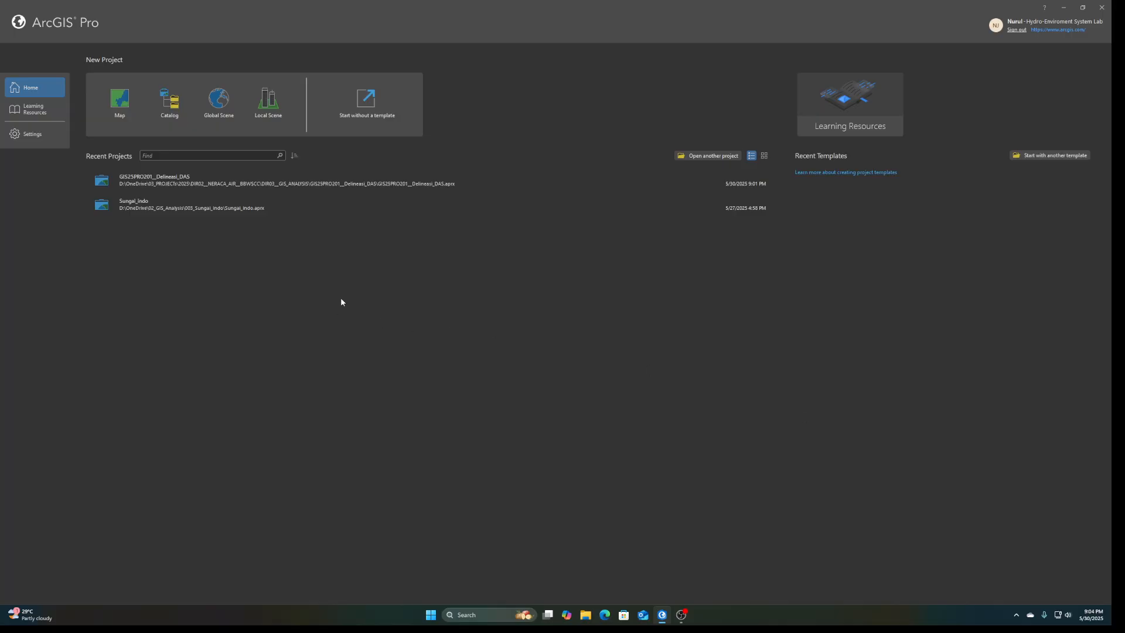
Start a new Map project and set its location to the LATIHAN_GIS folder in D:\OneDrive
{"action": "left_click", "coordinate": [123, 104]}
{"action": "left_click", "coordinate": [612, 347]}
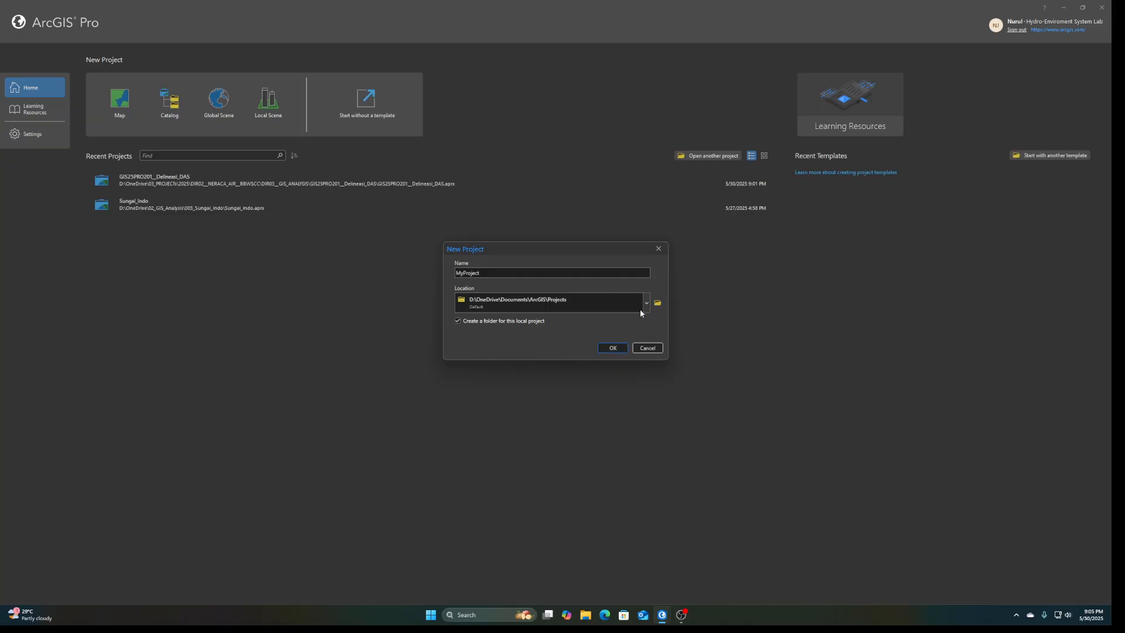
{"action": "left_click", "coordinate": [657, 302]}
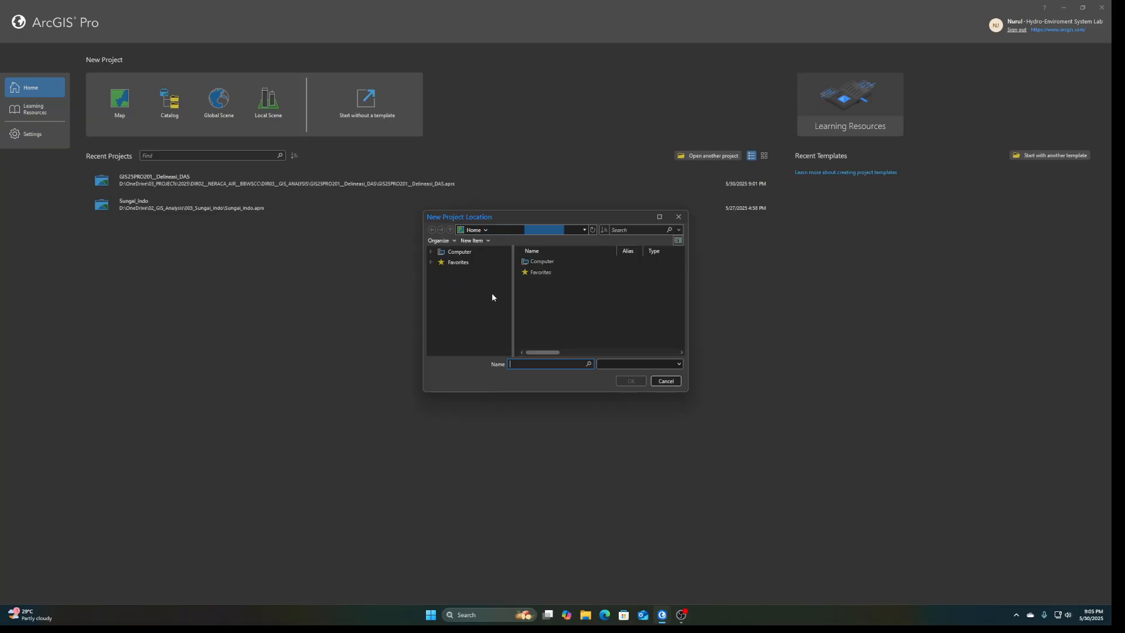
{"action": "left_click", "coordinate": [474, 276]}
{"action": "double_click", "coordinate": [557, 282]}
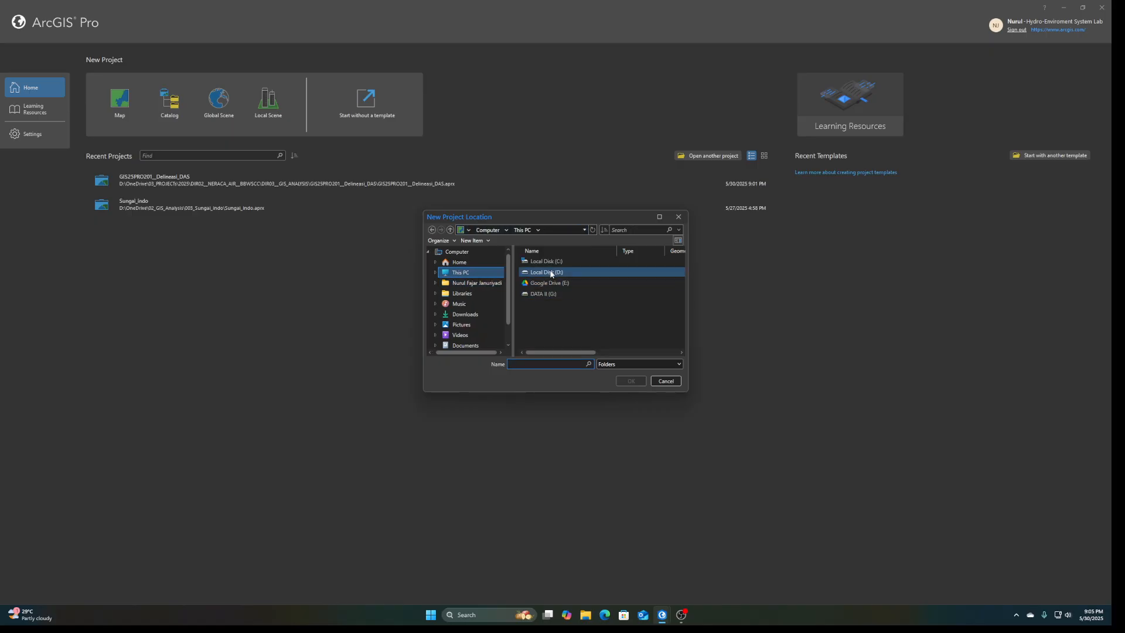
{"action": "left_click", "coordinate": [540, 273]}
{"action": "double_click", "coordinate": [539, 273]}
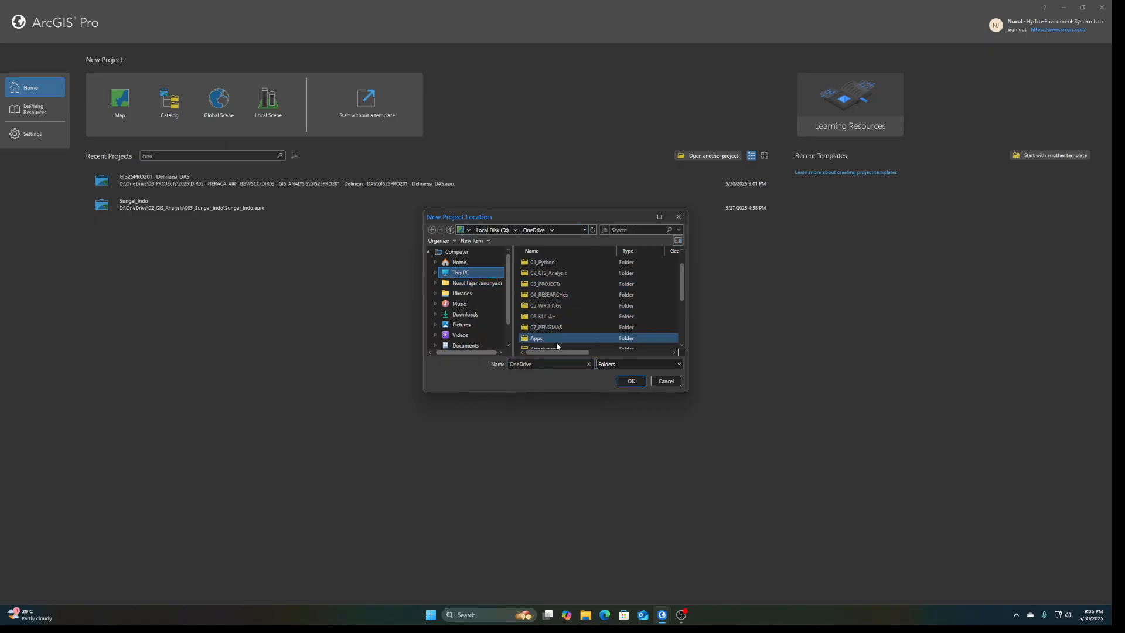
{"action": "scroll", "coordinate": [566, 311], "scroll_direction": "down", "scroll_amount": 2}
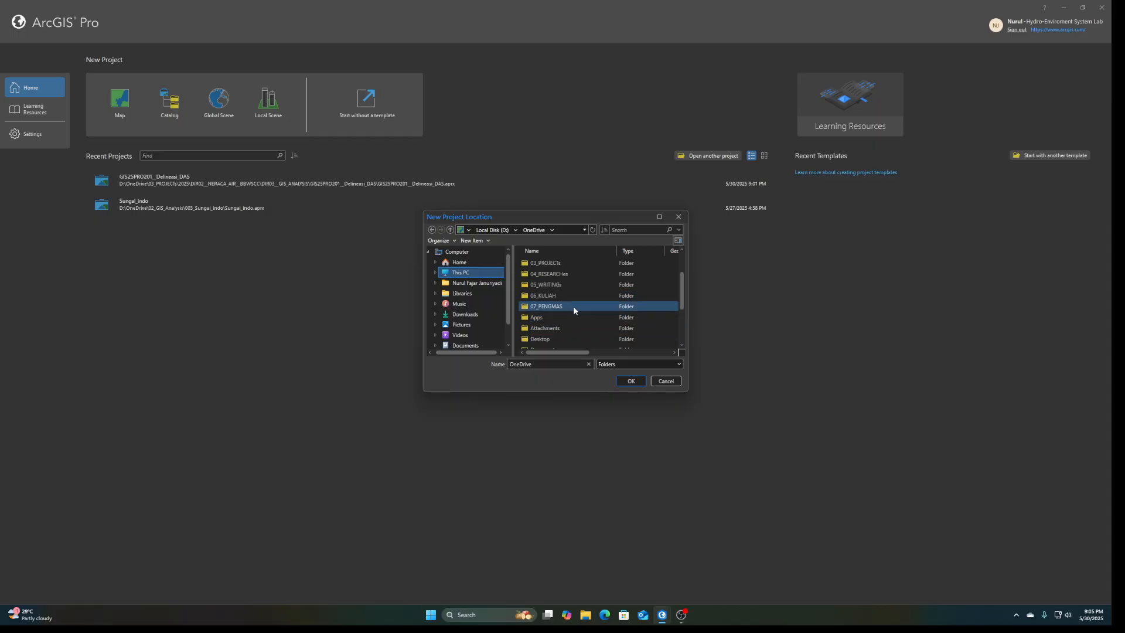
{"action": "scroll", "coordinate": [556, 333], "scroll_direction": "down", "scroll_amount": 2}
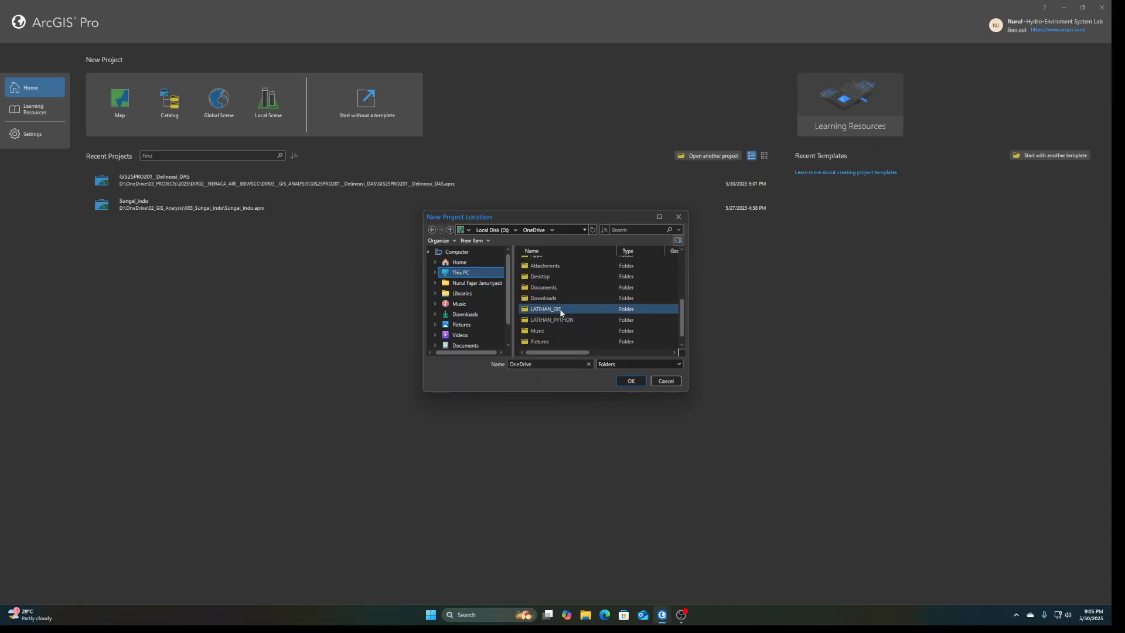
{"action": "left_click", "coordinate": [562, 308]}
{"action": "left_click", "coordinate": [629, 381]}
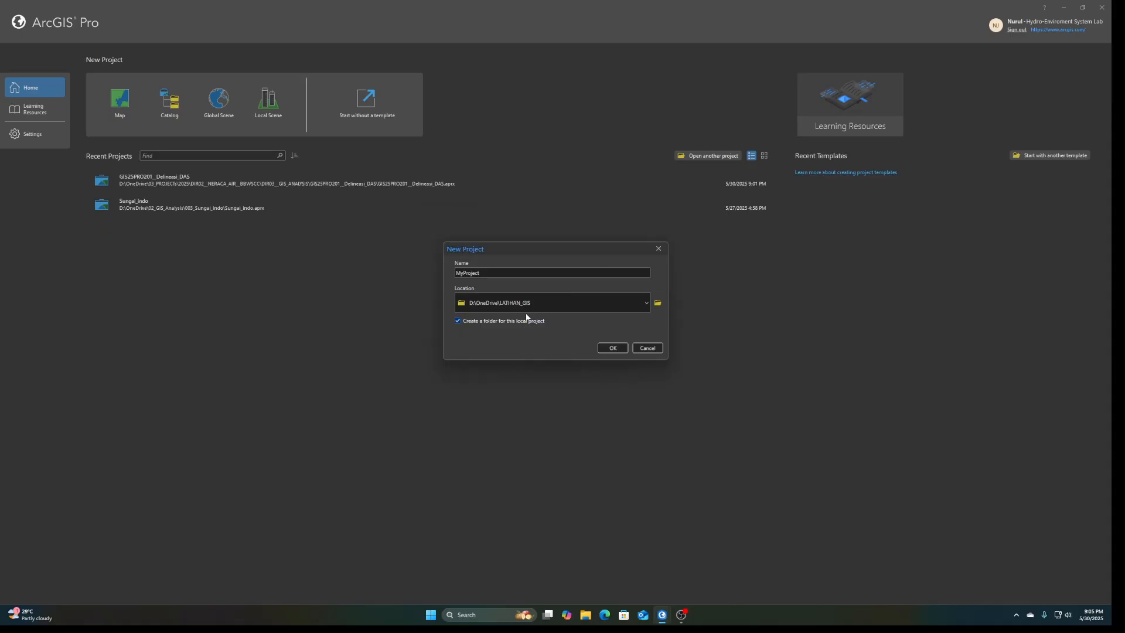
Name the project Latihan02_membuat_DAS and create it with its own folder
{"action": "double_click", "coordinate": [505, 273]}
{"action": "type", "text": "Latihan02_mebuat"}
{"action": "key", "text": "BackSpace"}
{"action": "key", "text": "BackSpace"}
{"action": "key", "text": "BackSpace"}
{"action": "type", "text": "mbuat"}
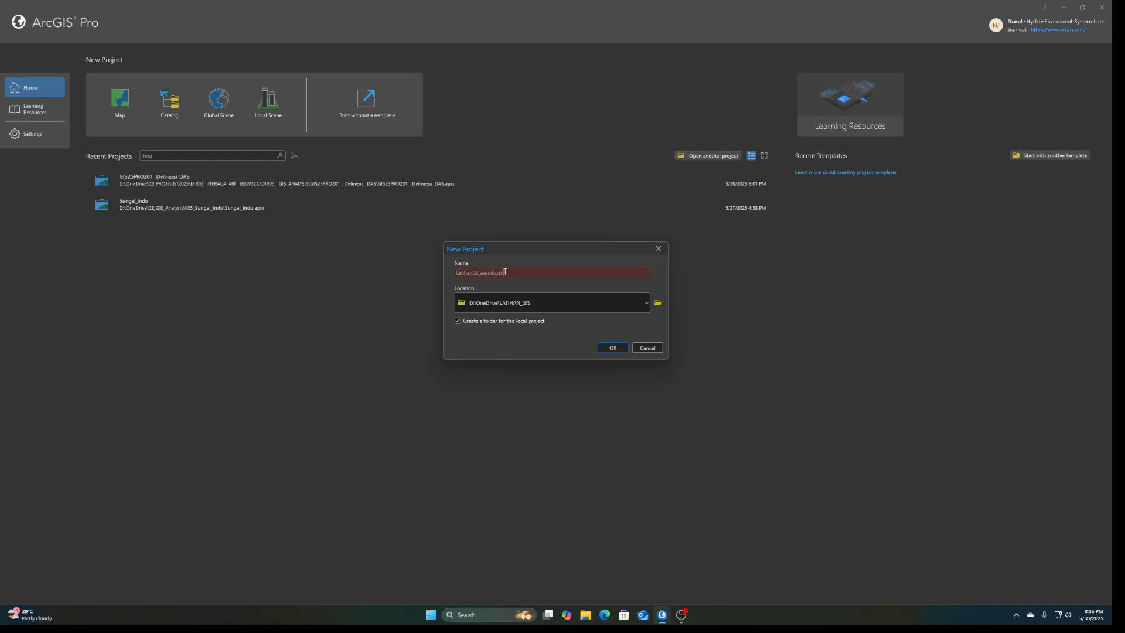
{"action": "type", "text": "_DAS"}
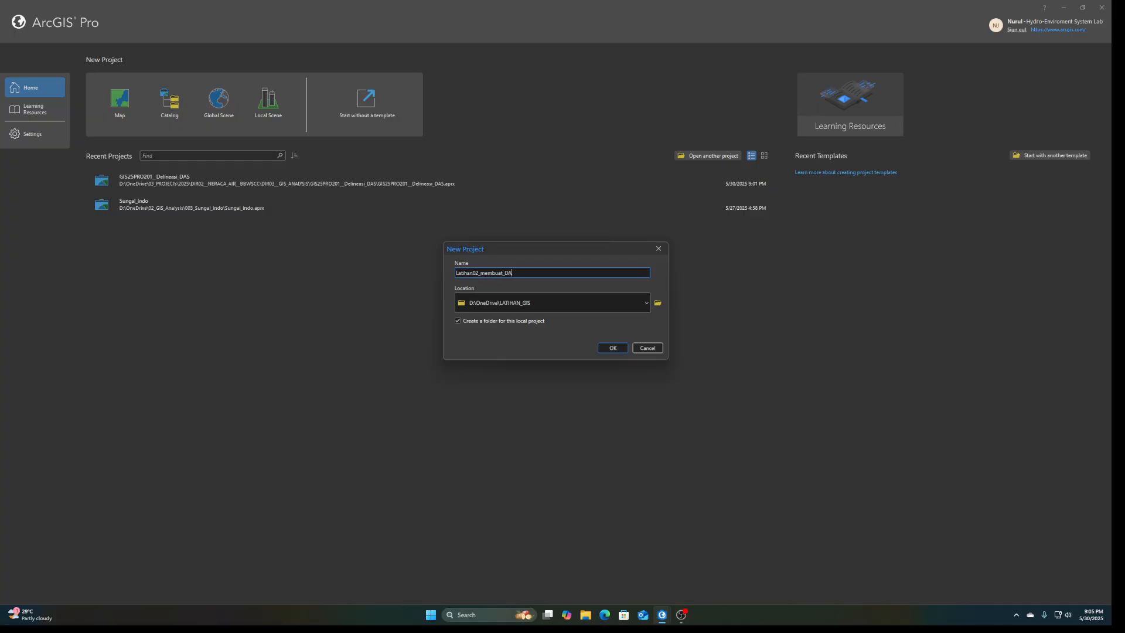
{"action": "left_click", "coordinate": [613, 349]}
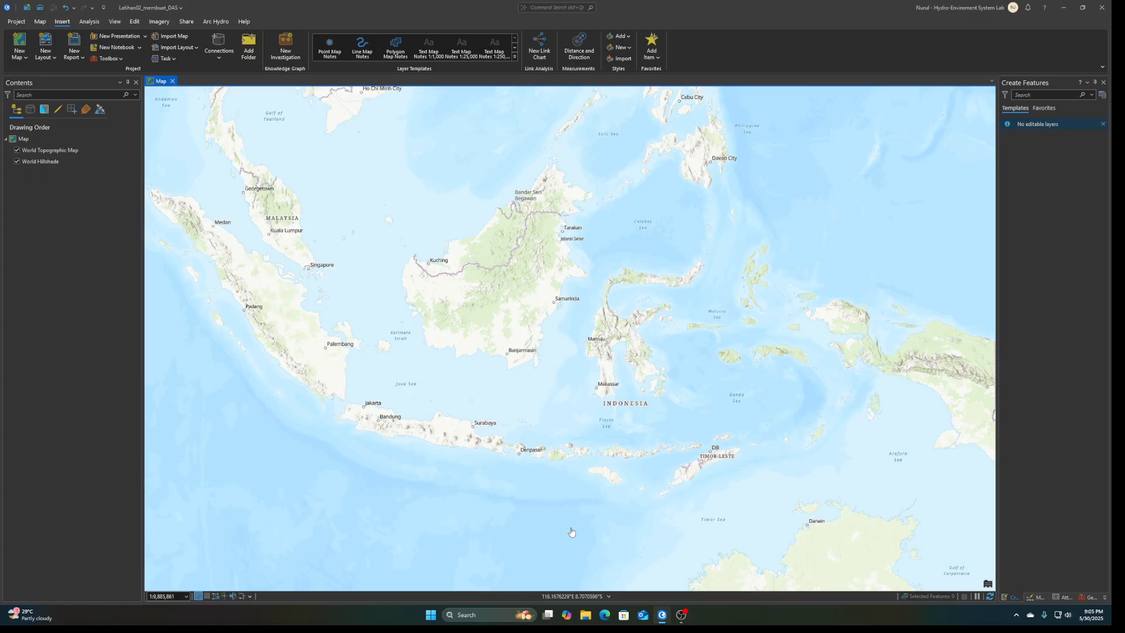
Switch to Microsoft Edge, search the web for "google map" and open Google Maps
{"action": "left_click", "coordinate": [604, 615]}
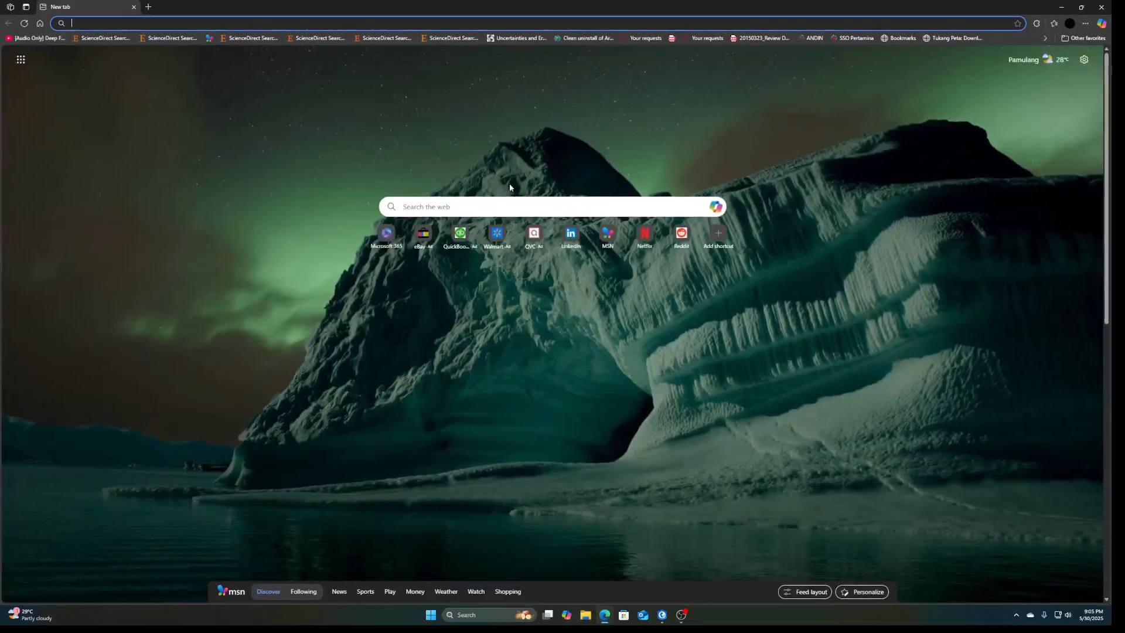
{"action": "type", "text": "google map"}
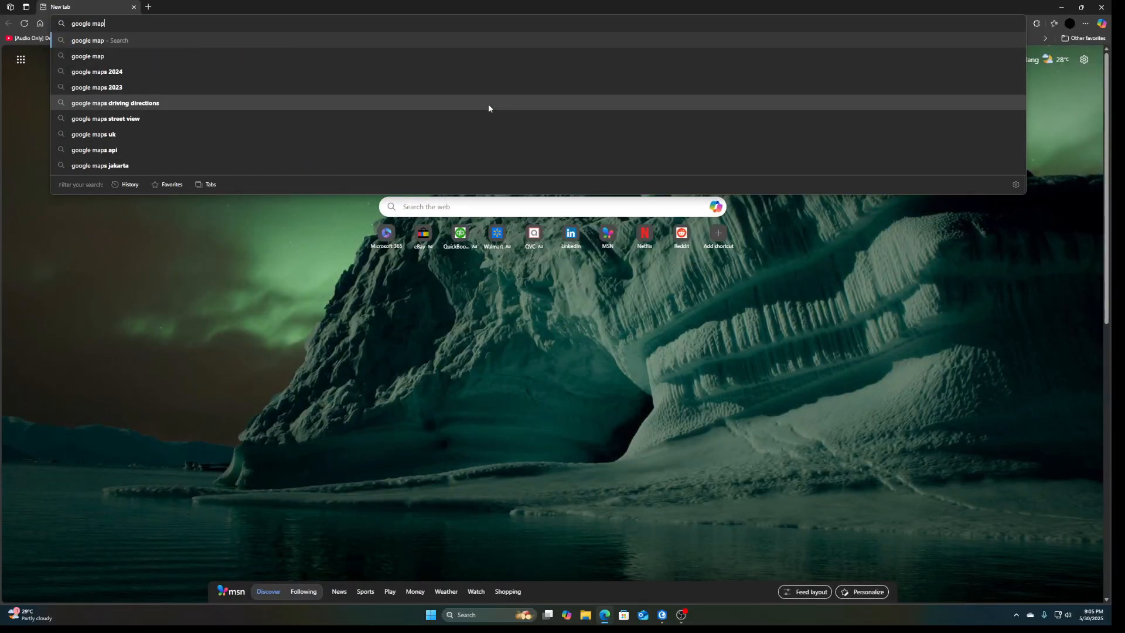
{"action": "key", "text": "Return"}
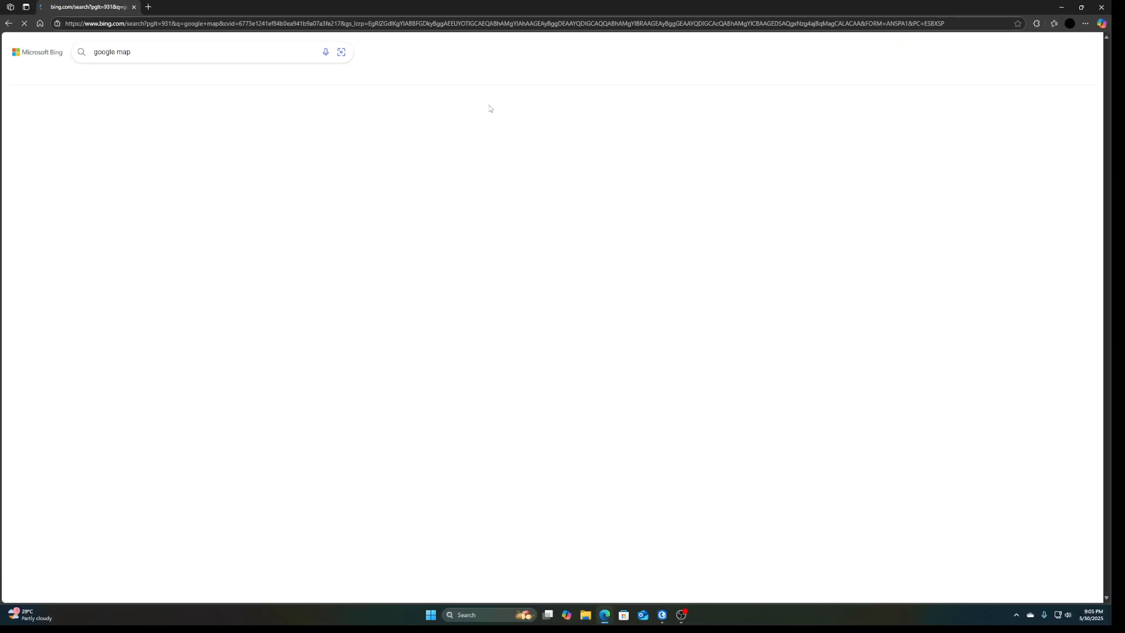
{"action": "left_click", "coordinate": [330, 175]}
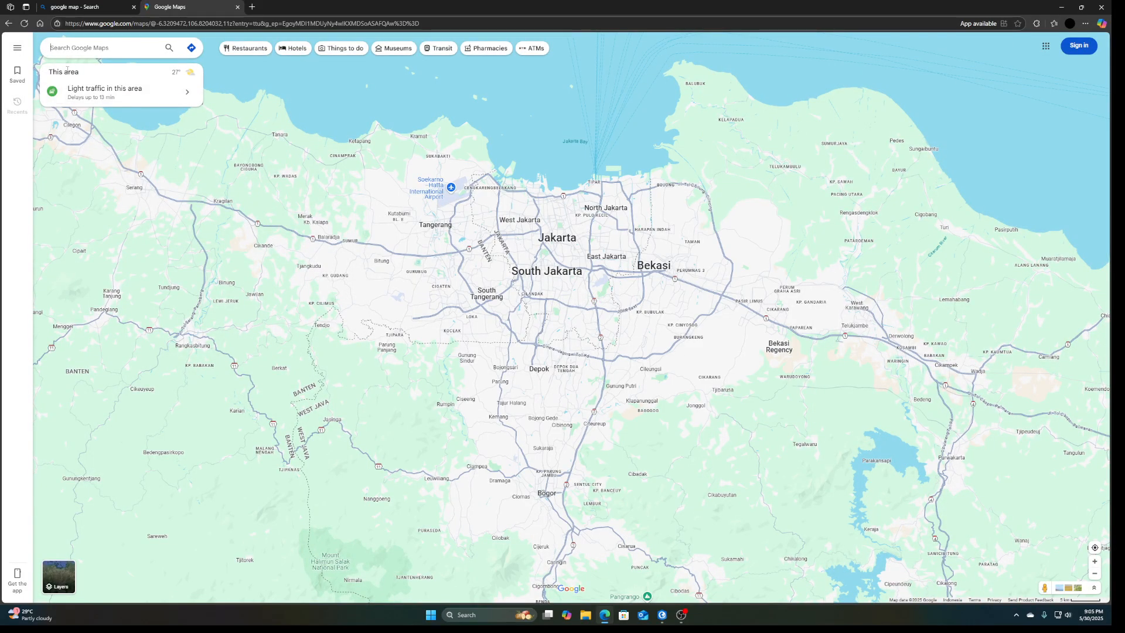
Search Google Maps for Bendung Katulampa and open the matching weir location
{"action": "left_click", "coordinate": [85, 51]}
{"action": "type", "text": "beng"}
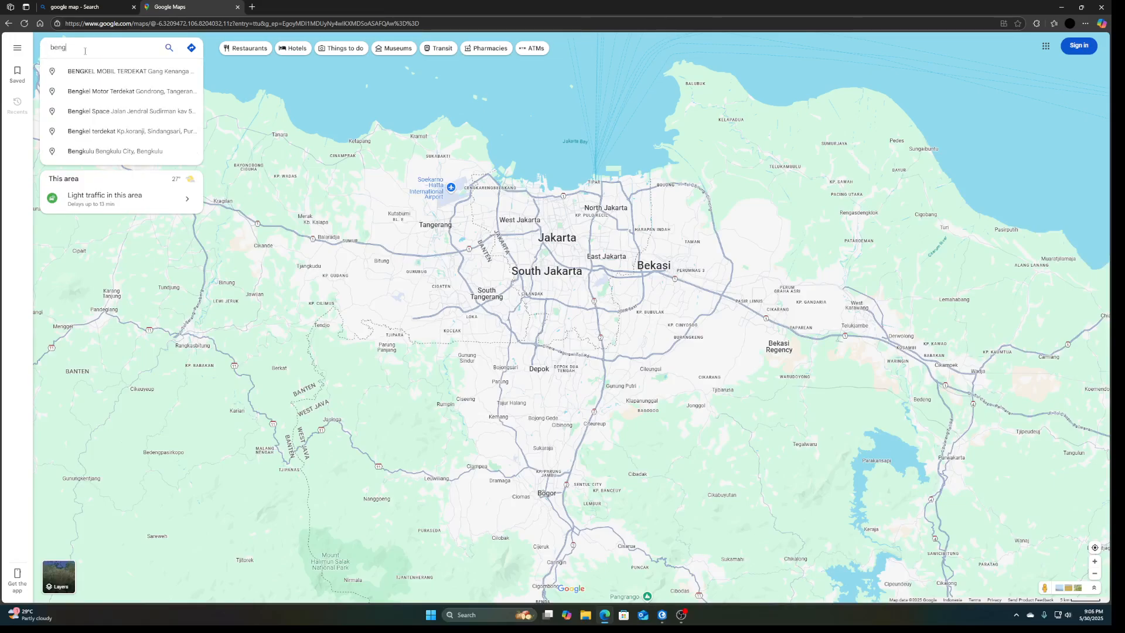
{"action": "key", "text": "BackSpace"}
{"action": "type", "text": "du"}
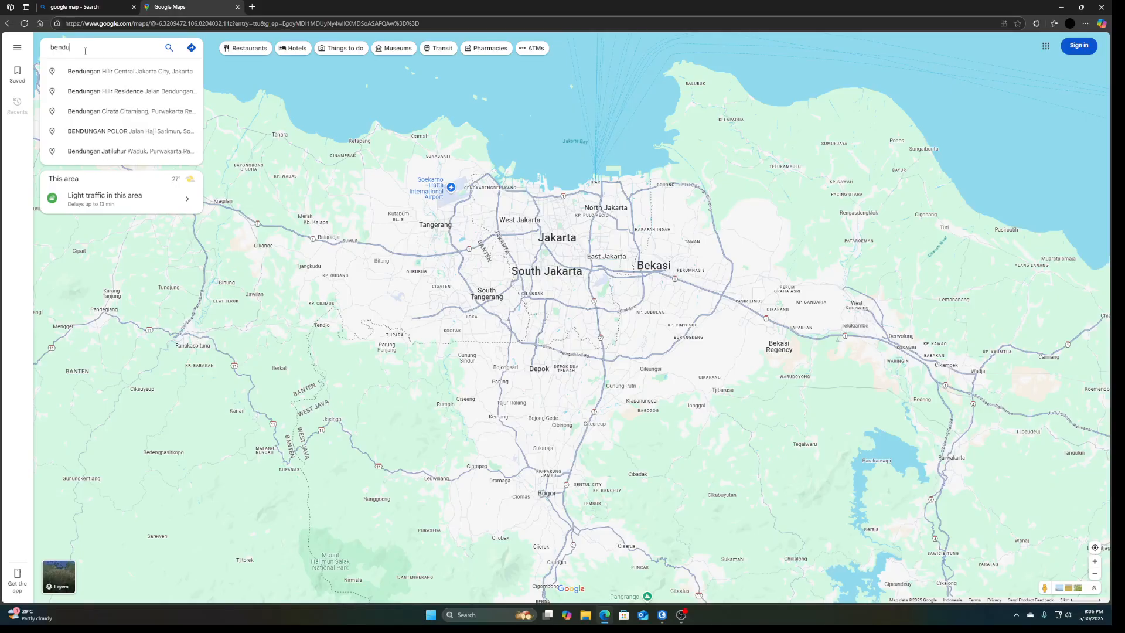
{"action": "type", "text": "ng katulam"}
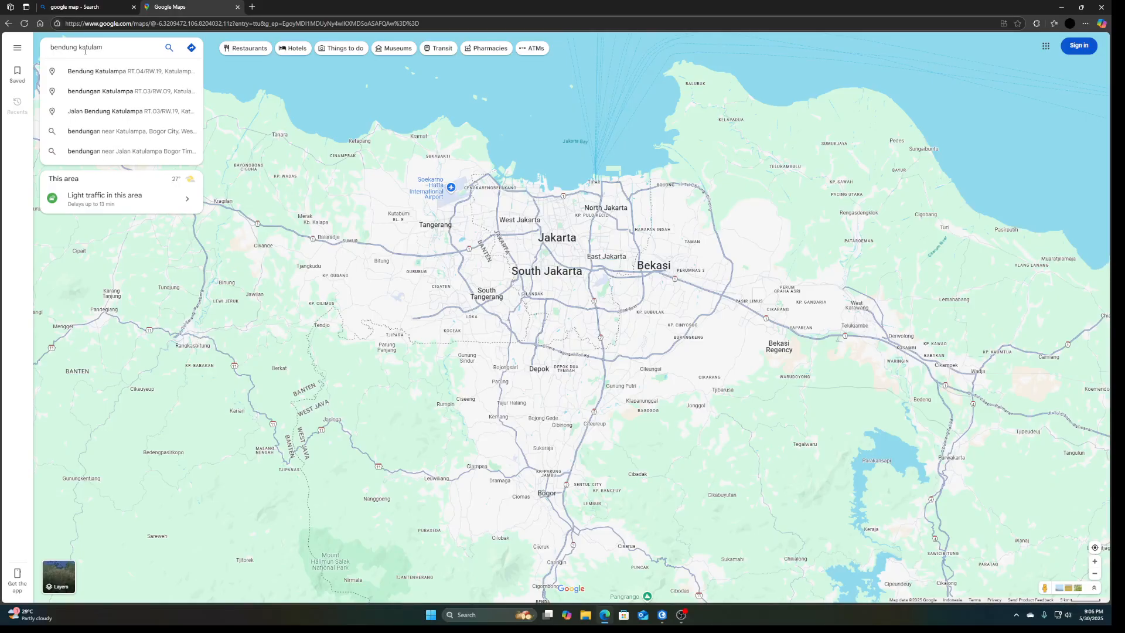
{"action": "key", "text": "Down"}
{"action": "key", "text": "Return"}
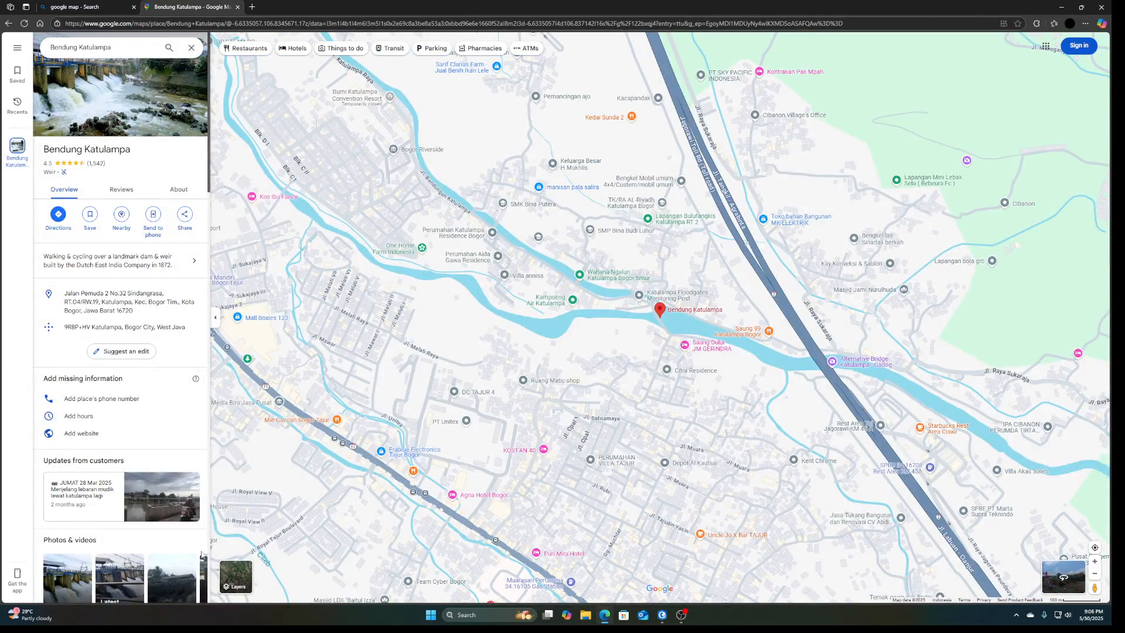
Show satellite imagery of Bendung Katulampa and pick a point on the weir to get its coordinates
{"action": "left_click", "coordinate": [250, 577]}
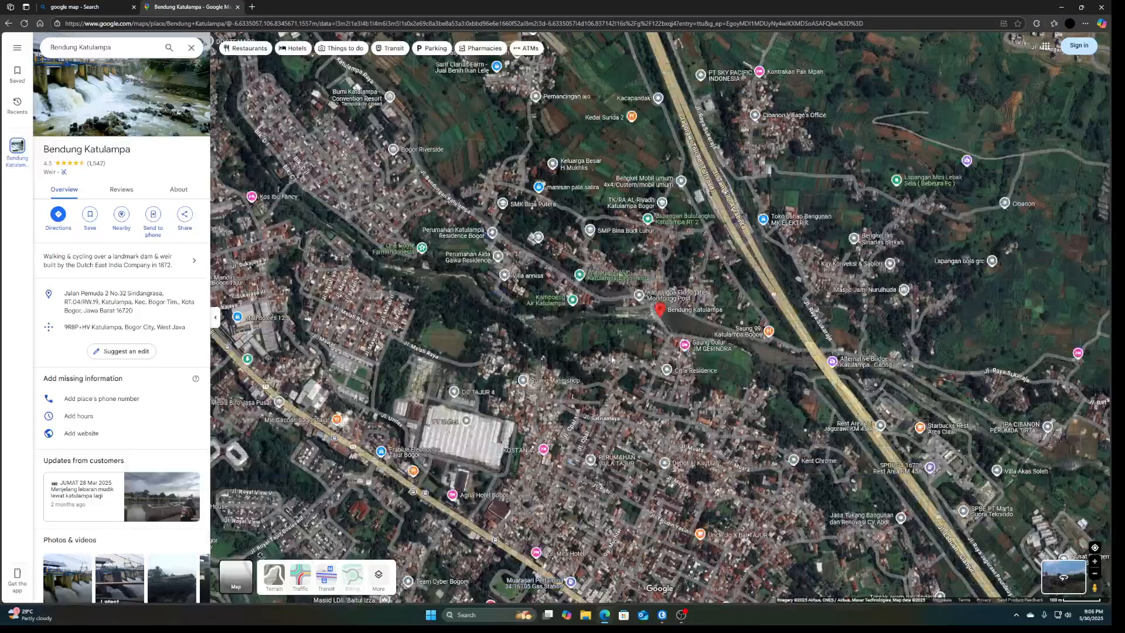
{"action": "scroll", "coordinate": [675, 316], "scroll_direction": "up", "scroll_amount": 2}
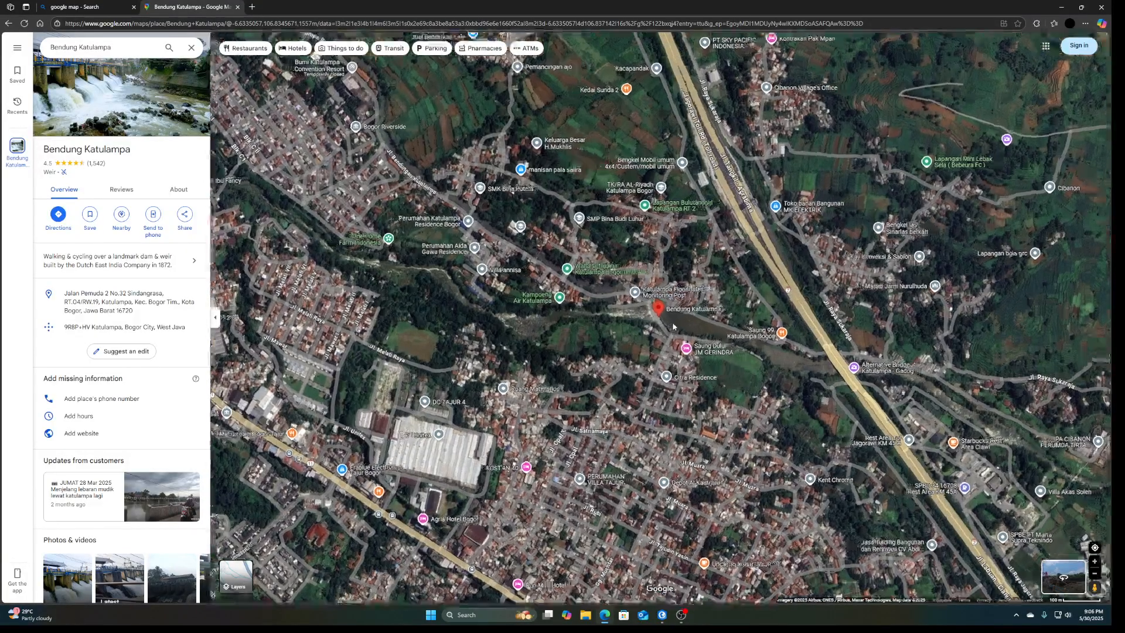
{"action": "scroll", "coordinate": [675, 315], "scroll_direction": "up", "scroll_amount": 3}
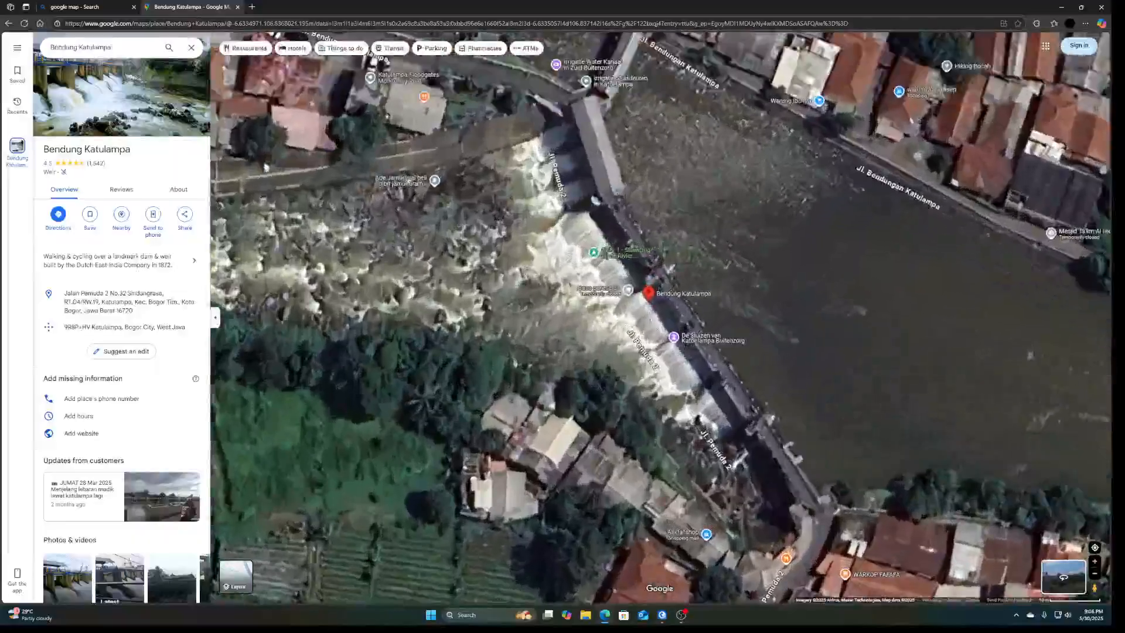
{"action": "left_click", "coordinate": [654, 309]}
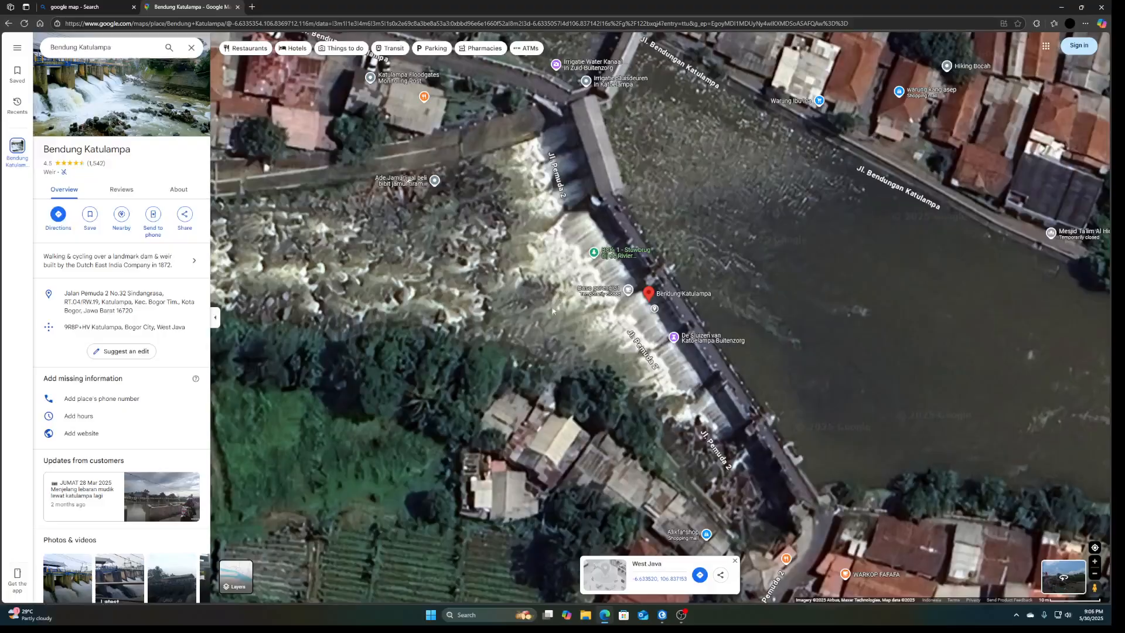
Examine the region around Bendung Katulampa in satellite view, and in the standard map view up to Mount Gede and Pangrango
{"action": "scroll", "coordinate": [553, 311], "scroll_direction": "down", "scroll_amount": 5}
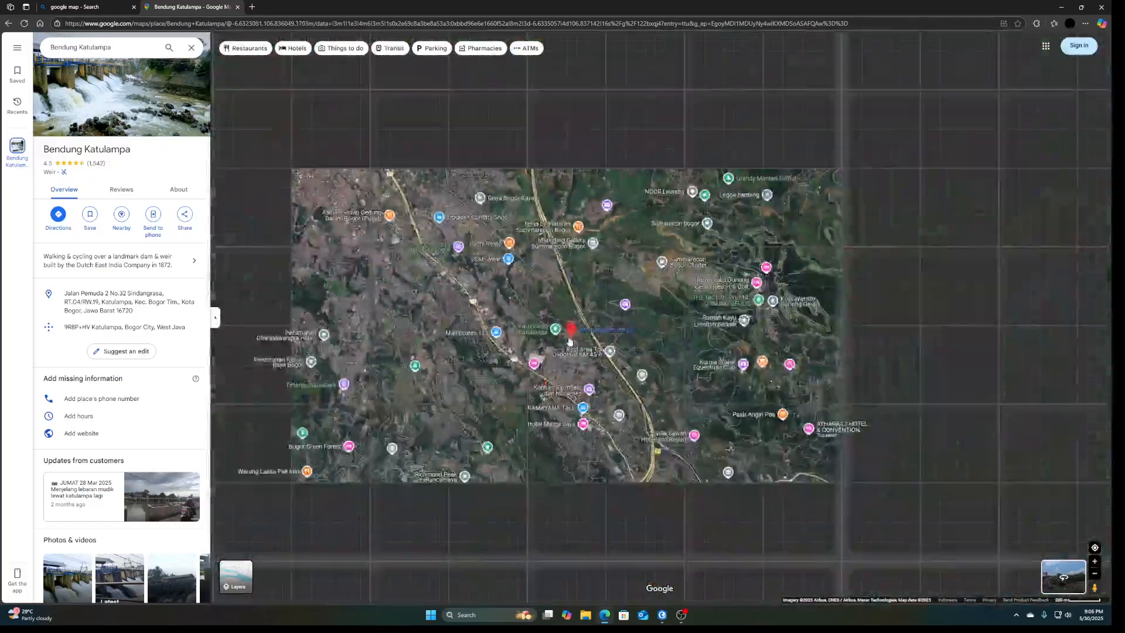
{"action": "scroll", "coordinate": [569, 341], "scroll_direction": "down", "scroll_amount": 4}
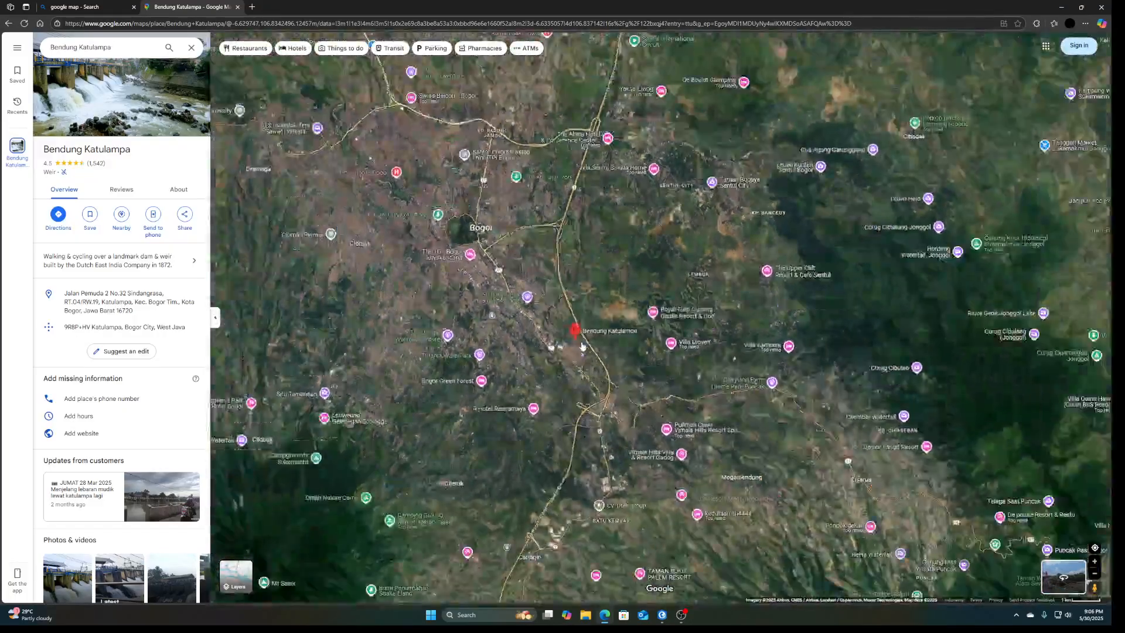
{"action": "scroll", "coordinate": [582, 346], "scroll_direction": "down", "scroll_amount": 4}
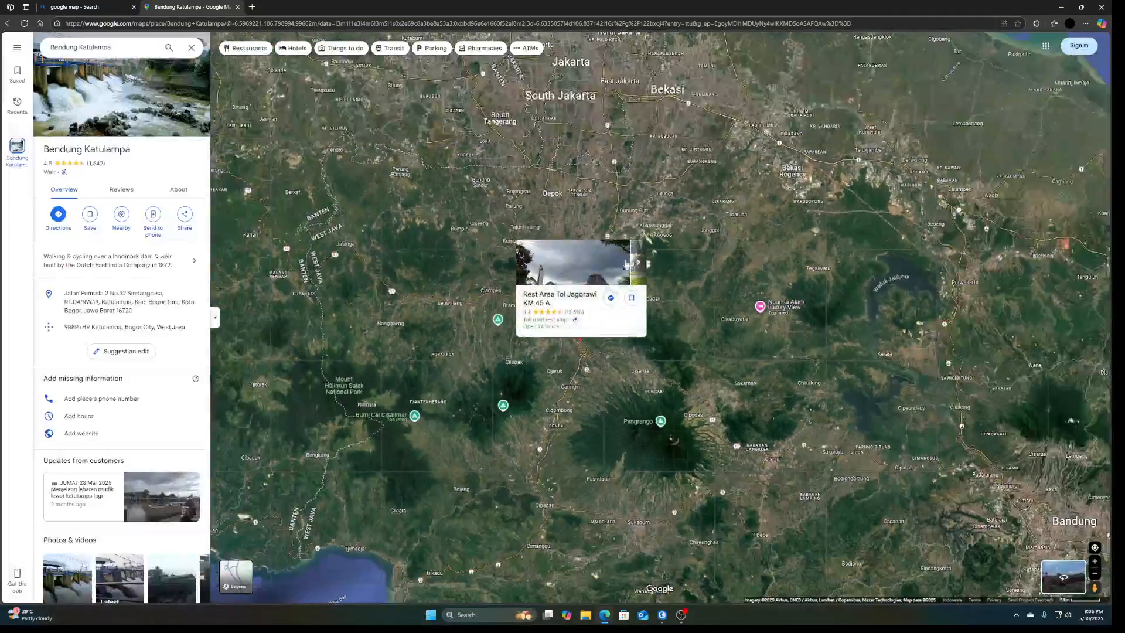
{"action": "mouse_move", "coordinate": [230, 580]}
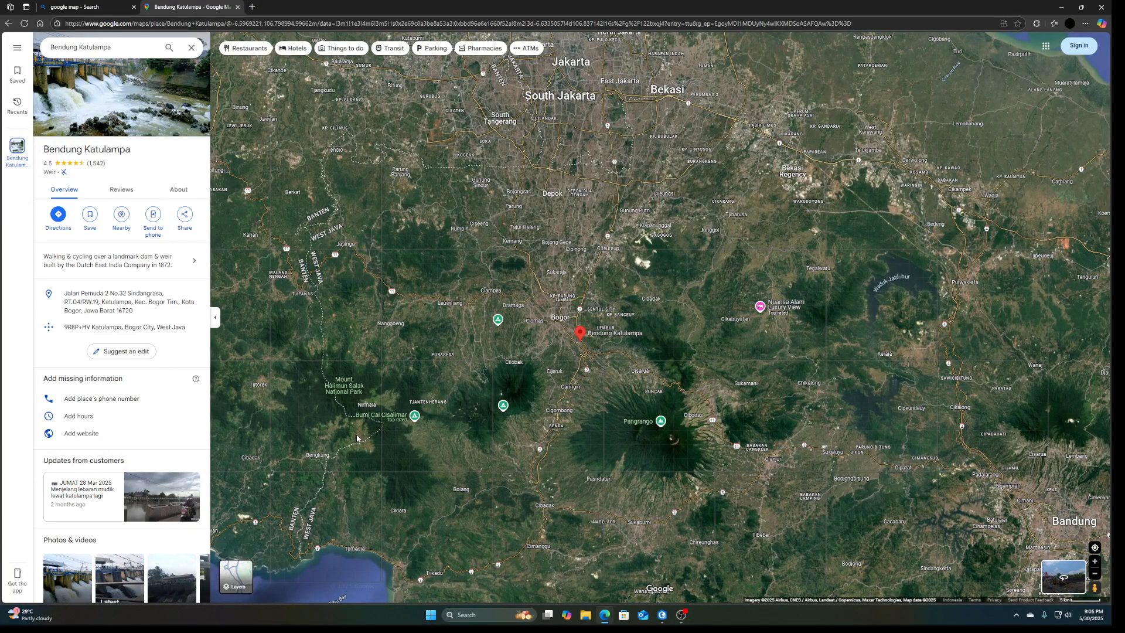
{"action": "left_click", "coordinate": [236, 576]}
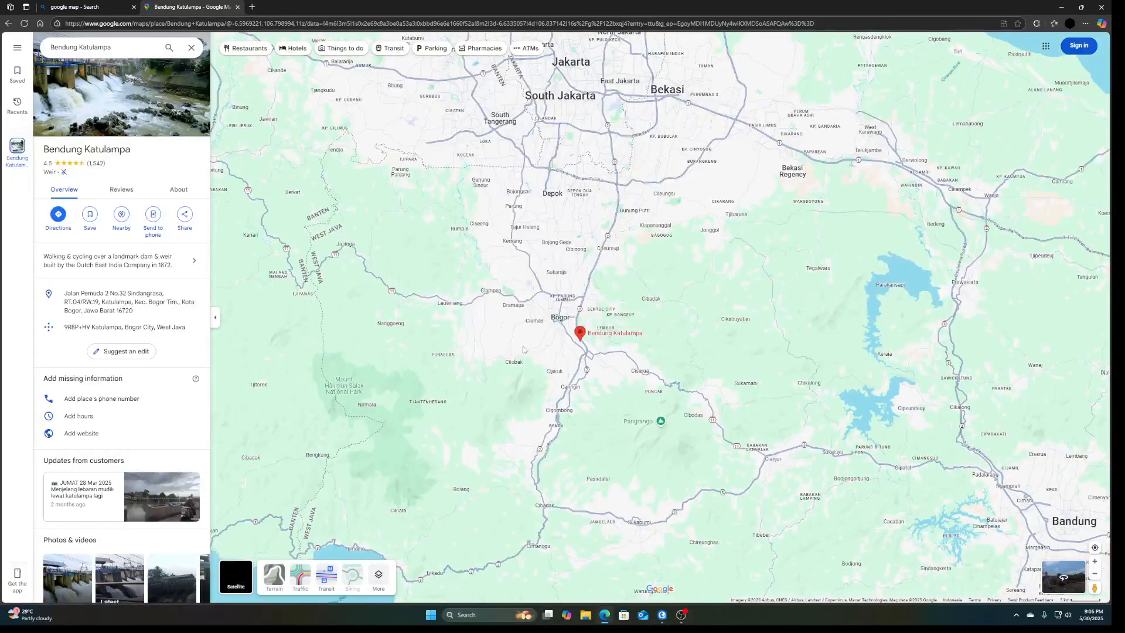
{"action": "scroll", "coordinate": [525, 351], "scroll_direction": "up", "scroll_amount": 2}
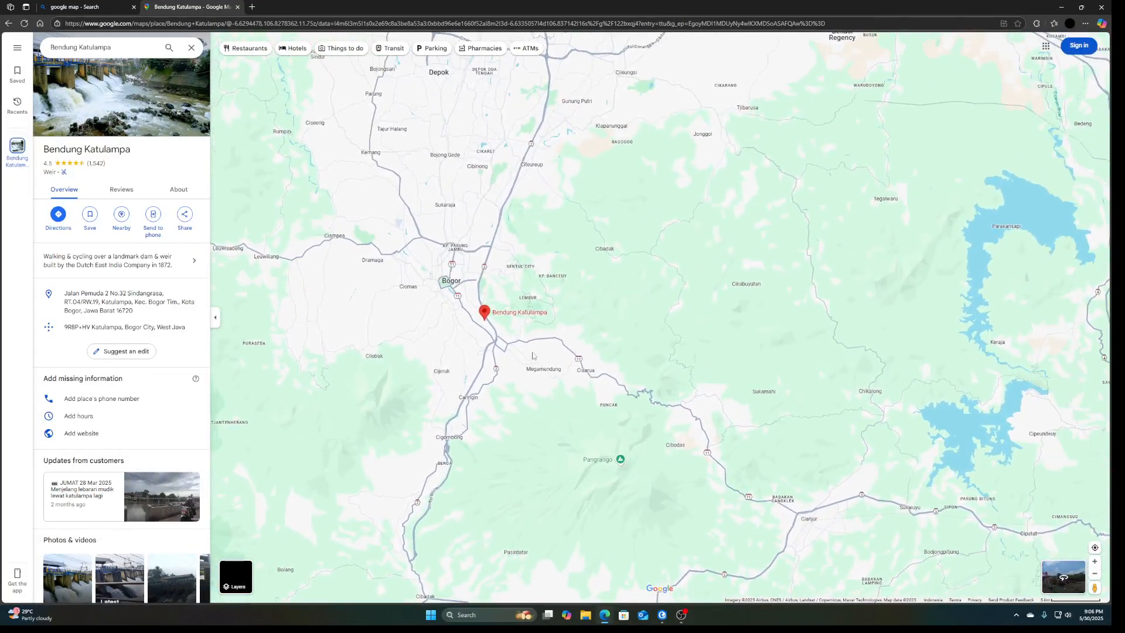
{"action": "scroll", "coordinate": [612, 451], "scroll_direction": "up", "scroll_amount": 1}
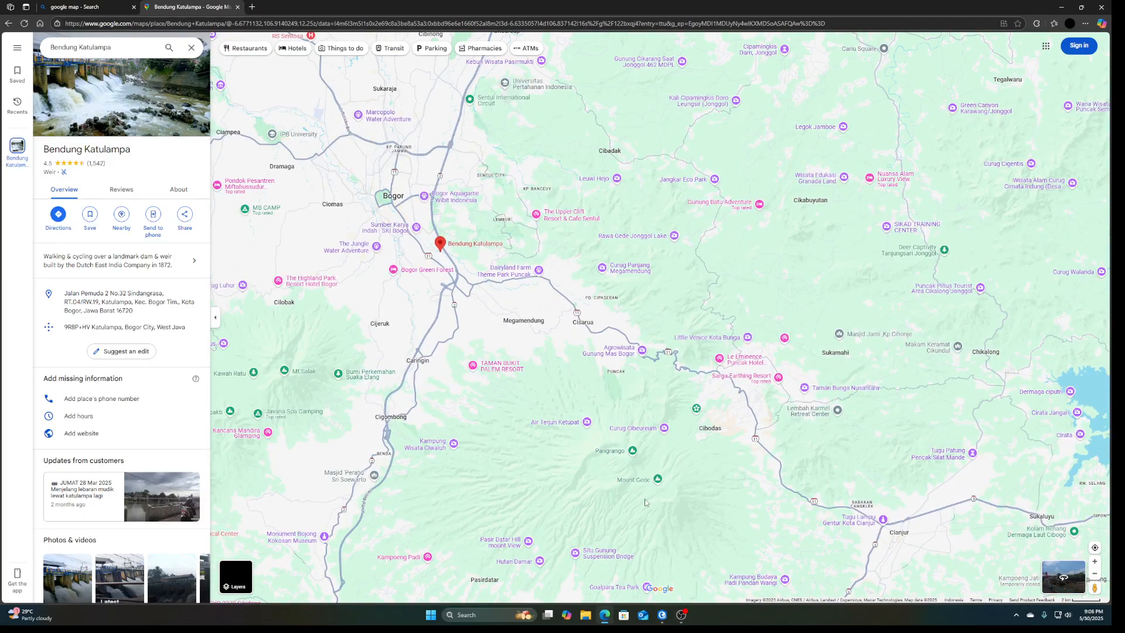
{"action": "scroll", "coordinate": [630, 478], "scroll_direction": "down", "scroll_amount": 2}
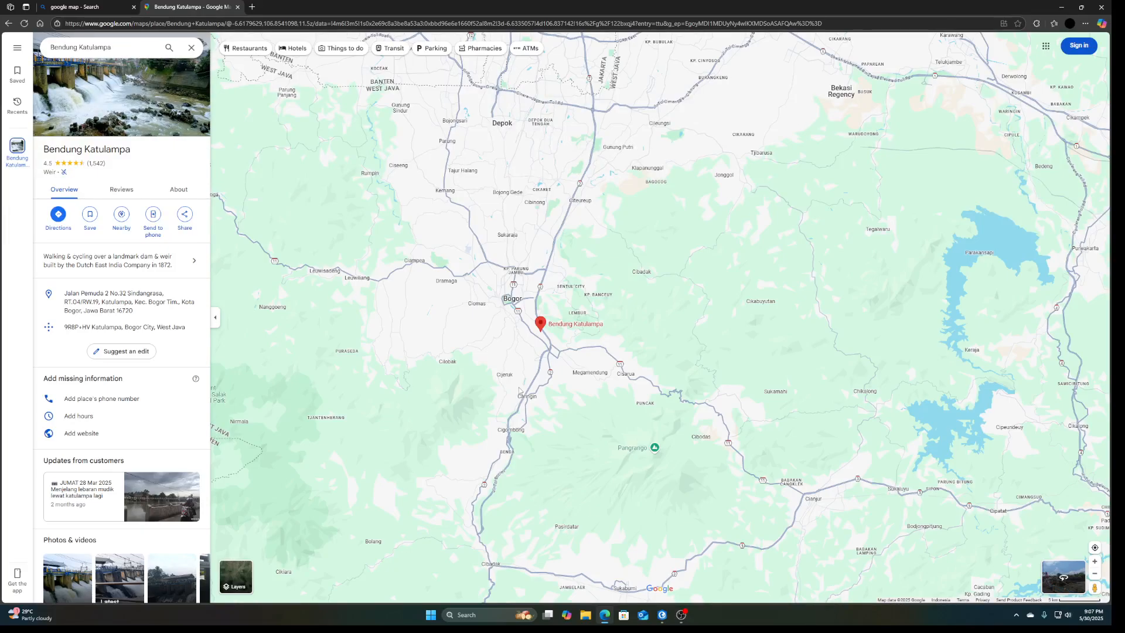
Search for "demnas download" in a new browser tab and log in to the Ina-Geoportal DEMNAS download page
{"action": "left_click", "coordinate": [252, 7]}
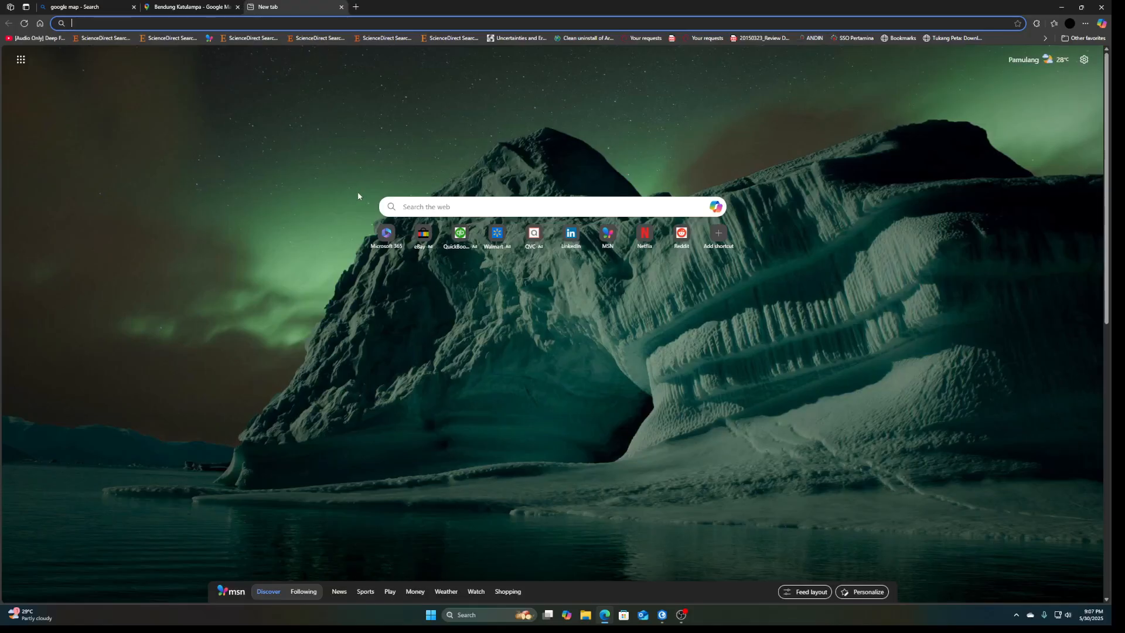
{"action": "type", "text": "de"}
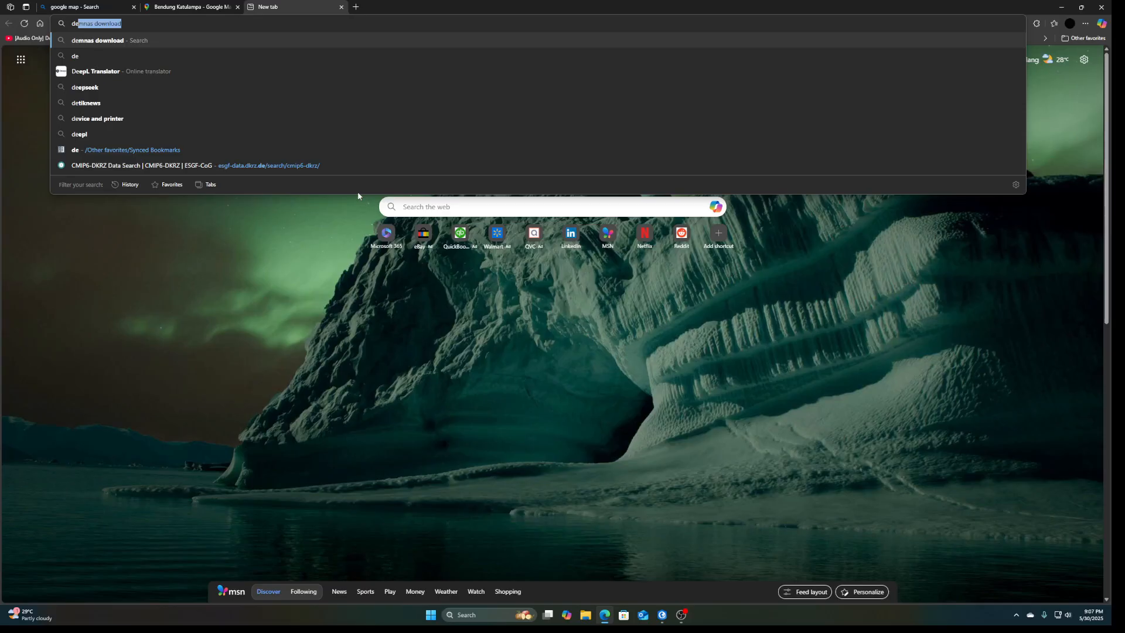
{"action": "key", "text": "Return"}
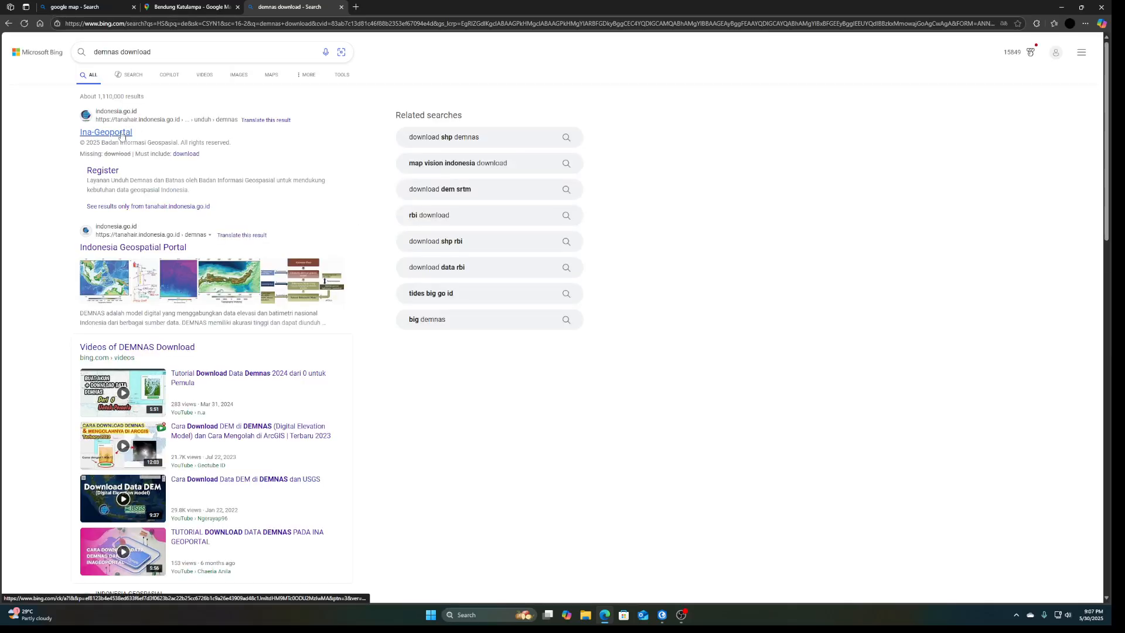
{"action": "left_click", "coordinate": [106, 131]}
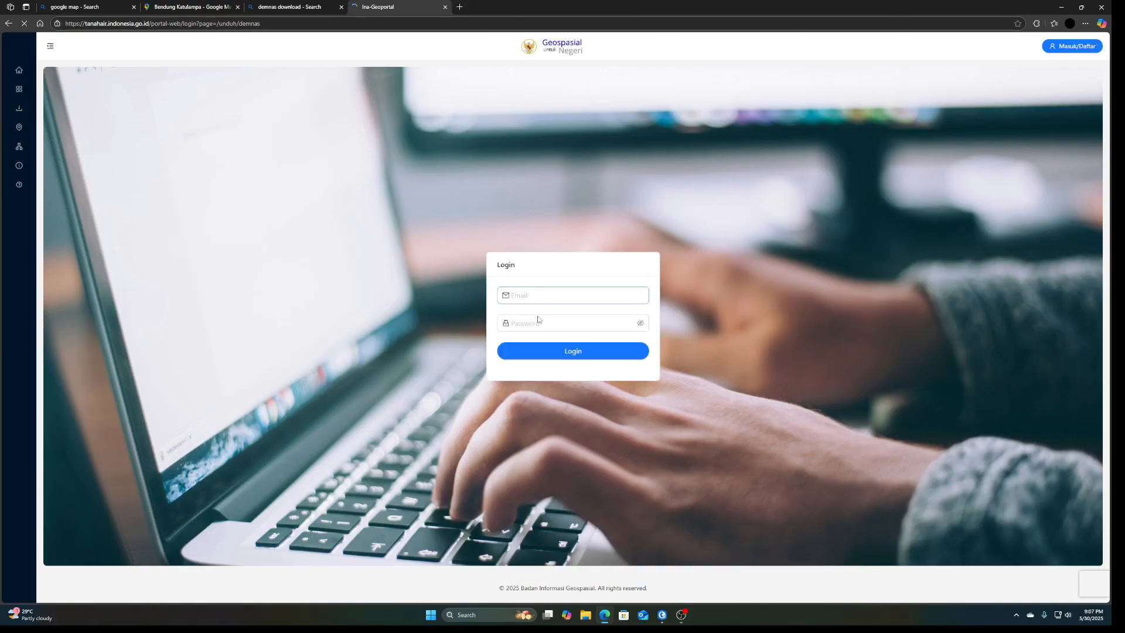
{"action": "left_click", "coordinate": [555, 352]}
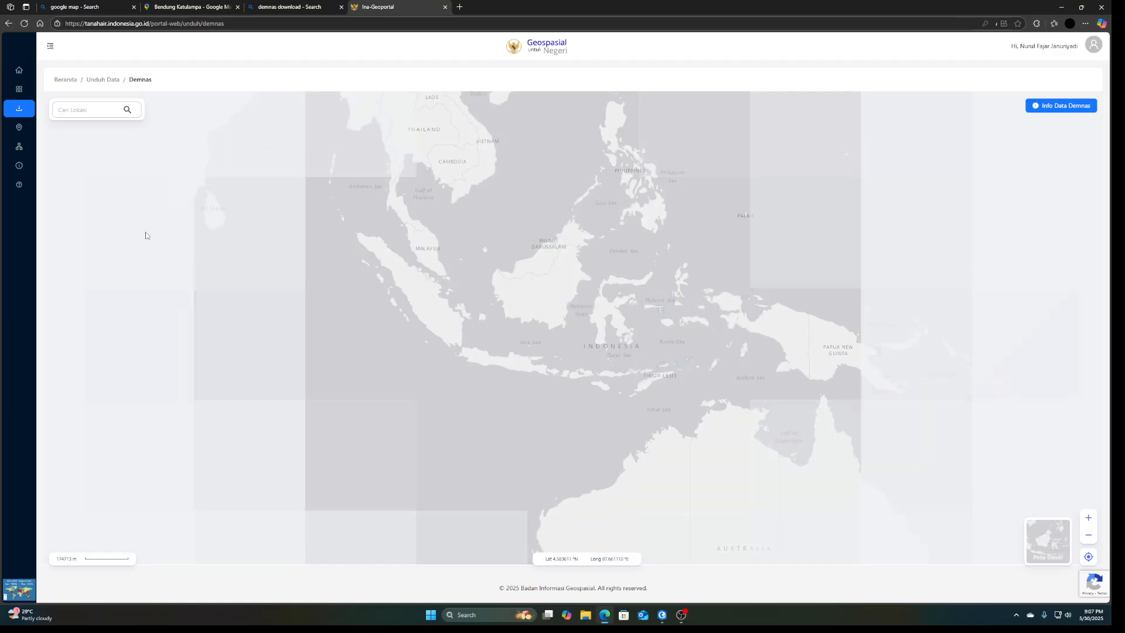
Locate the tile covering the Bendung Katulampa area on the DEMNAS map and download DEMNAS_1209-14_v1.0.tif
{"action": "scroll", "coordinate": [481, 337], "scroll_direction": "up", "scroll_amount": 3}
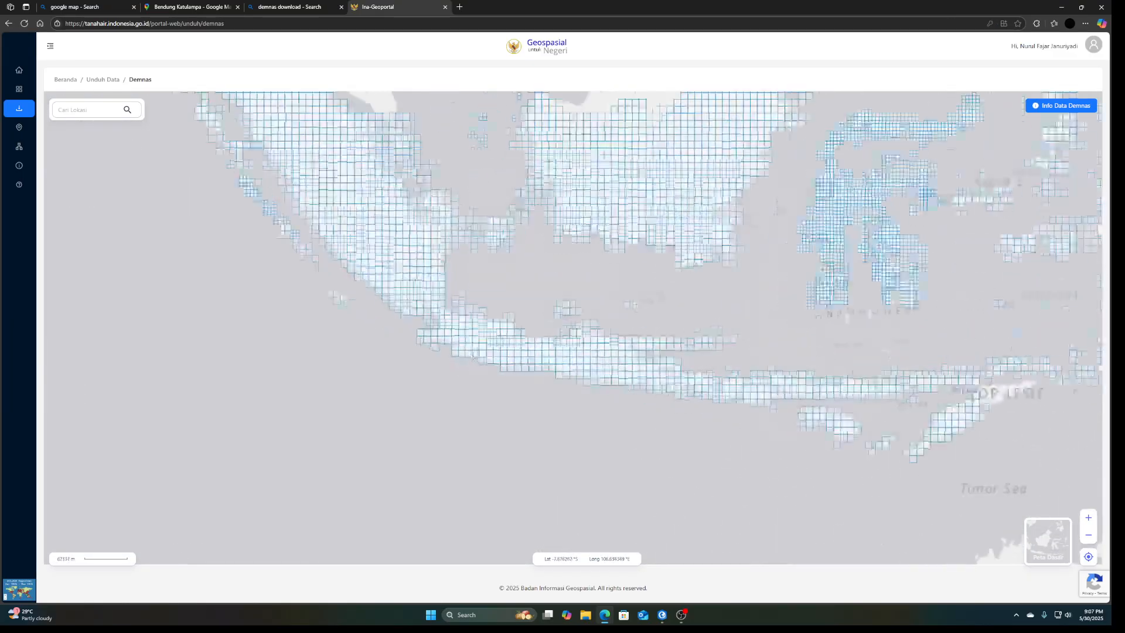
{"action": "scroll", "coordinate": [481, 336], "scroll_direction": "up", "scroll_amount": 2}
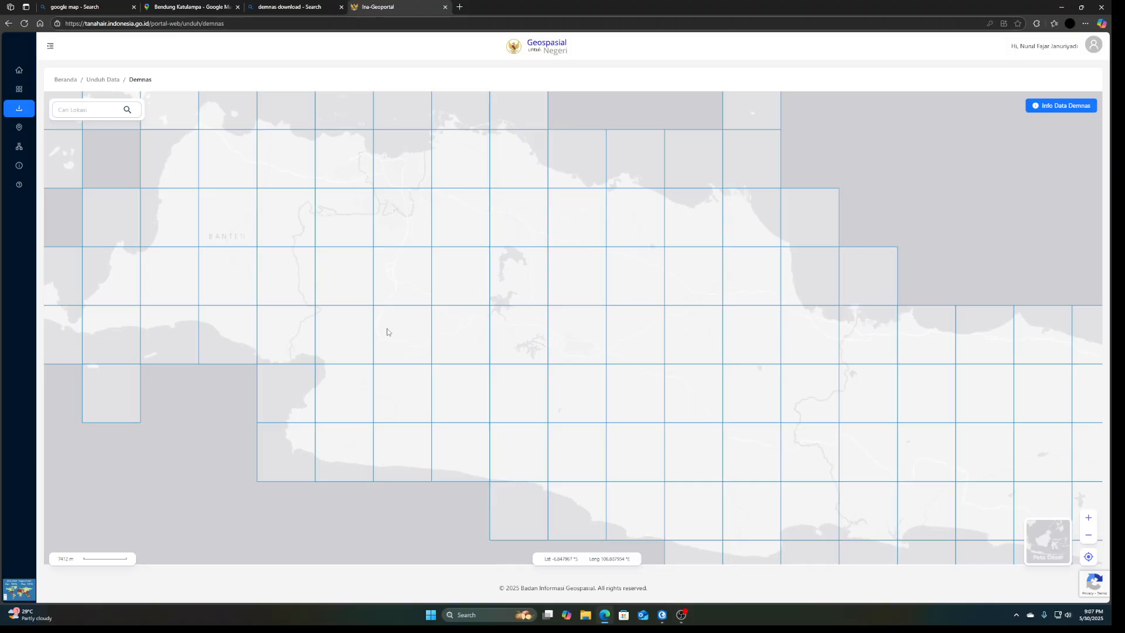
{"action": "scroll", "coordinate": [464, 307], "scroll_direction": "up", "scroll_amount": 2}
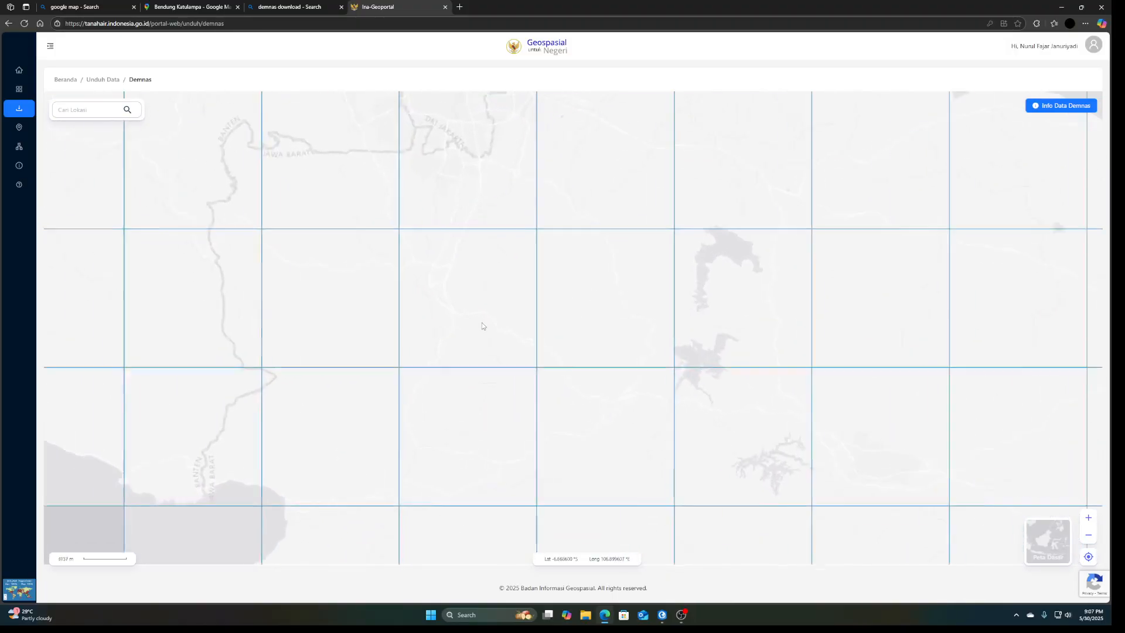
{"action": "scroll", "coordinate": [463, 302], "scroll_direction": "up", "scroll_amount": 1}
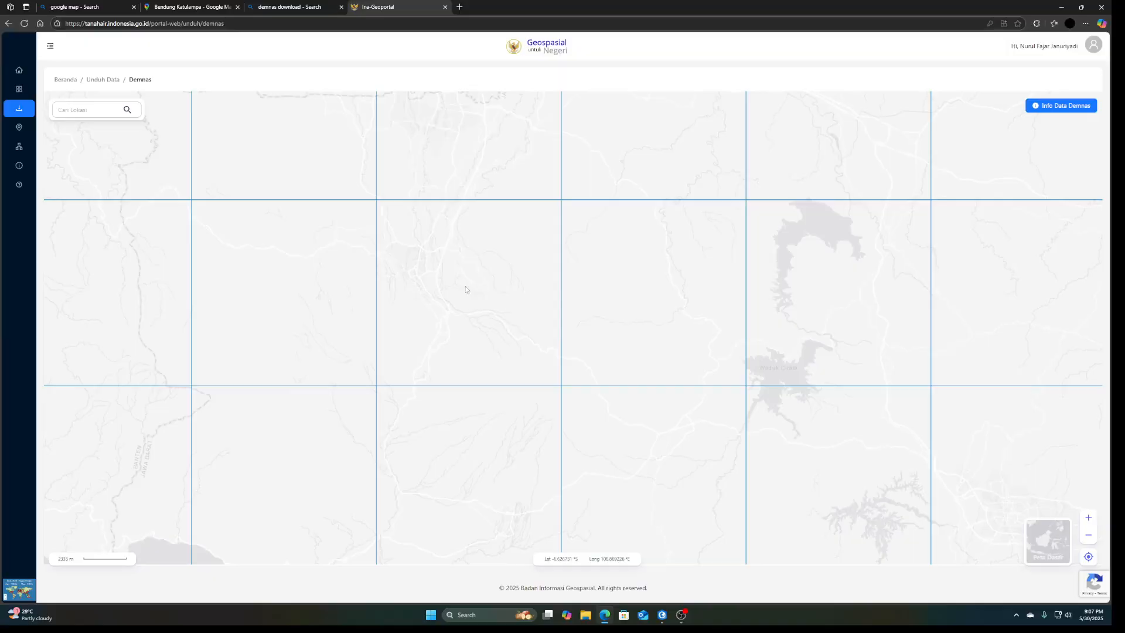
{"action": "scroll", "coordinate": [486, 297], "scroll_direction": "down", "scroll_amount": 1}
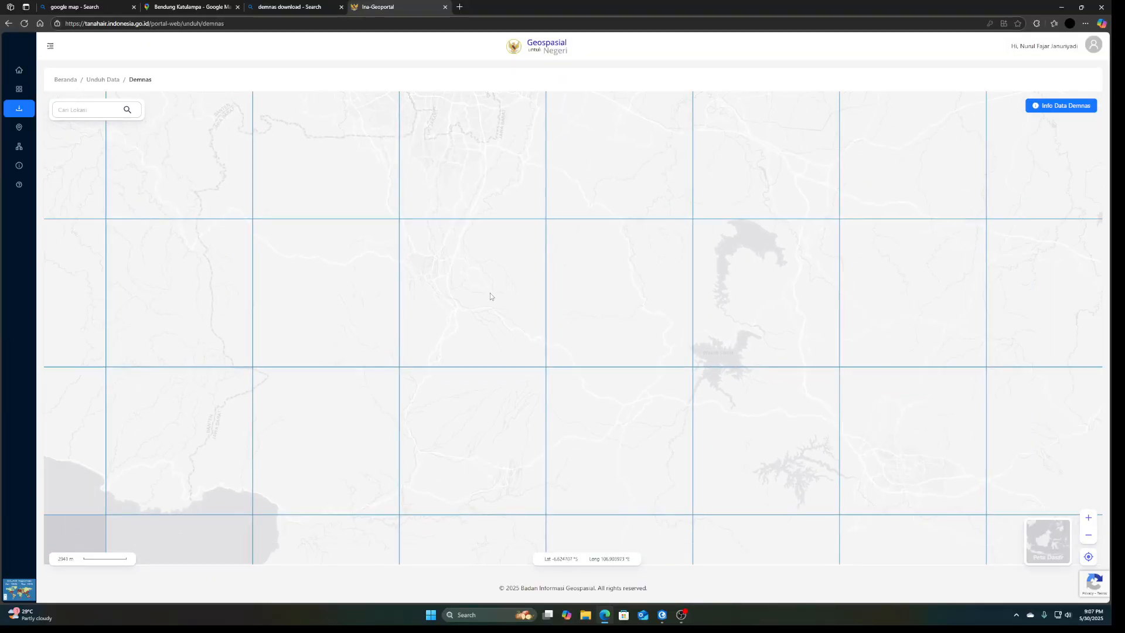
{"action": "left_click", "coordinate": [475, 260]}
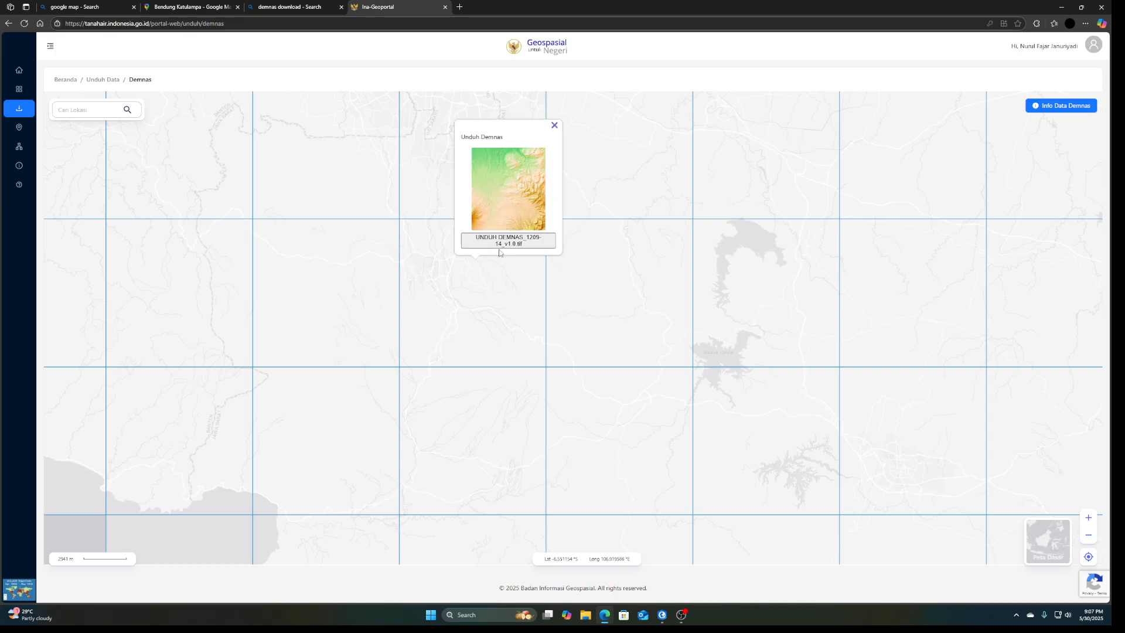
{"action": "scroll", "coordinate": [472, 308], "scroll_direction": "up", "scroll_amount": 2}
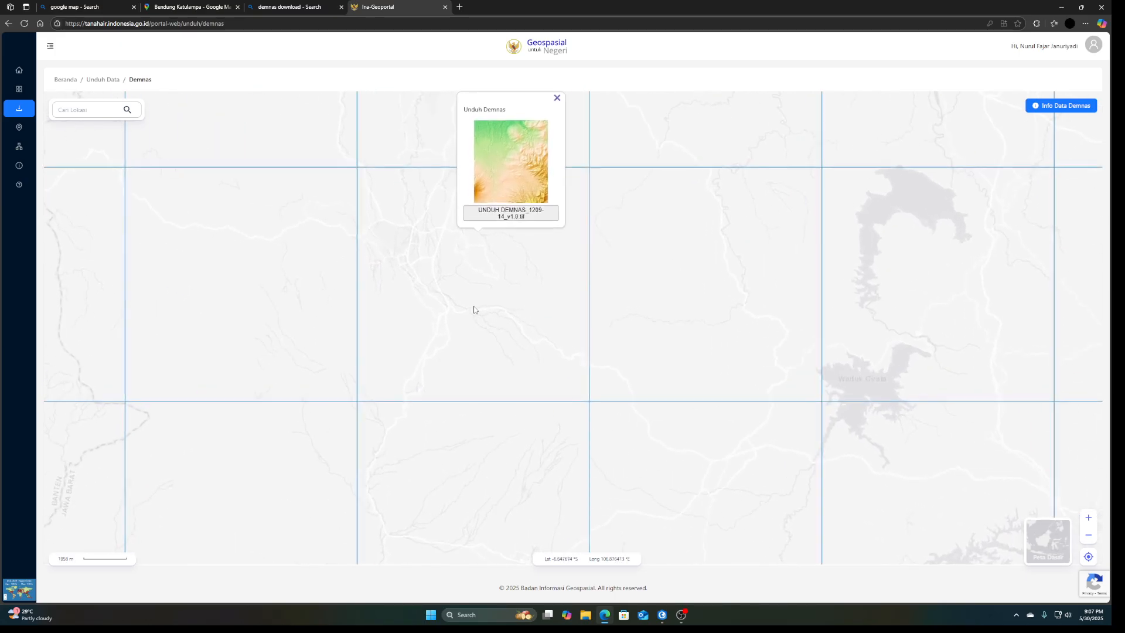
{"action": "scroll", "coordinate": [483, 295], "scroll_direction": "down", "scroll_amount": 1}
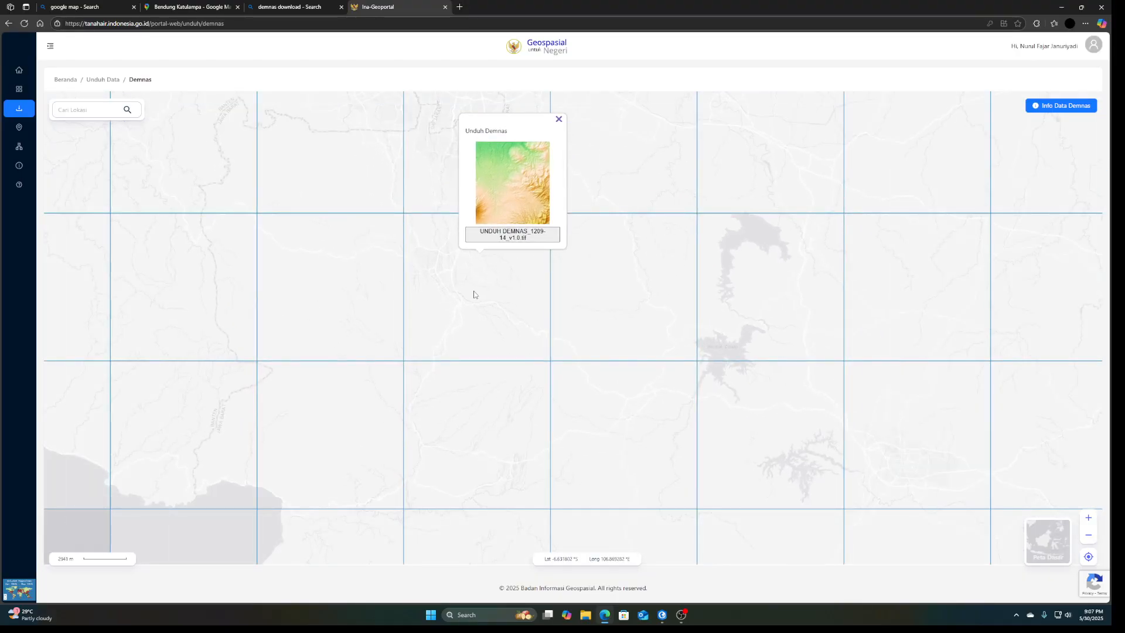
{"action": "left_click", "coordinate": [558, 119]}
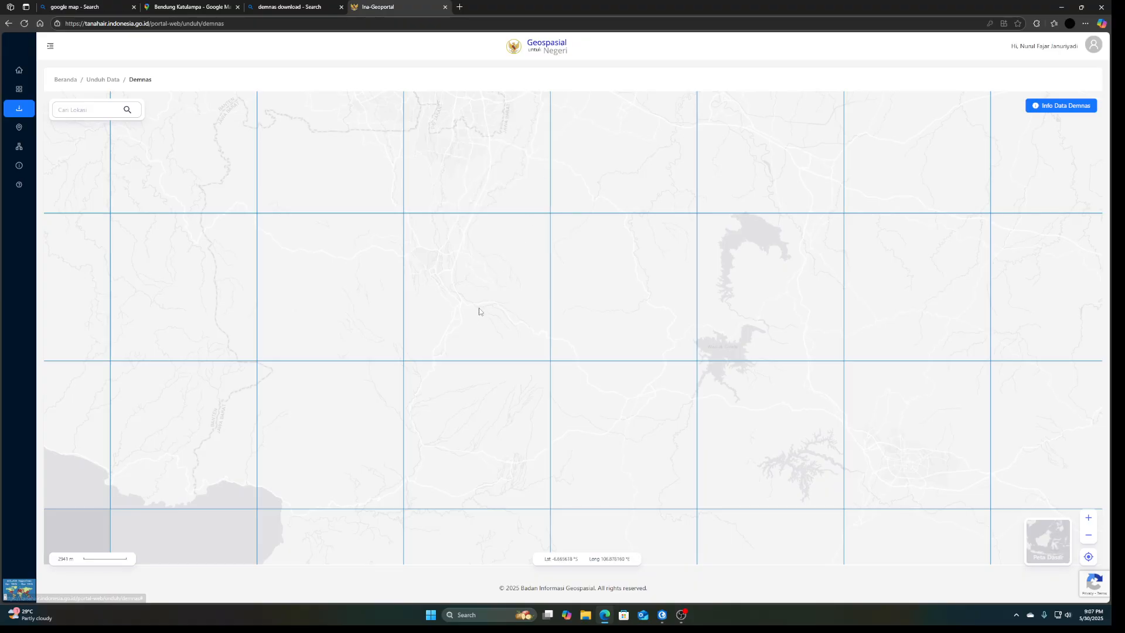
{"action": "left_click", "coordinate": [481, 300]}
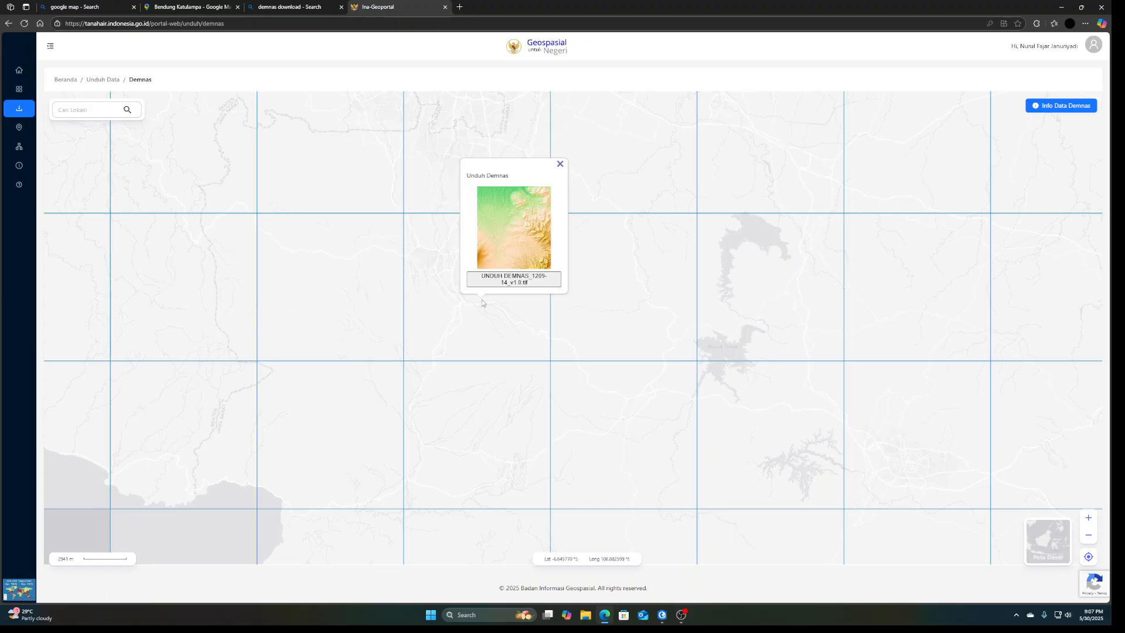
{"action": "left_click", "coordinate": [514, 280]}
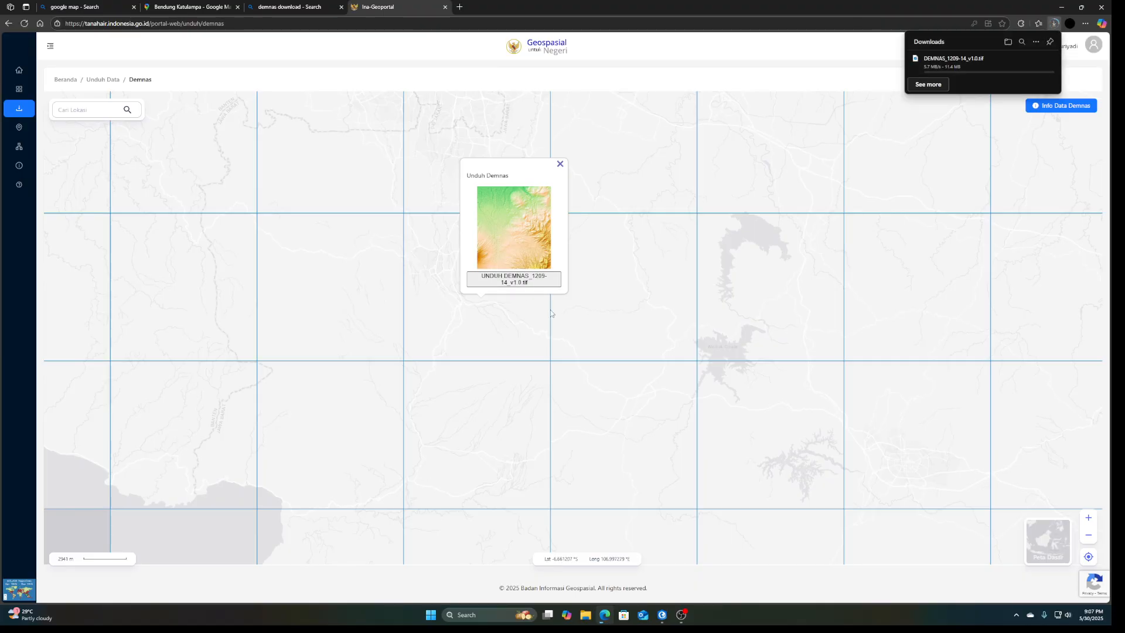
Download the neighbouring tiles to the east and north, DEMNAS_1209-23_v1.0.tif and DEMNAS_1209-42_v1.0.tif
{"action": "left_click", "coordinate": [577, 319]}
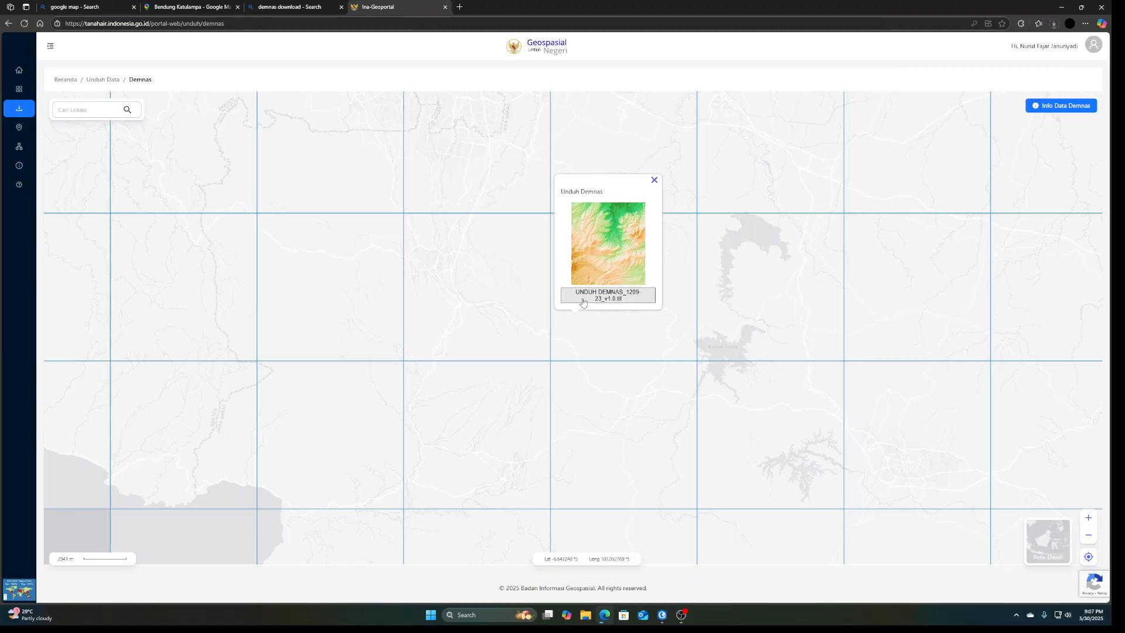
{"action": "left_click", "coordinate": [584, 300]}
{"action": "left_click", "coordinate": [583, 300]}
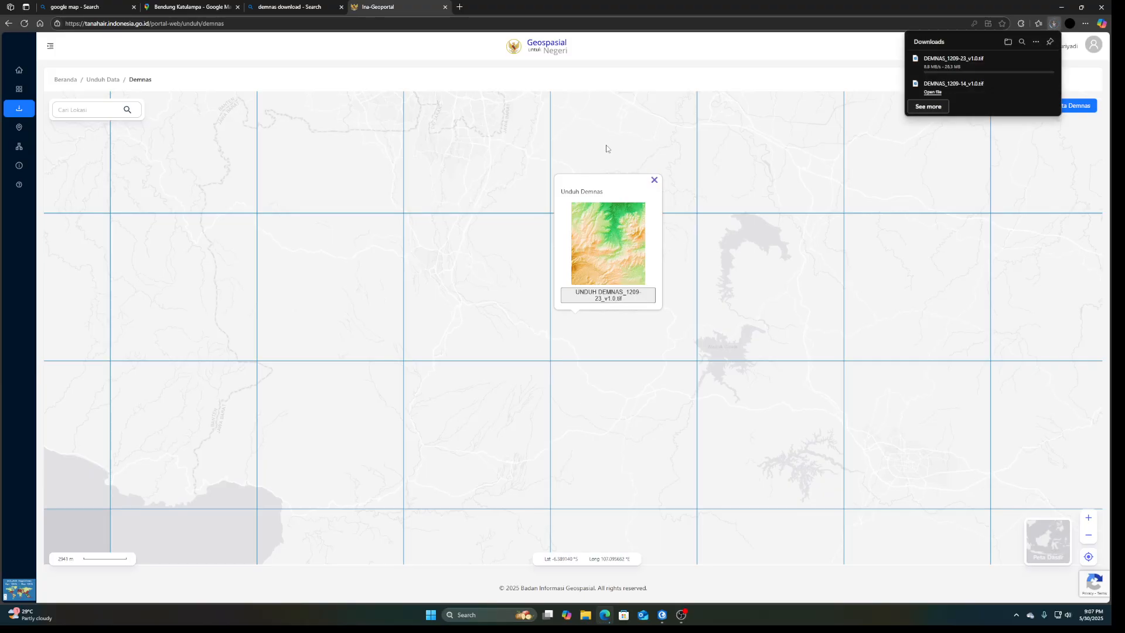
{"action": "left_click", "coordinate": [515, 182]}
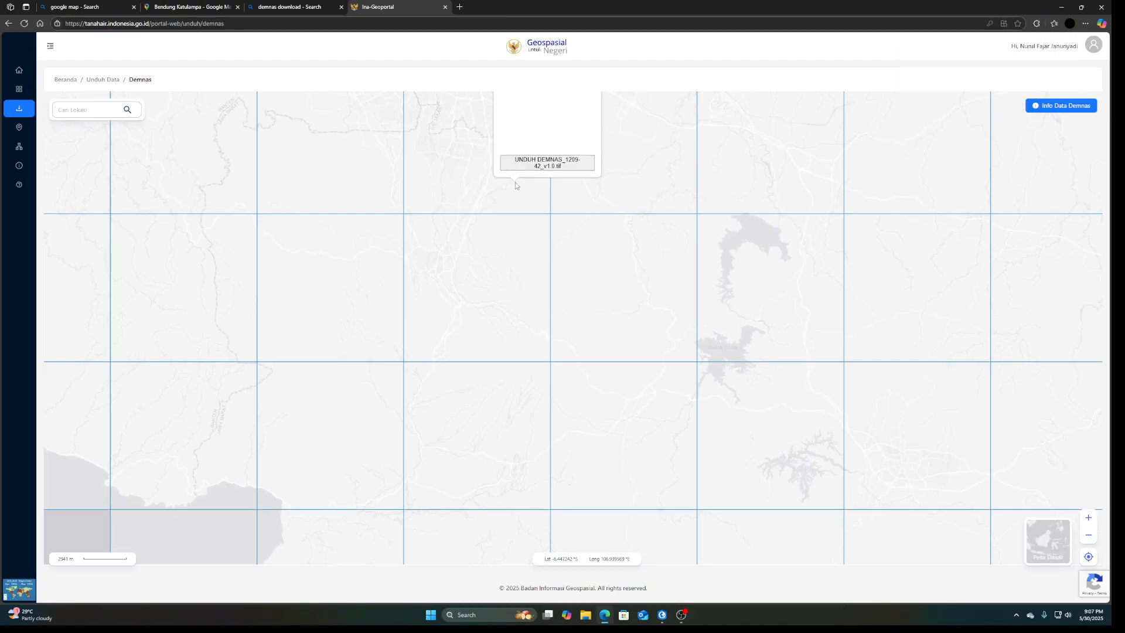
{"action": "left_click", "coordinate": [547, 221]}
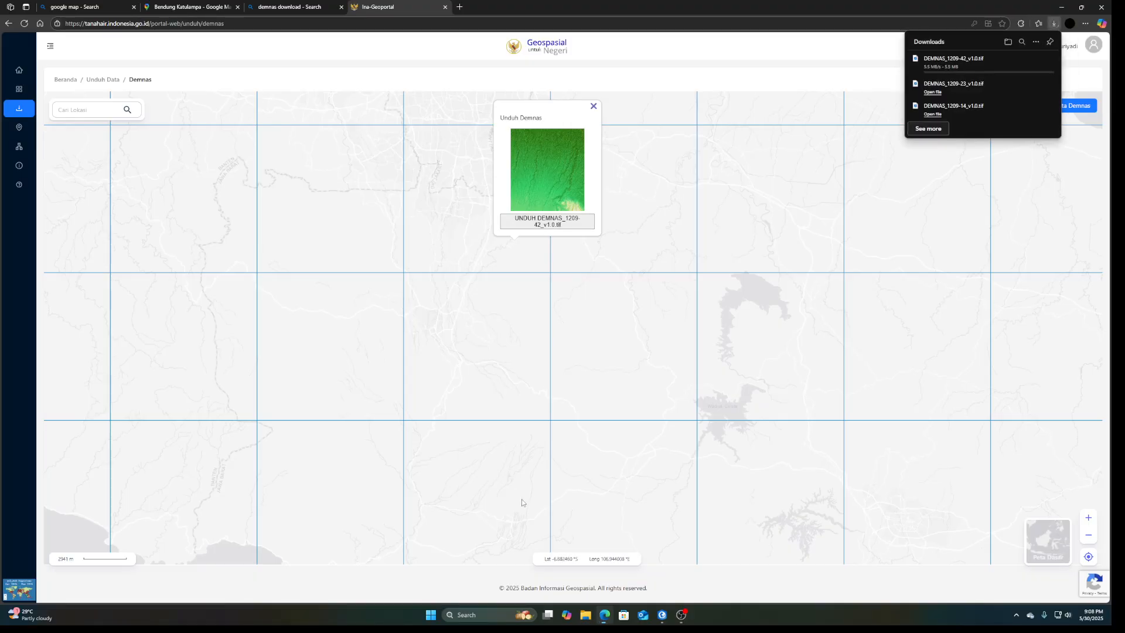
Download the southern, southeastern and western tiles, DEMNAS_1209-12_v1.0.tif, DEMNAS_1209-21_v1.0.tif and DEMNAS_1209-13_v1.0.tif
{"action": "left_click", "coordinate": [490, 472]}
{"action": "left_click", "coordinate": [518, 453]}
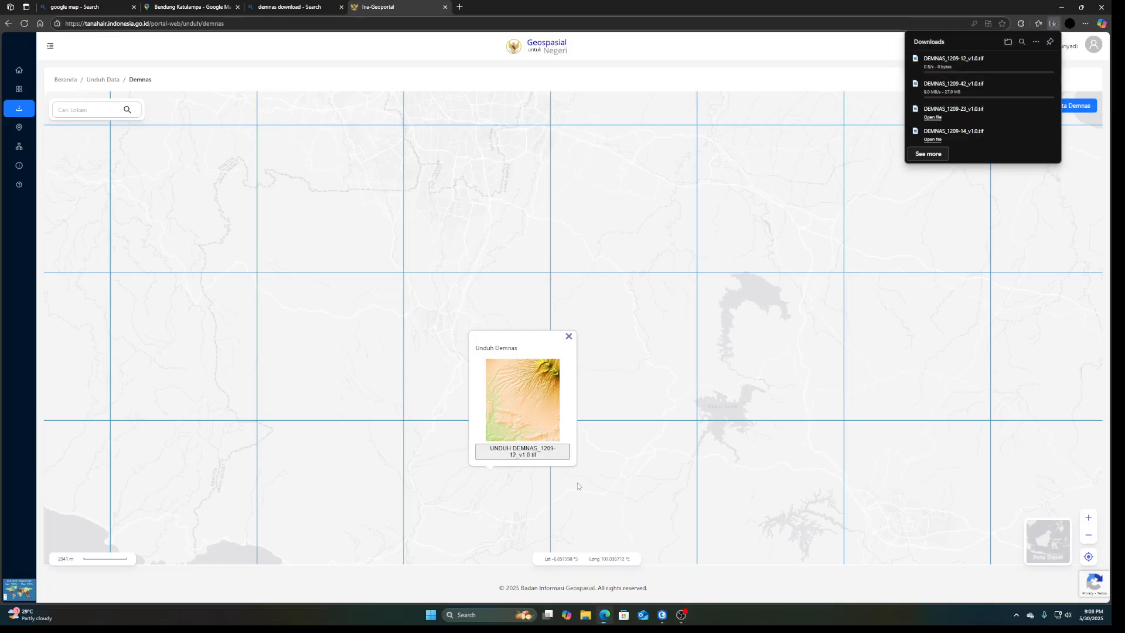
{"action": "left_click", "coordinate": [624, 477]}
{"action": "left_click", "coordinate": [655, 453]}
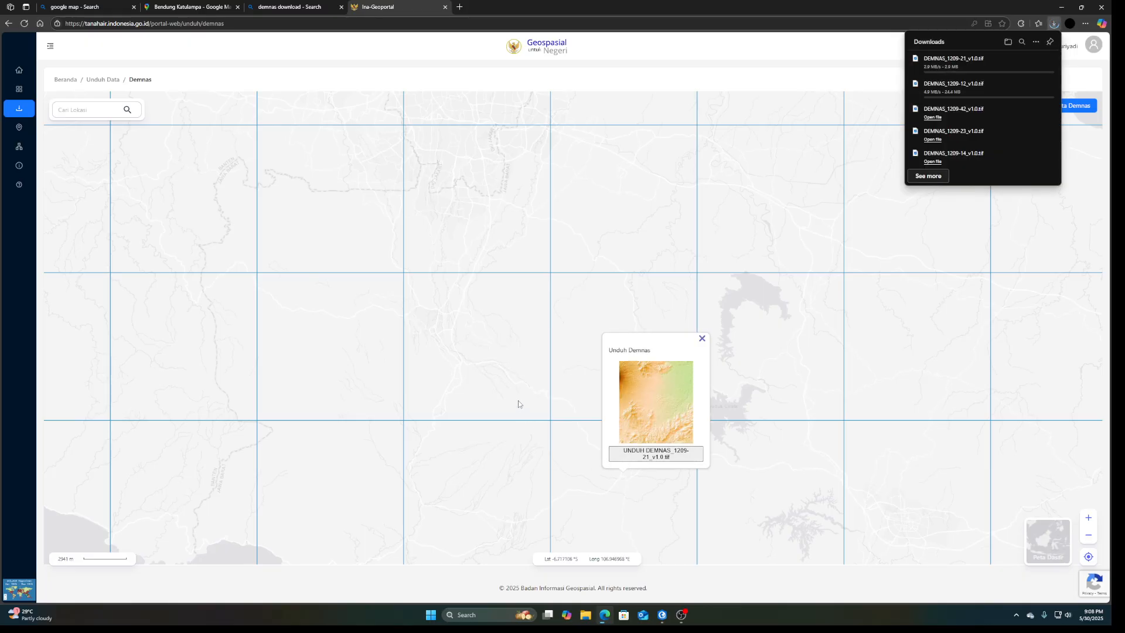
{"action": "left_click", "coordinate": [353, 358]}
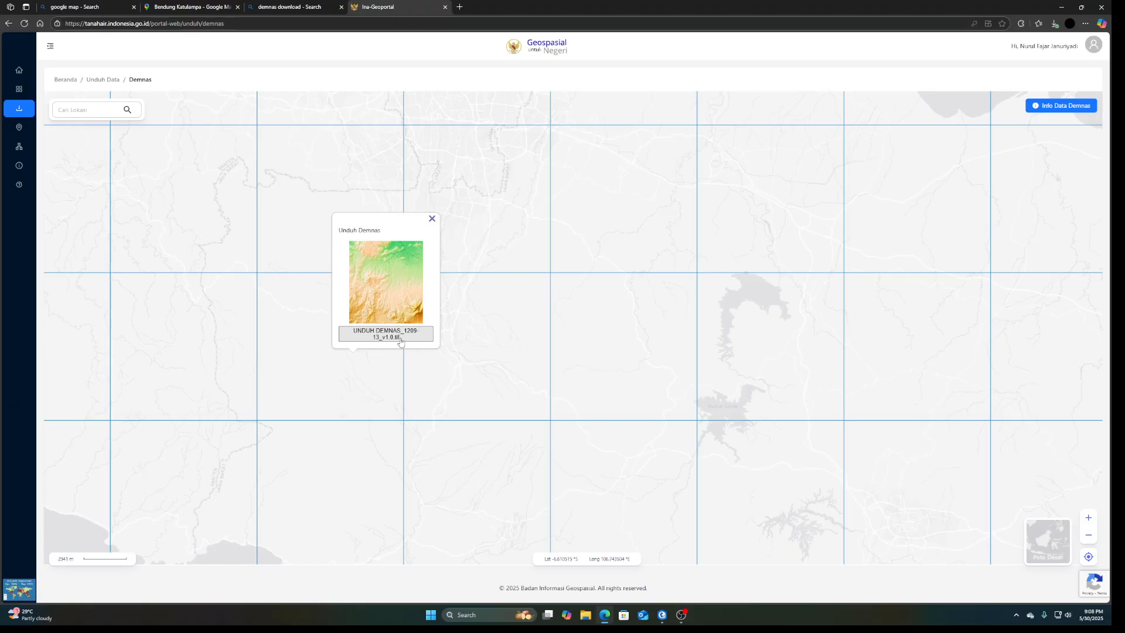
{"action": "left_click", "coordinate": [400, 338]}
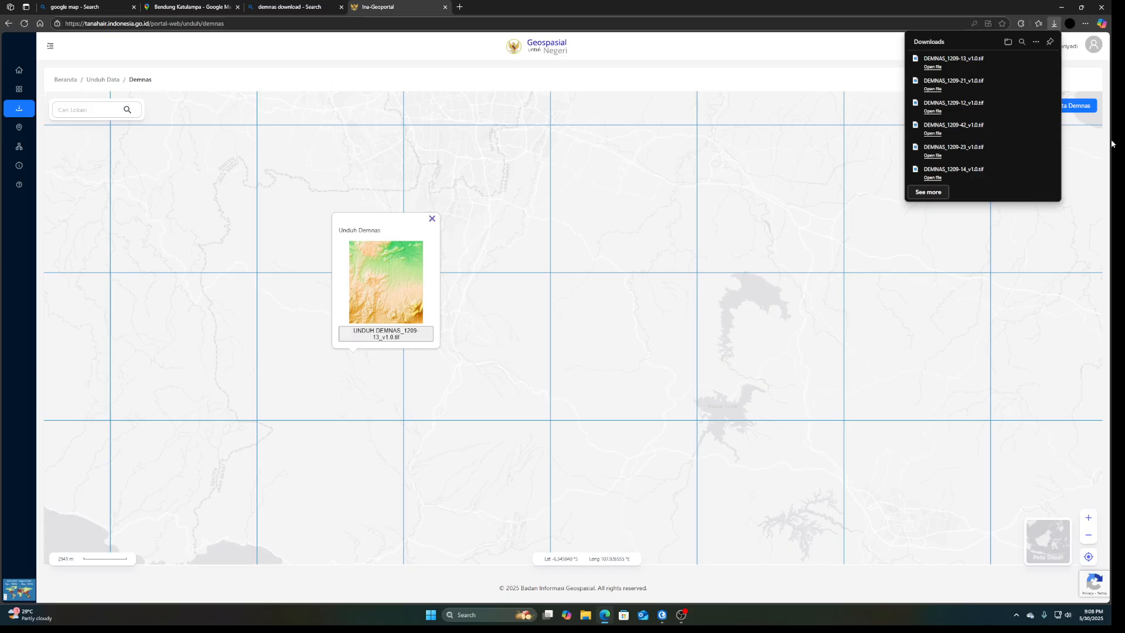
Show the downloaded DEMNAS tiles in their folder and copy all six DEMNAS_1209 TIF files
{"action": "left_click", "coordinate": [1034, 59]}
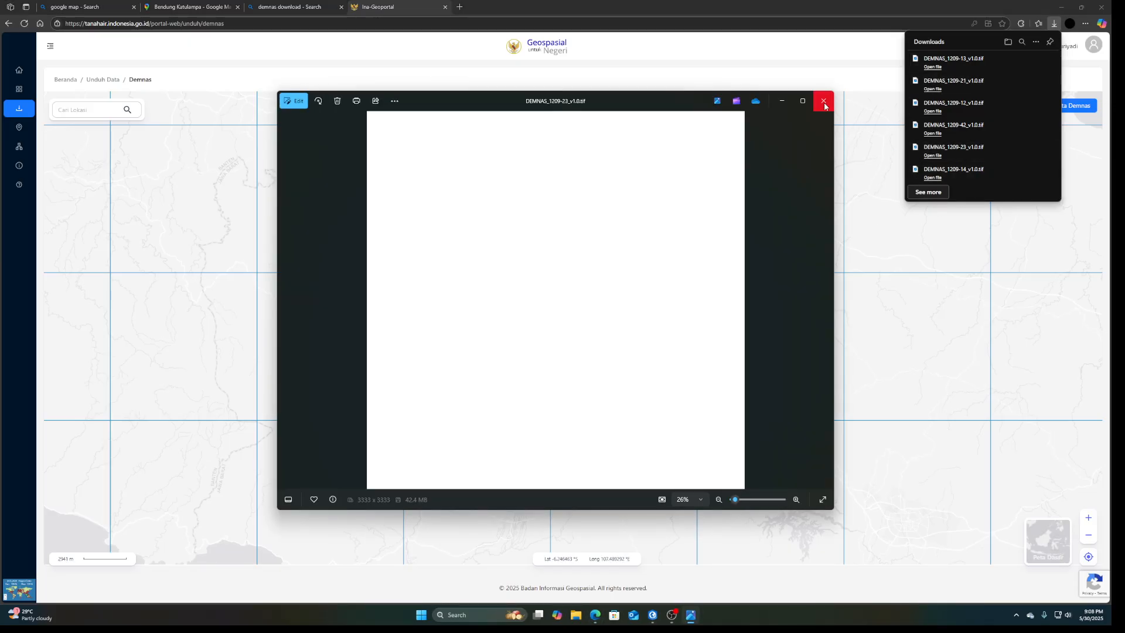
{"action": "left_click", "coordinate": [821, 101]}
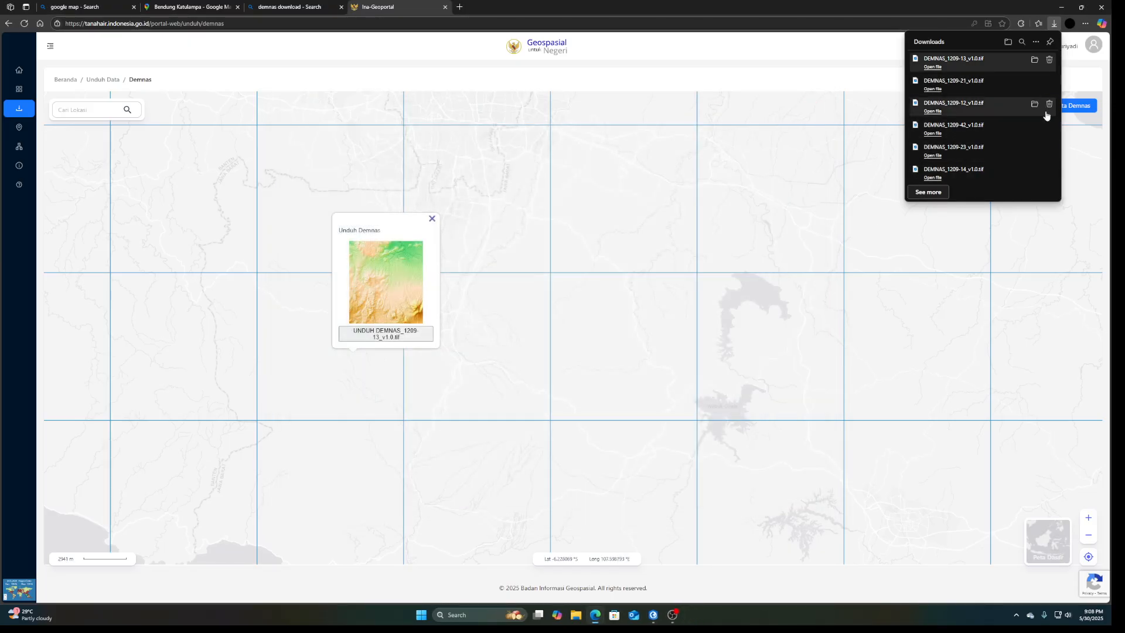
{"action": "left_click", "coordinate": [1034, 60]}
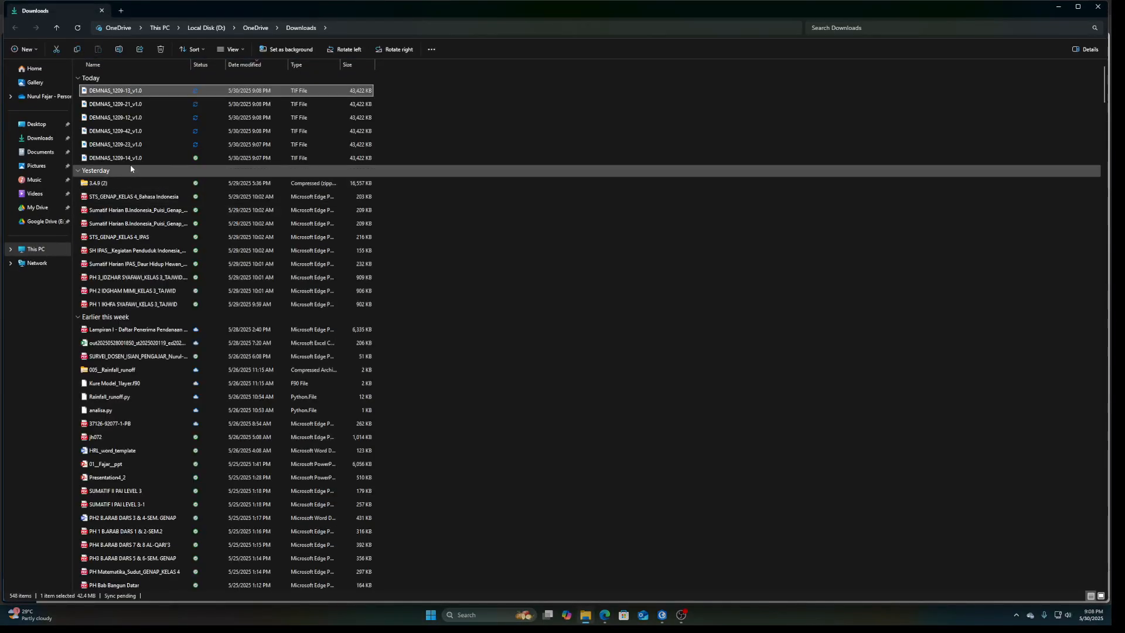
{"action": "left_click", "coordinate": [130, 158], "text": "shift"}
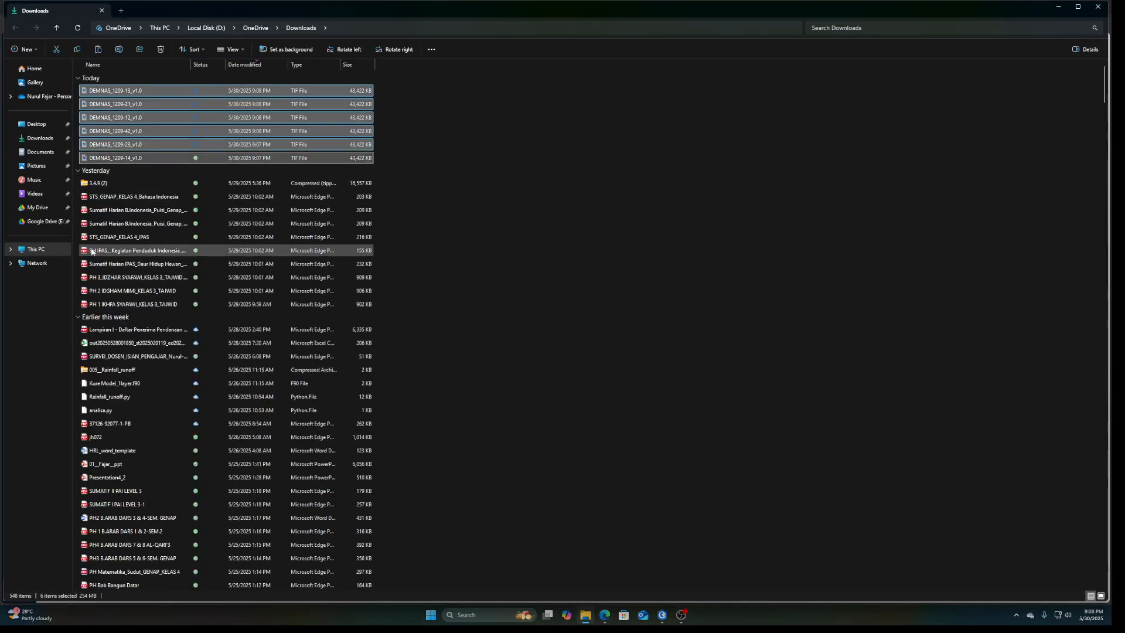
Replace all old DEMNAS_1508 files in the OneDrive LATIHAN_GIS\data folder with the six copied DEMNAS_1209 tiles
{"action": "left_click", "coordinate": [34, 248]}
{"action": "double_click", "coordinate": [278, 95]}
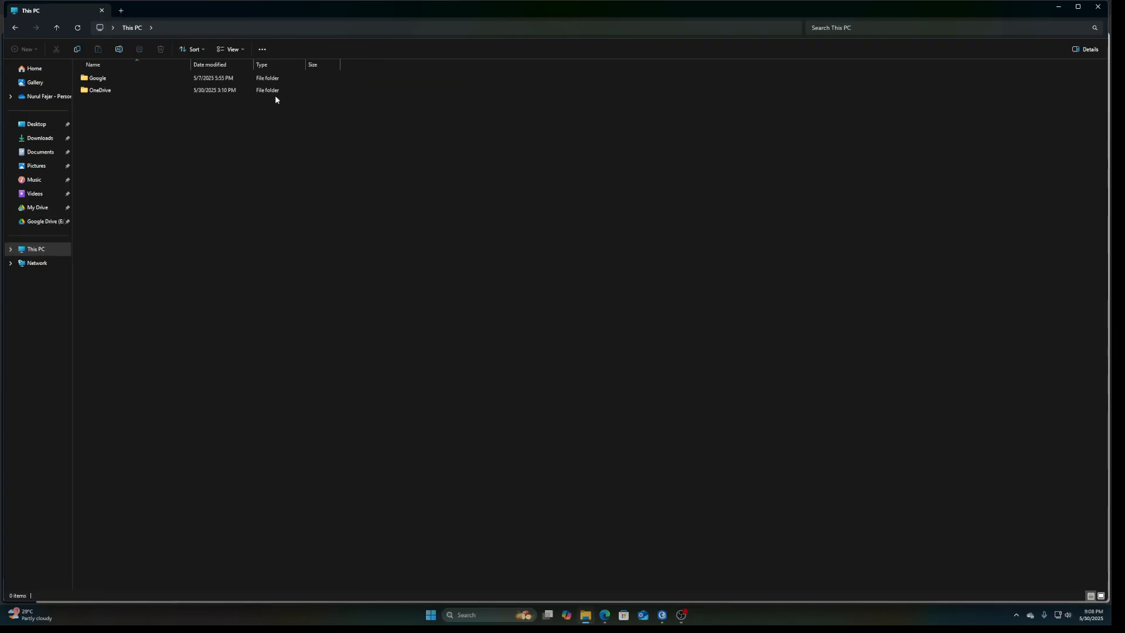
{"action": "double_click", "coordinate": [100, 91]}
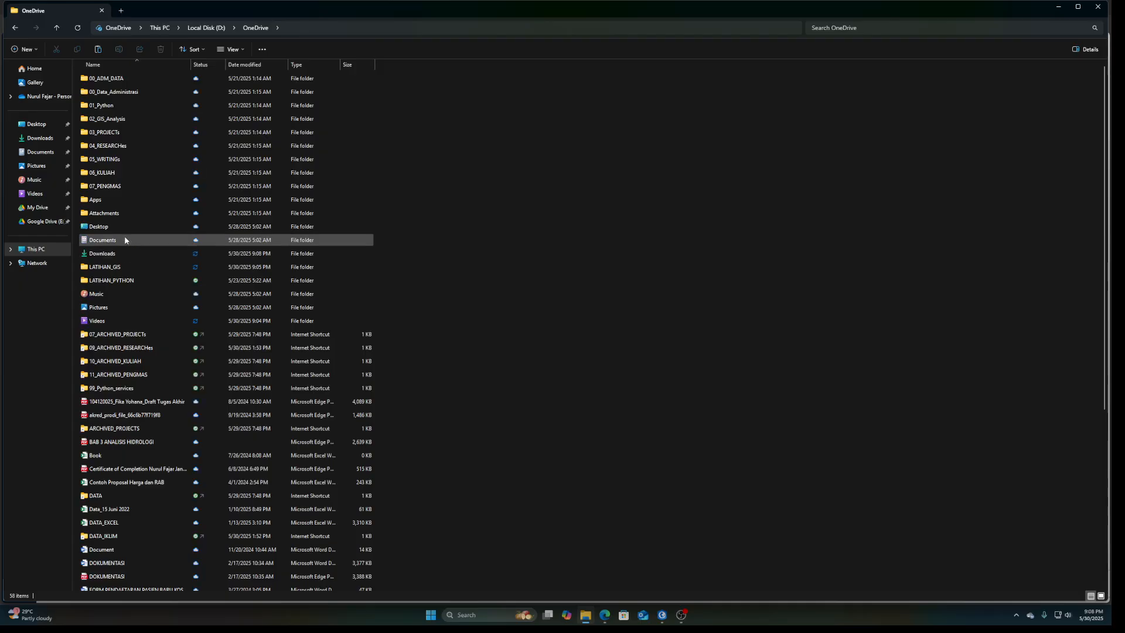
{"action": "double_click", "coordinate": [127, 268]}
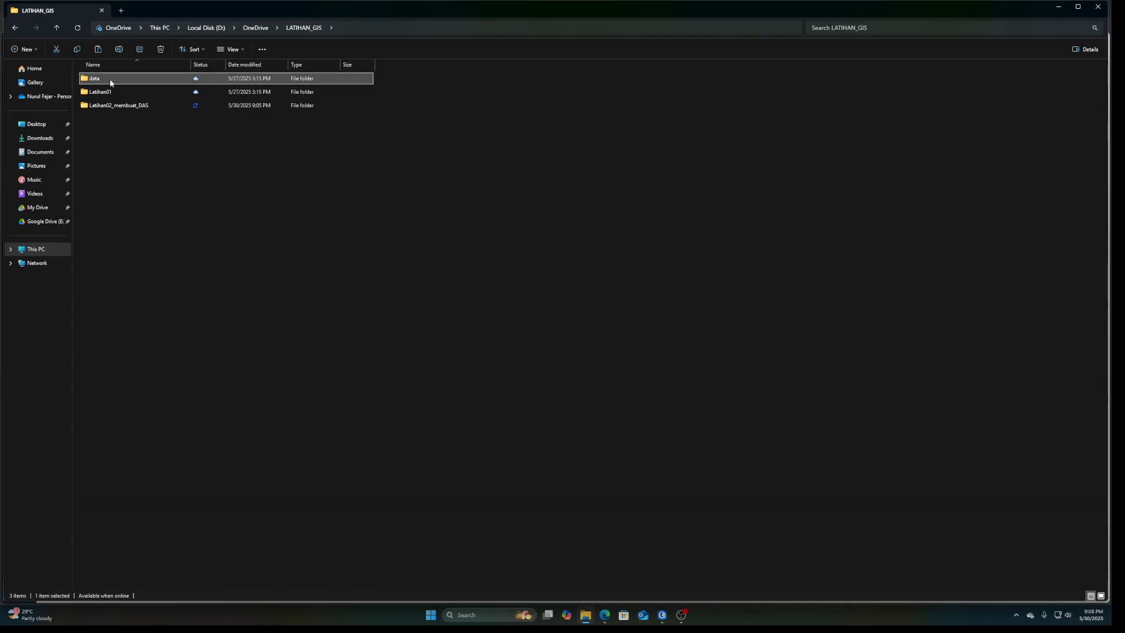
{"action": "double_click", "coordinate": [110, 79]}
{"action": "left_click_drag", "start_coordinate": [376, 273], "coordinate": [68, 69]}
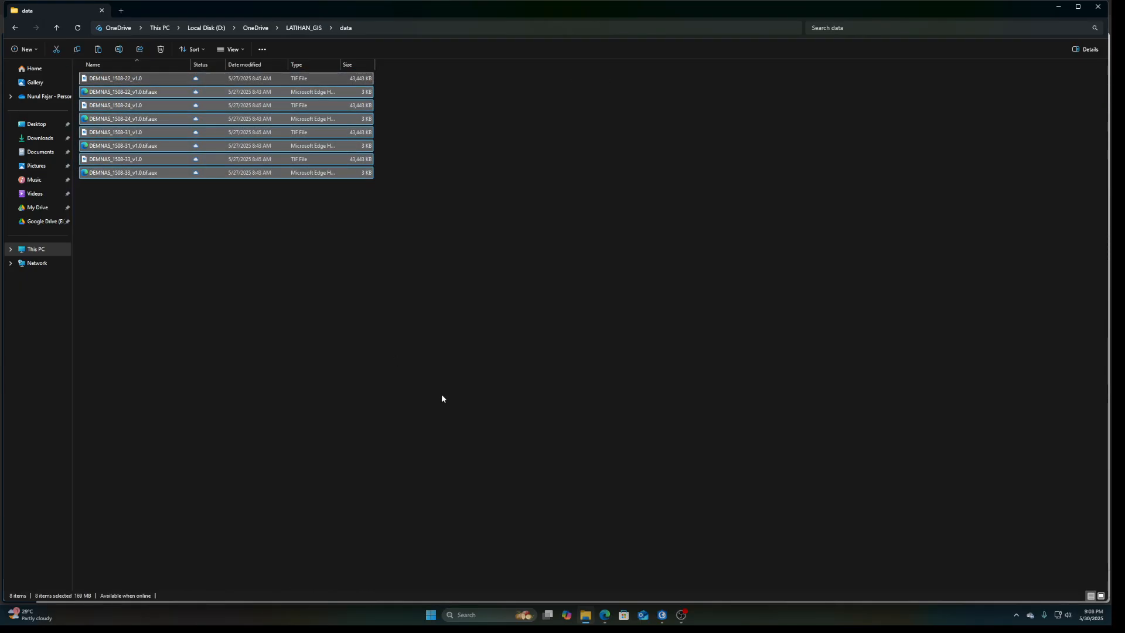
{"action": "key", "text": "Delete"}
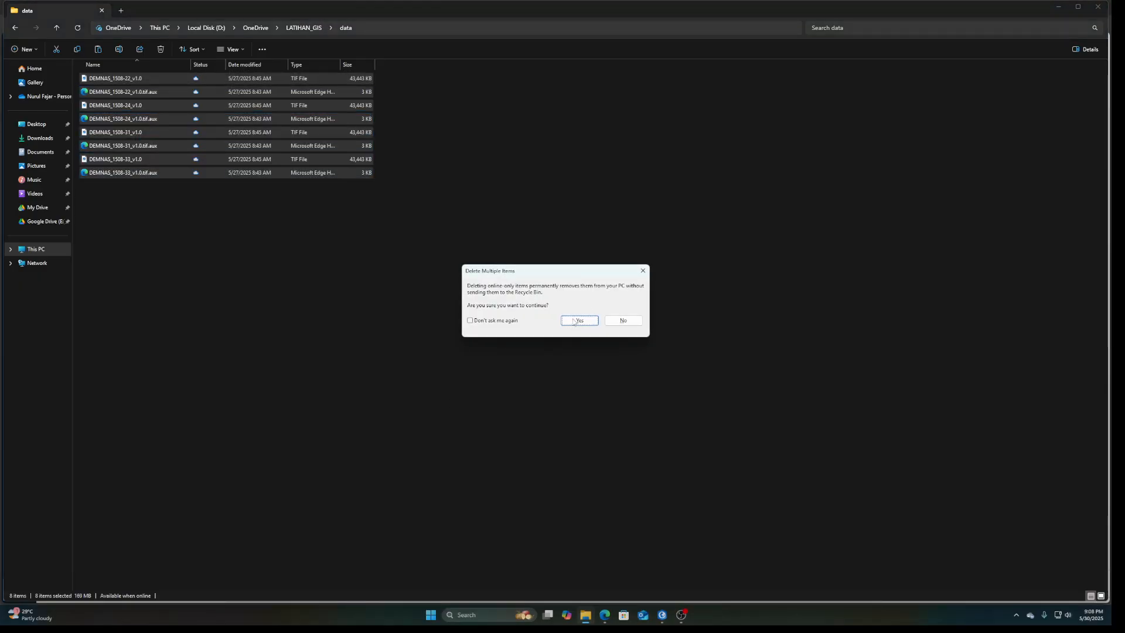
{"action": "left_click", "coordinate": [574, 321]}
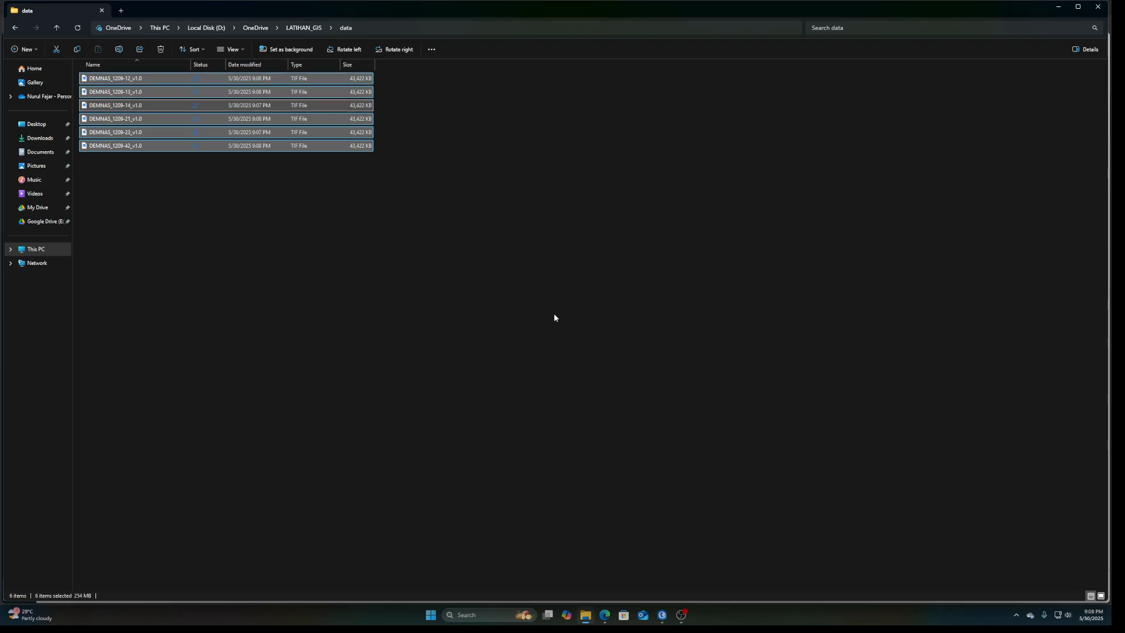
Switch to ArcGIS Pro, place its window beside the data folder and add the six DEMNAS_1209 tiles to the map
{"action": "left_click", "coordinate": [662, 615]}
{"action": "left_click", "coordinate": [1078, 6]}
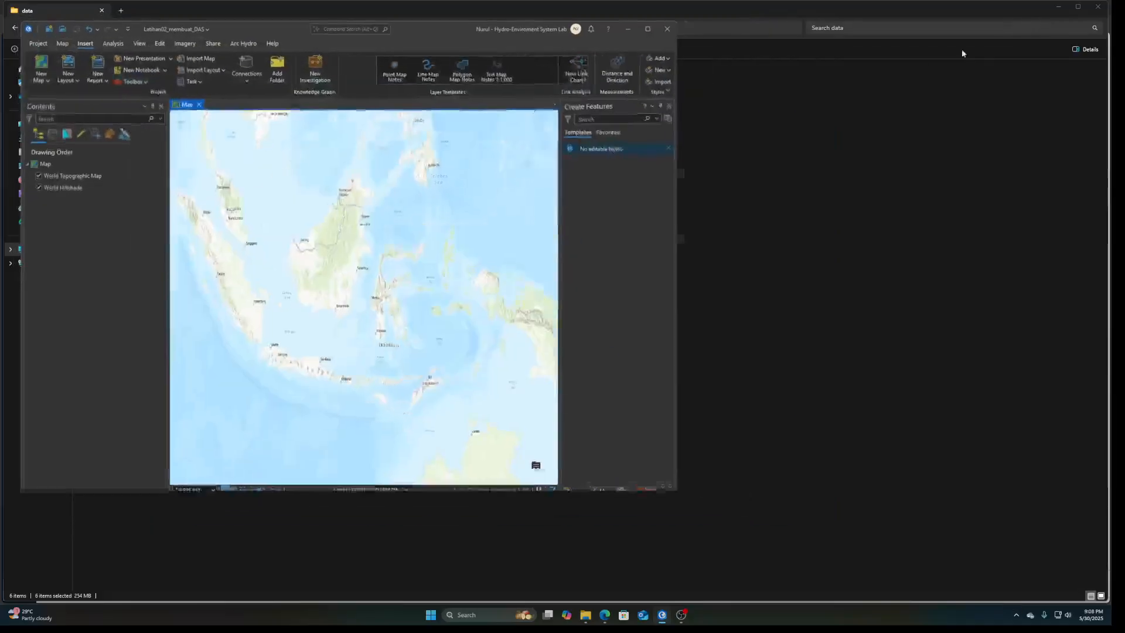
{"action": "left_click_drag", "start_coordinate": [435, 35], "coordinate": [779, 77]}
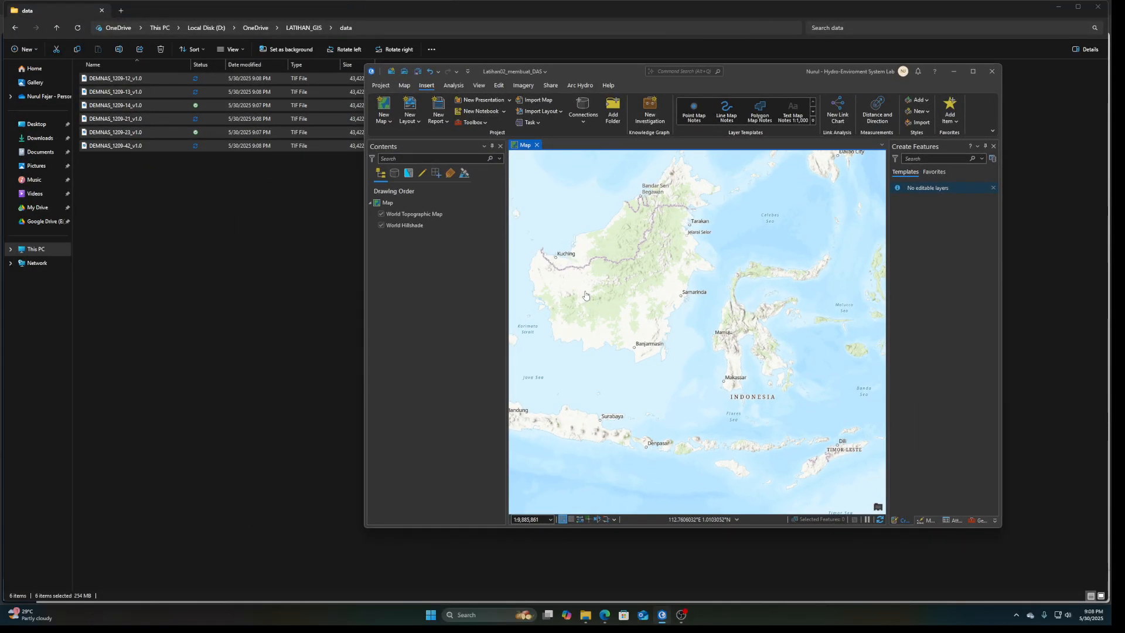
{"action": "left_click_drag", "start_coordinate": [233, 145], "coordinate": [401, 246]}
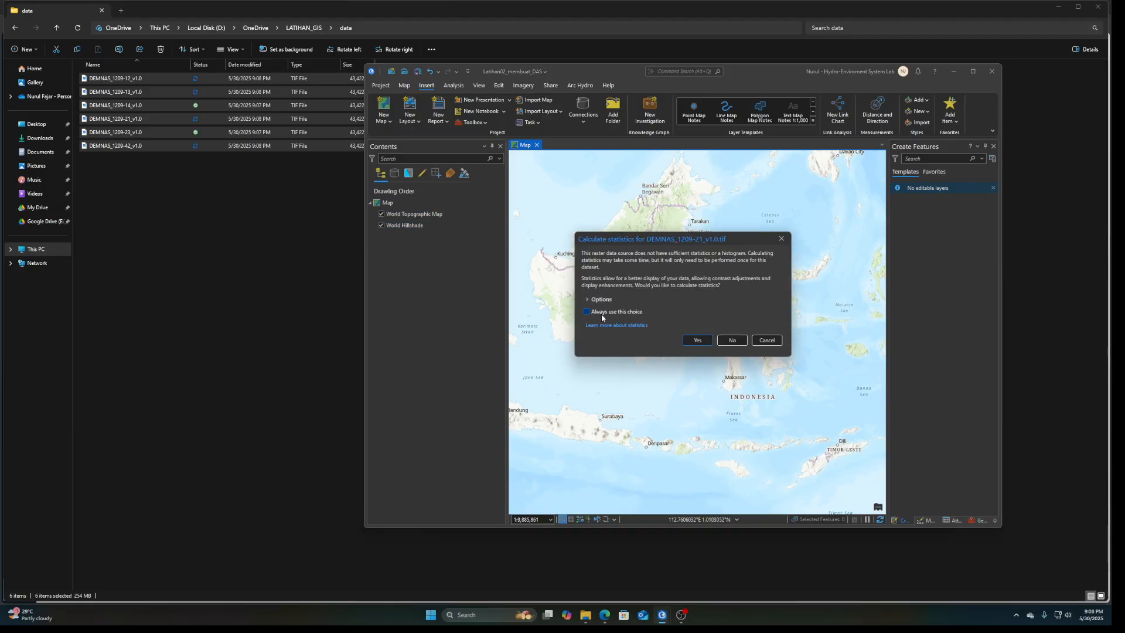
Calculate raster statistics for each added DEMNAS tile and maximize the ArcGIS Pro window
{"action": "left_click", "coordinate": [697, 341]}
{"action": "left_click", "coordinate": [698, 341]}
{"action": "left_click", "coordinate": [697, 341]}
{"action": "left_click", "coordinate": [698, 341]}
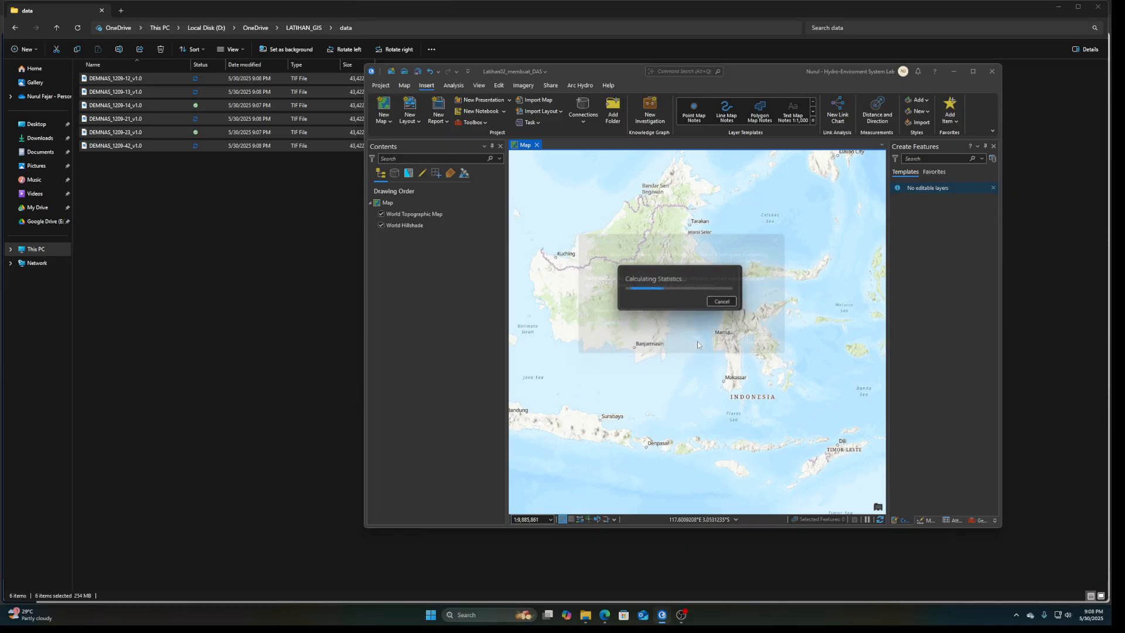
{"action": "left_click", "coordinate": [697, 341]}
{"action": "left_click", "coordinate": [702, 342]}
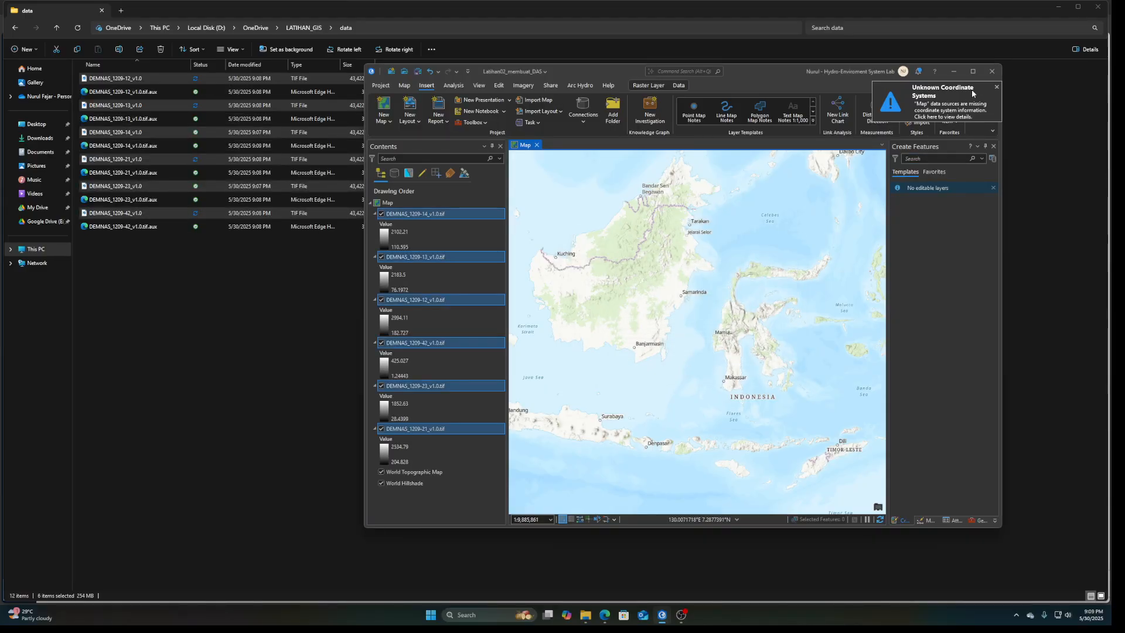
{"action": "left_click", "coordinate": [972, 70]}
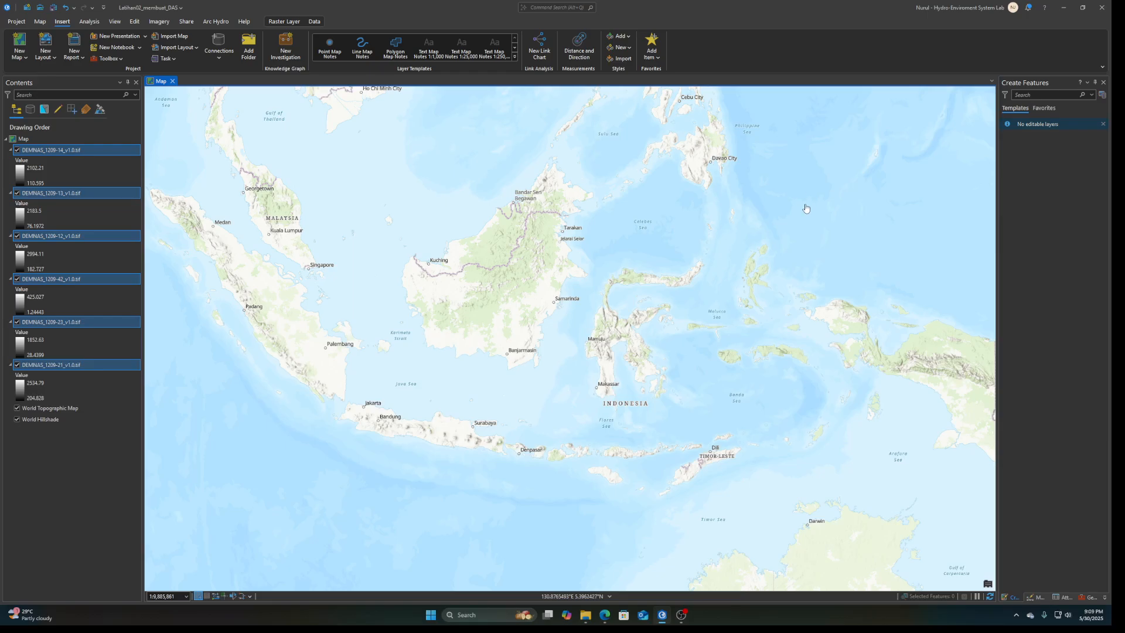
Search the geoprocessing tools for "define projec" and open the Define Projection tool
{"action": "left_click", "coordinate": [89, 21]}
{"action": "left_click", "coordinate": [122, 47]}
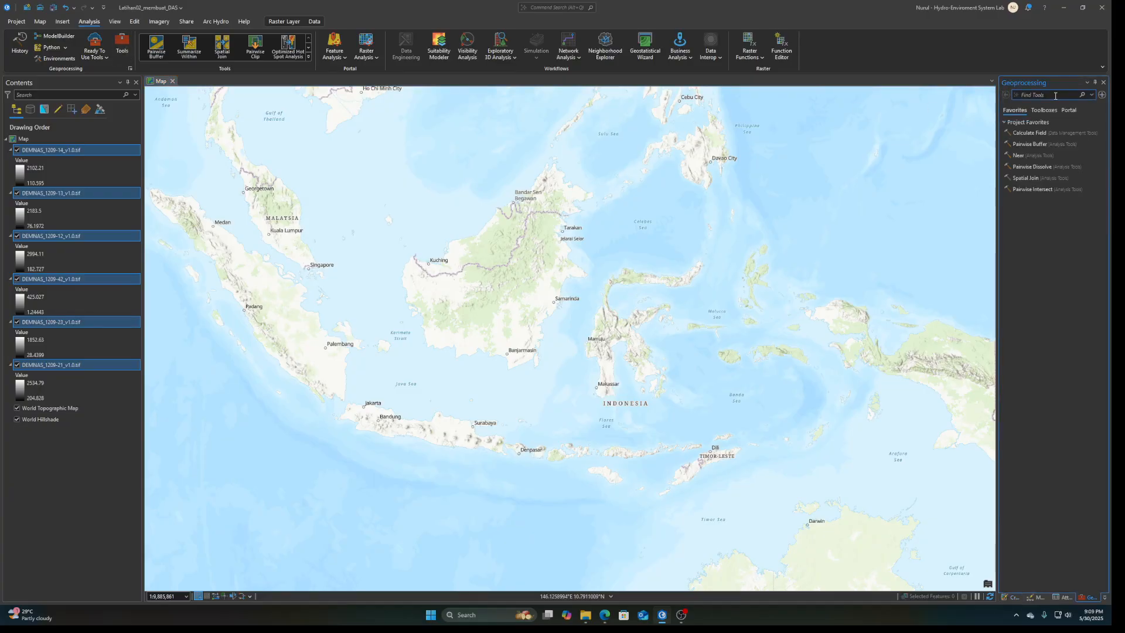
{"action": "left_click", "coordinate": [1091, 94]}
{"action": "type", "text": "define"}
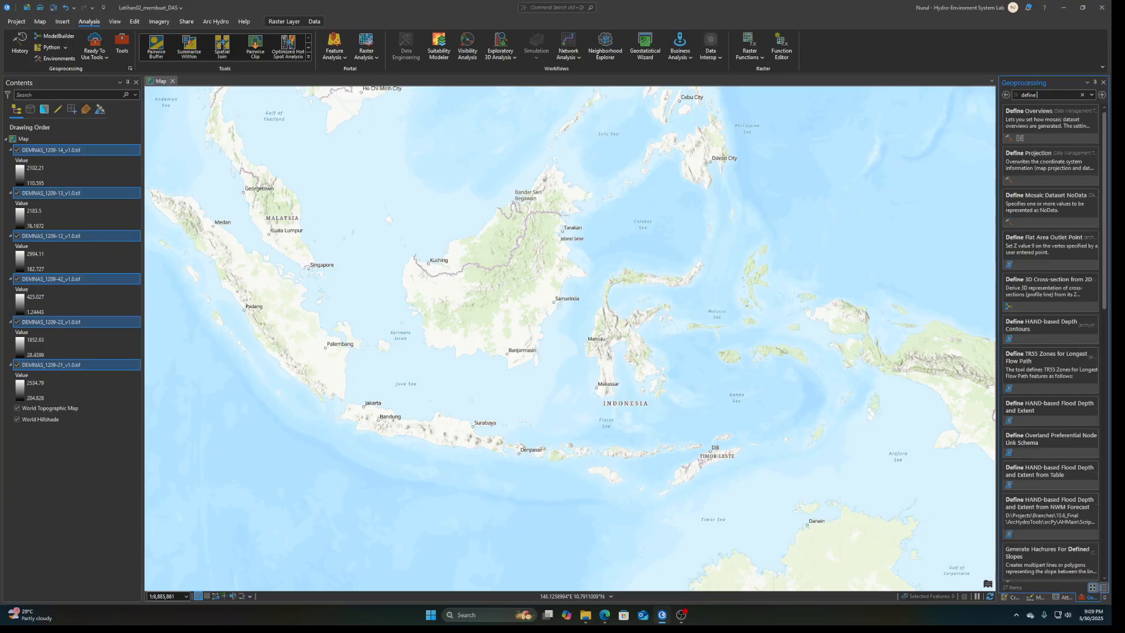
{"action": "type", "text": " p"}
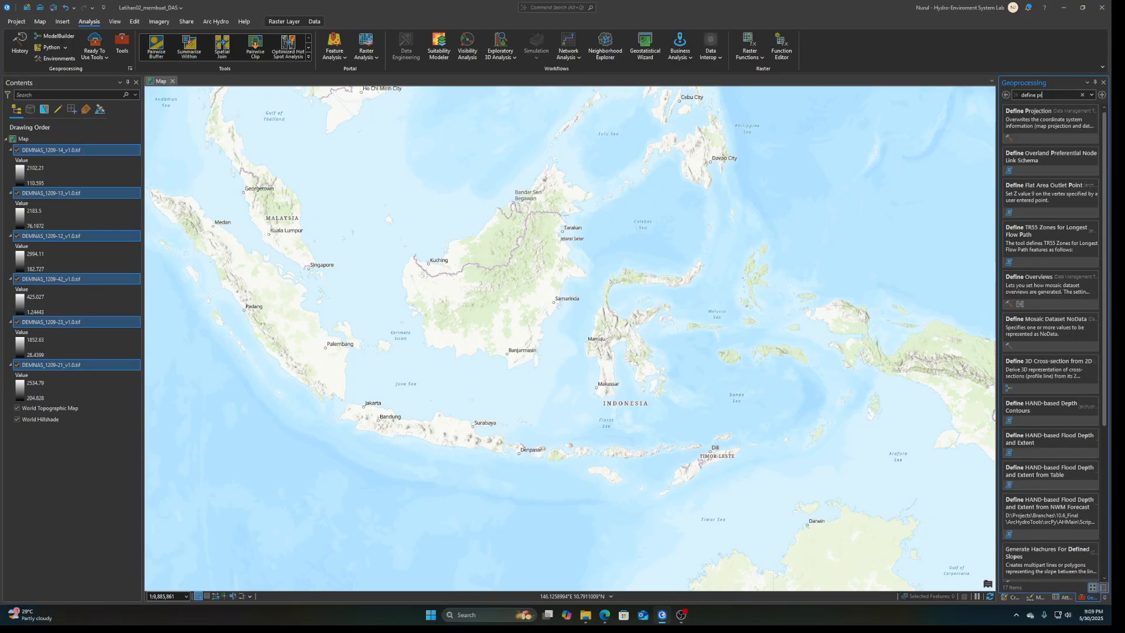
{"action": "type", "text": "r"}
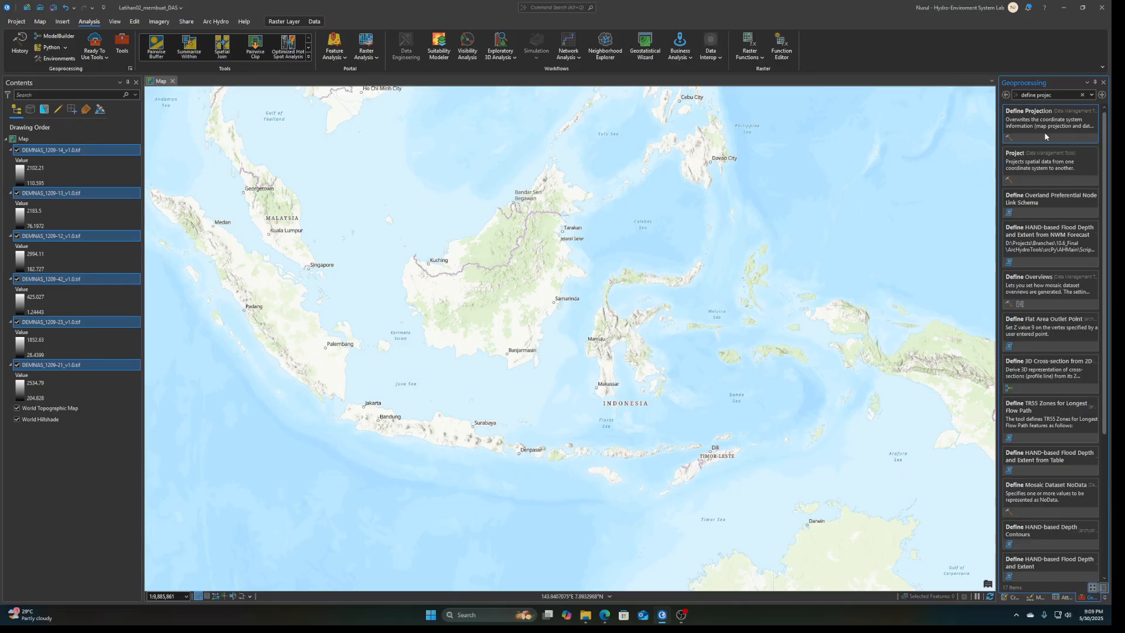
{"action": "left_click", "coordinate": [1035, 152]}
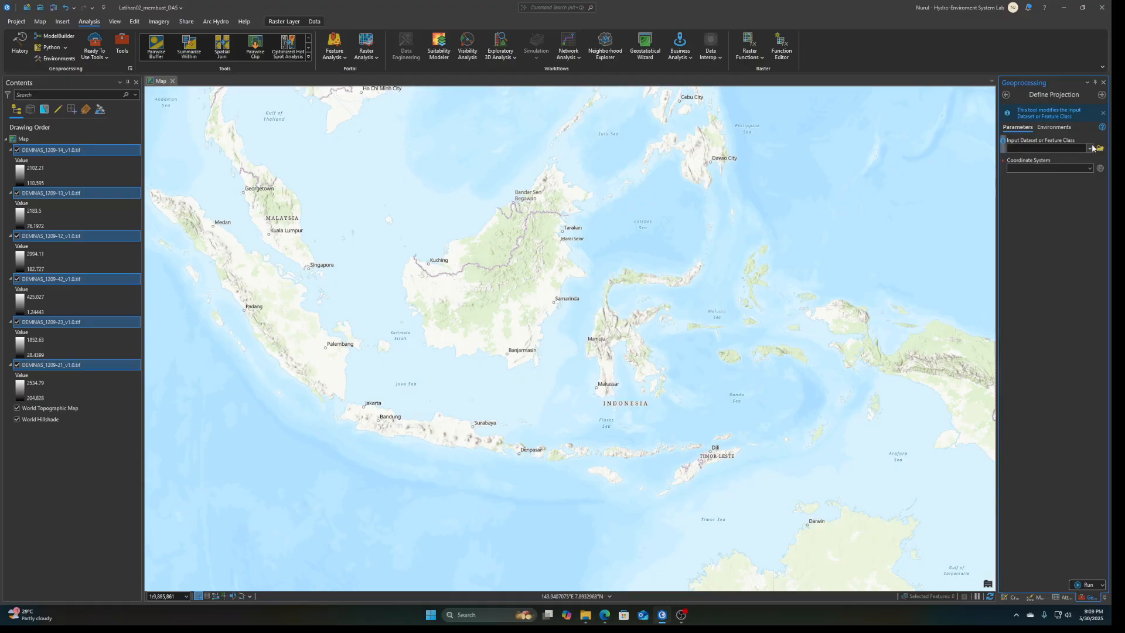
Define the projection of DEMNAS_1209-14_v1.0.tif as the world geographic coordinate system WGS 1984
{"action": "left_click", "coordinate": [1089, 148]}
{"action": "left_click", "coordinate": [1072, 158]}
{"action": "left_click", "coordinate": [1100, 169]}
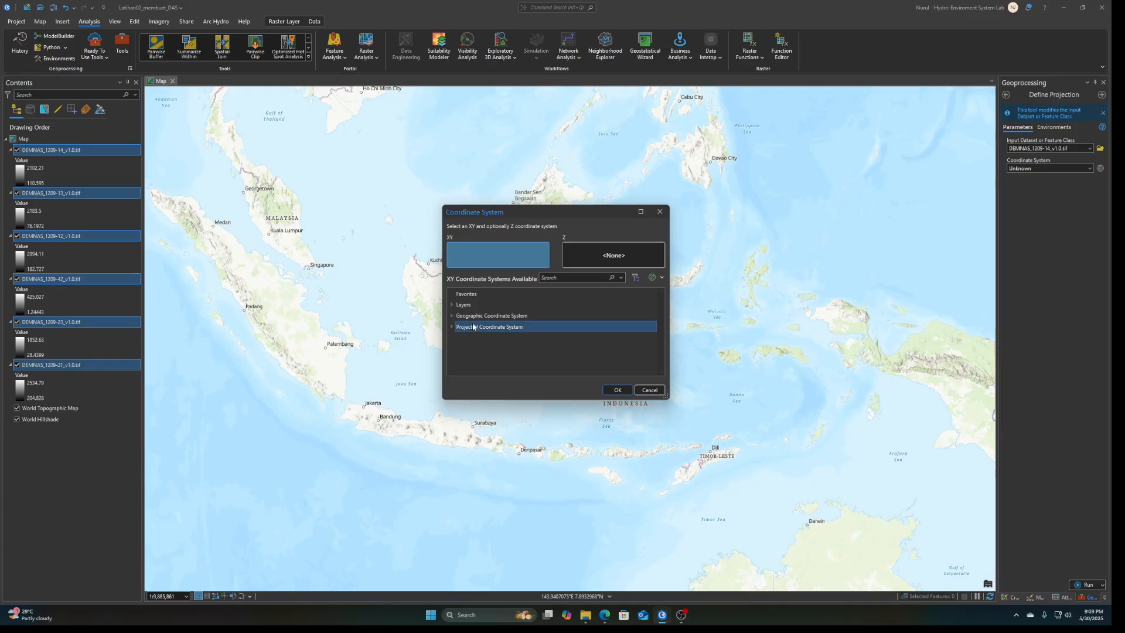
{"action": "left_click", "coordinate": [452, 315]}
{"action": "scroll", "coordinate": [503, 363], "scroll_direction": "down", "scroll_amount": 3}
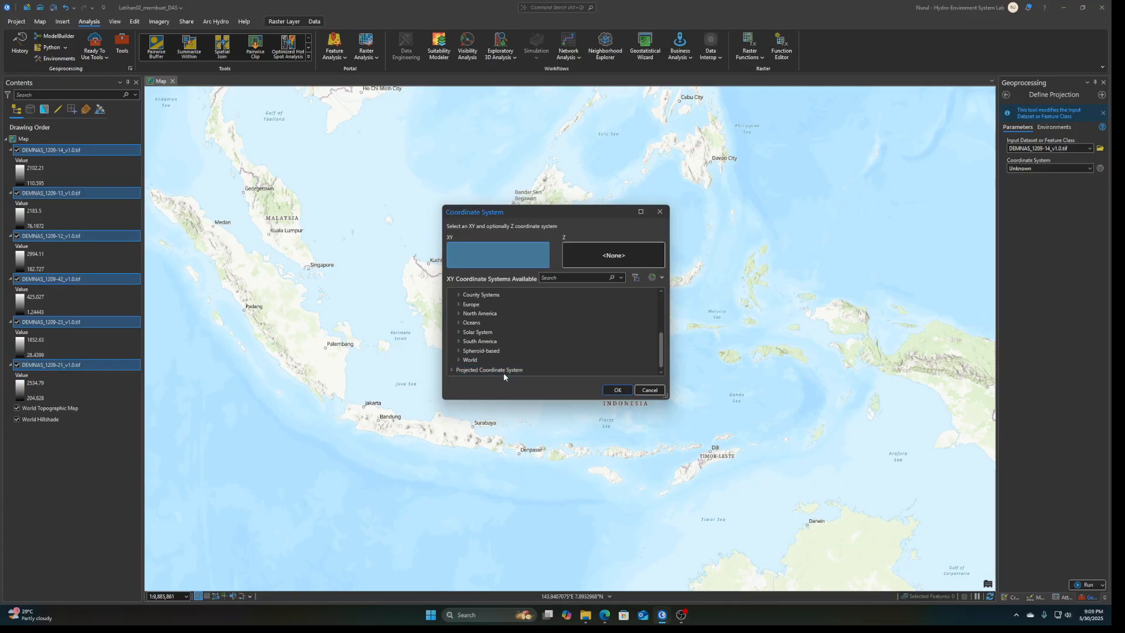
{"action": "left_click", "coordinate": [458, 360]}
{"action": "scroll", "coordinate": [492, 360], "scroll_direction": "down", "scroll_amount": 5}
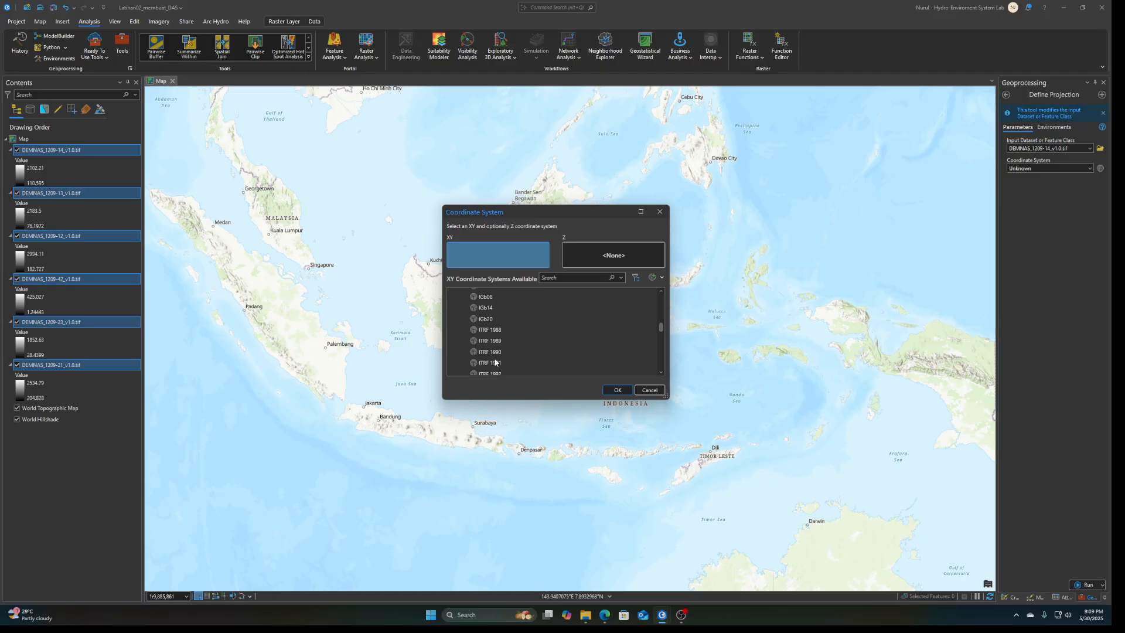
{"action": "scroll", "coordinate": [495, 362], "scroll_direction": "down", "scroll_amount": 5}
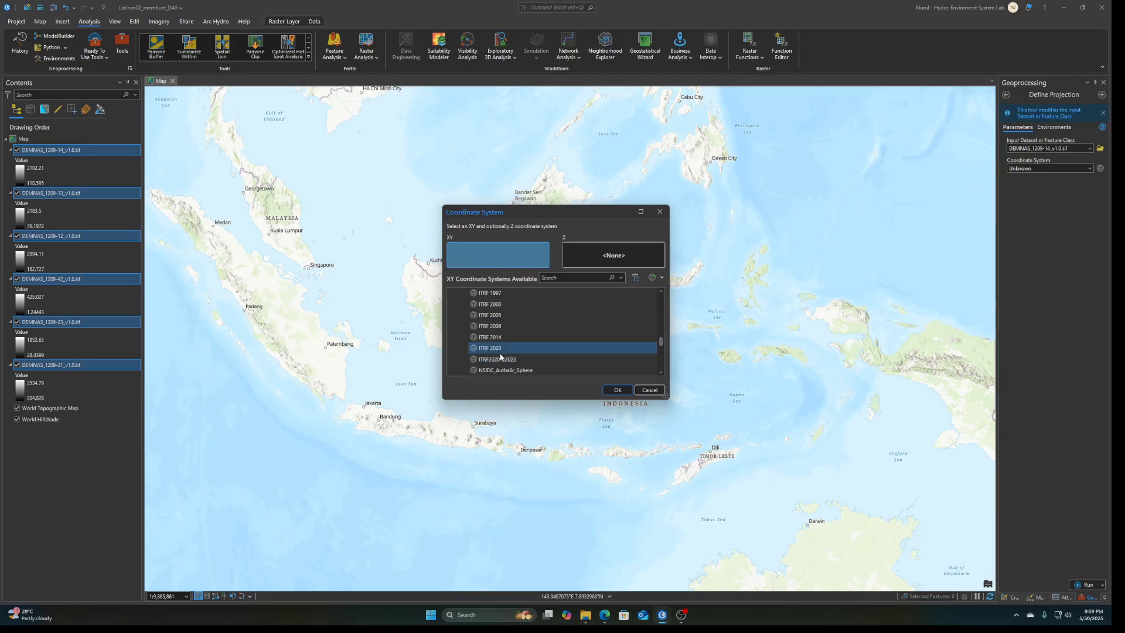
{"action": "left_click", "coordinate": [496, 334]}
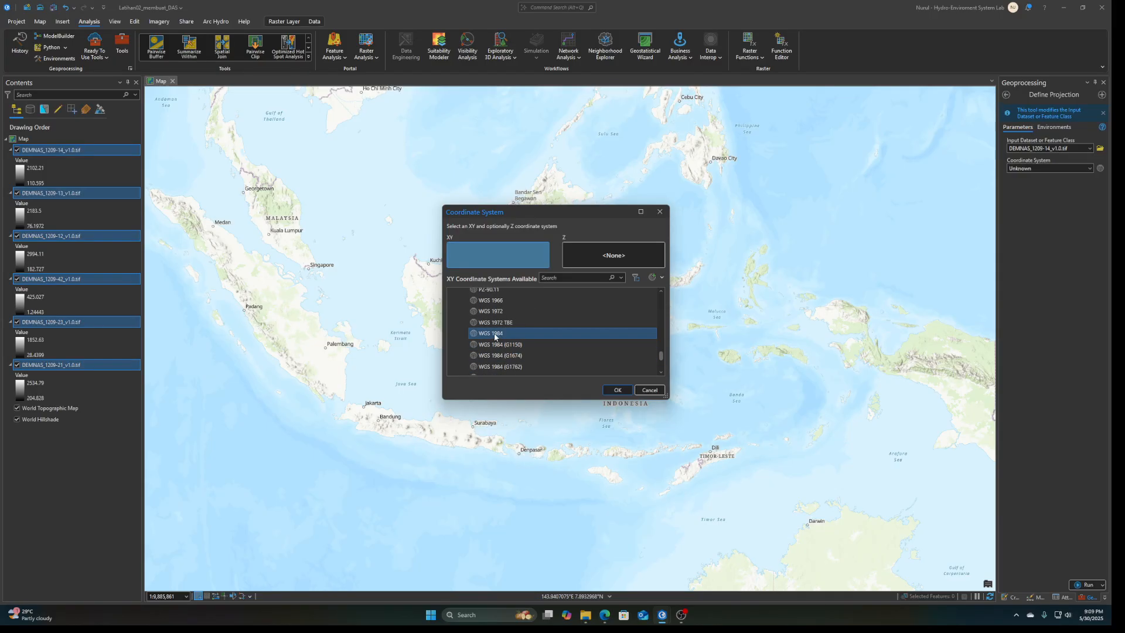
{"action": "left_click", "coordinate": [617, 390]}
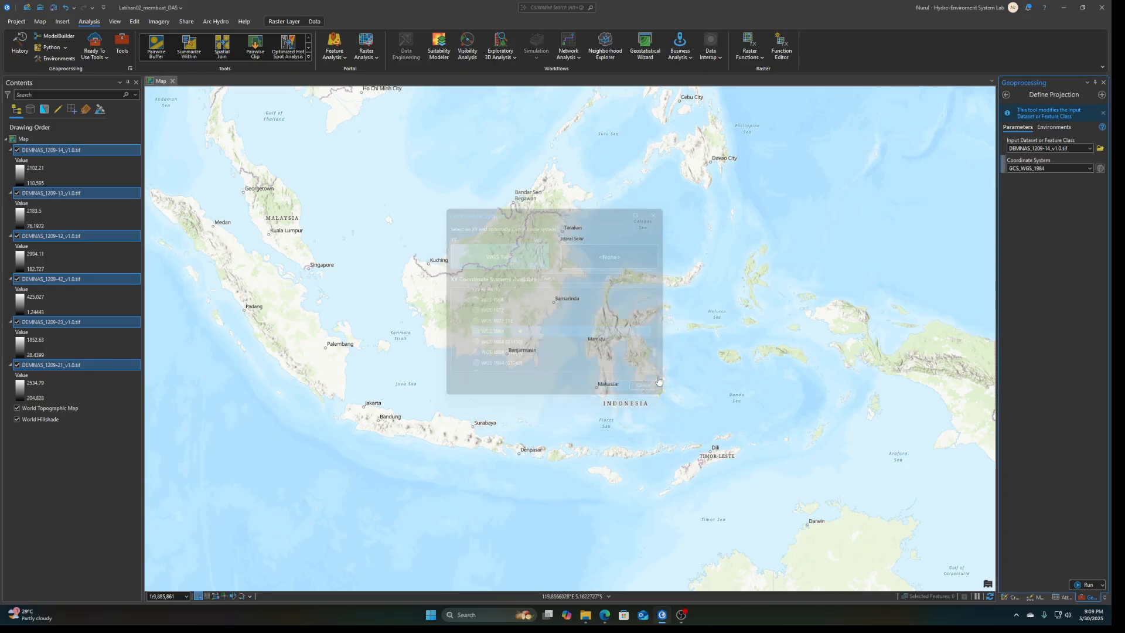
{"action": "left_click", "coordinate": [1087, 584]}
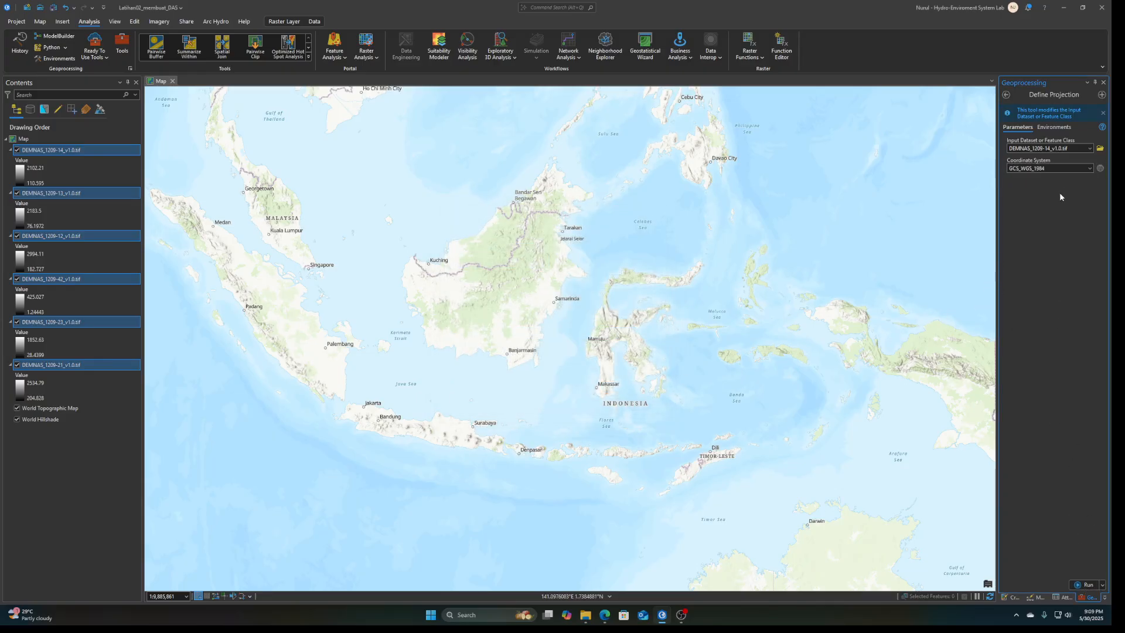
Run Define Projection with GCS_WGS_1984 on DEMNAS_1209-13_v1.0.tif and DEMNAS_1209-12_v1.0.tif
{"action": "left_click", "coordinate": [1089, 148]}
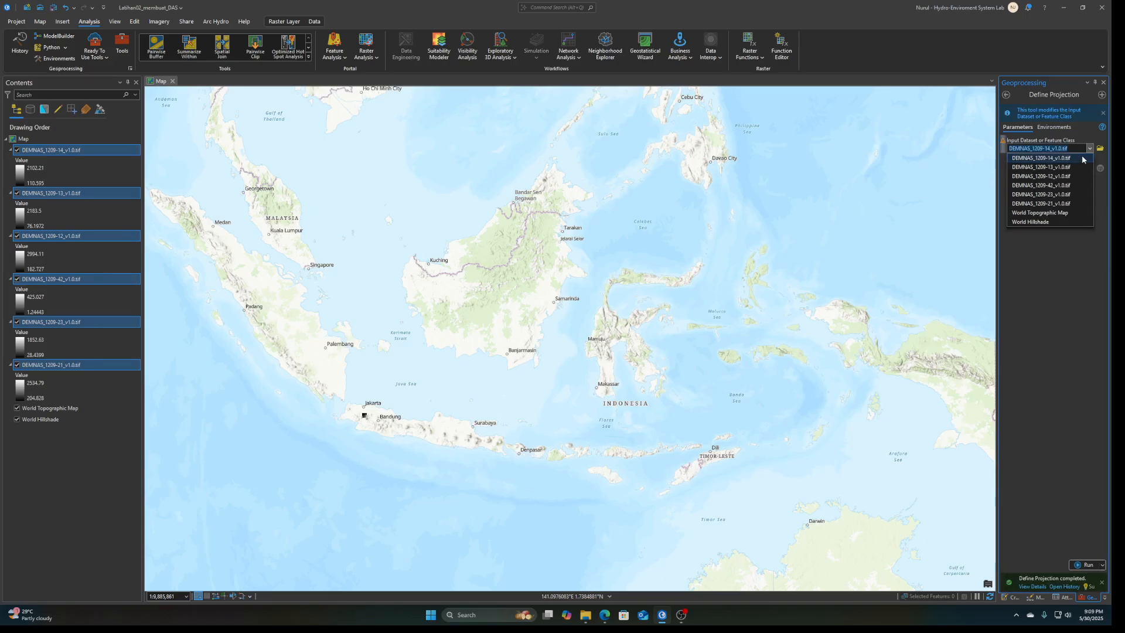
{"action": "left_click", "coordinate": [1073, 169]}
{"action": "left_click", "coordinate": [1087, 584]}
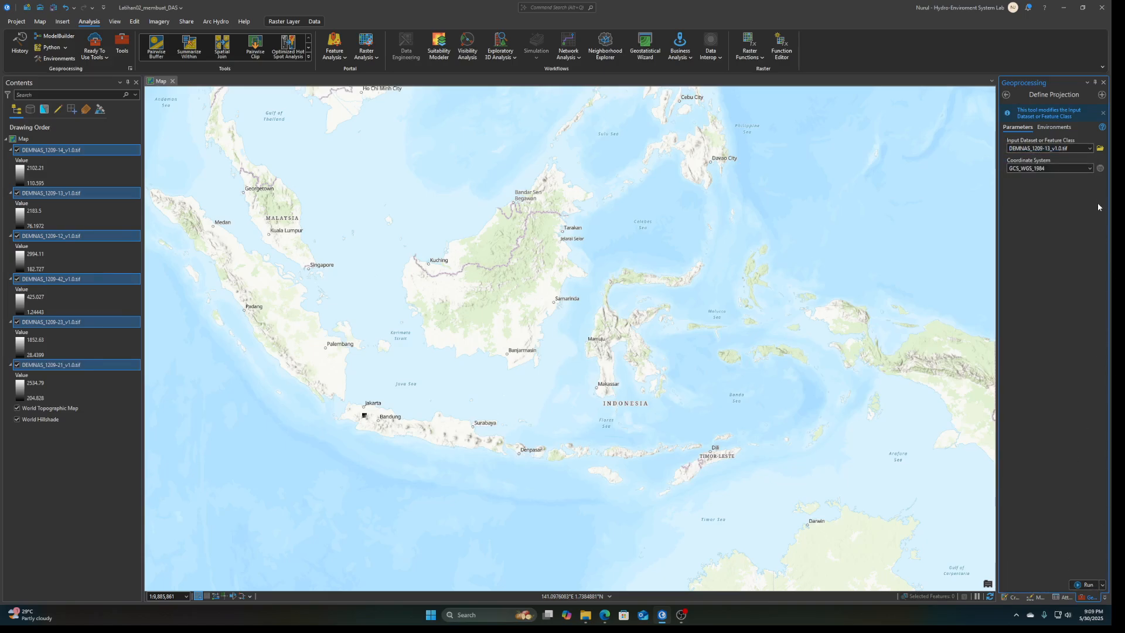
{"action": "left_click", "coordinate": [1088, 148]}
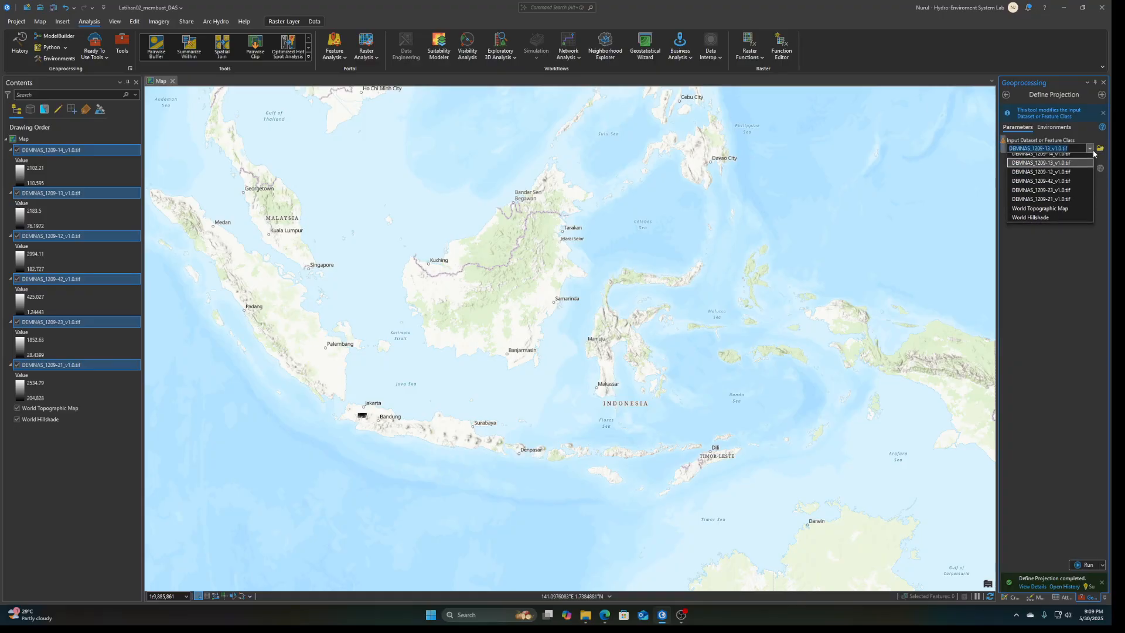
{"action": "left_click", "coordinate": [1057, 176]}
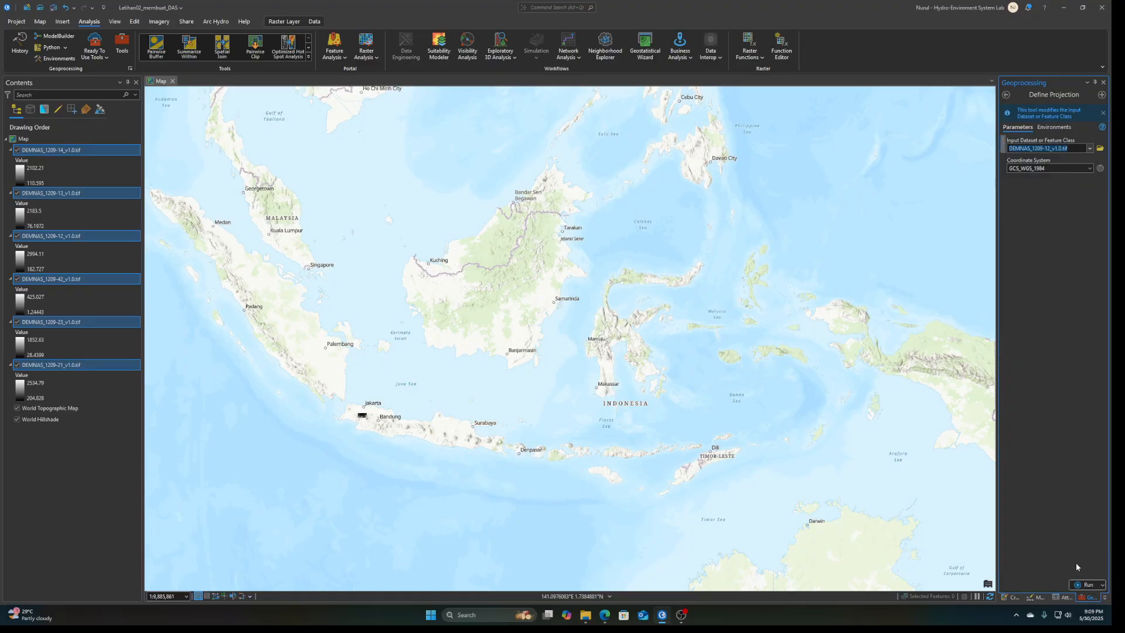
{"action": "left_click", "coordinate": [1087, 584]}
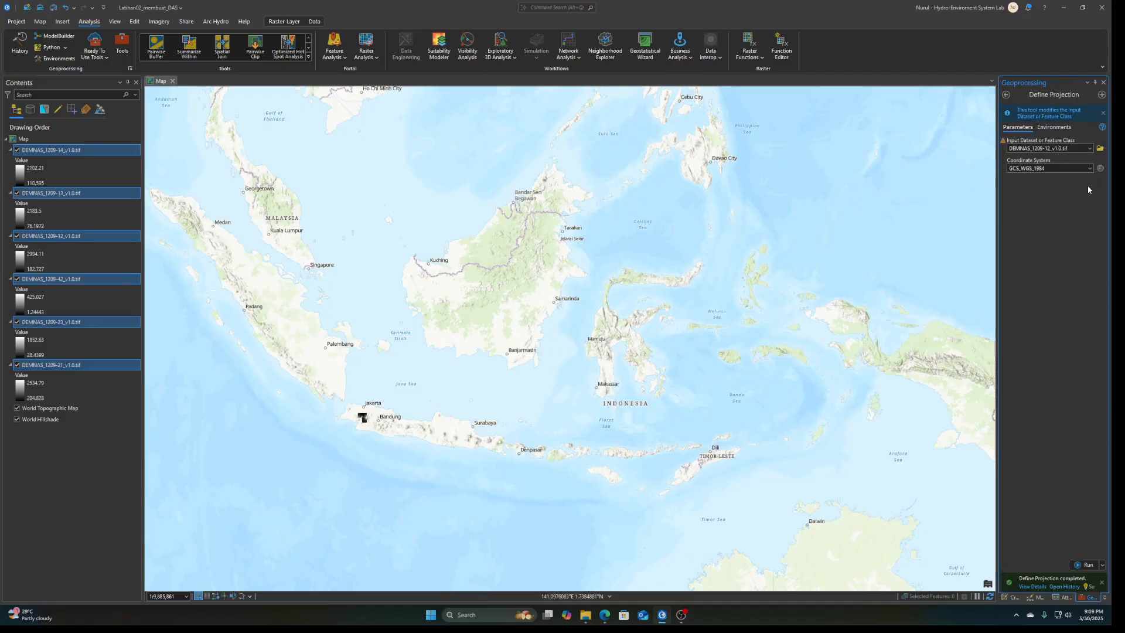
Assign GCS_WGS_1984 to the remaining tiles DEMNAS_1209-42, DEMNAS_1209-23 and DEMNAS_1209-21 with Define Projection
{"action": "left_click", "coordinate": [1088, 148]}
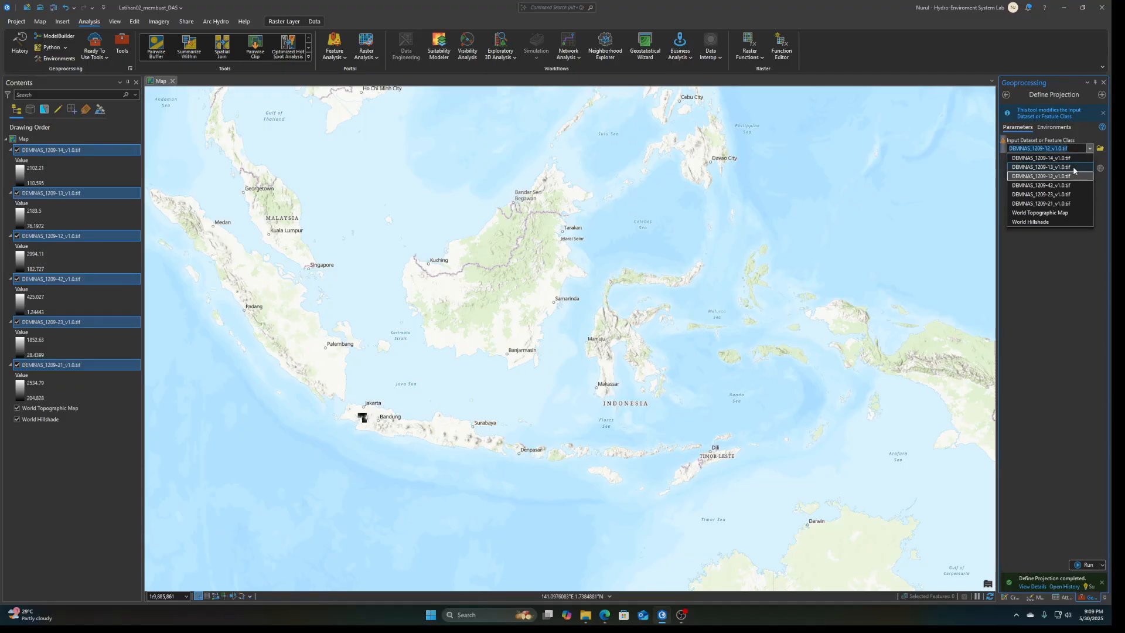
{"action": "left_click", "coordinate": [1049, 185]}
{"action": "key", "text": "Return"}
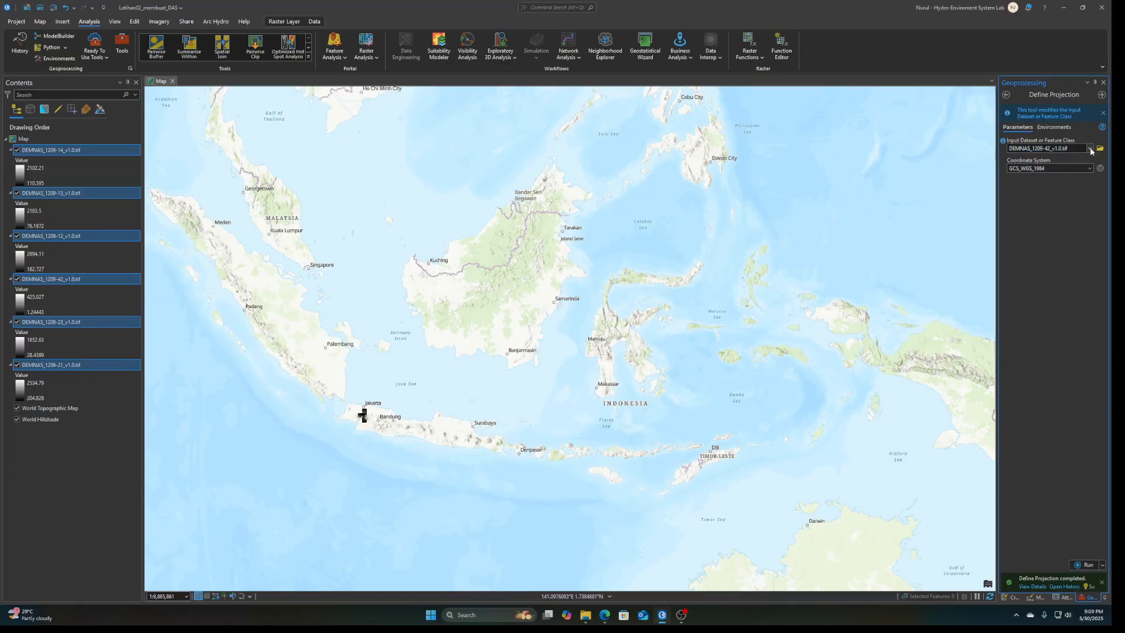
{"action": "left_click", "coordinate": [1089, 148]}
{"action": "left_click", "coordinate": [1058, 193]}
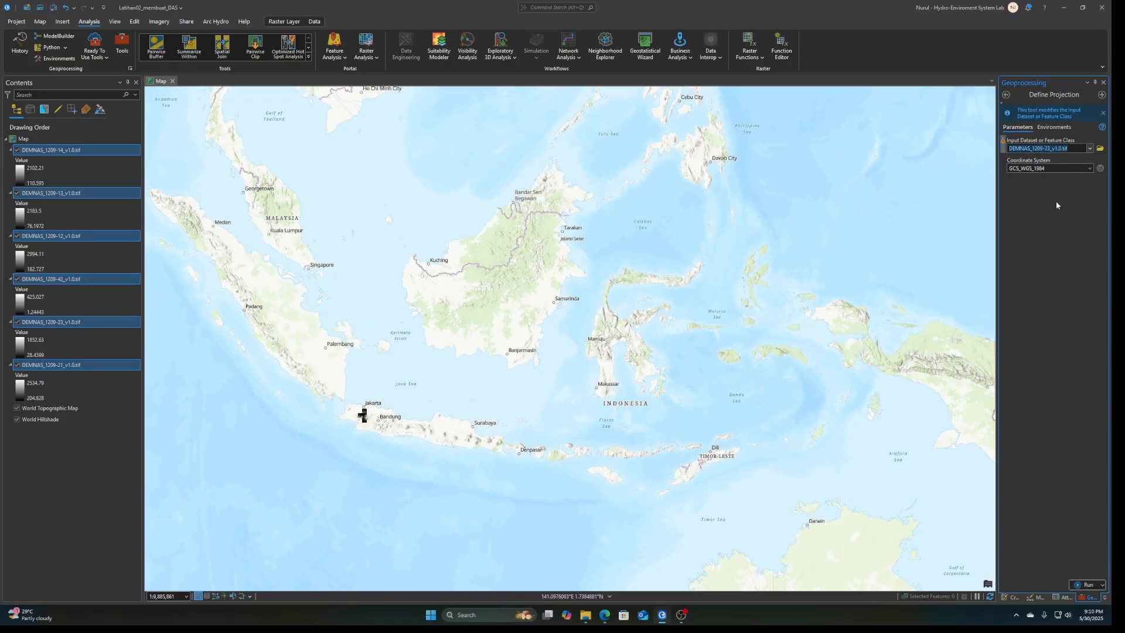
{"action": "left_click", "coordinate": [1085, 584]}
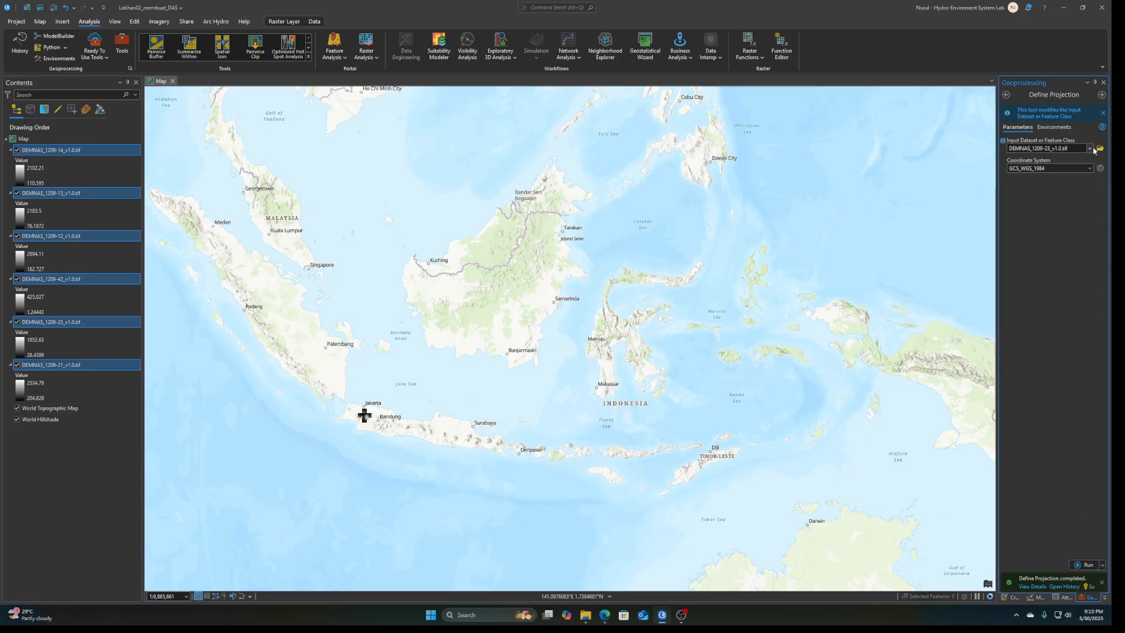
{"action": "left_click", "coordinate": [1089, 148]}
{"action": "left_click", "coordinate": [1057, 203]}
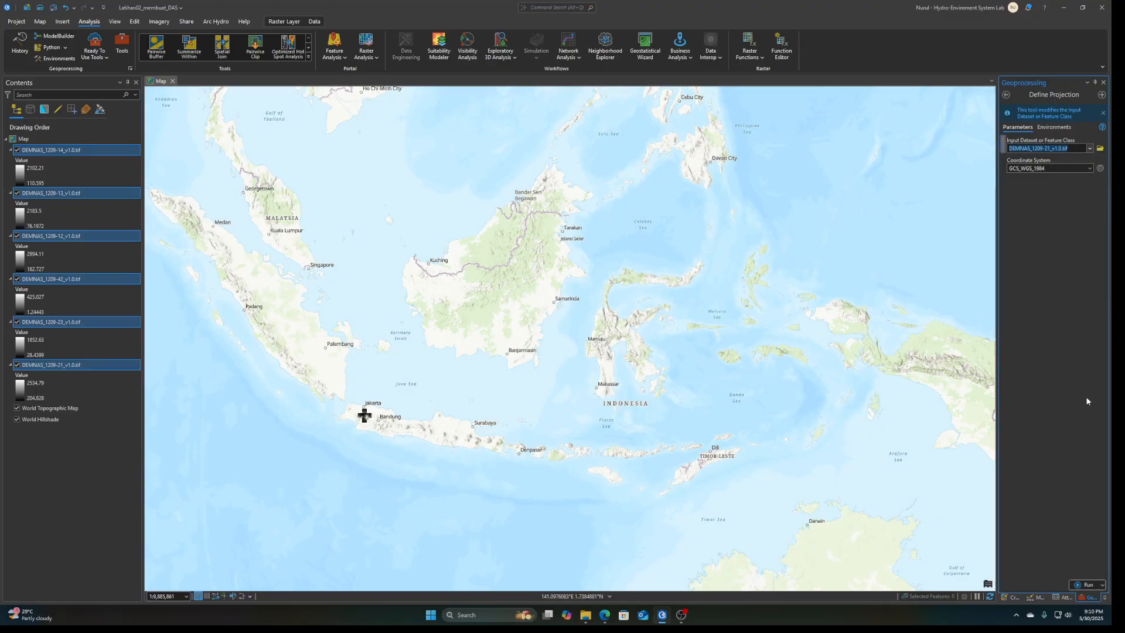
{"action": "left_click", "coordinate": [1073, 584]}
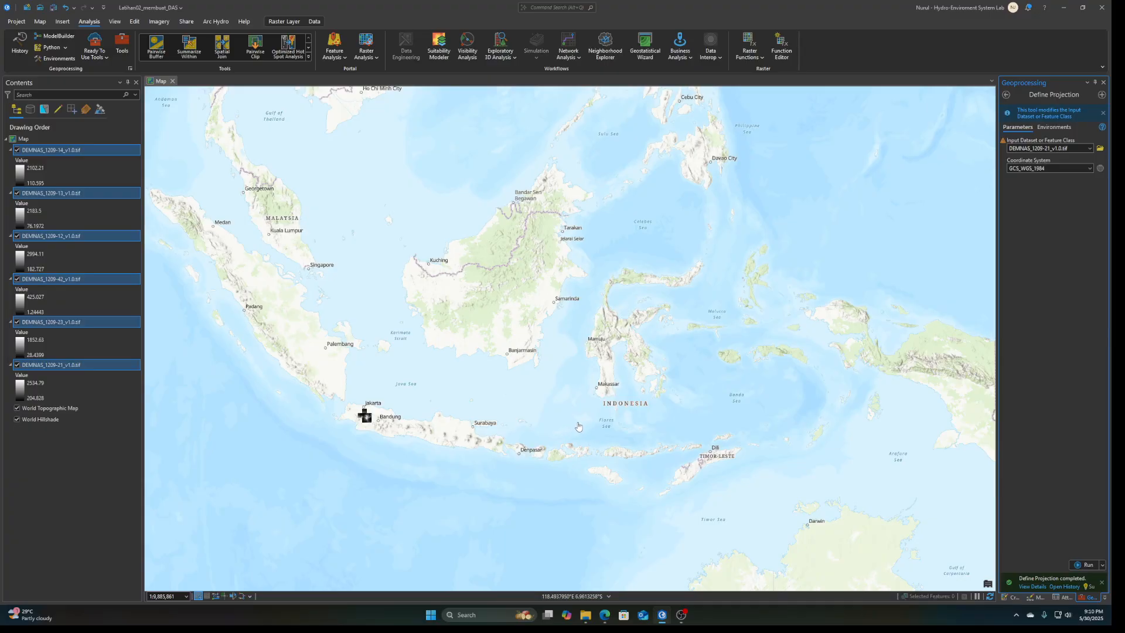
Open a Catalog view and show the contents of the project's Databases container
{"action": "scroll", "coordinate": [284, 425], "scroll_direction": "up", "scroll_amount": 4}
{"action": "scroll", "coordinate": [627, 419], "scroll_direction": "up", "scroll_amount": 4}
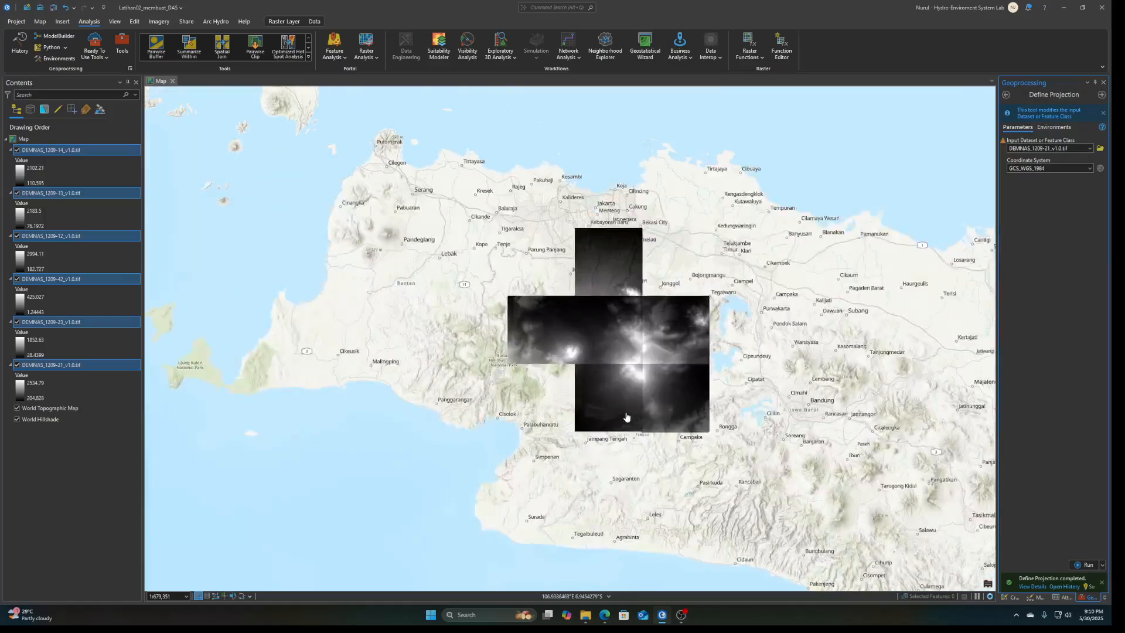
{"action": "scroll", "coordinate": [633, 354], "scroll_direction": "up", "scroll_amount": 3}
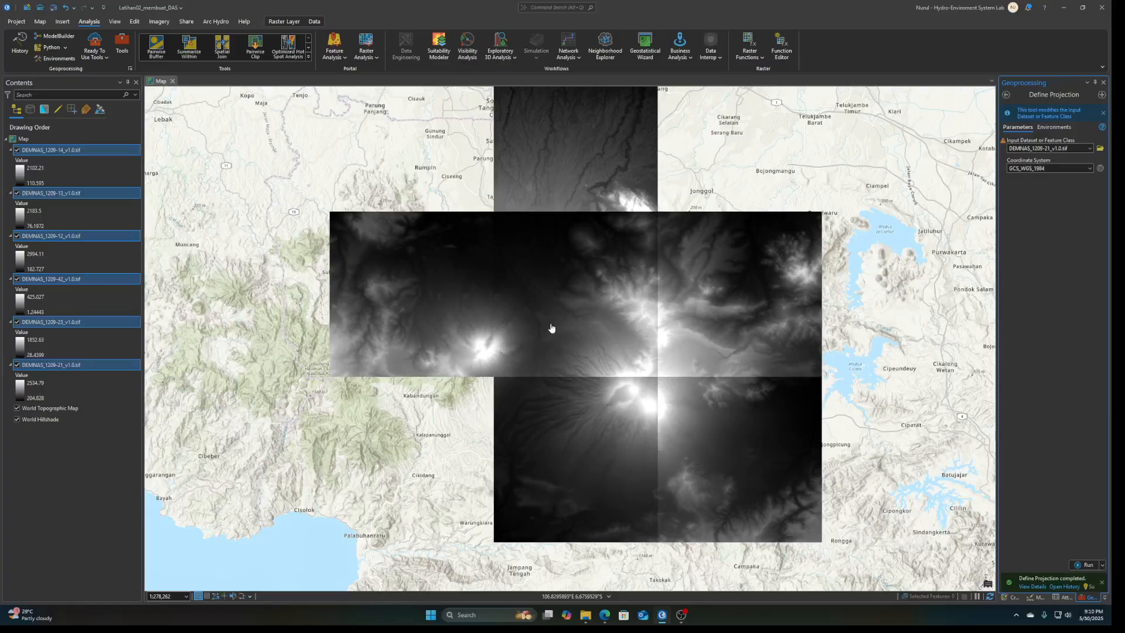
{"action": "scroll", "coordinate": [565, 339], "scroll_direction": "up", "scroll_amount": 3}
{"action": "scroll", "coordinate": [624, 317], "scroll_direction": "down", "scroll_amount": 3}
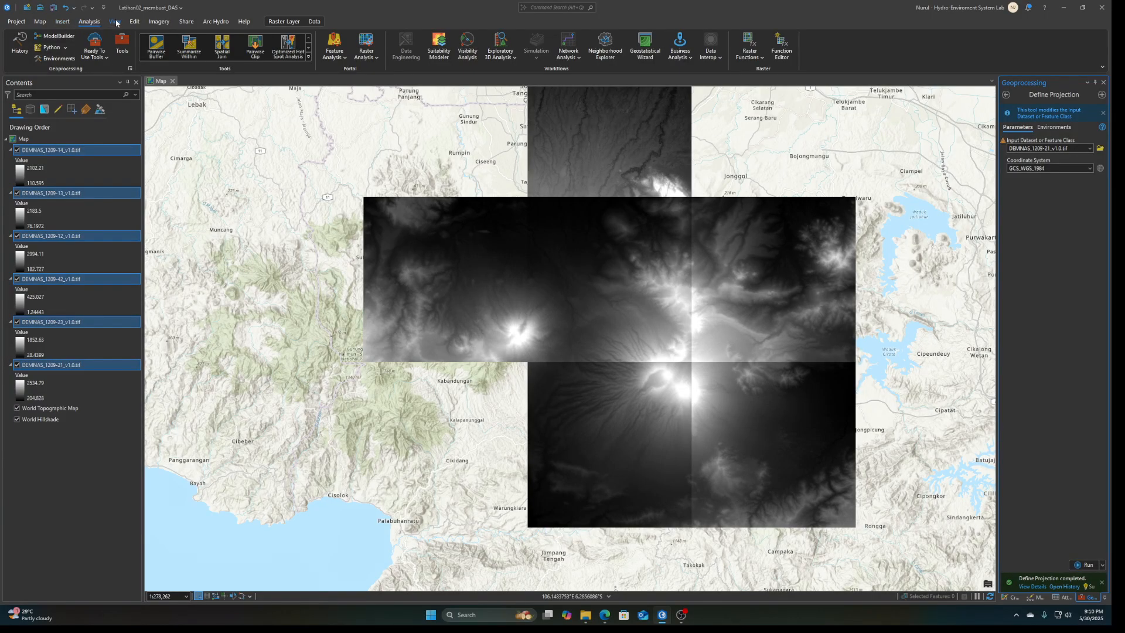
{"action": "left_click", "coordinate": [115, 21]}
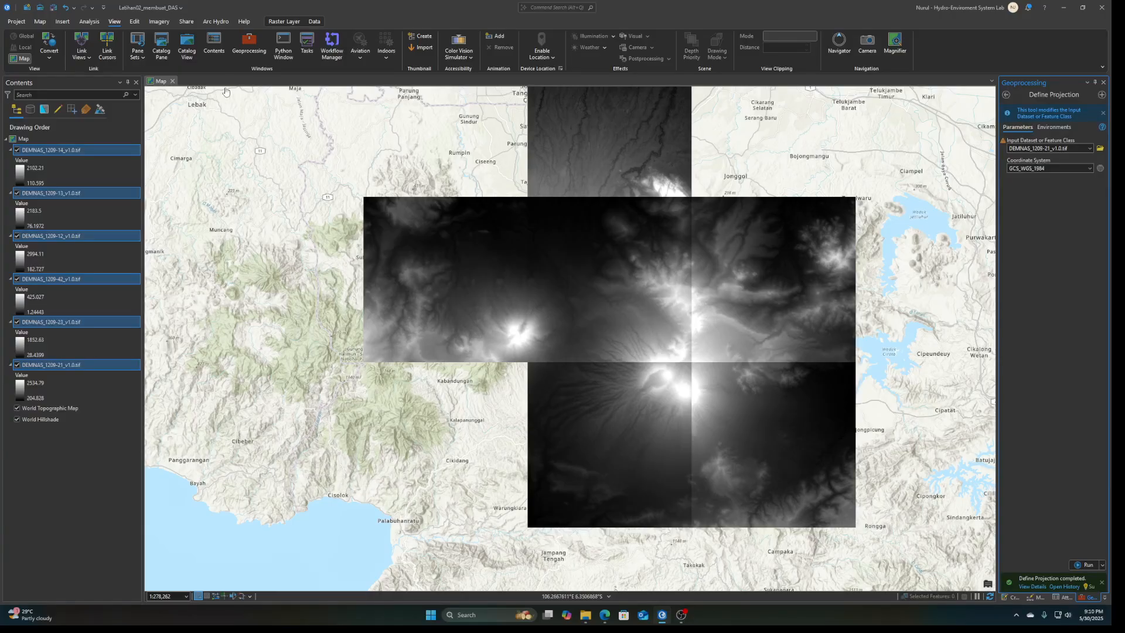
{"action": "left_click", "coordinate": [187, 46]}
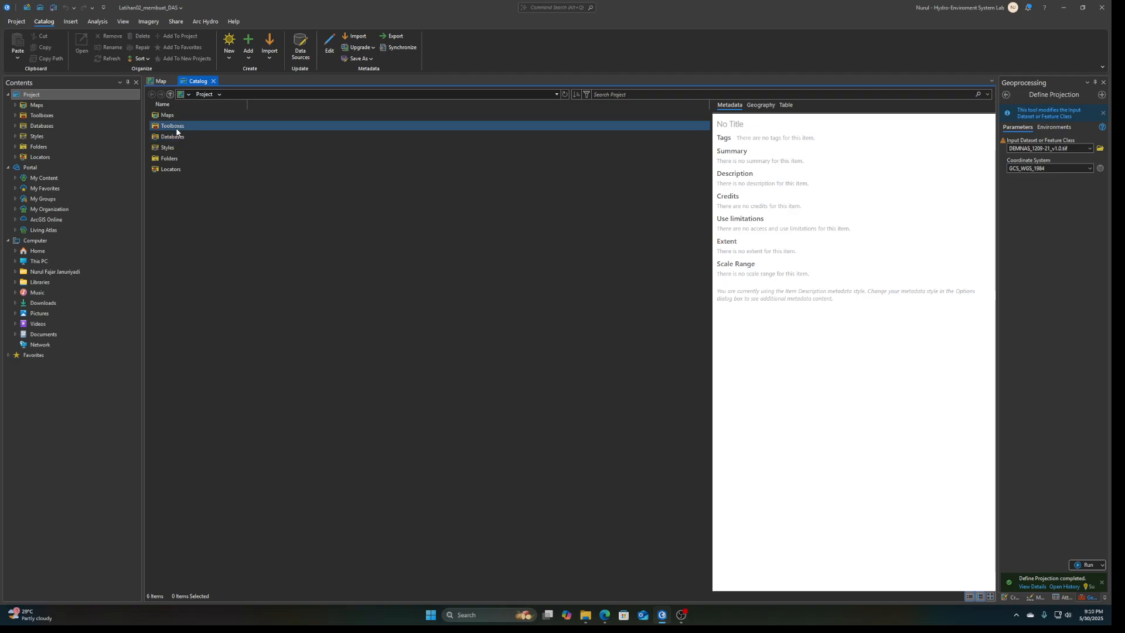
{"action": "left_click", "coordinate": [176, 138]}
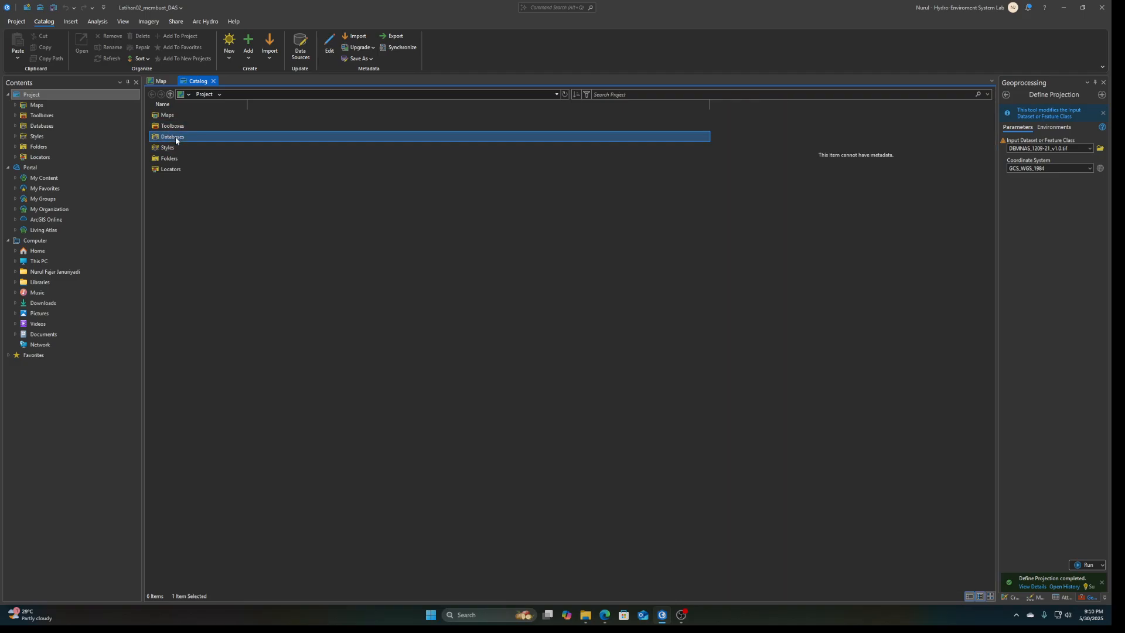
{"action": "double_click", "coordinate": [175, 137]}
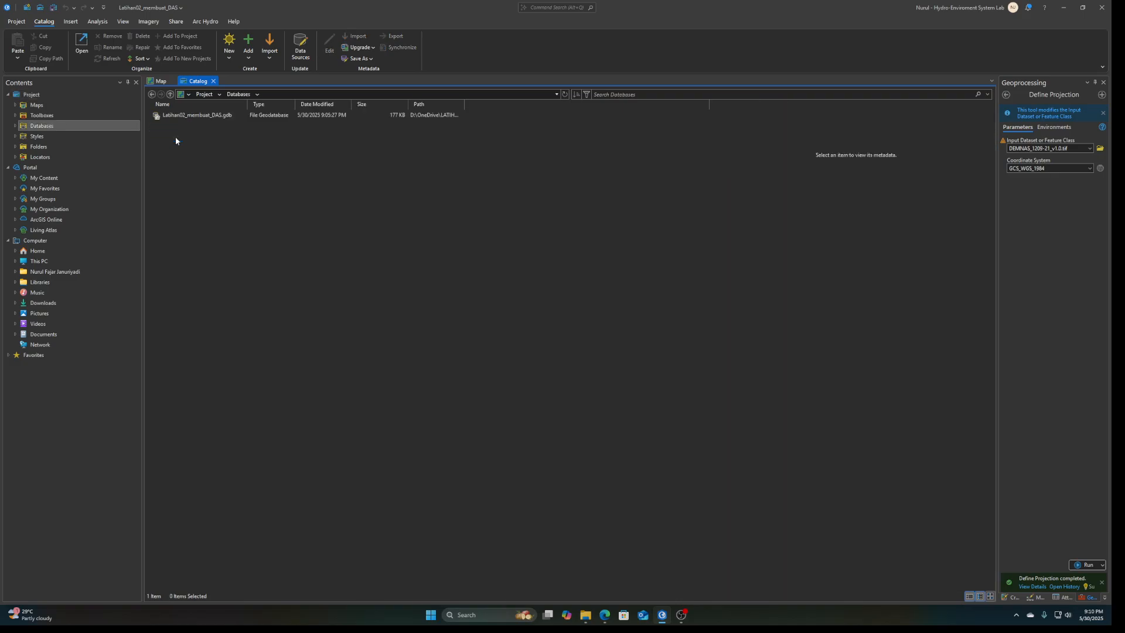
Start a new point feature class named Lokasi in Latihan02_membuat_DAS.gdb and proceed to its spatial reference settings
{"action": "right_click", "coordinate": [202, 117]}
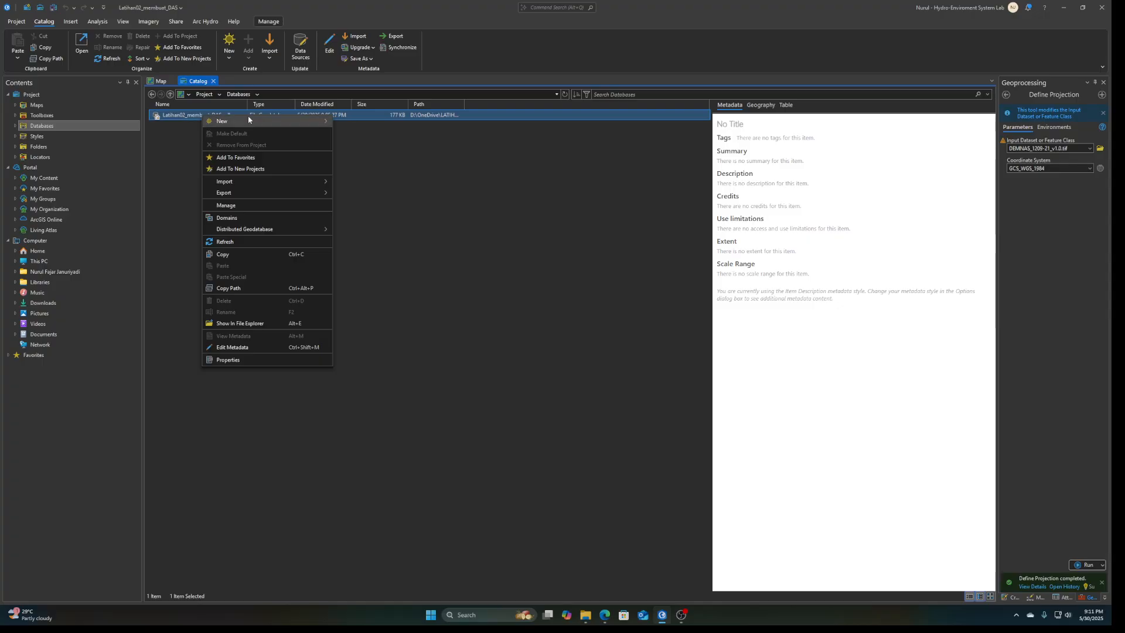
{"action": "mouse_move", "coordinate": [286, 119]}
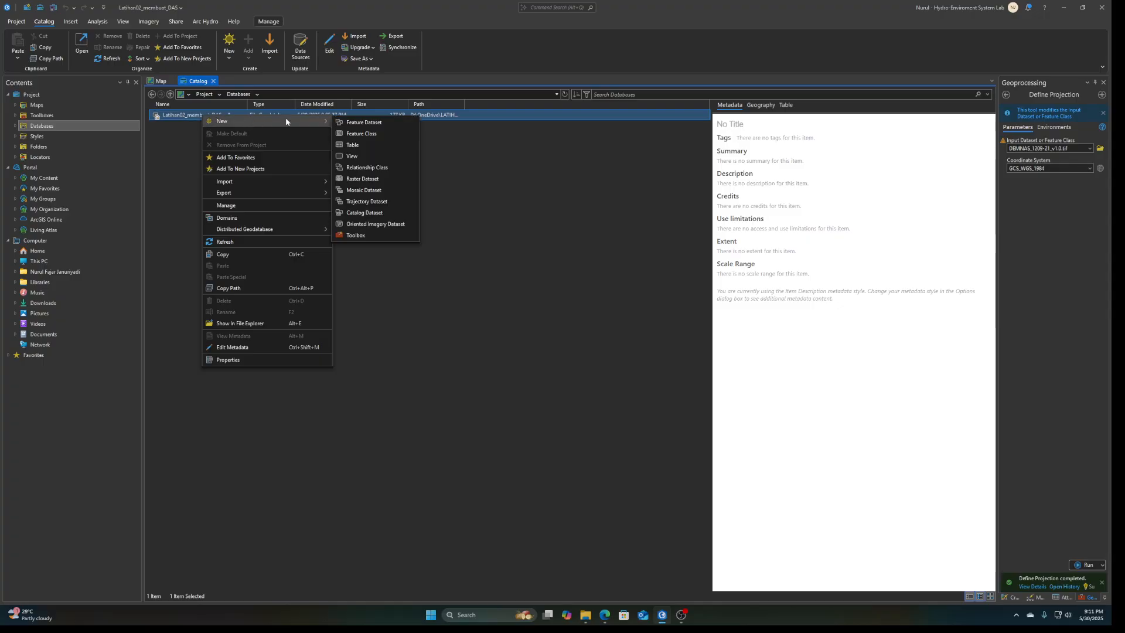
{"action": "left_click", "coordinate": [368, 134]}
{"action": "left_click", "coordinate": [1075, 181]}
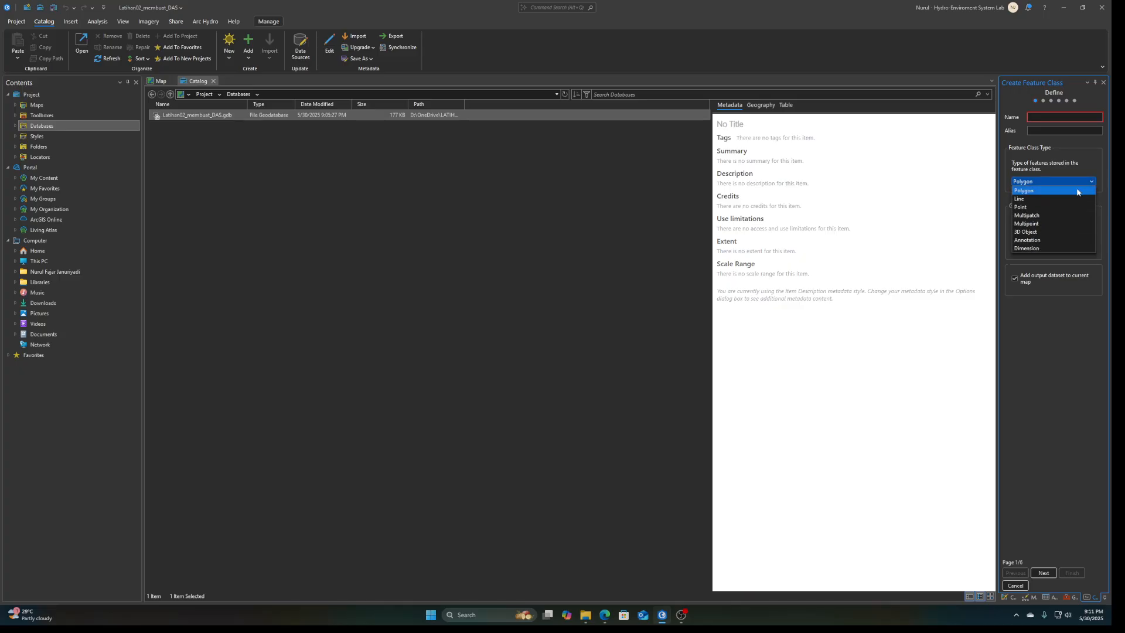
{"action": "left_click", "coordinate": [1031, 208]}
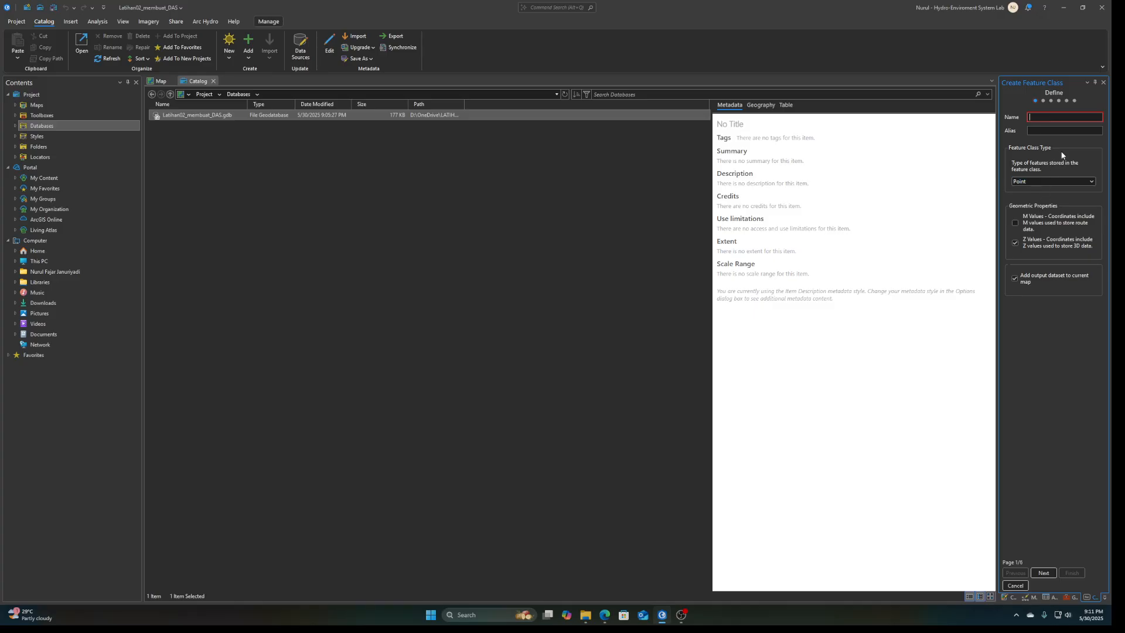
{"action": "type", "text": "Lok"}
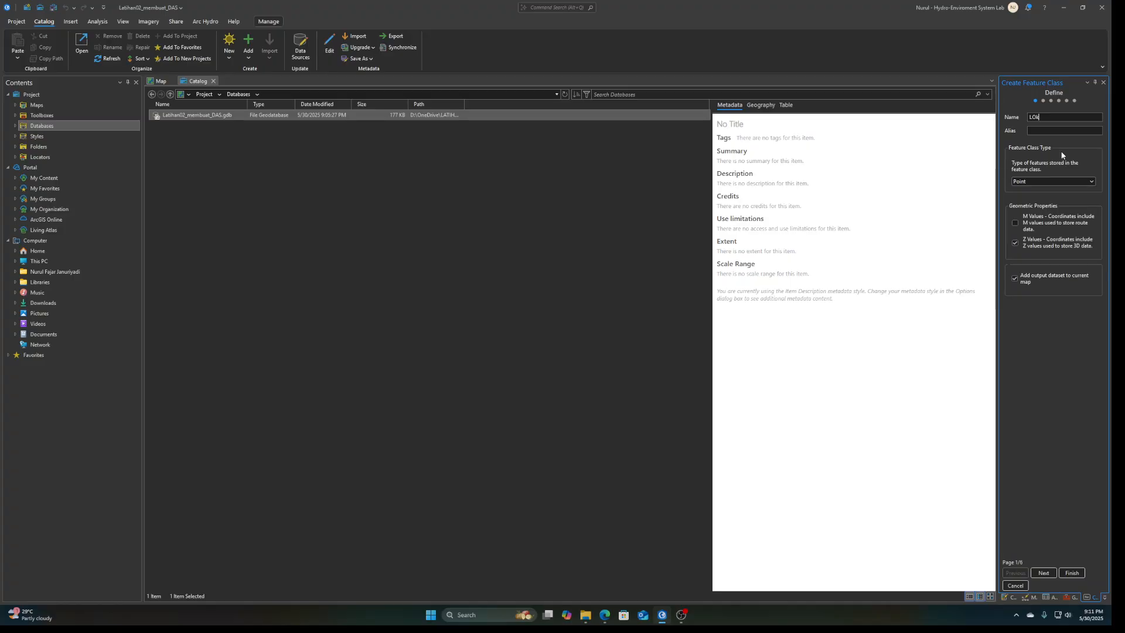
{"action": "type", "text": "asi"}
{"action": "left_click", "coordinate": [1043, 572]}
{"action": "left_click", "coordinate": [1043, 572]}
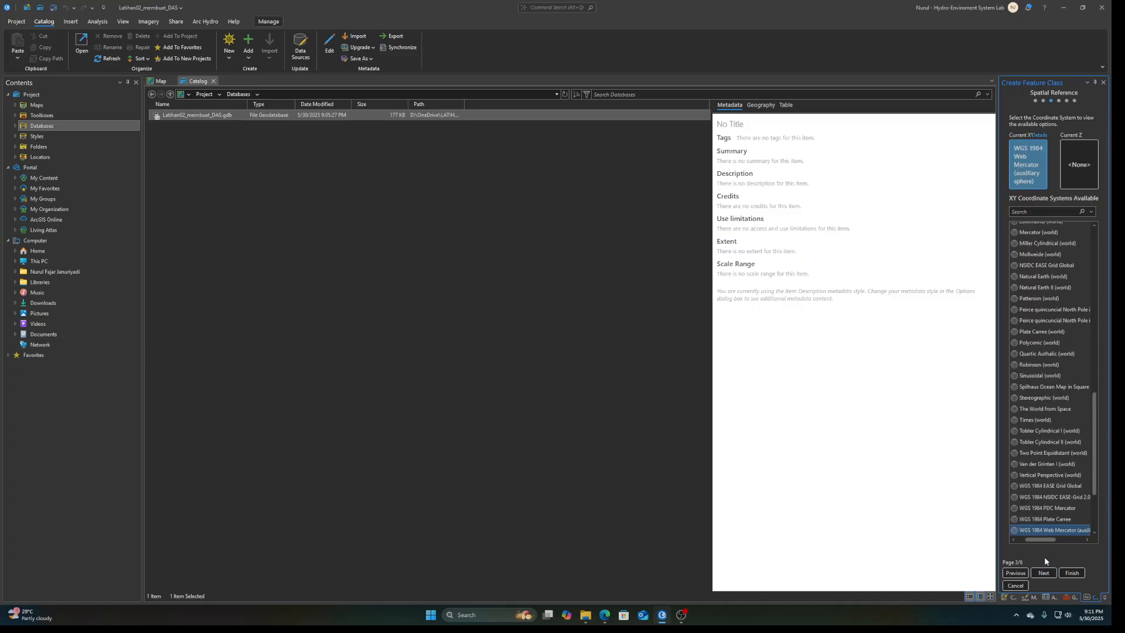
Set the feature class's XY coordinate system to the world geographic system WGS 1984 and finish creating it
{"action": "scroll", "coordinate": [1066, 491], "scroll_direction": "down", "scroll_amount": 3}
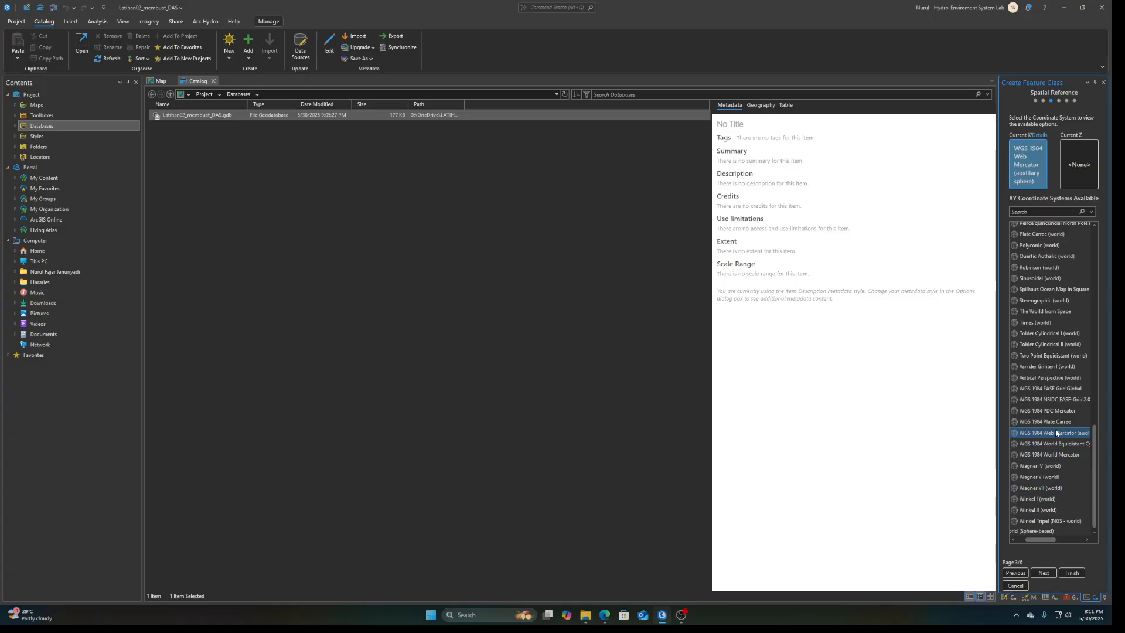
{"action": "scroll", "coordinate": [1055, 428], "scroll_direction": "up", "scroll_amount": 10}
{"action": "scroll", "coordinate": [1056, 427], "scroll_direction": "up", "scroll_amount": 5}
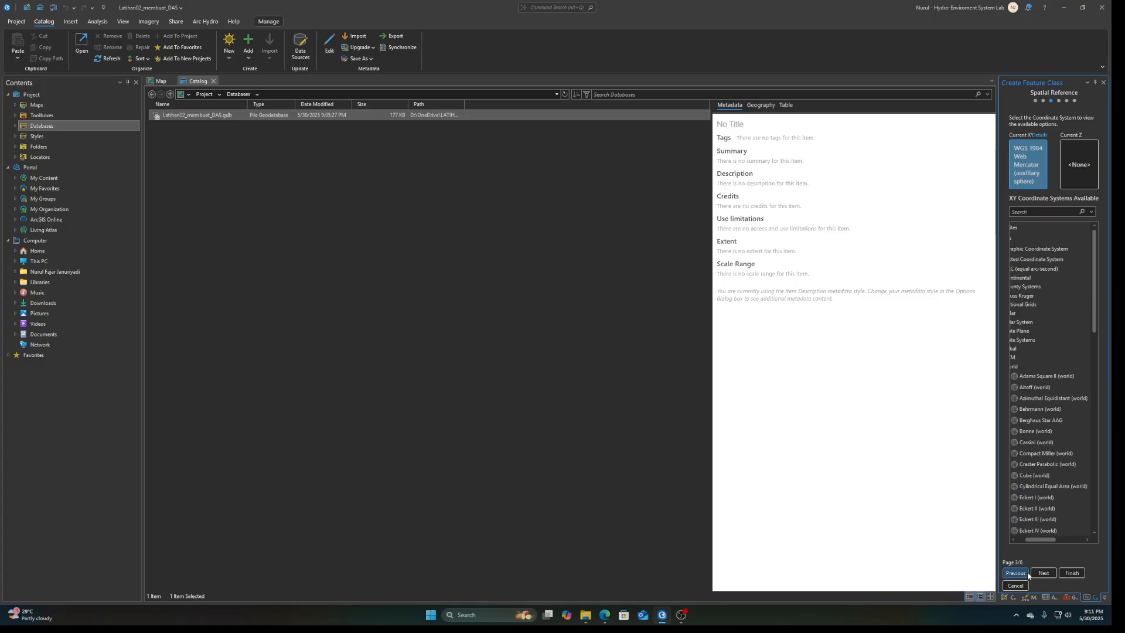
{"action": "left_click_drag", "start_coordinate": [1034, 540], "coordinate": [1024, 540]}
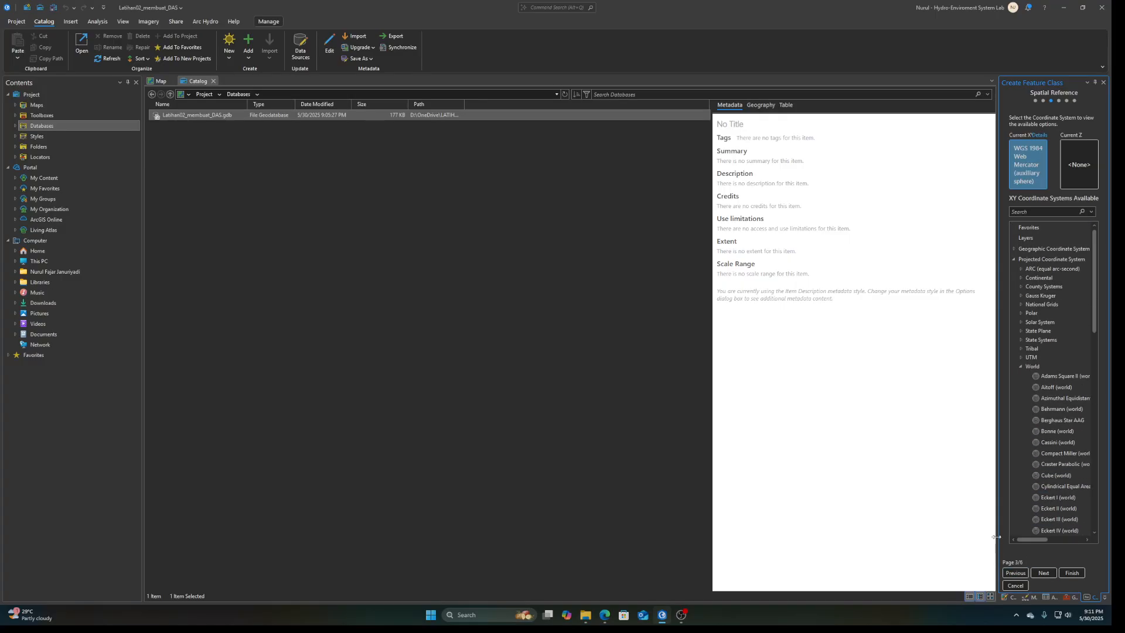
{"action": "left_click", "coordinate": [1014, 259]}
{"action": "left_click", "coordinate": [1014, 249]}
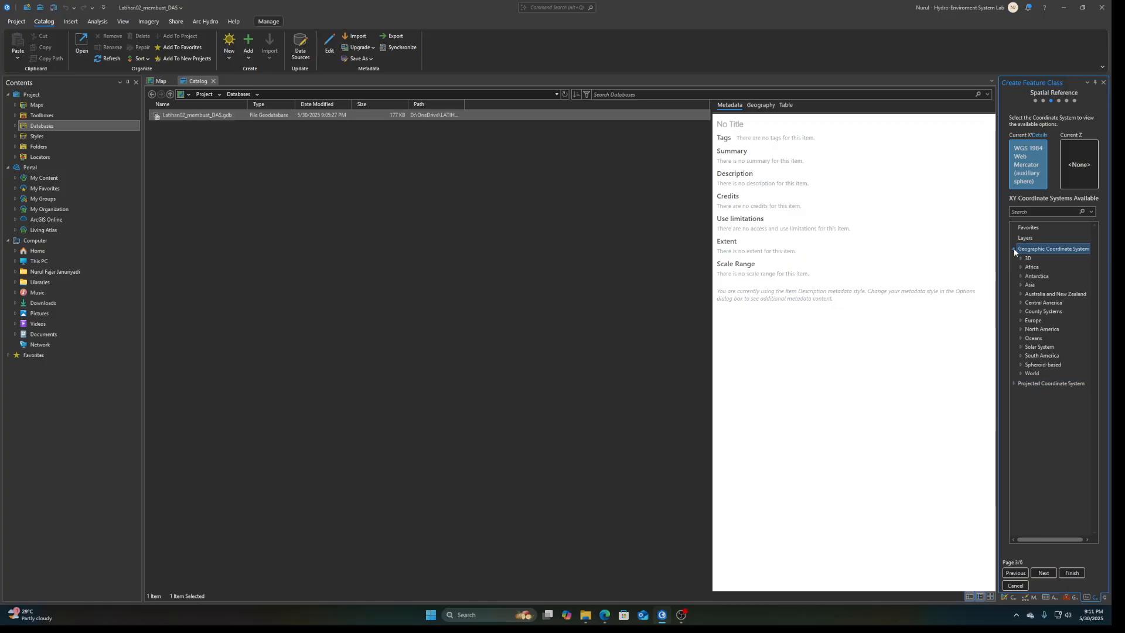
{"action": "left_click", "coordinate": [1020, 373]}
{"action": "scroll", "coordinate": [1031, 410], "scroll_direction": "down", "scroll_amount": 10}
{"action": "left_click", "coordinate": [1050, 432]}
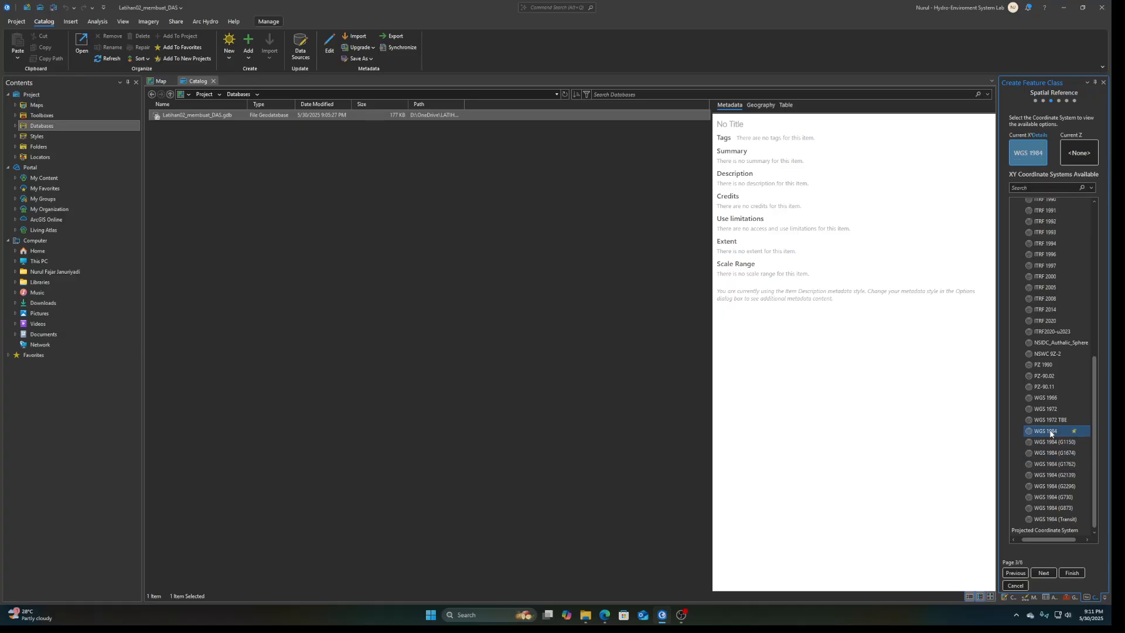
{"action": "left_click", "coordinate": [1044, 574]}
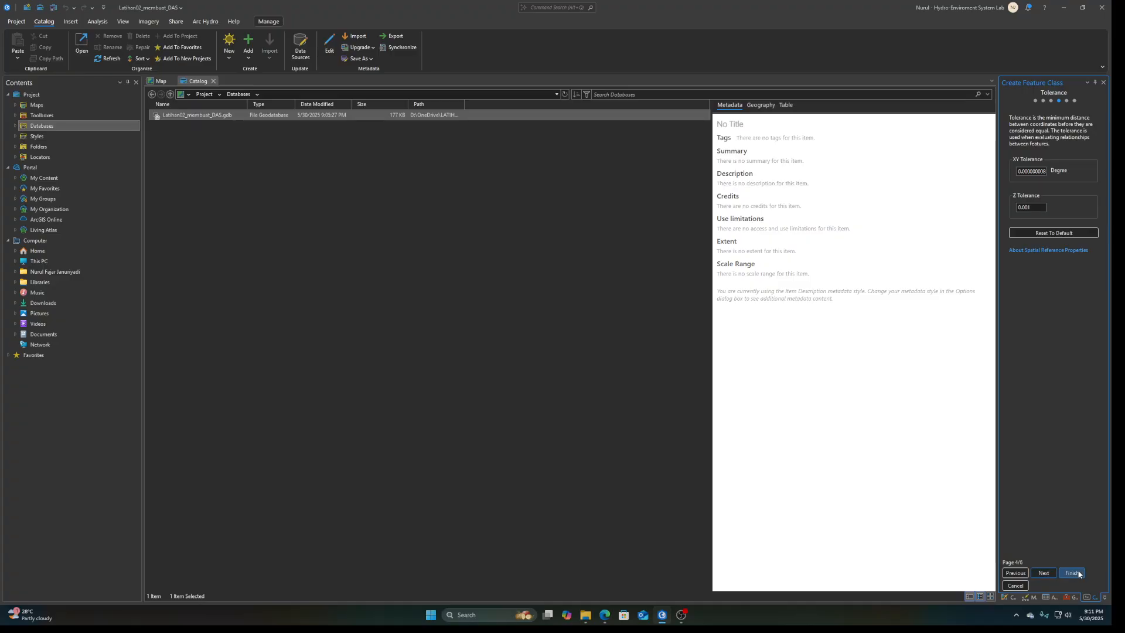
{"action": "left_click", "coordinate": [1077, 573]}
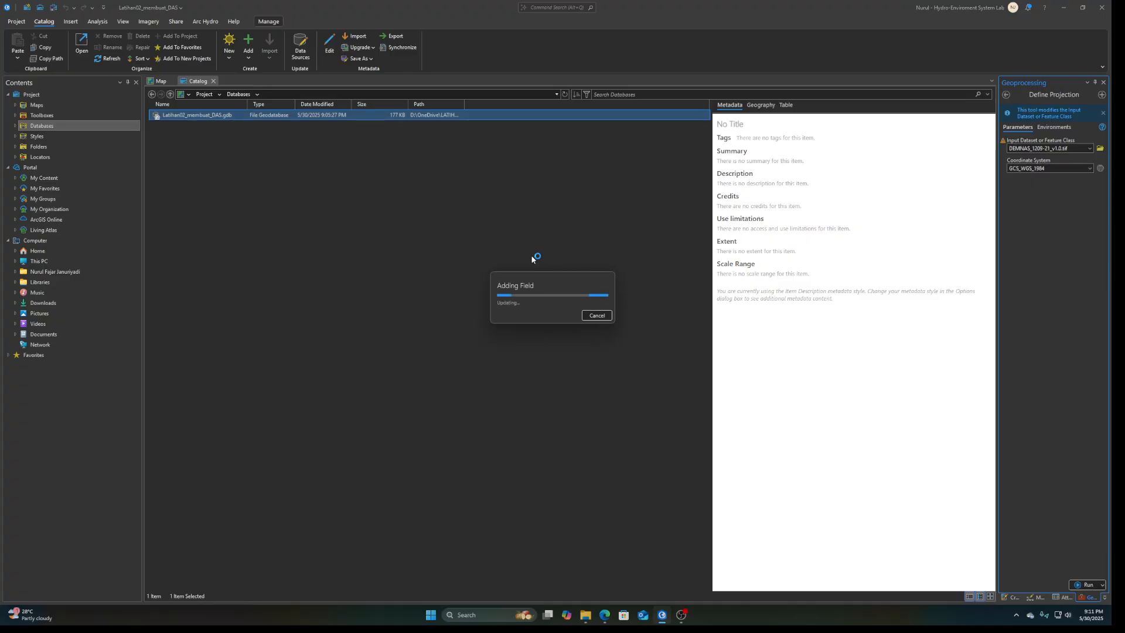
Return to the map and activate point creation with the Lokasi layer's feature template
{"action": "left_click", "coordinate": [159, 81]}
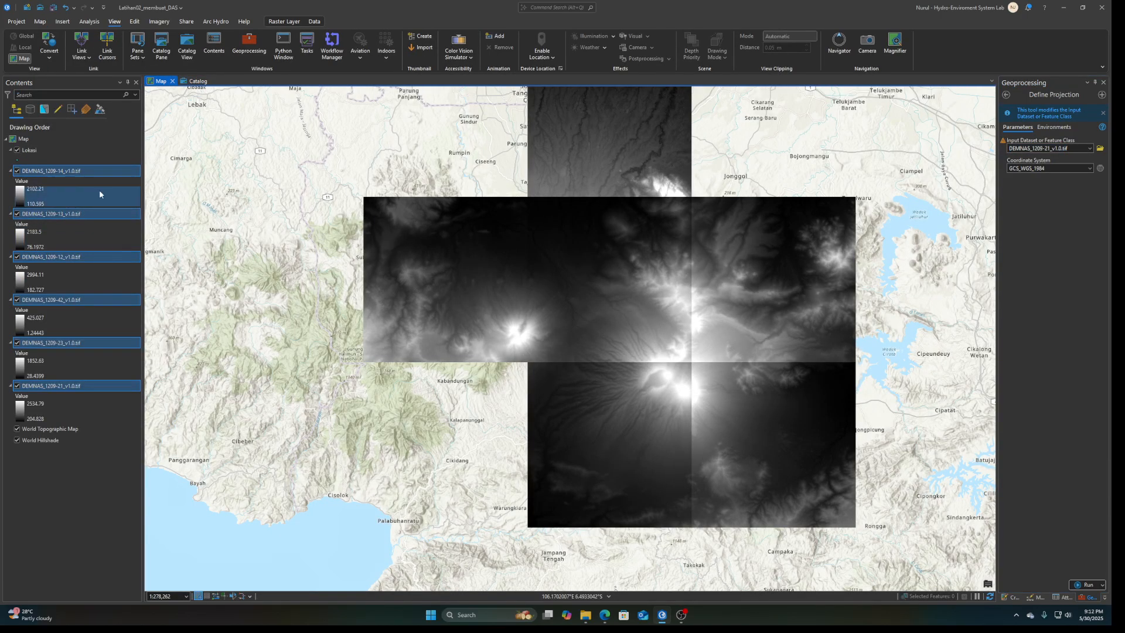
{"action": "left_click", "coordinate": [27, 159]}
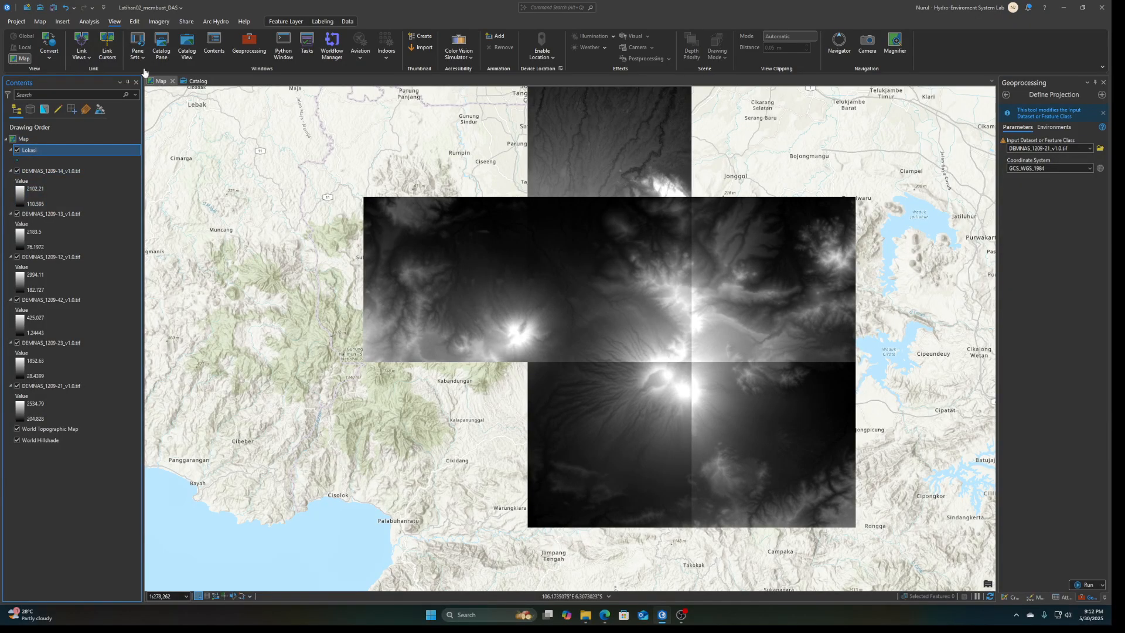
{"action": "left_click", "coordinate": [134, 21]}
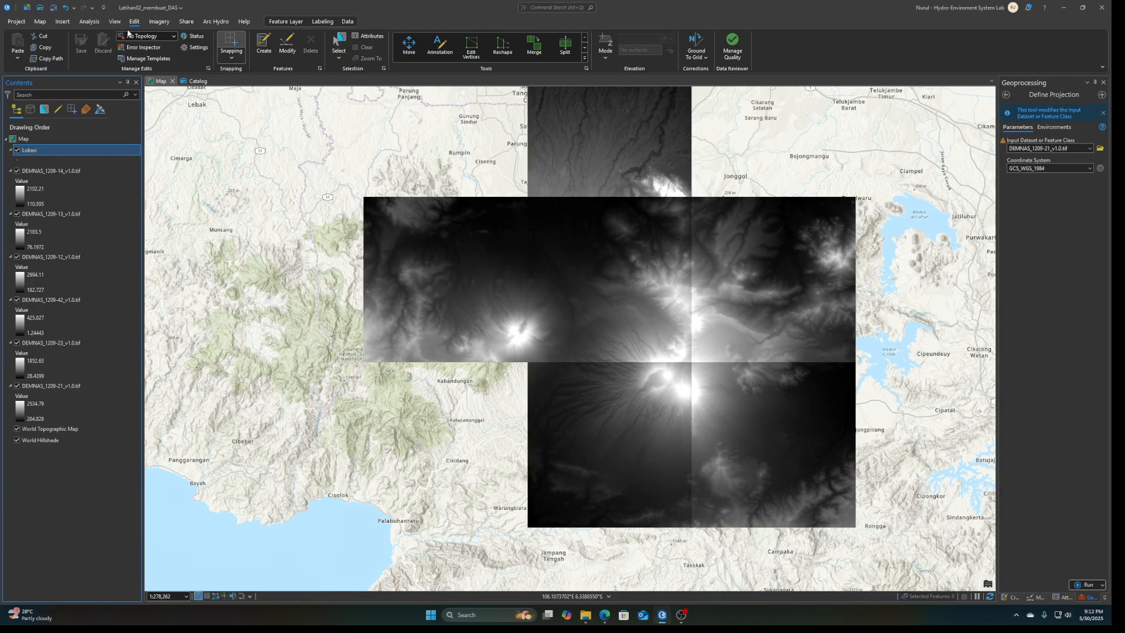
{"action": "left_click", "coordinate": [262, 48]}
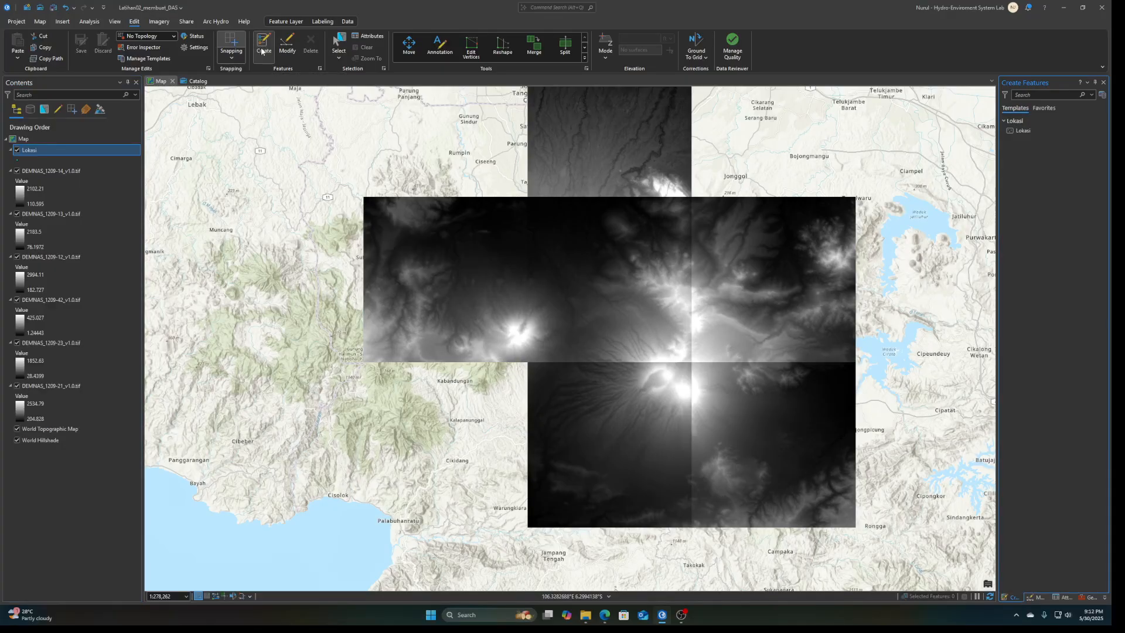
{"action": "left_click", "coordinate": [1016, 132]}
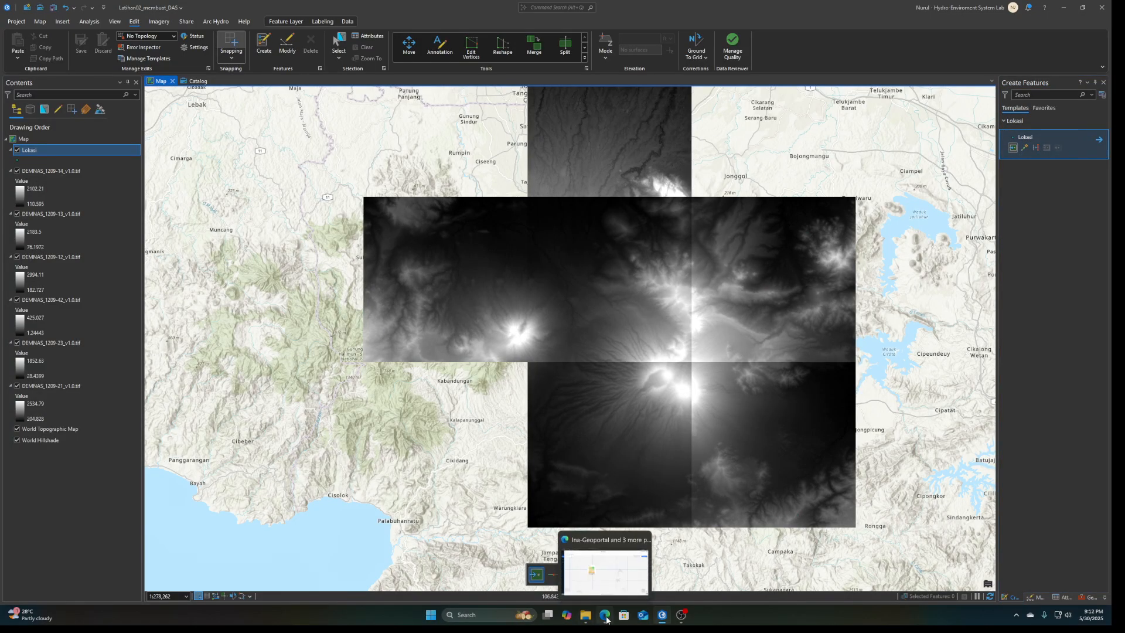
Switch to Google Maps in the browser and copy the coordinates of the point on the weir at the Bendung Katulampa marker
{"action": "left_click", "coordinate": [614, 585]}
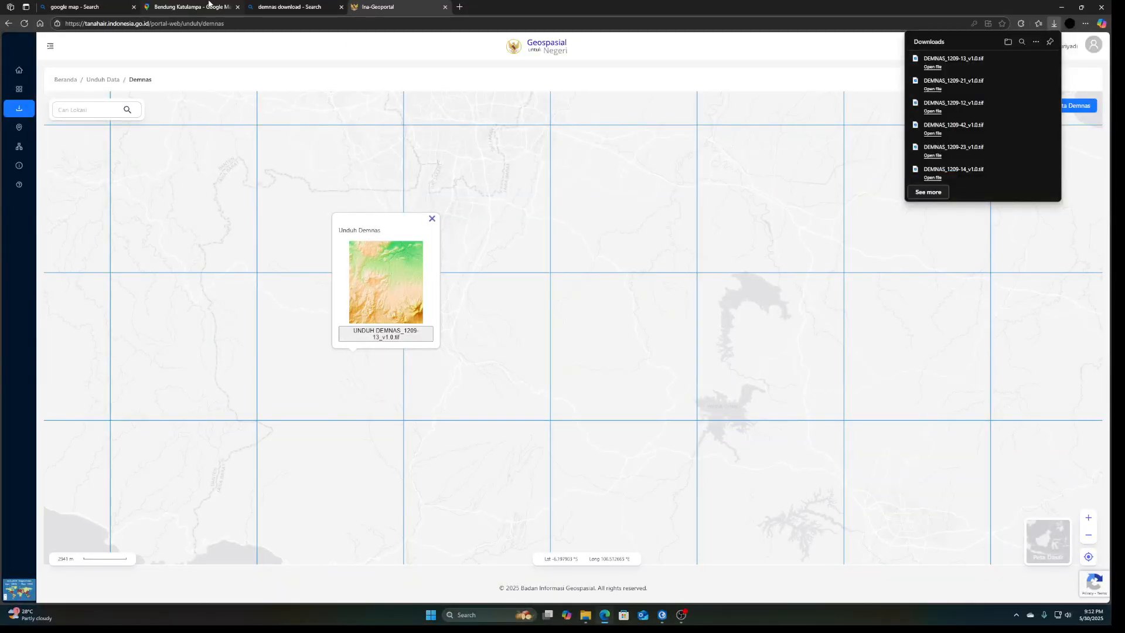
{"action": "left_click", "coordinate": [208, 4]}
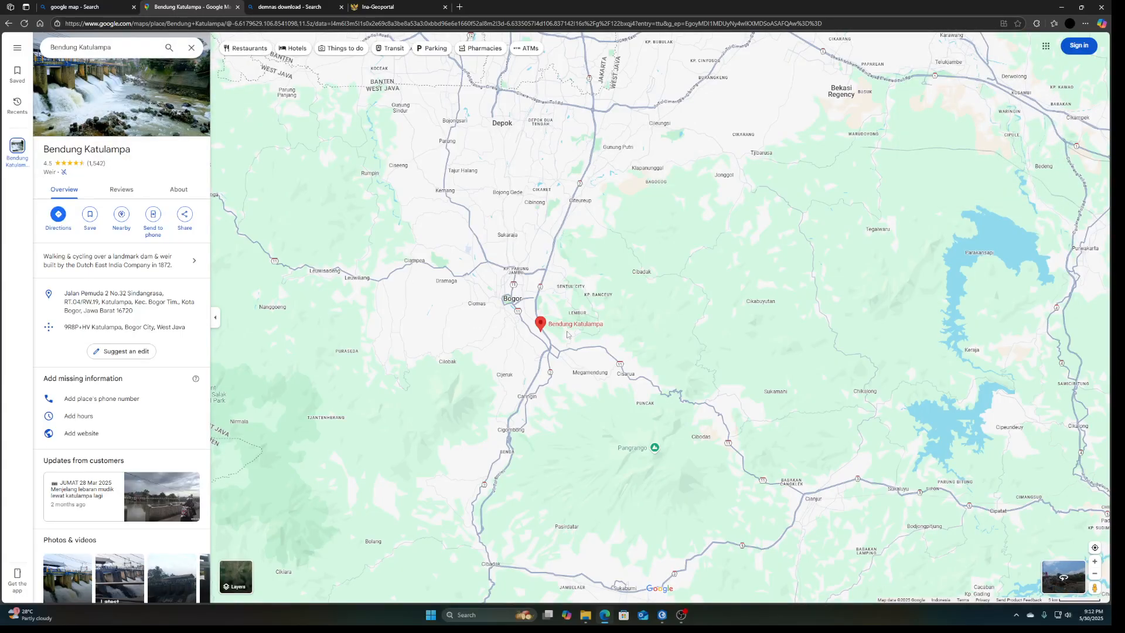
{"action": "scroll", "coordinate": [556, 336], "scroll_direction": "up", "scroll_amount": 2}
{"action": "scroll", "coordinate": [539, 339], "scroll_direction": "up", "scroll_amount": 3}
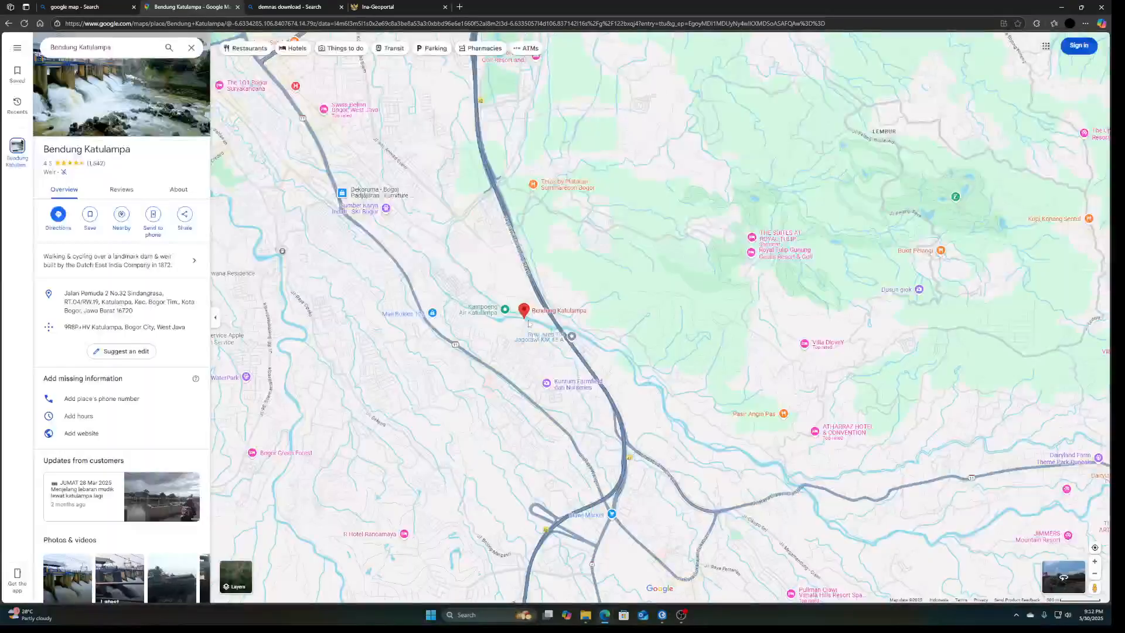
{"action": "scroll", "coordinate": [530, 328], "scroll_direction": "up", "scroll_amount": 5}
{"action": "scroll", "coordinate": [526, 319], "scroll_direction": "up", "scroll_amount": 7}
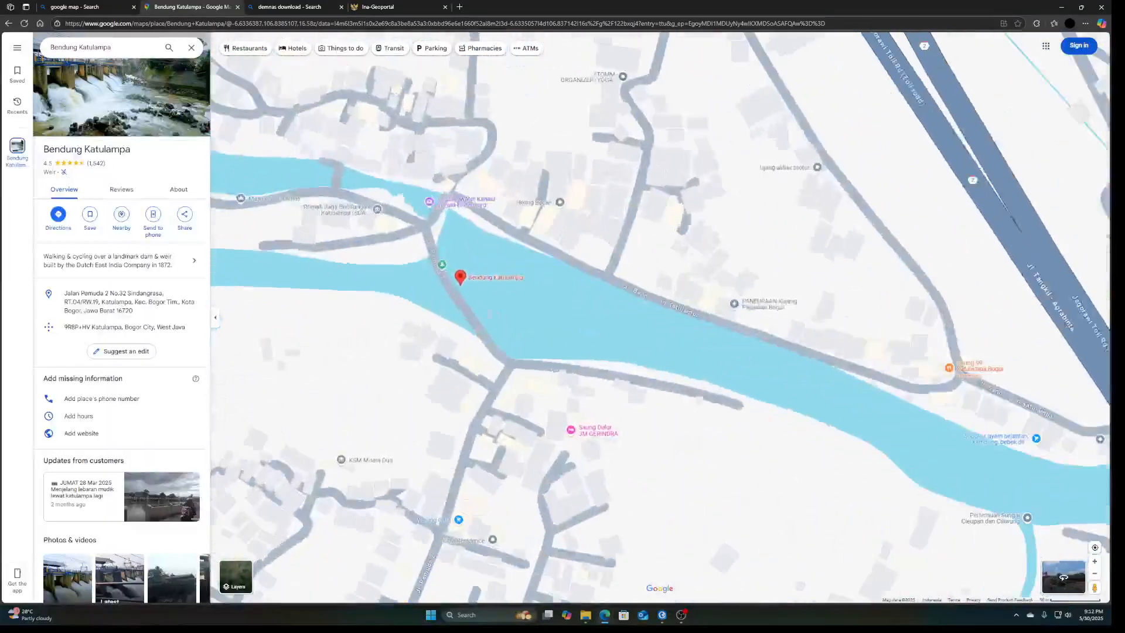
{"action": "left_click", "coordinate": [455, 293]}
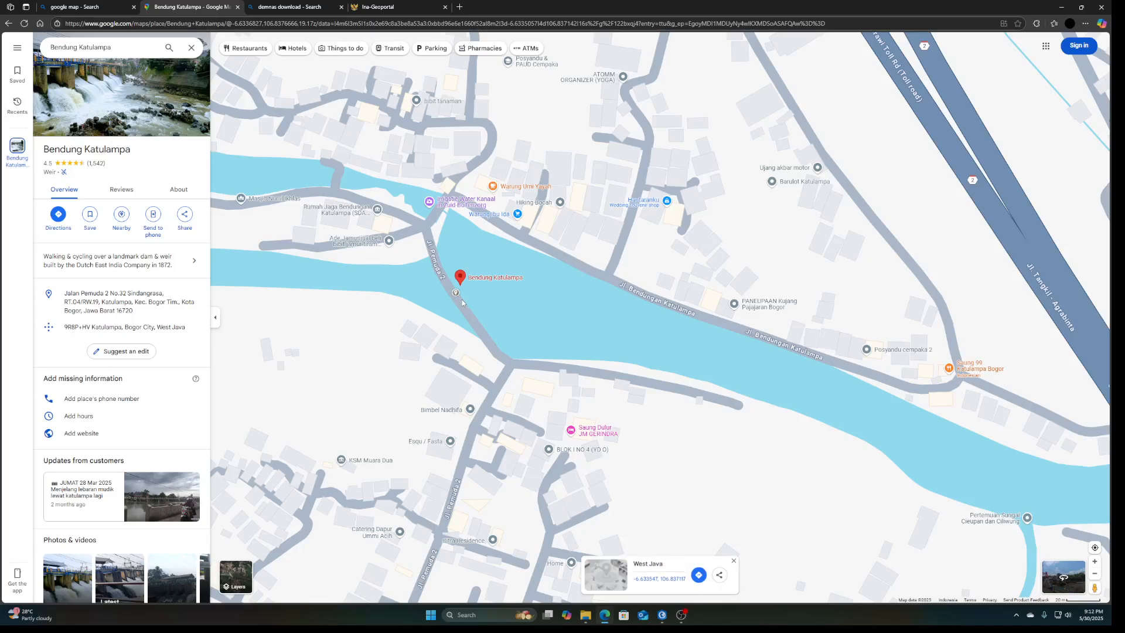
{"action": "double_click", "coordinate": [685, 591]}
{"action": "left_click", "coordinate": [686, 591]}
{"action": "left_click_drag", "start_coordinate": [632, 583], "coordinate": [678, 599]}
{"action": "key", "text": "ctrl+c"}
Back in ArcGIS Pro, enter the new Lokasi point by absolute coordinates, pasting the copied pair and keeping 106.837117 as the longitude
{"action": "mouse_move", "coordinate": [666, 623]}
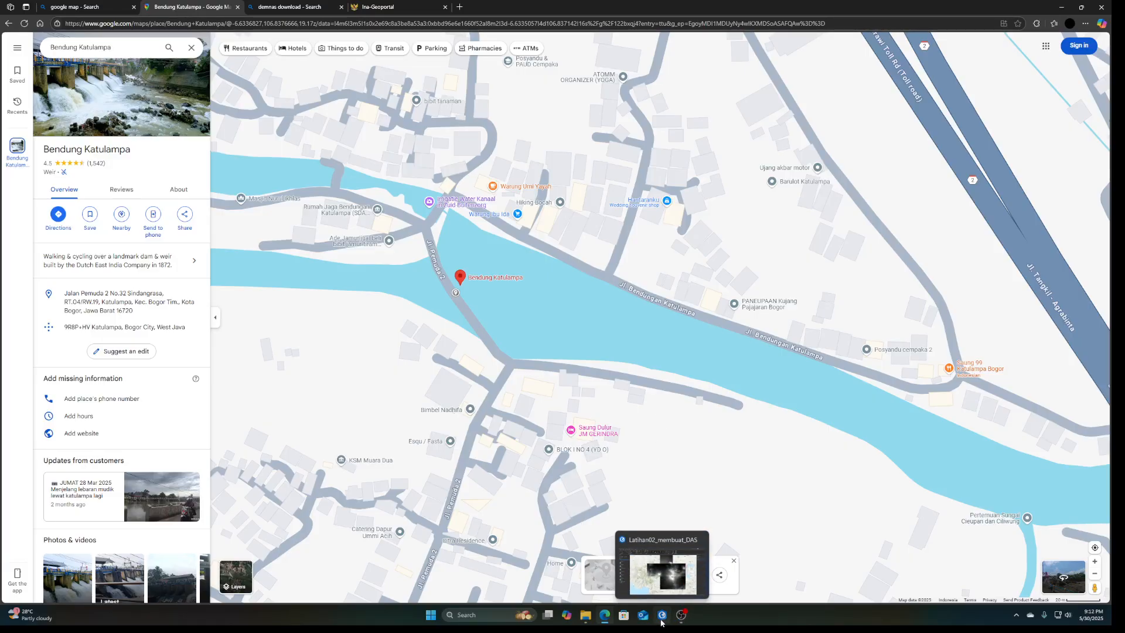
{"action": "left_click", "coordinate": [662, 571]}
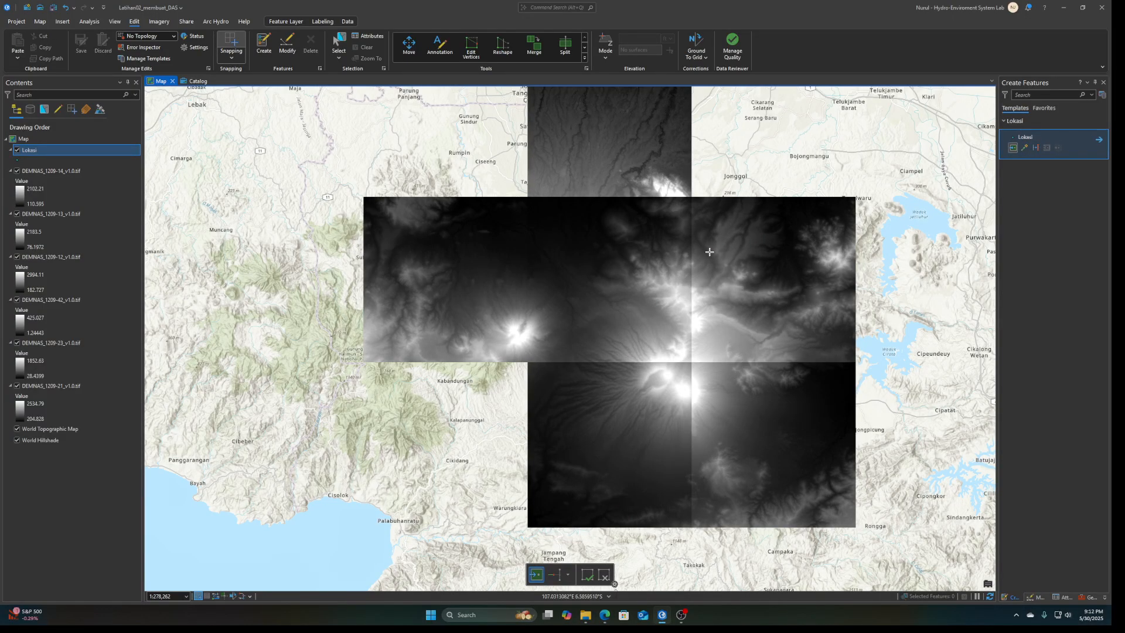
{"action": "left_click", "coordinate": [1013, 148]}
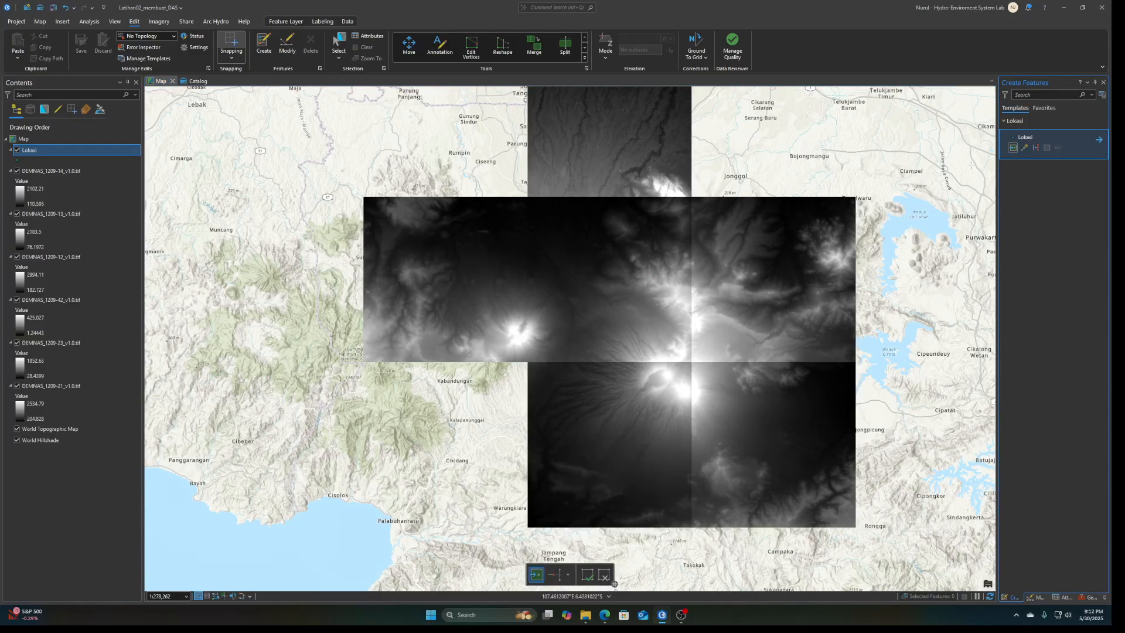
{"action": "right_click", "coordinate": [637, 251]}
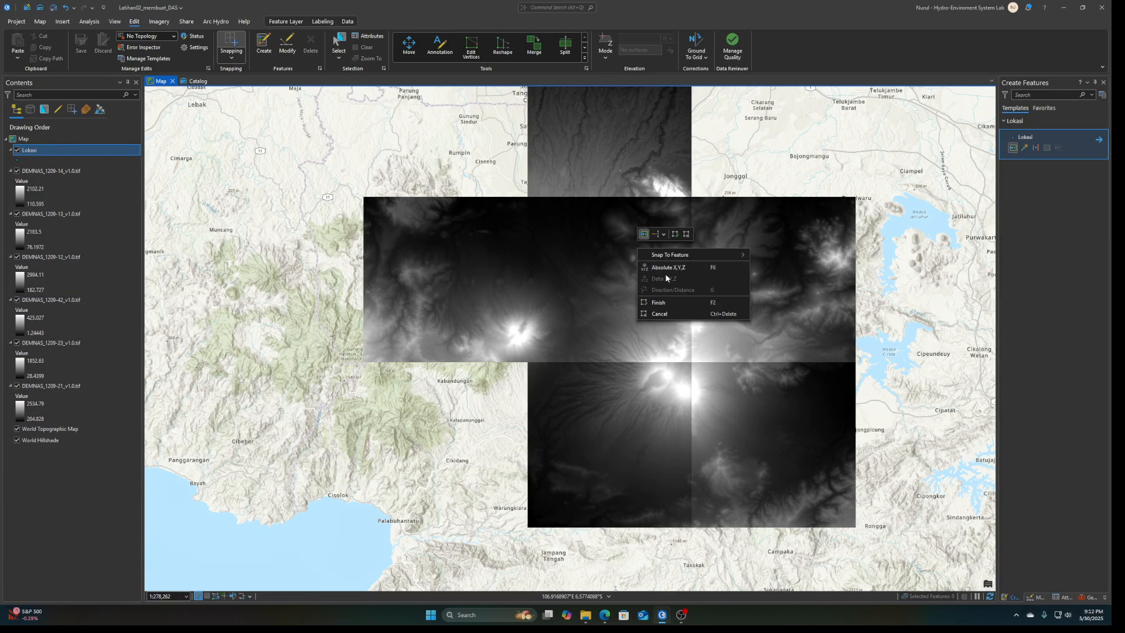
{"action": "left_click", "coordinate": [667, 267]}
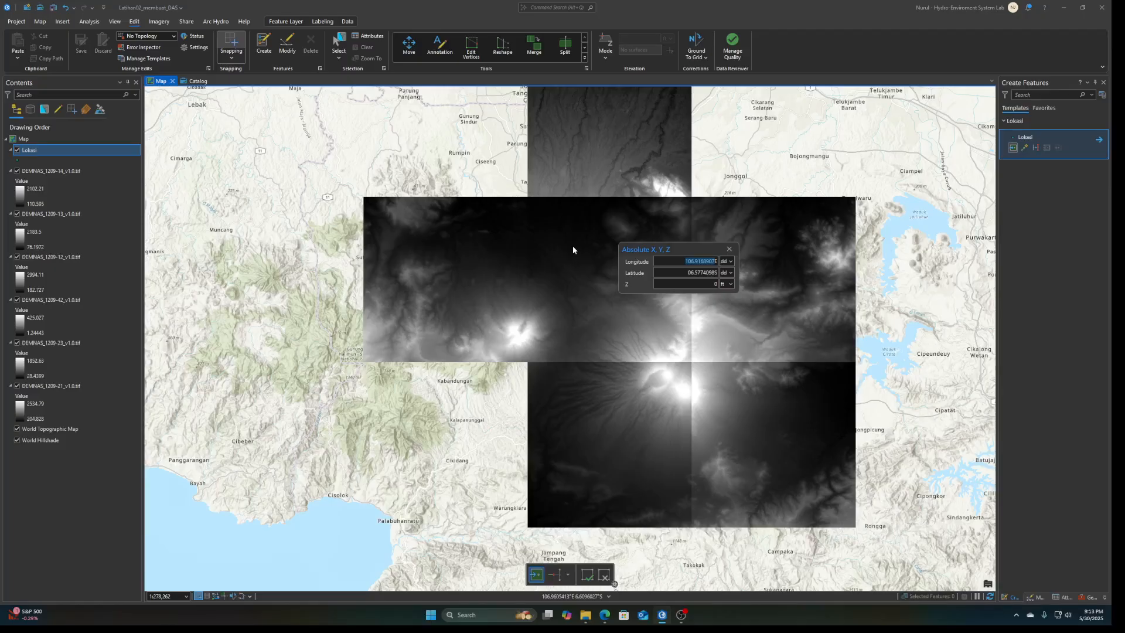
{"action": "key", "text": "ctrl+v"}
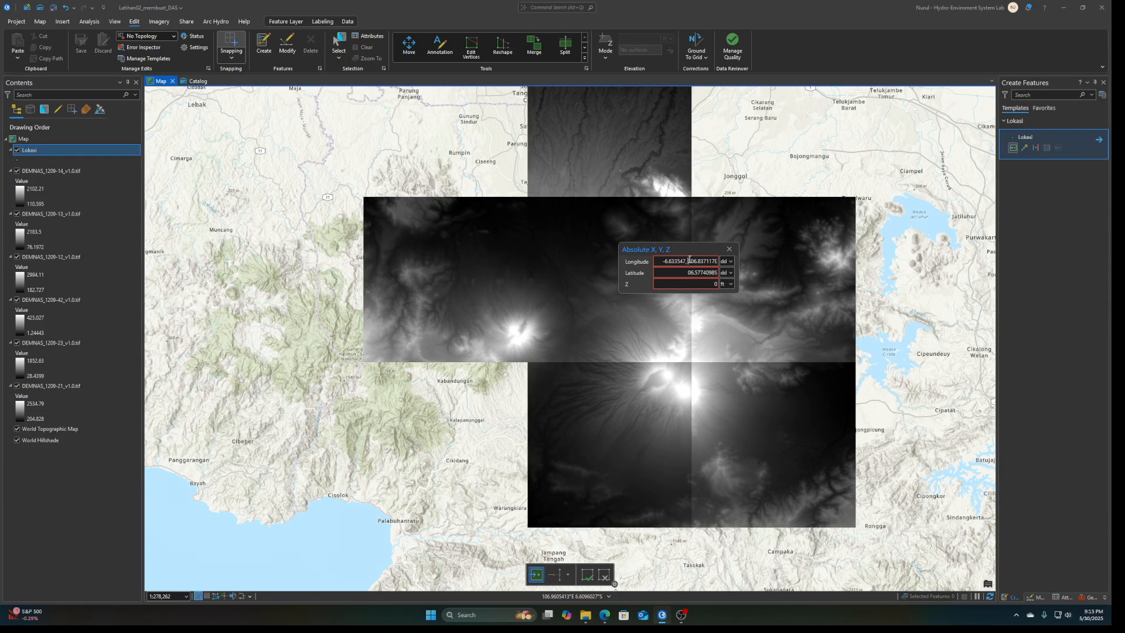
{"action": "left_click_drag", "start_coordinate": [689, 259], "coordinate": [660, 261]}
{"action": "key", "text": "ctrl+c"}
{"action": "key", "text": "BackSpace"}
Set the point's latitude to 6.633547 S and create the Lokasi point at the entered coordinates
{"action": "double_click", "coordinate": [704, 274]}
{"action": "left_click", "coordinate": [718, 274]}
{"action": "left_click_drag", "start_coordinate": [715, 274], "coordinate": [676, 272]}
{"action": "key", "text": "ctrl+v"}
{"action": "key", "text": "BackSpace"}
{"action": "key", "text": "BackSpace"}
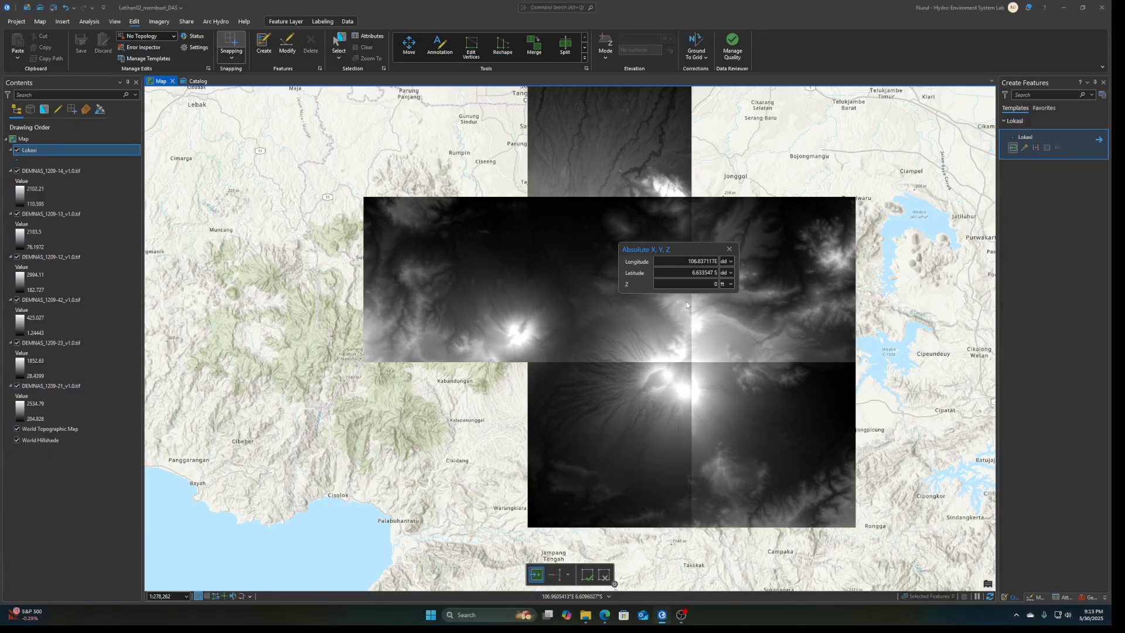
{"action": "key", "text": "Return"}
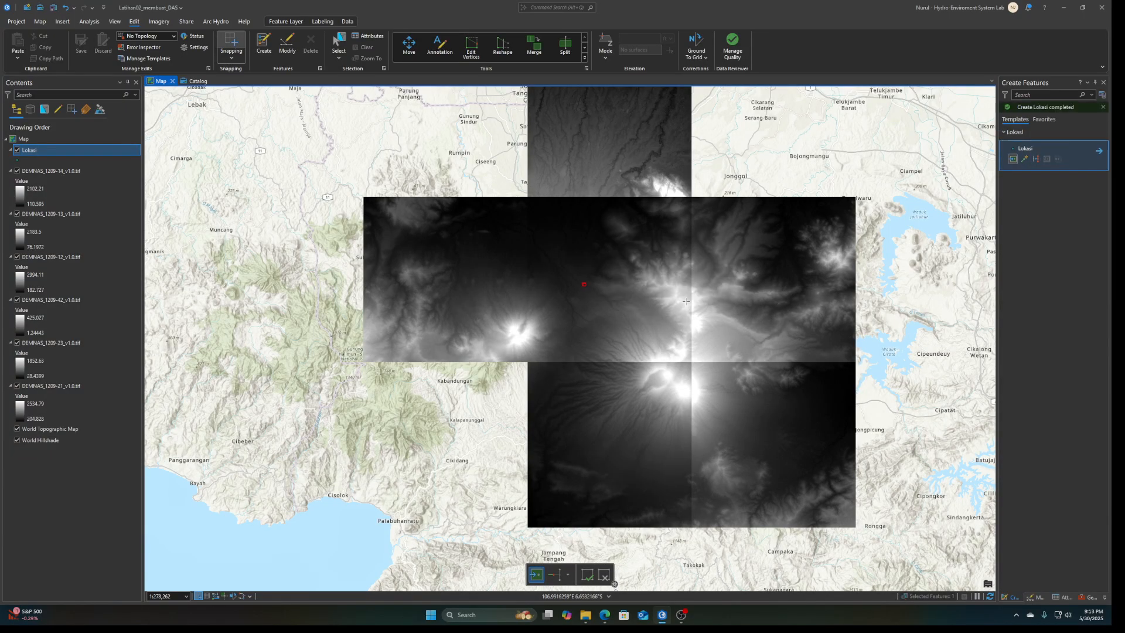
{"action": "scroll", "coordinate": [588, 288], "scroll_direction": "up", "scroll_amount": 4}
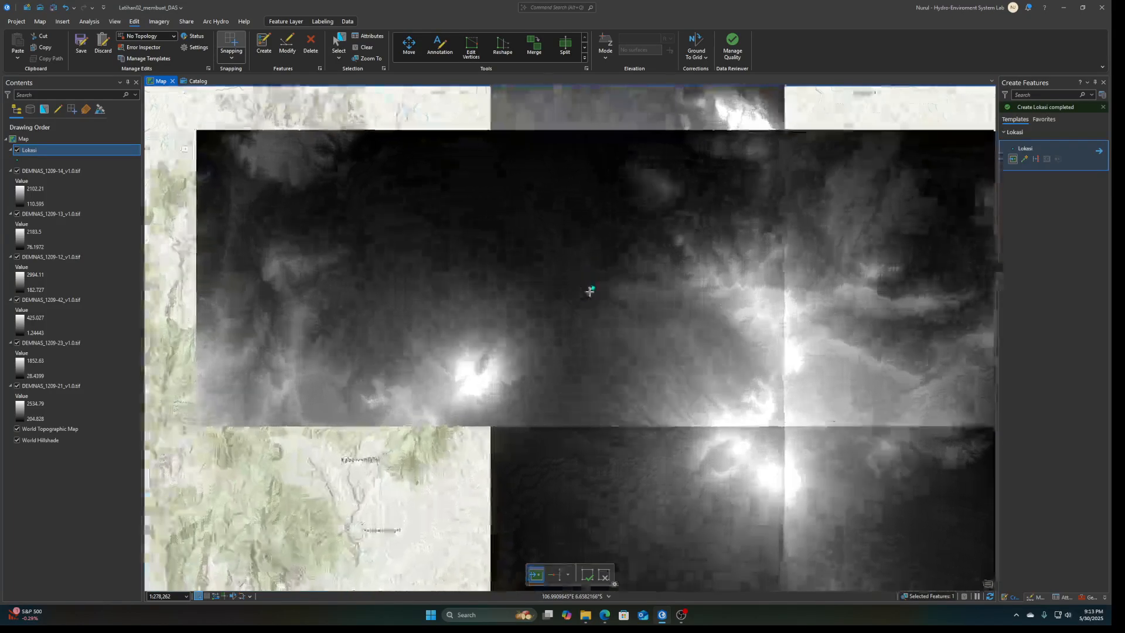
{"action": "scroll", "coordinate": [626, 300], "scroll_direction": "up", "scroll_amount": 5}
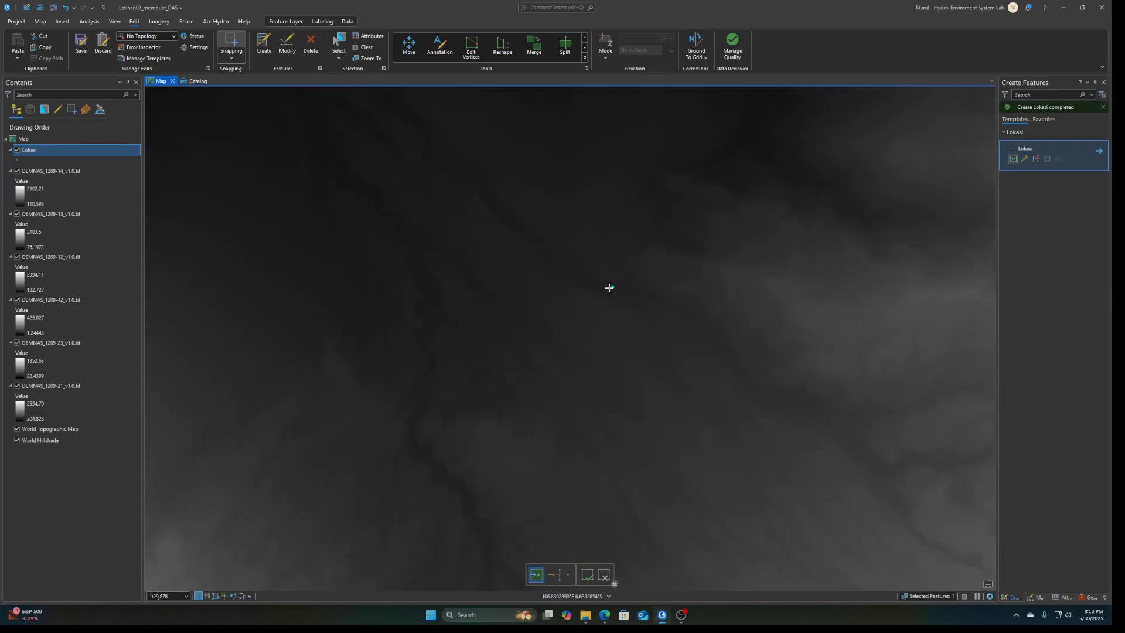
{"action": "scroll", "coordinate": [580, 272], "scroll_direction": "down", "scroll_amount": 4}
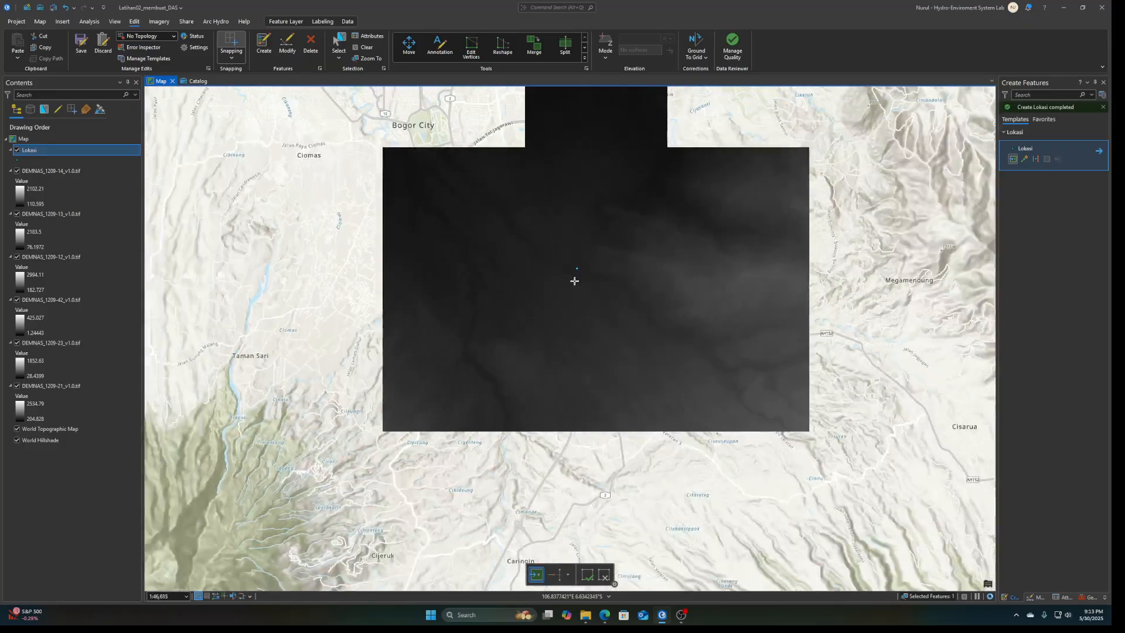
{"action": "scroll", "coordinate": [578, 272], "scroll_direction": "down", "scroll_amount": 4}
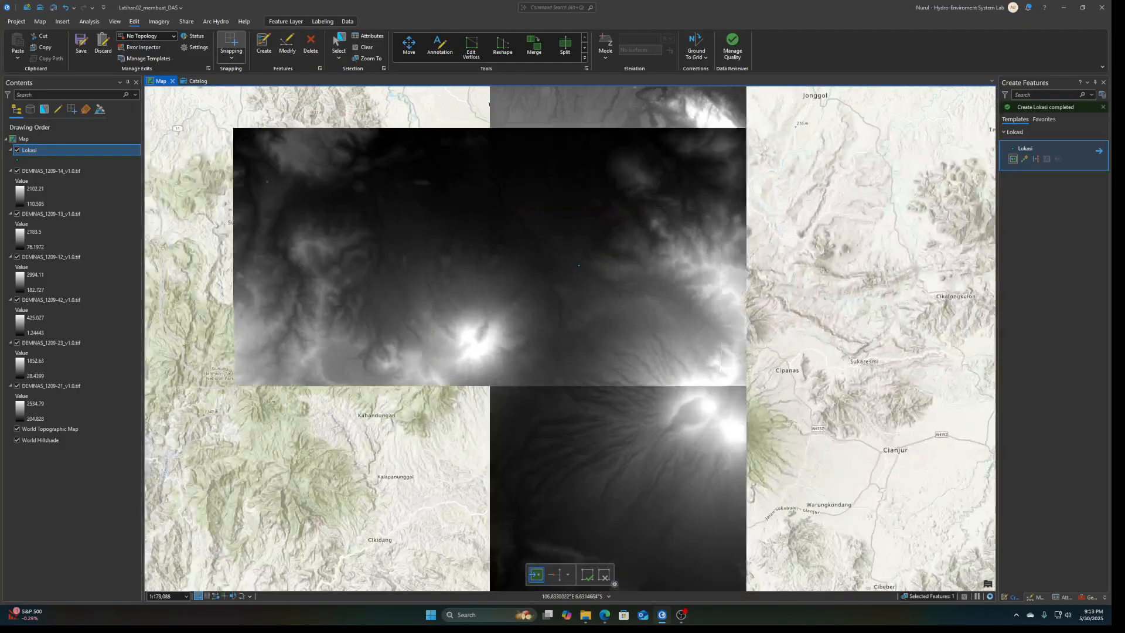
Save all edits made to the Lokasi point layer
{"action": "left_click", "coordinate": [81, 44]}
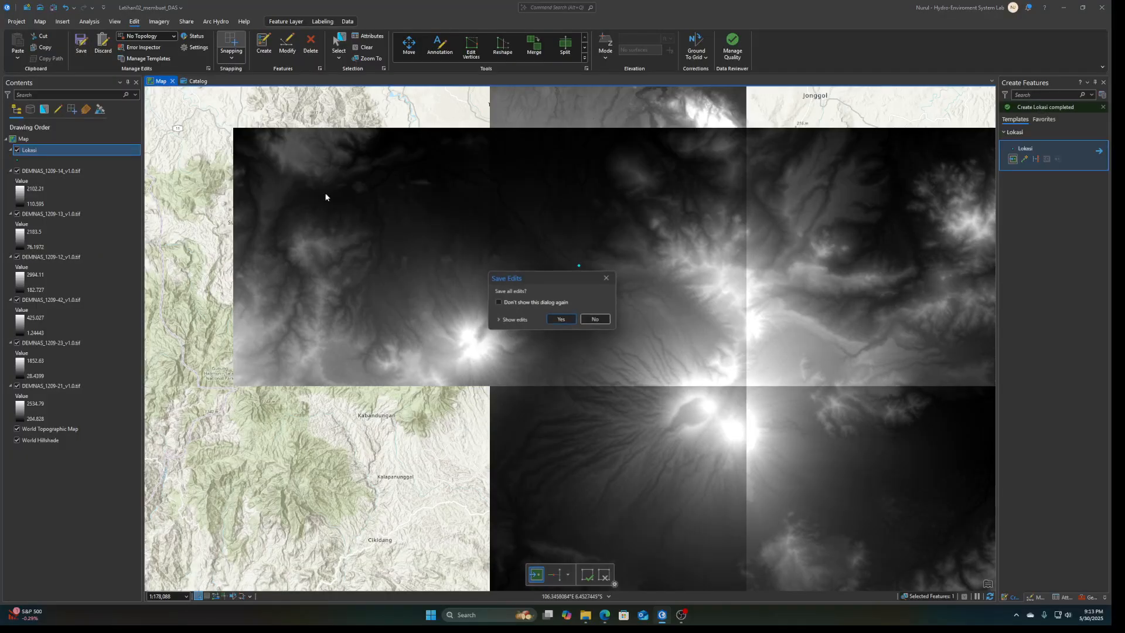
{"action": "left_click", "coordinate": [557, 319]}
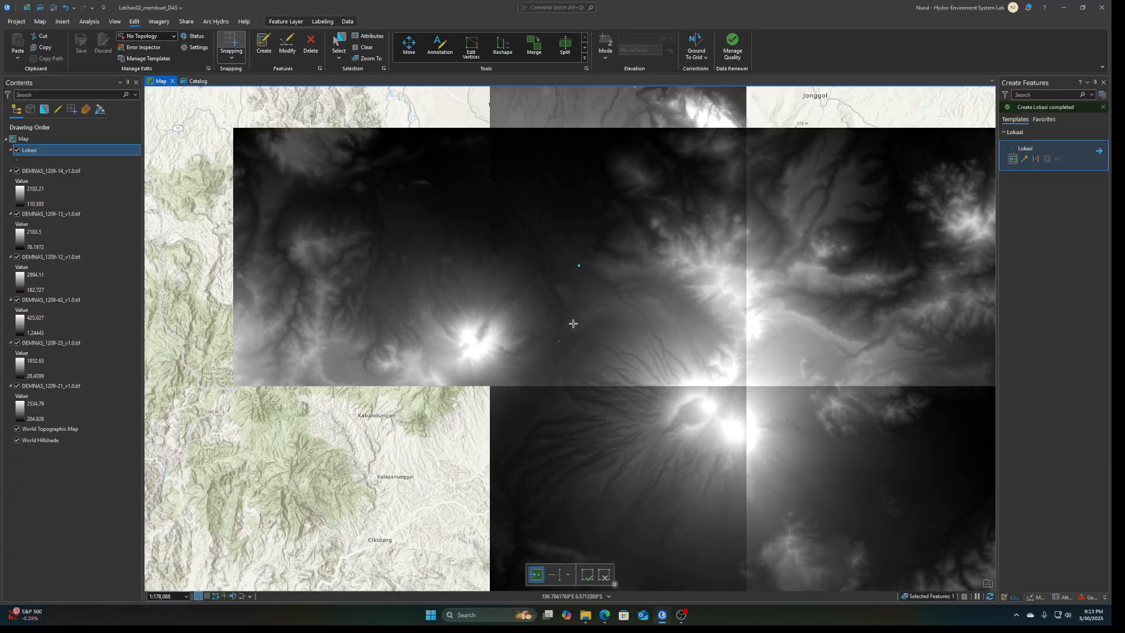
{"action": "scroll", "coordinate": [583, 311], "scroll_direction": "down", "scroll_amount": 1}
{"action": "scroll", "coordinate": [582, 311], "scroll_direction": "down", "scroll_amount": 1}
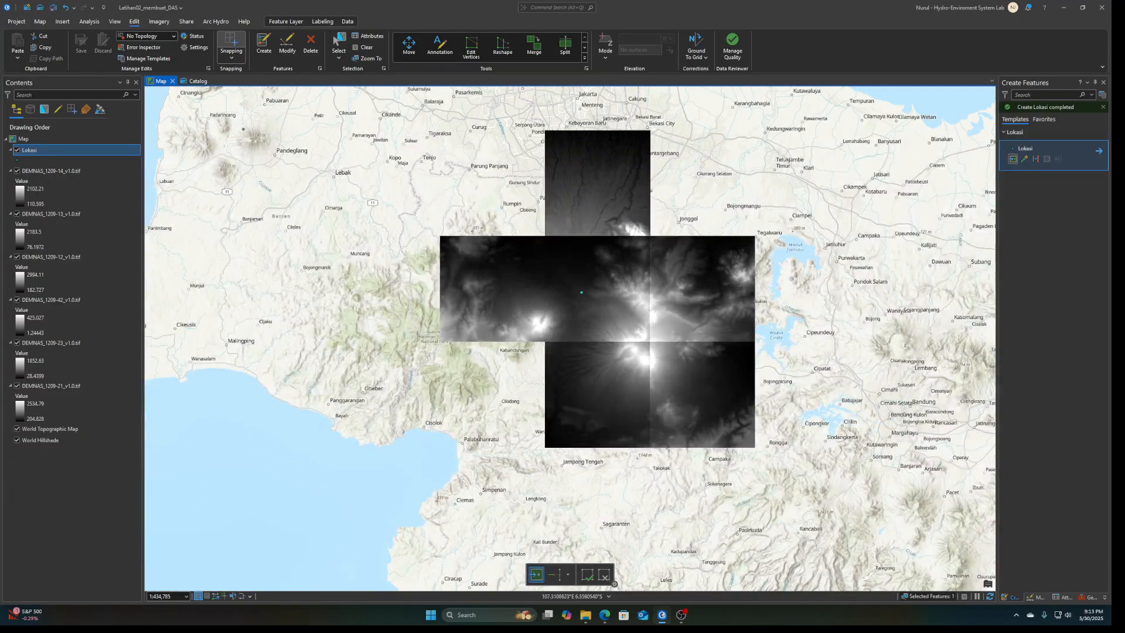
Find the Mosaic To New Raster geoprocessing tool and open it
{"action": "left_click", "coordinate": [89, 21]}
{"action": "left_click", "coordinate": [122, 45]}
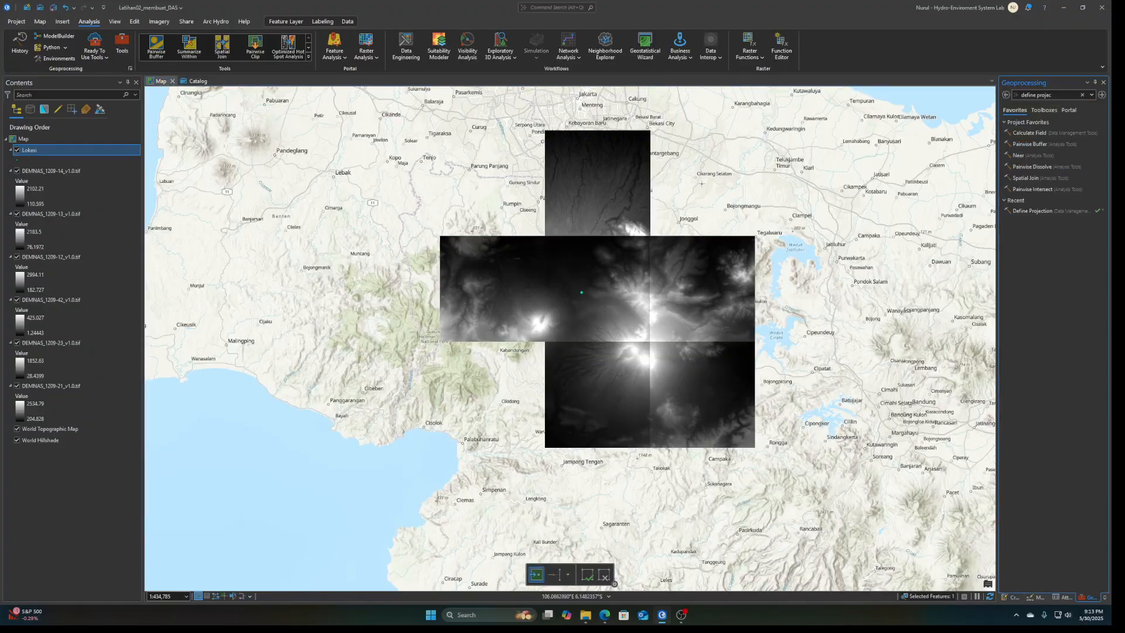
{"action": "left_click", "coordinate": [1045, 110]}
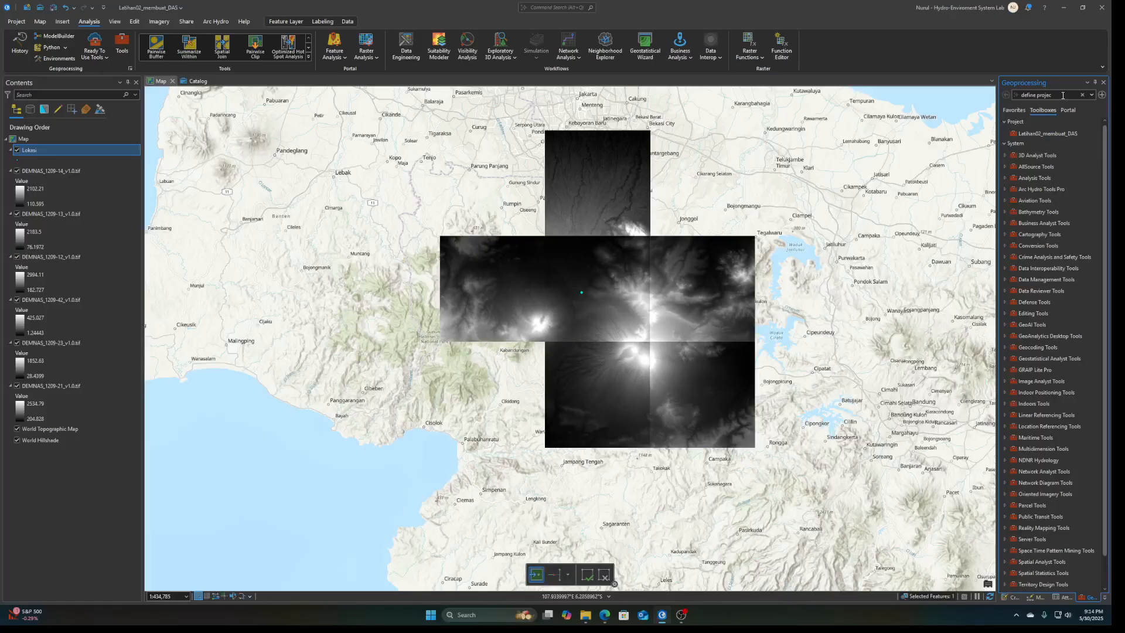
{"action": "left_click_drag", "start_coordinate": [1062, 95], "coordinate": [985, 87]}
{"action": "type", "text": "moa"}
{"action": "key", "text": "BackSpace"}
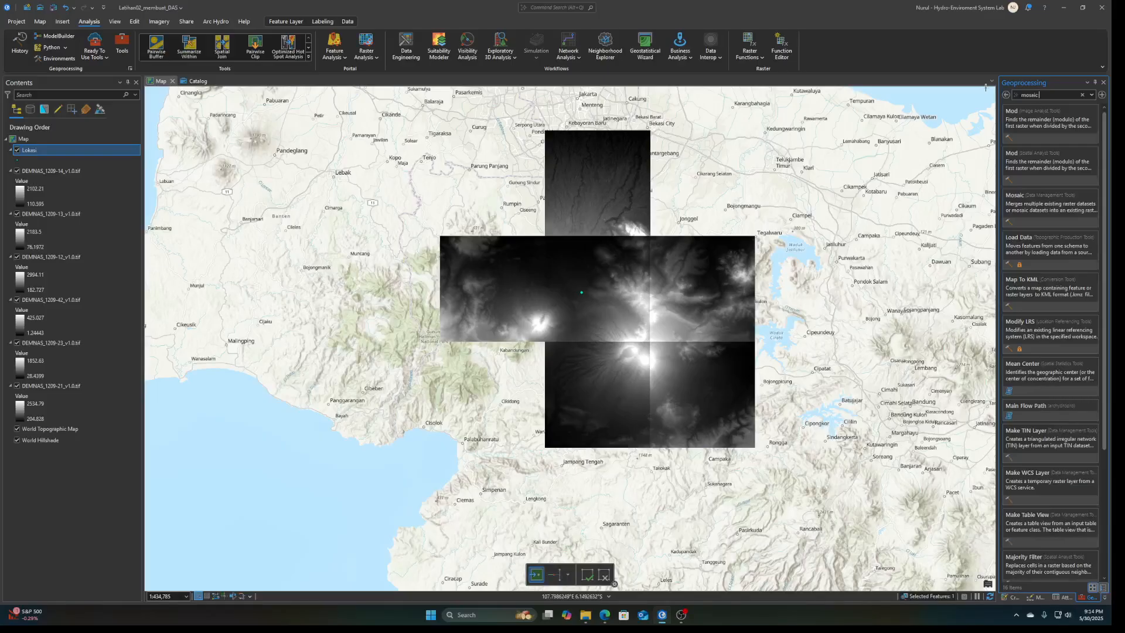
{"action": "type", "text": "saic to new raster"}
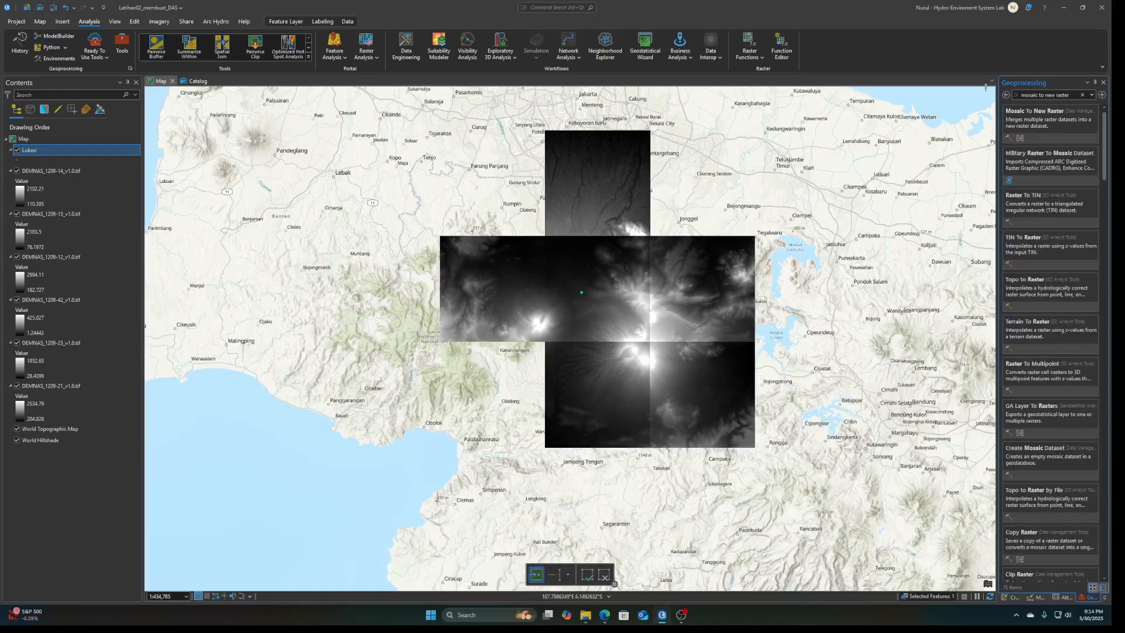
{"action": "key", "text": "Return"}
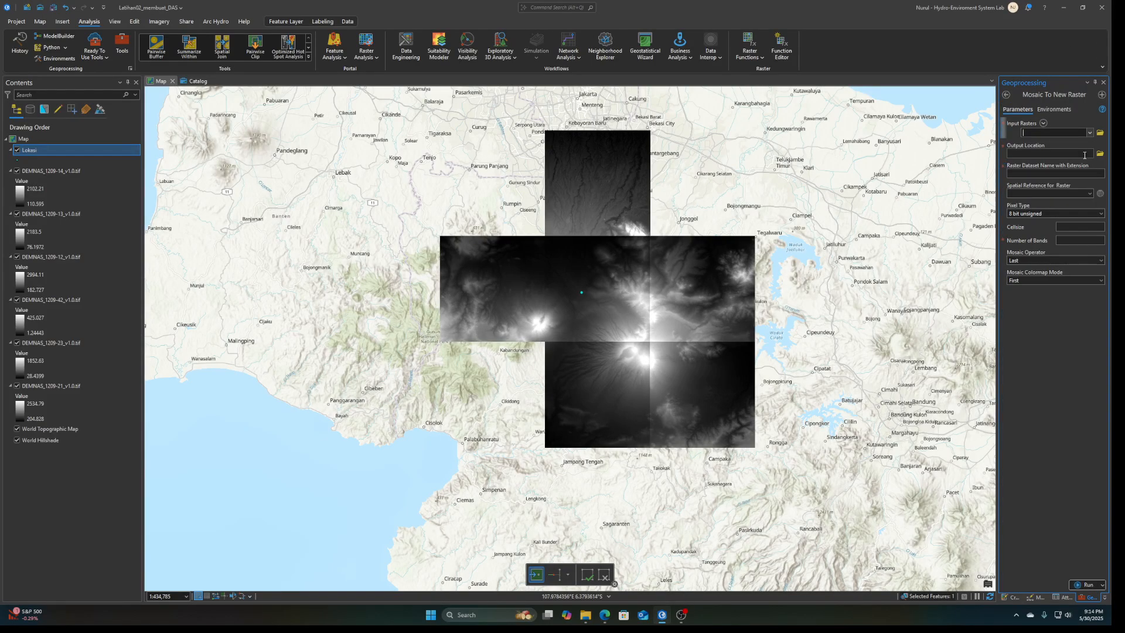
Add the six DEMNAS tiles 1209-14, 1209-13, 1209-12, 1209-42, 1209-23 and 1209-21 as the mosaic's input rasters
{"action": "left_click", "coordinate": [1089, 132]}
{"action": "left_click", "coordinate": [1078, 144]}
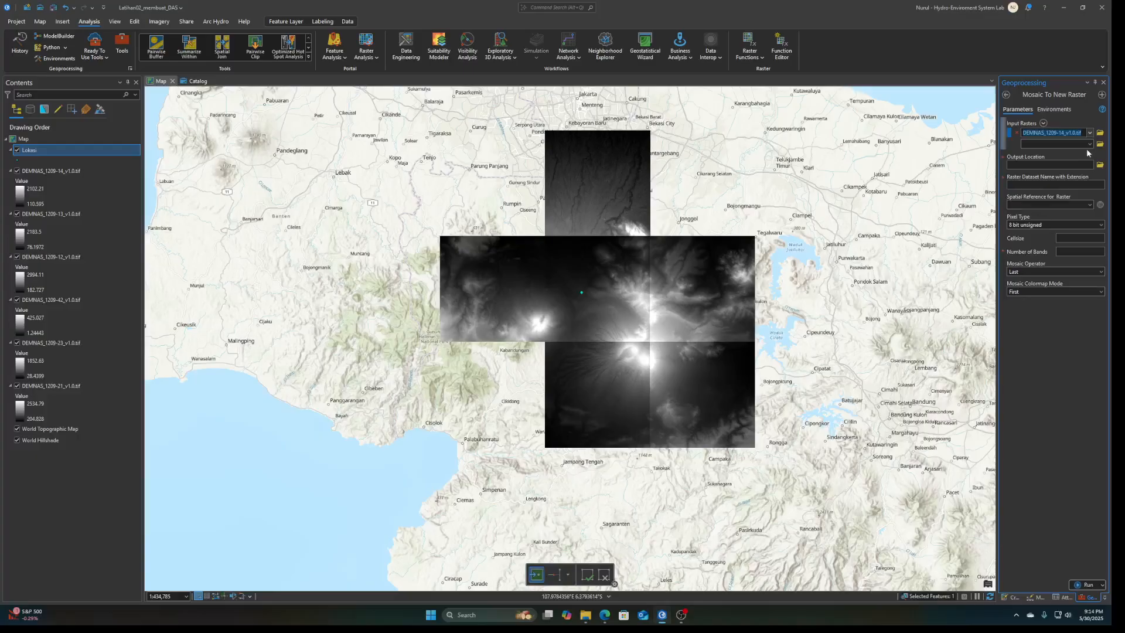
{"action": "left_click", "coordinate": [1089, 144]}
{"action": "left_click", "coordinate": [1077, 164]}
{"action": "left_click", "coordinate": [1089, 156]}
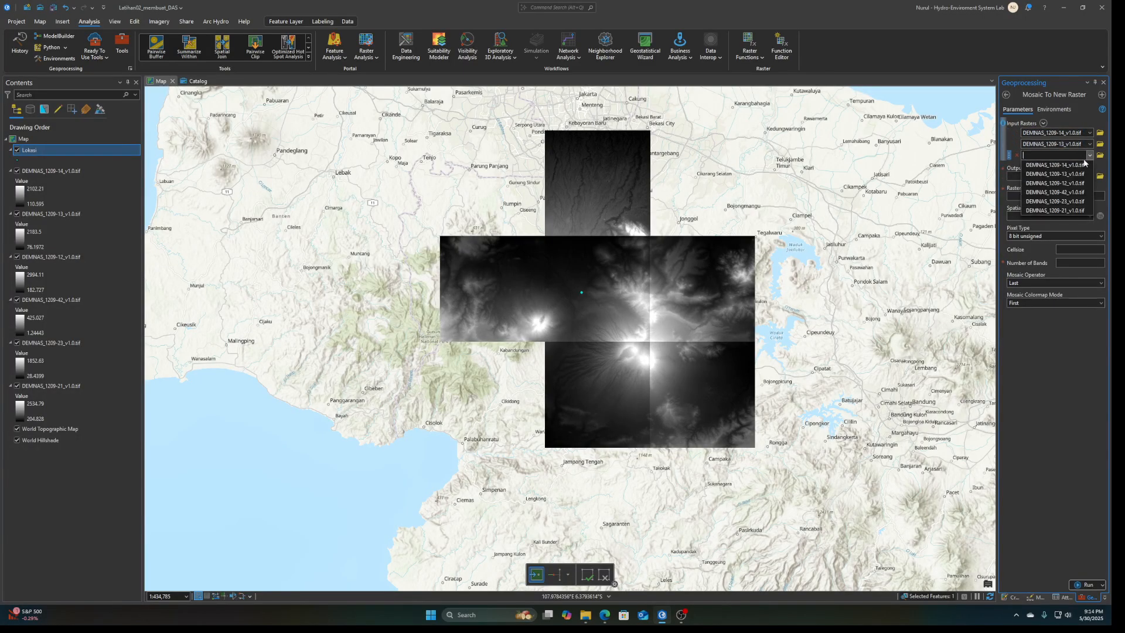
{"action": "left_click", "coordinate": [1054, 183]}
{"action": "left_click", "coordinate": [1089, 167]}
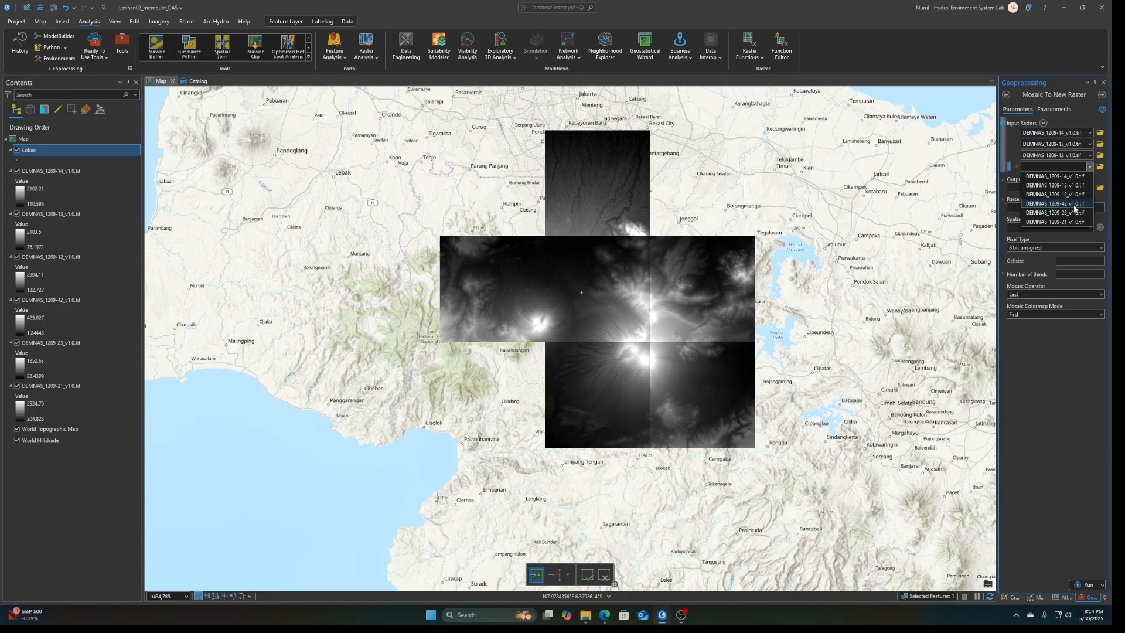
{"action": "left_click", "coordinate": [1075, 205]}
{"action": "left_click", "coordinate": [1089, 177]}
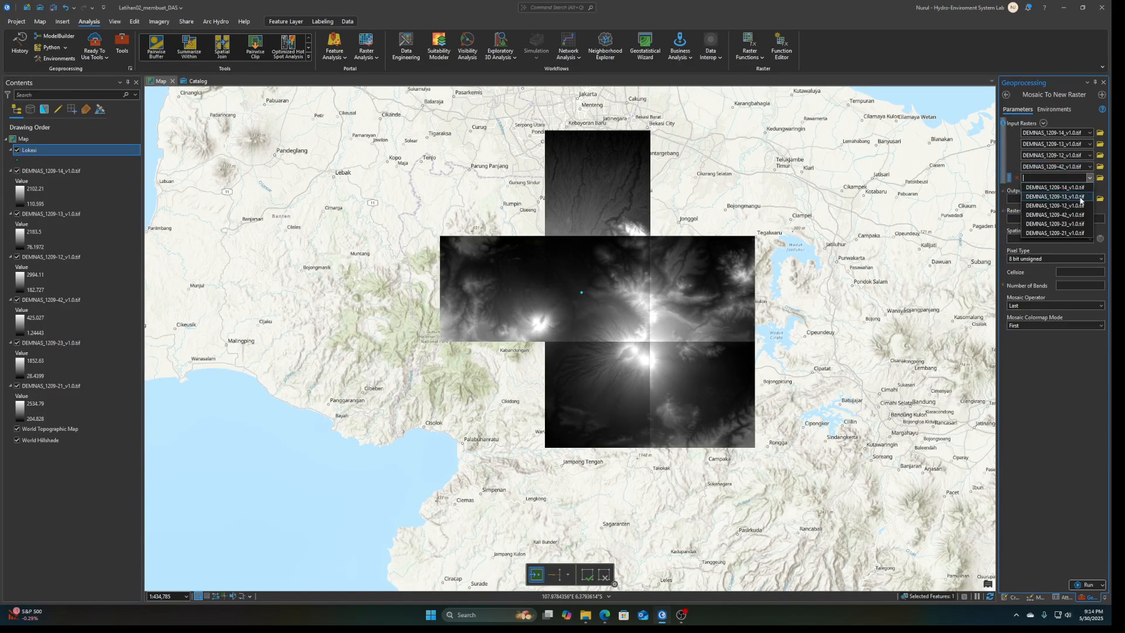
{"action": "left_click", "coordinate": [1074, 223]}
{"action": "left_click", "coordinate": [1089, 189]}
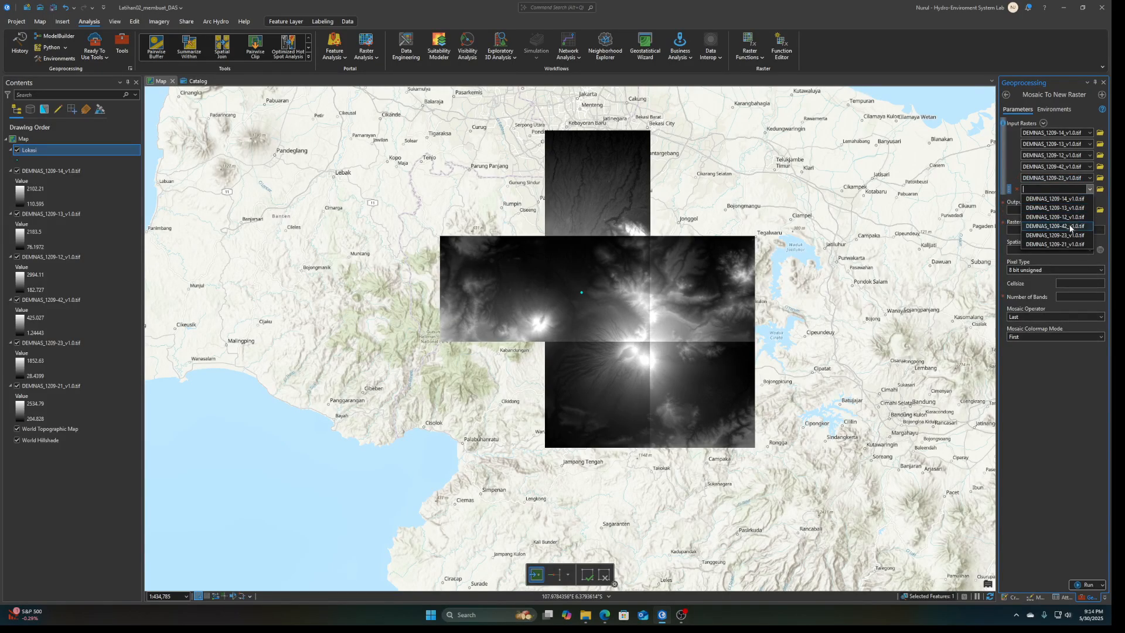
{"action": "left_click", "coordinate": [1059, 245]}
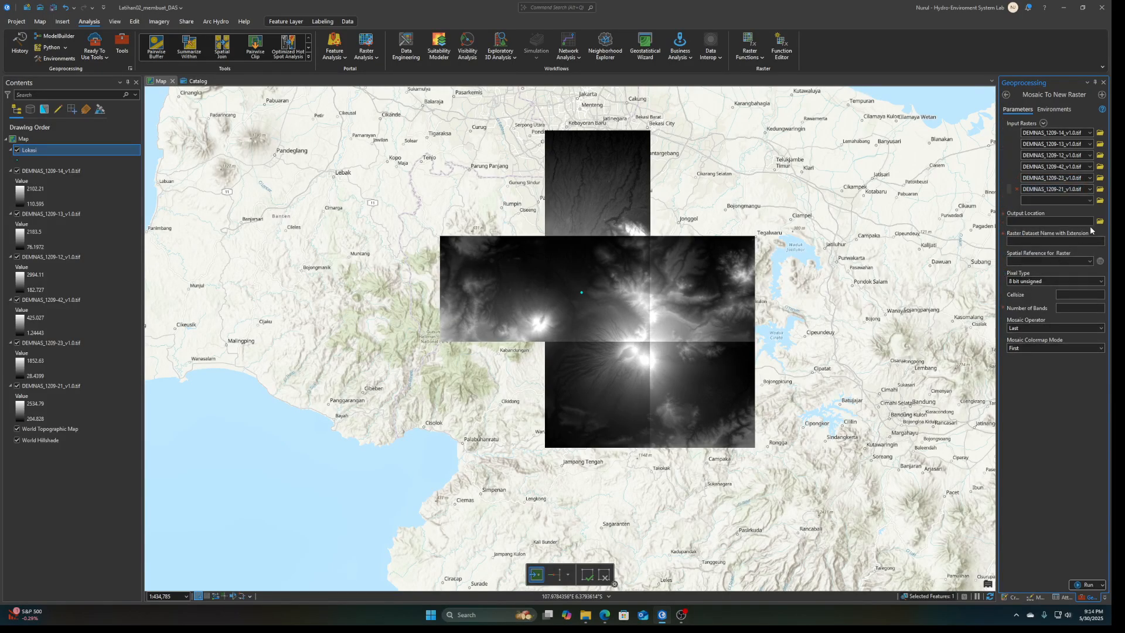
Set the mosaic's output location to Latihan02_membuat_DAS.gdb and name the raster dataset mosaicraster
{"action": "left_click", "coordinate": [1099, 221]}
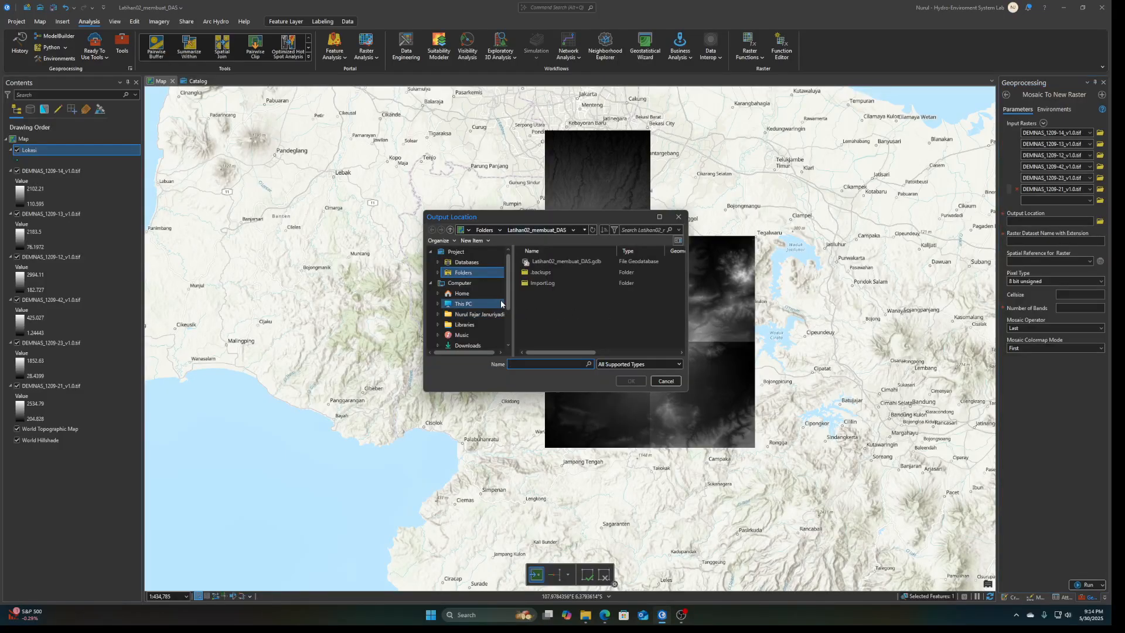
{"action": "left_click", "coordinate": [563, 261]}
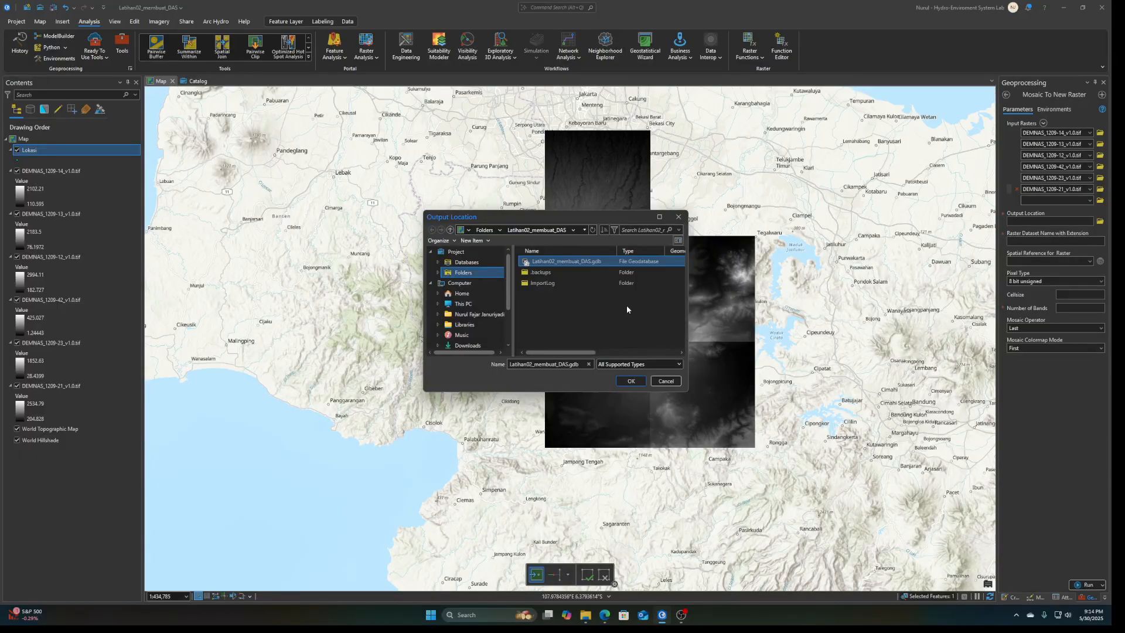
{"action": "left_click", "coordinate": [630, 380]}
{"action": "left_click", "coordinate": [1039, 241]}
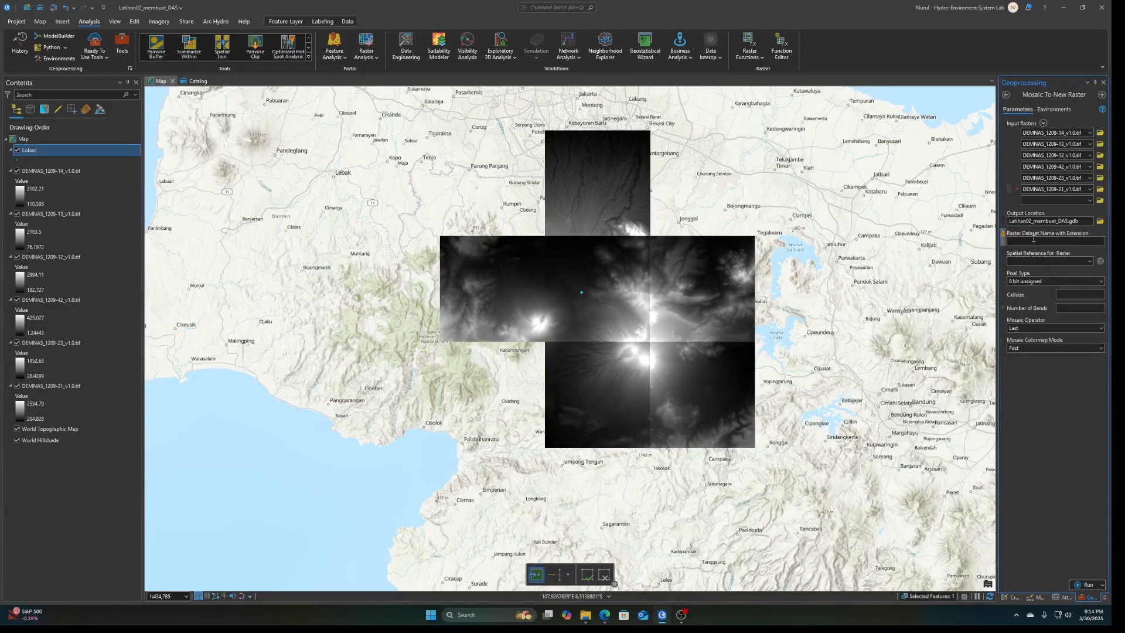
{"action": "type", "text": "mosaicraster"}
Set the mosaic's pixel type to 32 bit float and number of bands to 1, and run the tool
{"action": "left_click", "coordinate": [1101, 281]}
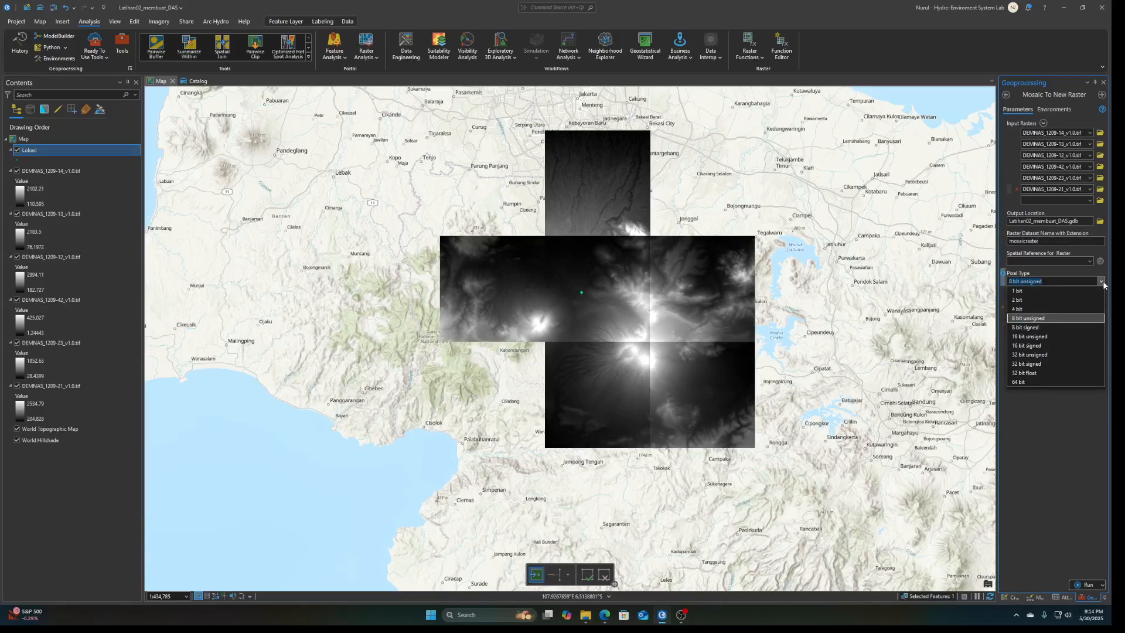
{"action": "left_click", "coordinate": [1031, 373]}
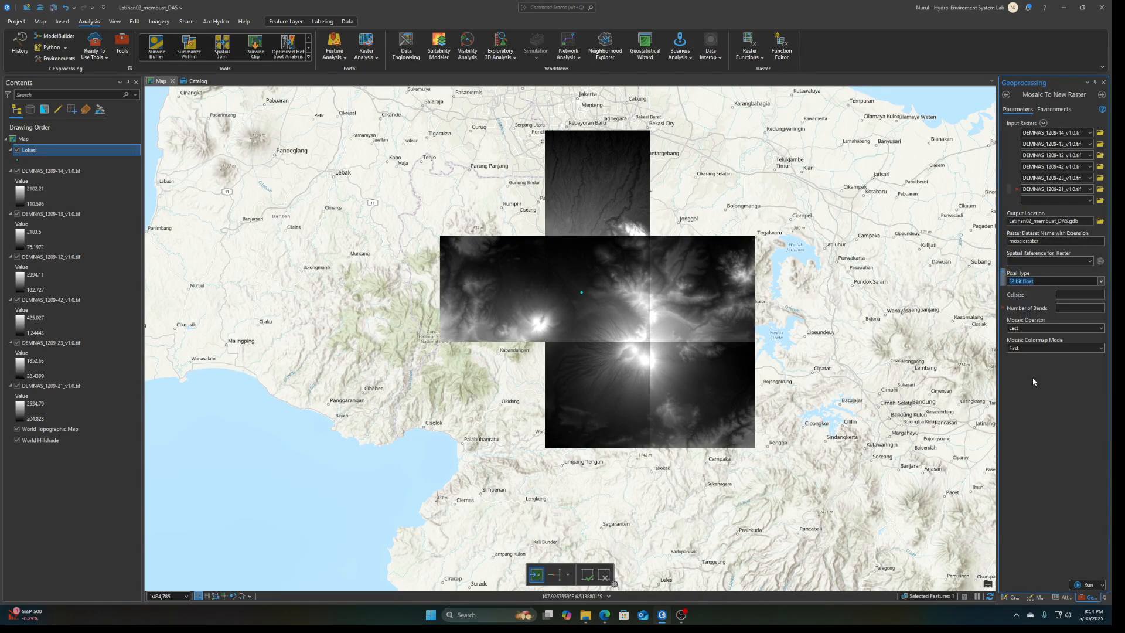
{"action": "left_click", "coordinate": [1040, 417]}
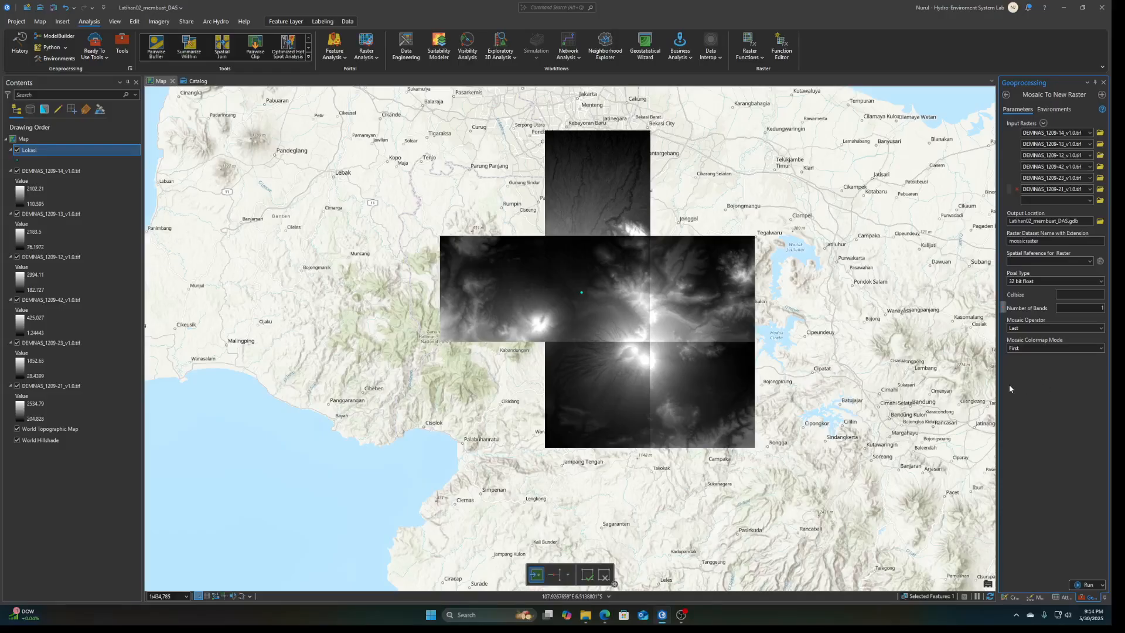
{"action": "left_click", "coordinate": [1085, 585]}
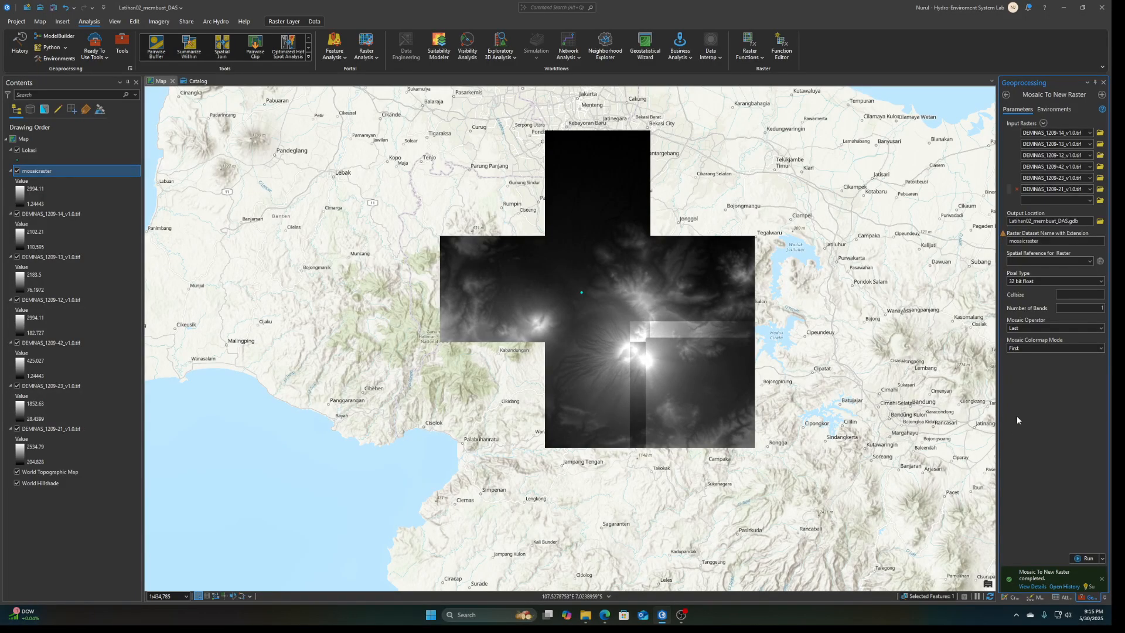
Remove the six original DEMNAS tile layers from the map, keeping the mosaicraster layer
{"action": "scroll", "coordinate": [597, 319], "scroll_direction": "up", "scroll_amount": 3}
{"action": "scroll", "coordinate": [605, 338], "scroll_direction": "down", "scroll_amount": 3}
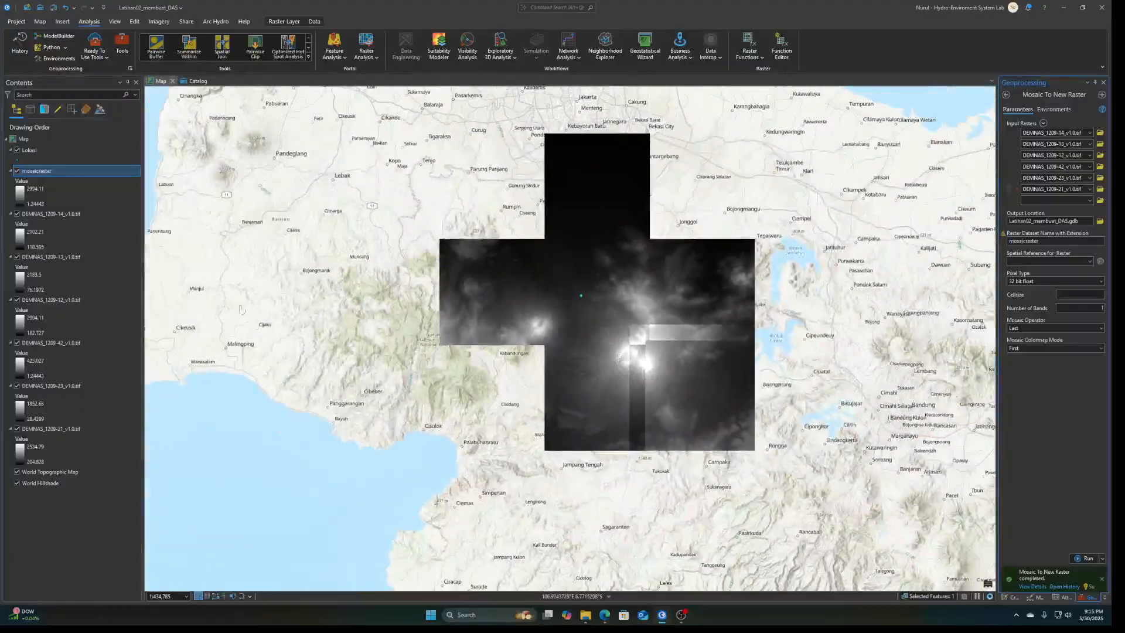
{"action": "left_click", "coordinate": [68, 214]}
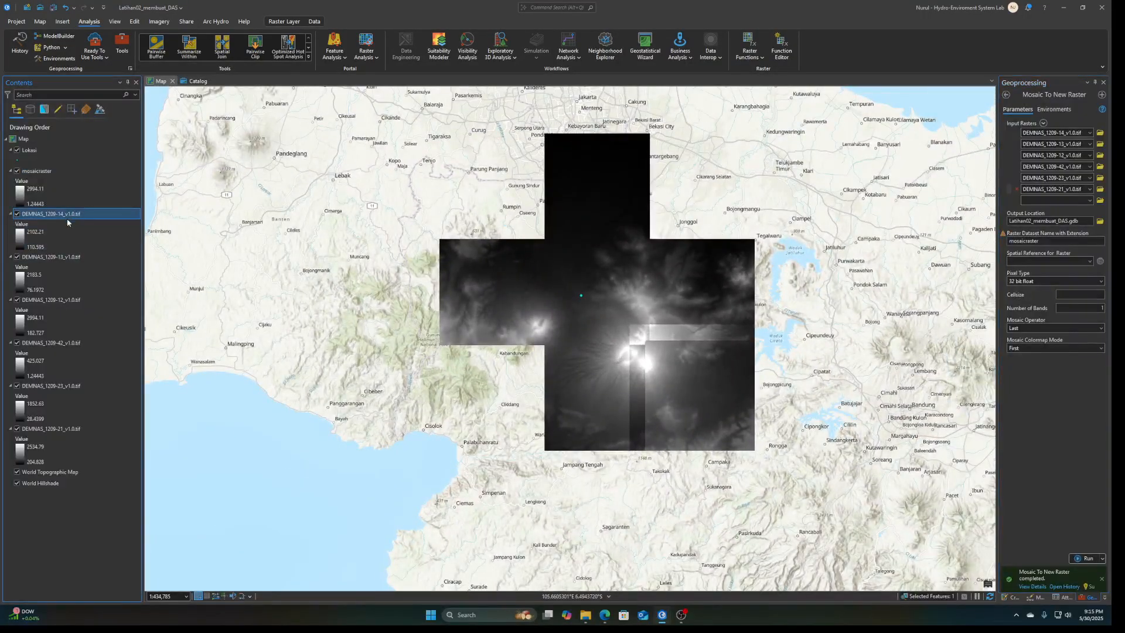
{"action": "left_click", "coordinate": [64, 430], "text": "shift"}
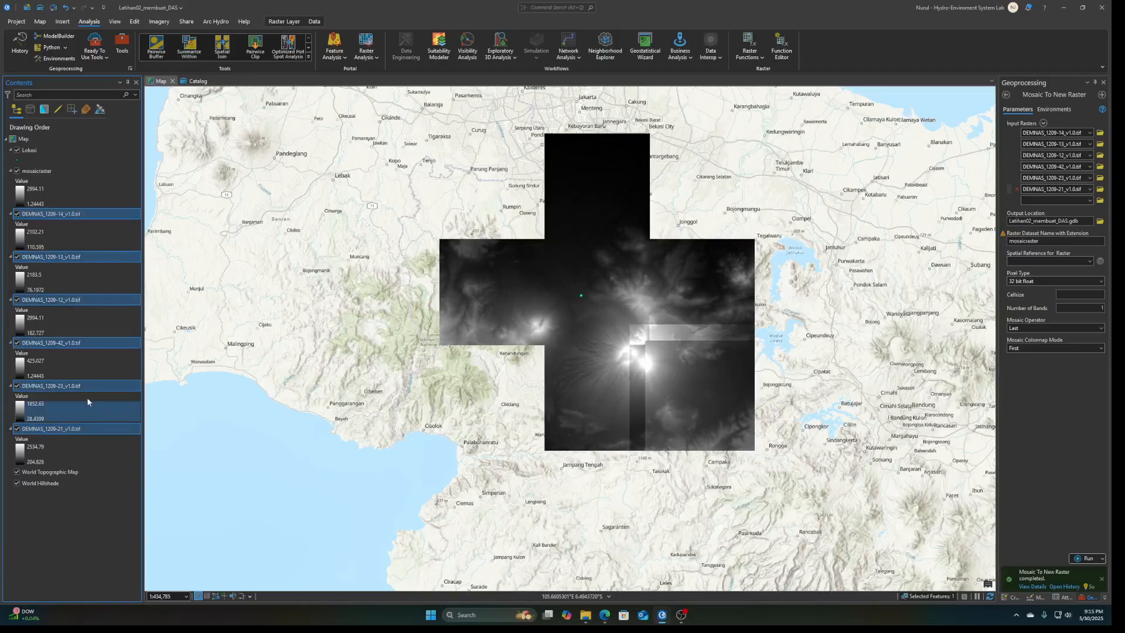
{"action": "right_click", "coordinate": [84, 216]}
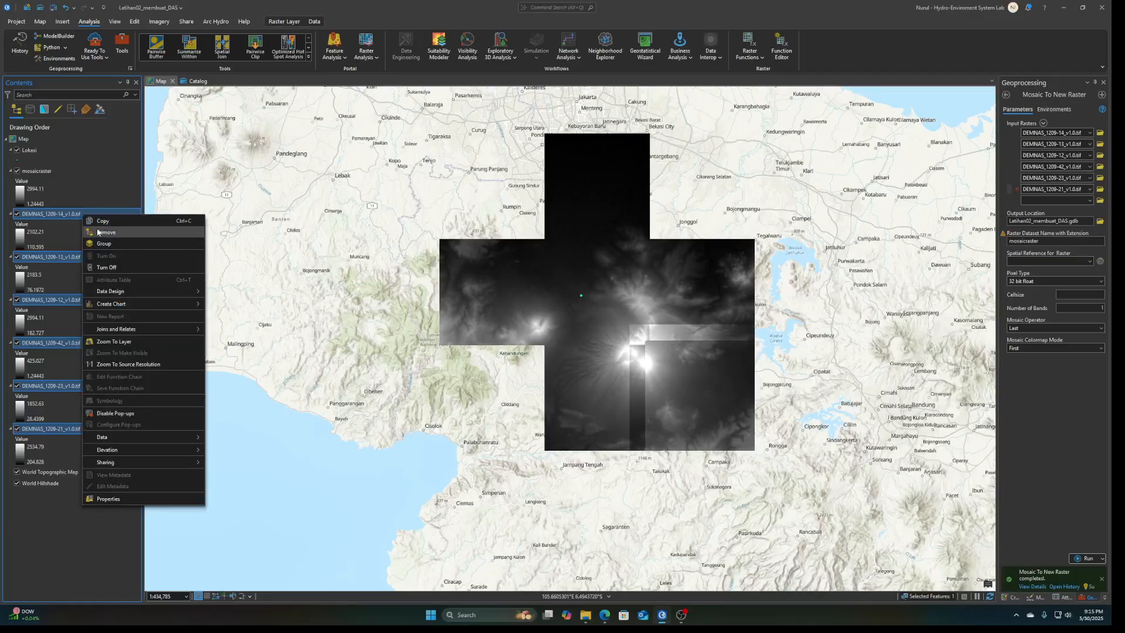
{"action": "left_click", "coordinate": [103, 233]}
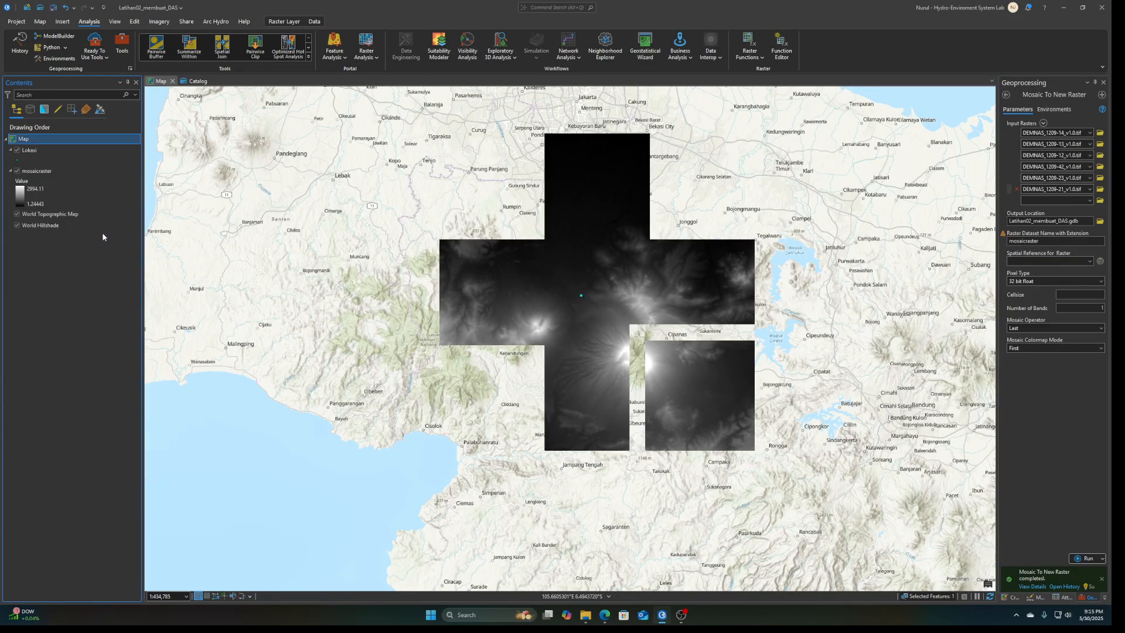
Inspect the mosaicked raster on the map and save the project
{"action": "scroll", "coordinate": [556, 314], "scroll_direction": "up", "scroll_amount": 4}
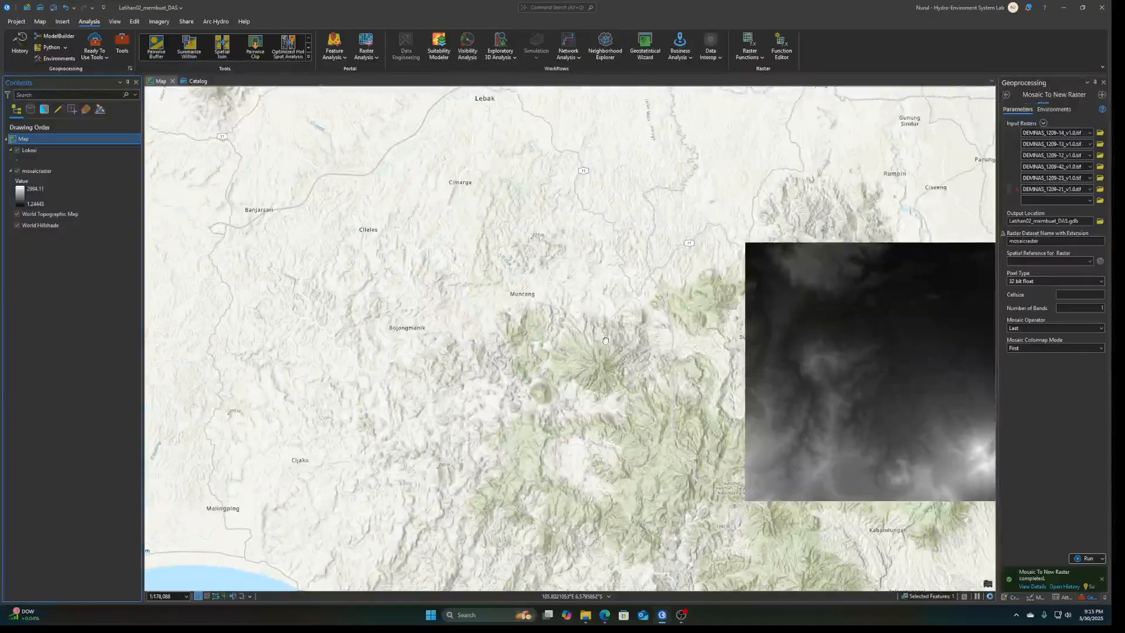
{"action": "scroll", "coordinate": [477, 313], "scroll_direction": "down", "scroll_amount": 4}
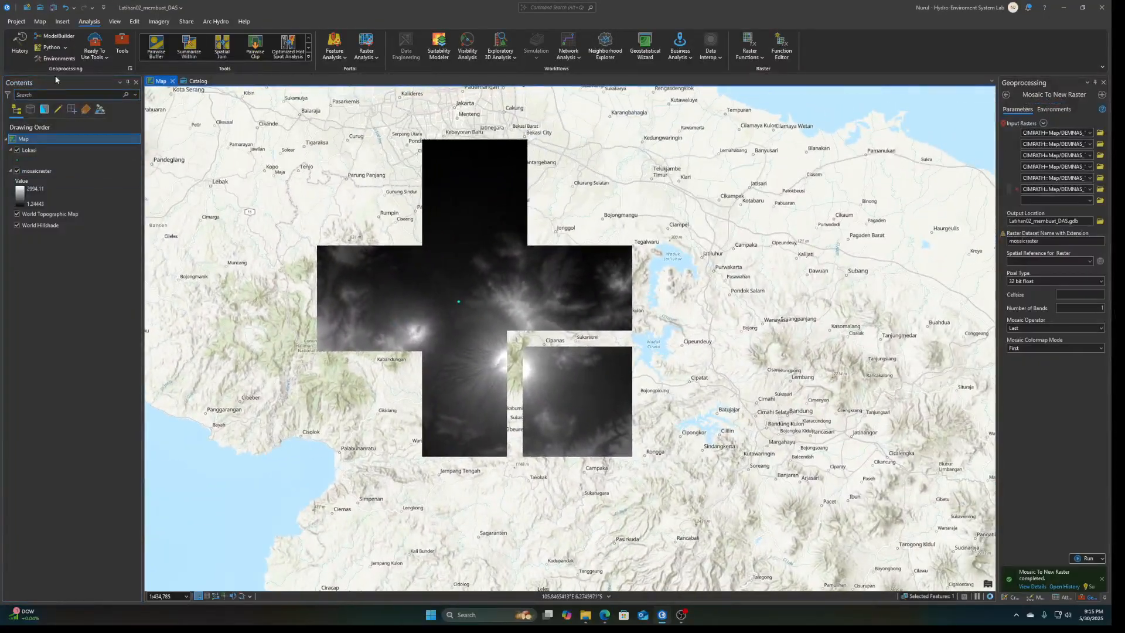
{"action": "left_click", "coordinate": [53, 7]}
{"action": "scroll", "coordinate": [456, 254], "scroll_direction": "down", "scroll_amount": 3}
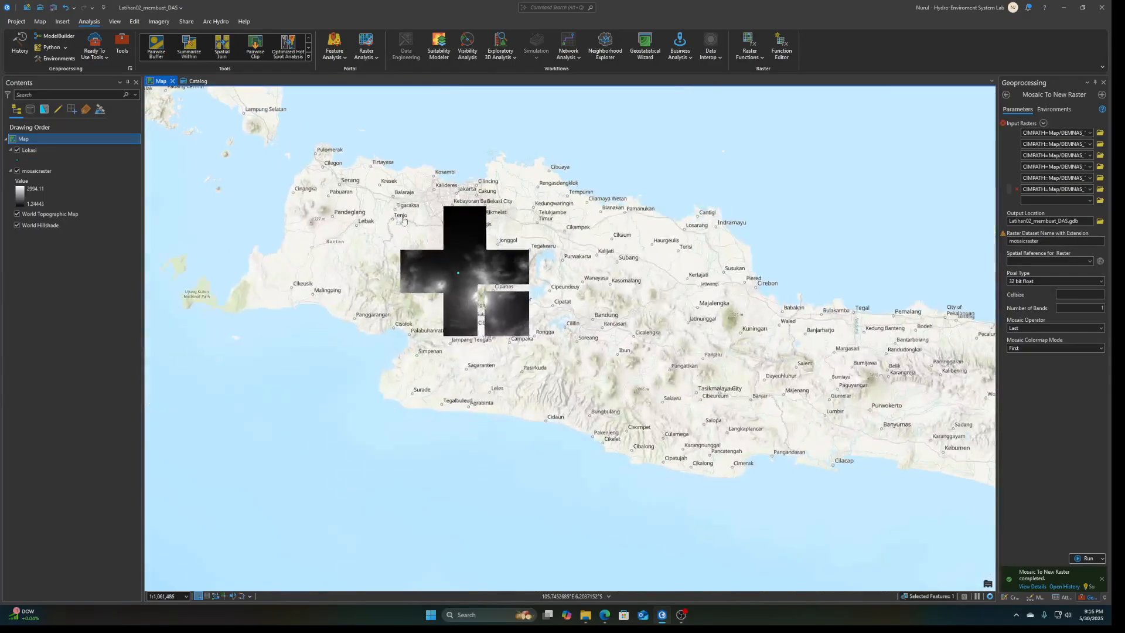
Find and open the Project Raster tool and choose mosaicraster as its input raster
{"action": "left_click", "coordinate": [121, 44]}
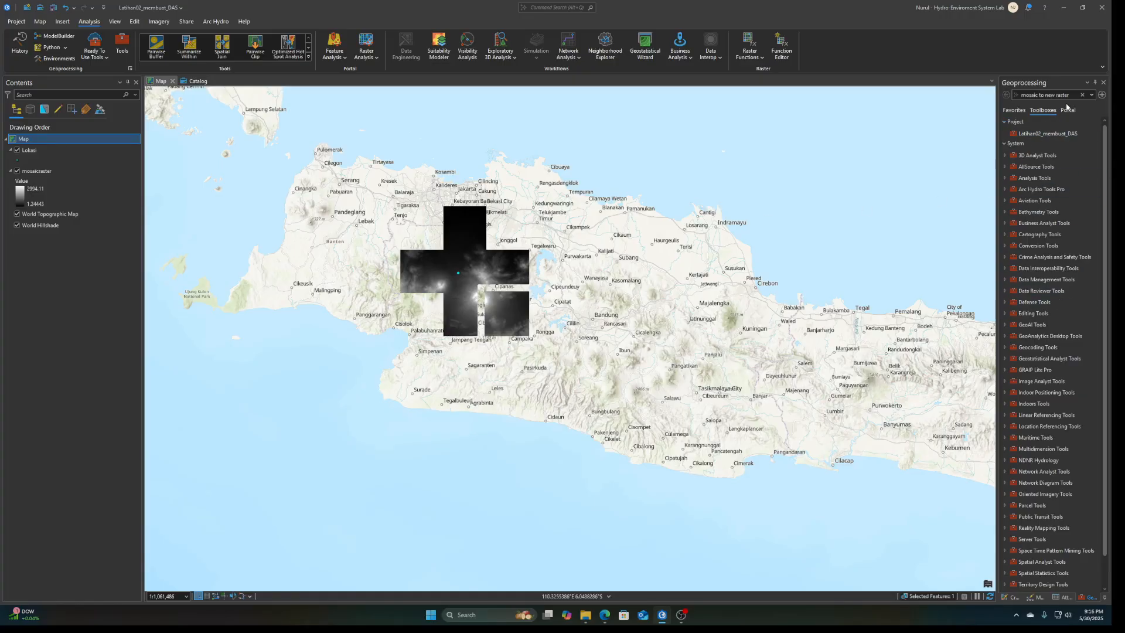
{"action": "left_click", "coordinate": [1081, 95]}
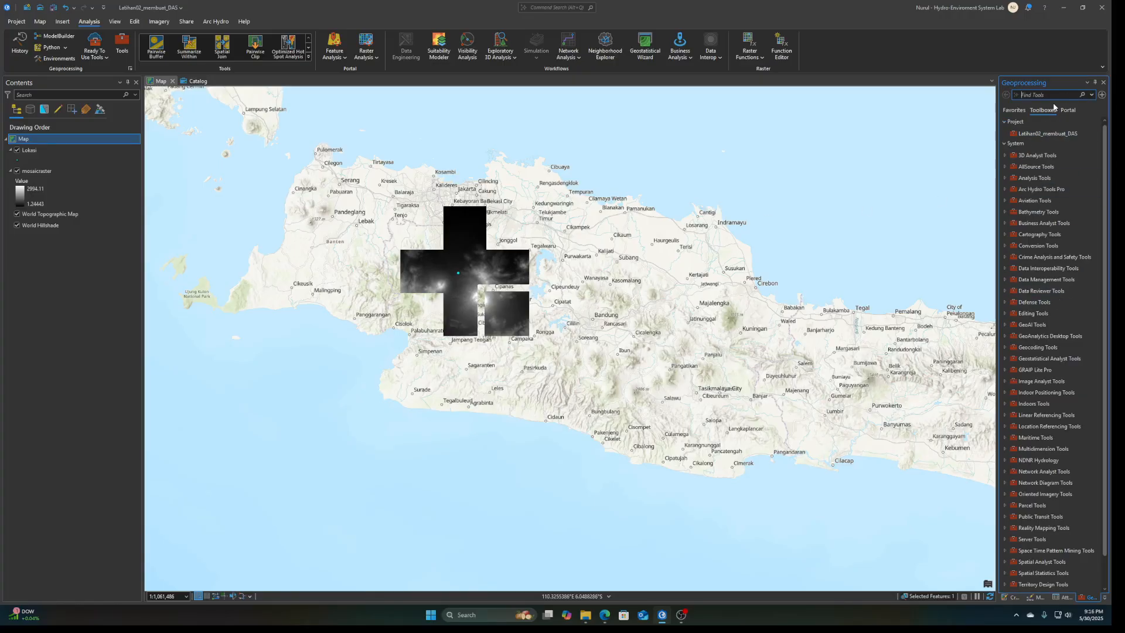
{"action": "type", "text": "project raster"}
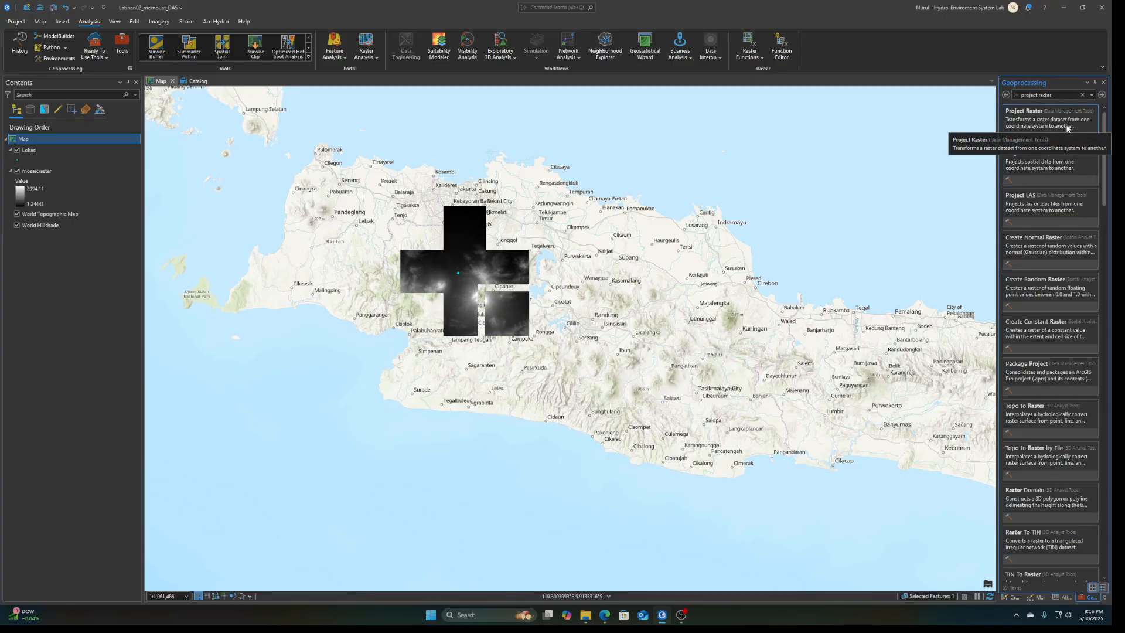
{"action": "left_click", "coordinate": [1066, 128]}
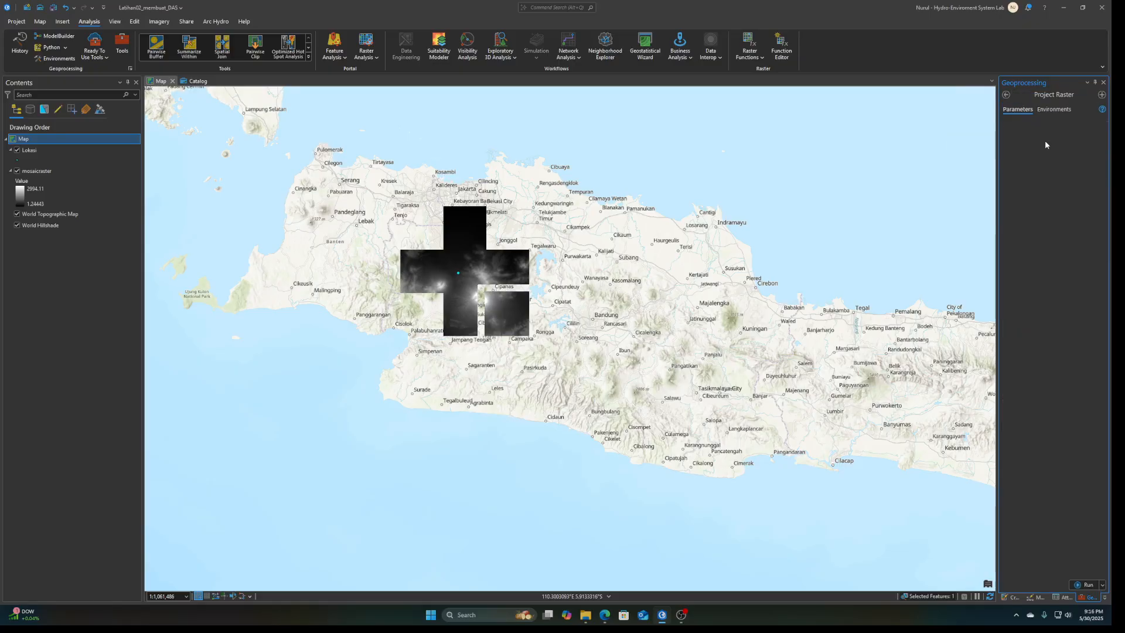
{"action": "left_click", "coordinate": [1088, 130]}
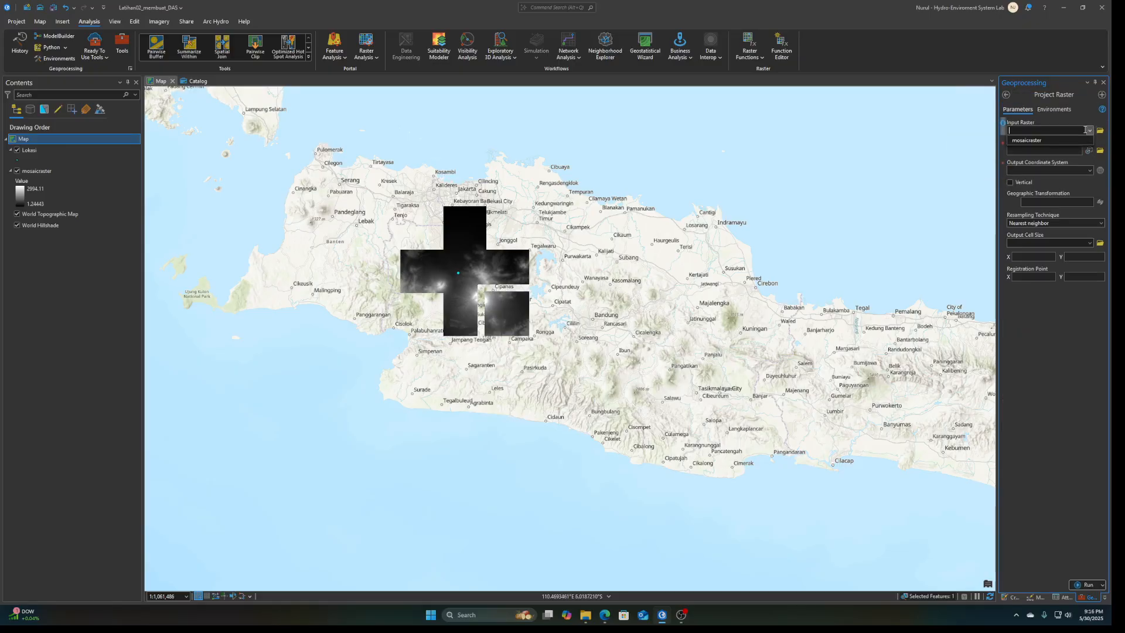
{"action": "left_click", "coordinate": [1042, 141]}
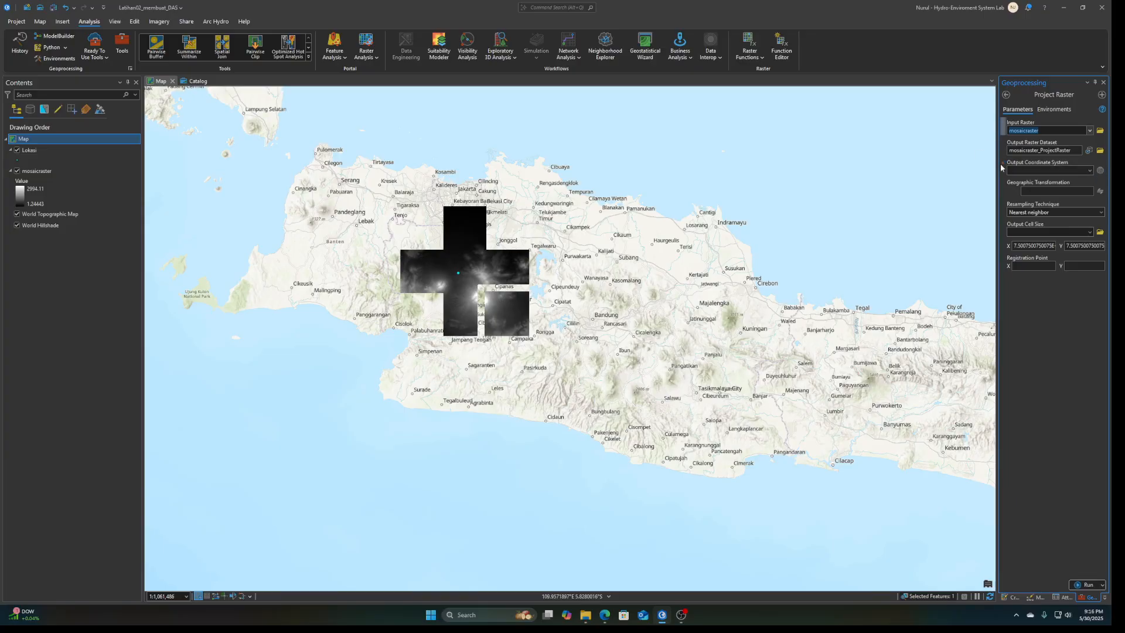
Browse the output coordinate systems to the projected UTM, WGS 1984, Southern Hemisphere group
{"action": "left_click", "coordinate": [1100, 170]}
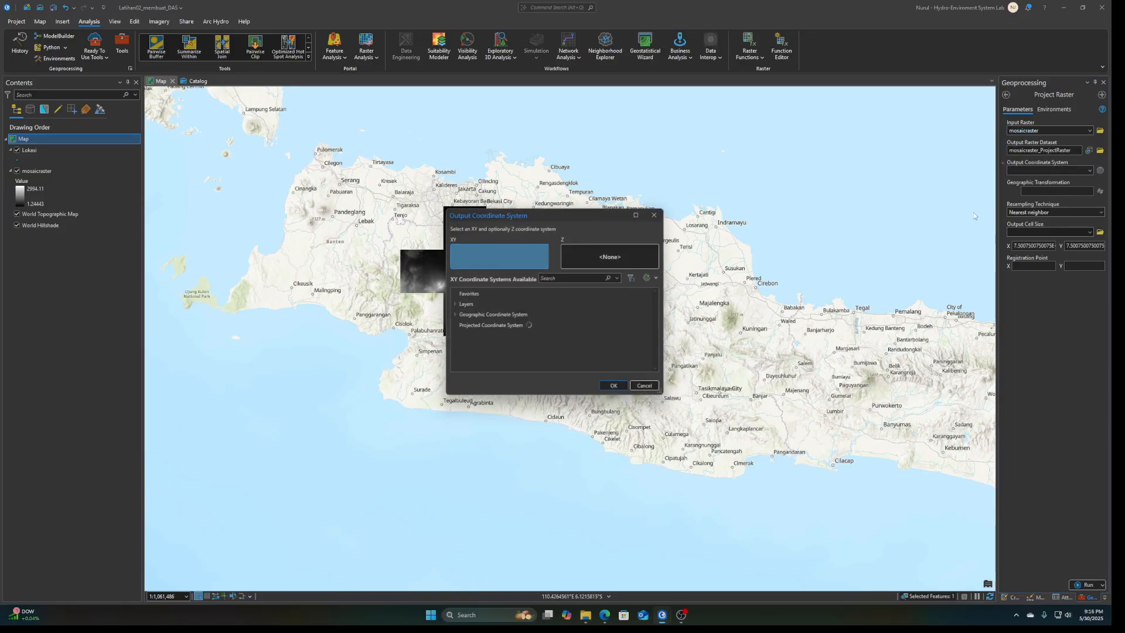
{"action": "left_click", "coordinate": [452, 304]}
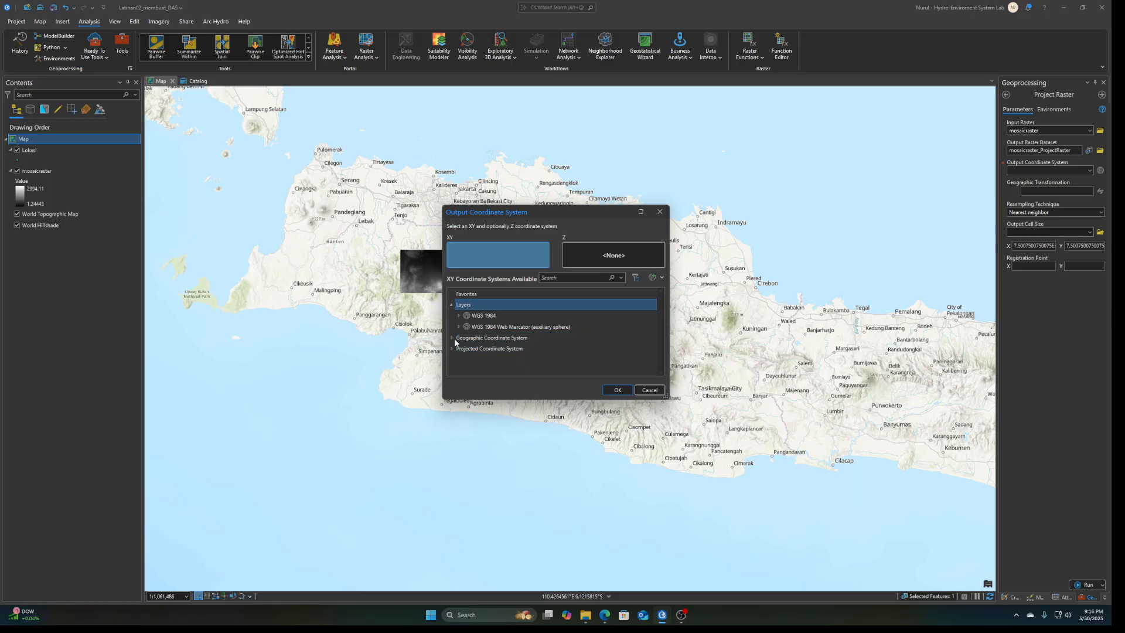
{"action": "left_click", "coordinate": [451, 304]}
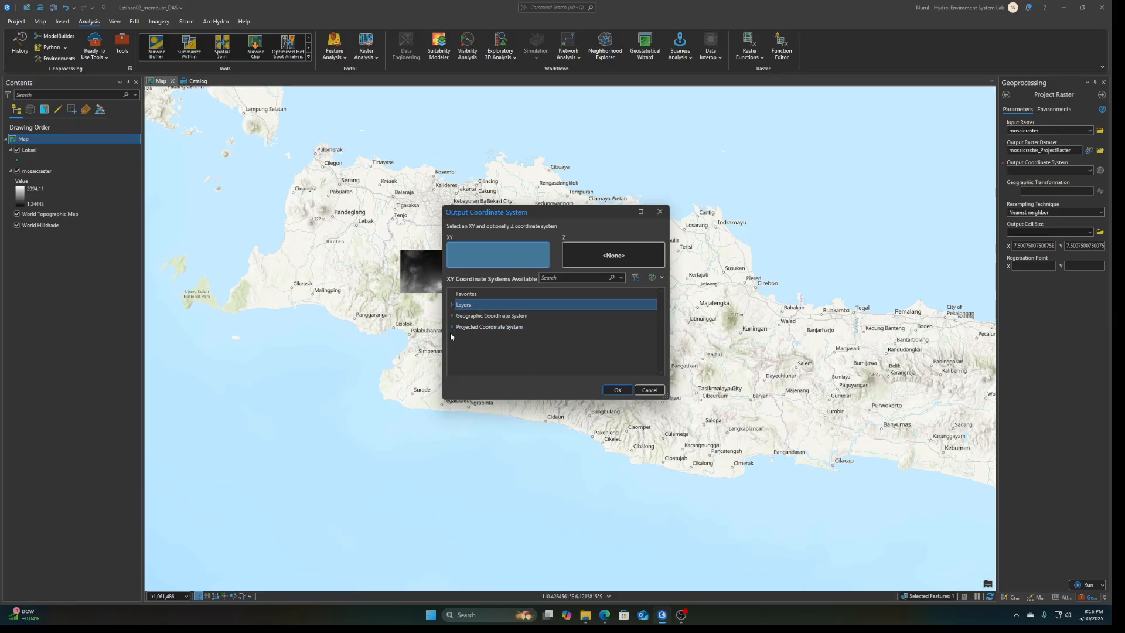
{"action": "left_click", "coordinate": [453, 327]}
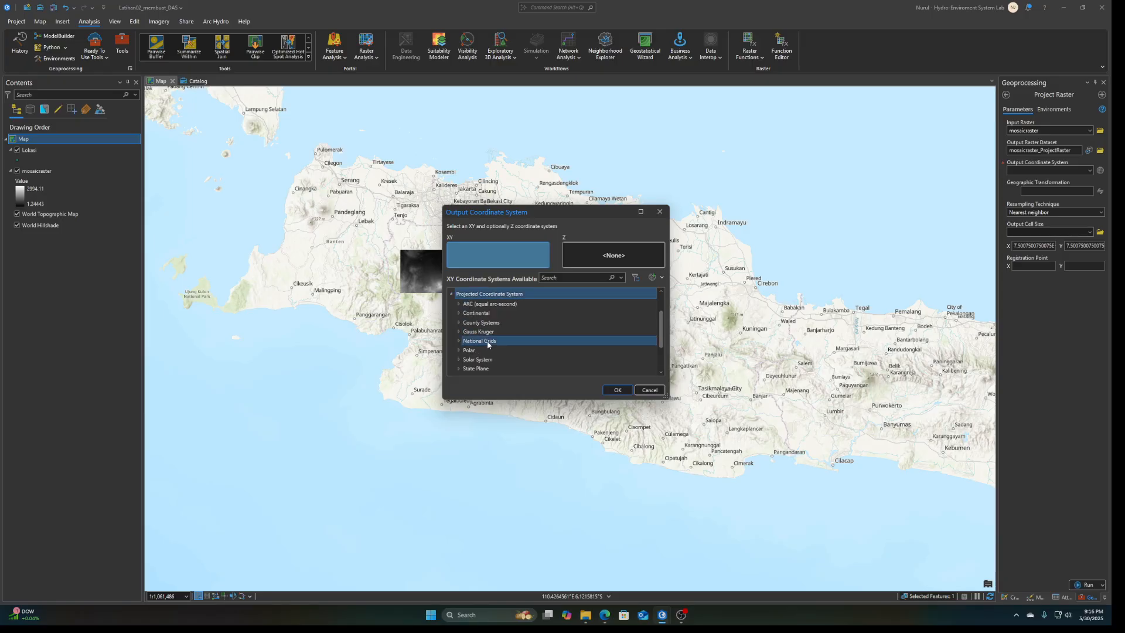
{"action": "scroll", "coordinate": [512, 347], "scroll_direction": "down", "scroll_amount": 5}
{"action": "left_click", "coordinate": [459, 352]}
{"action": "scroll", "coordinate": [518, 351], "scroll_direction": "down", "scroll_amount": 3}
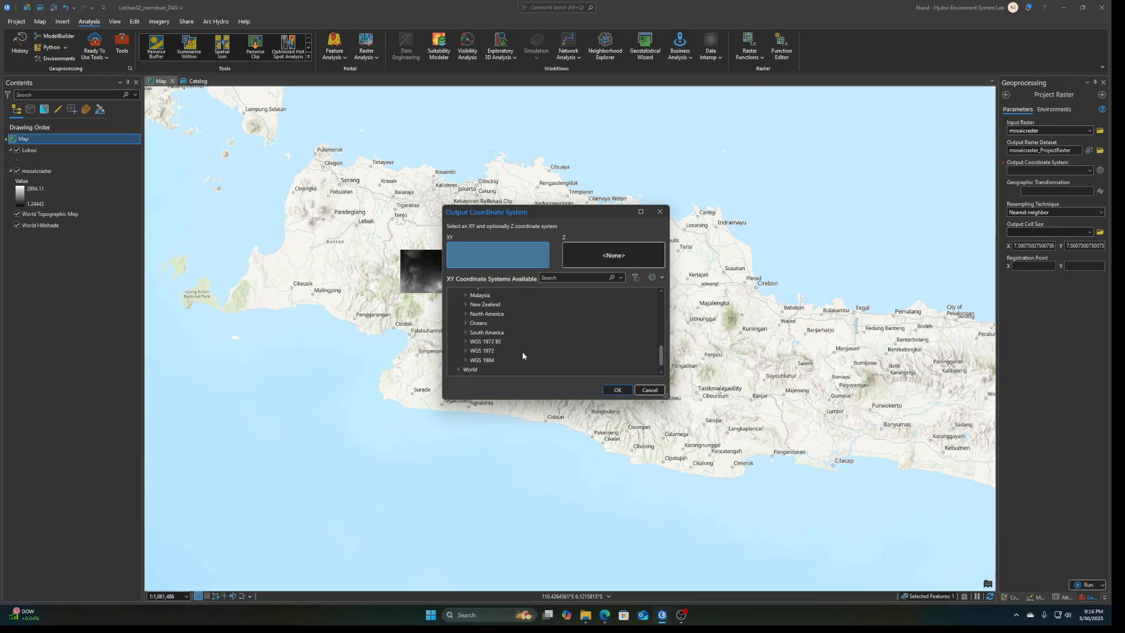
{"action": "left_click", "coordinate": [466, 352]}
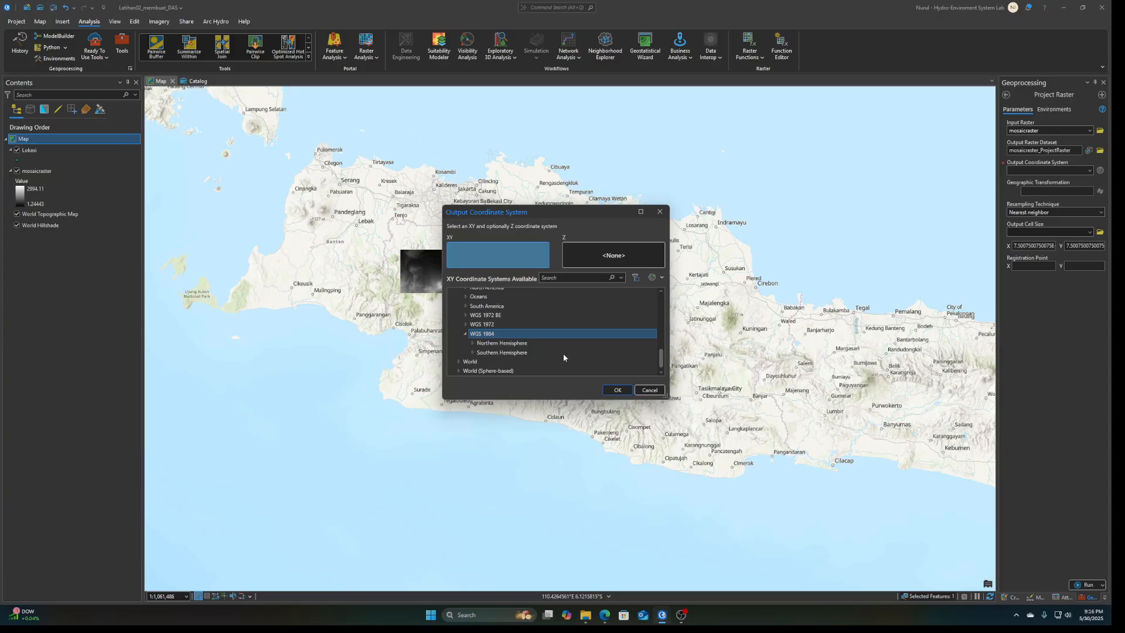
{"action": "left_click", "coordinate": [472, 353]}
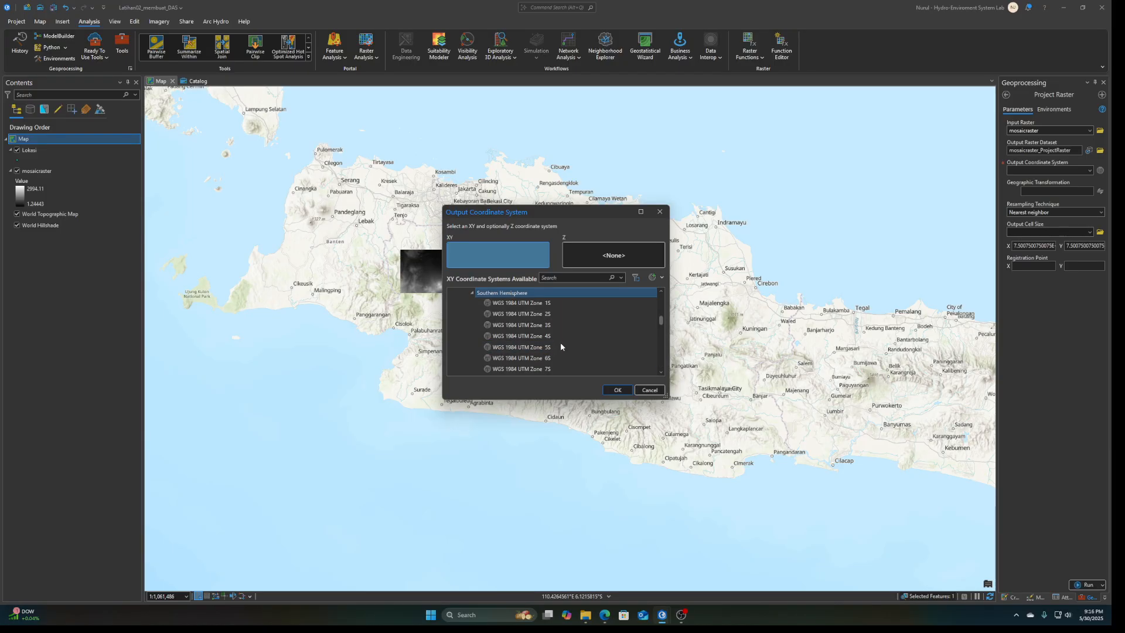
Set the output coordinate system to WGS 1984 UTM Zone 48S
{"action": "scroll", "coordinate": [560, 344], "scroll_direction": "down", "scroll_amount": 6}
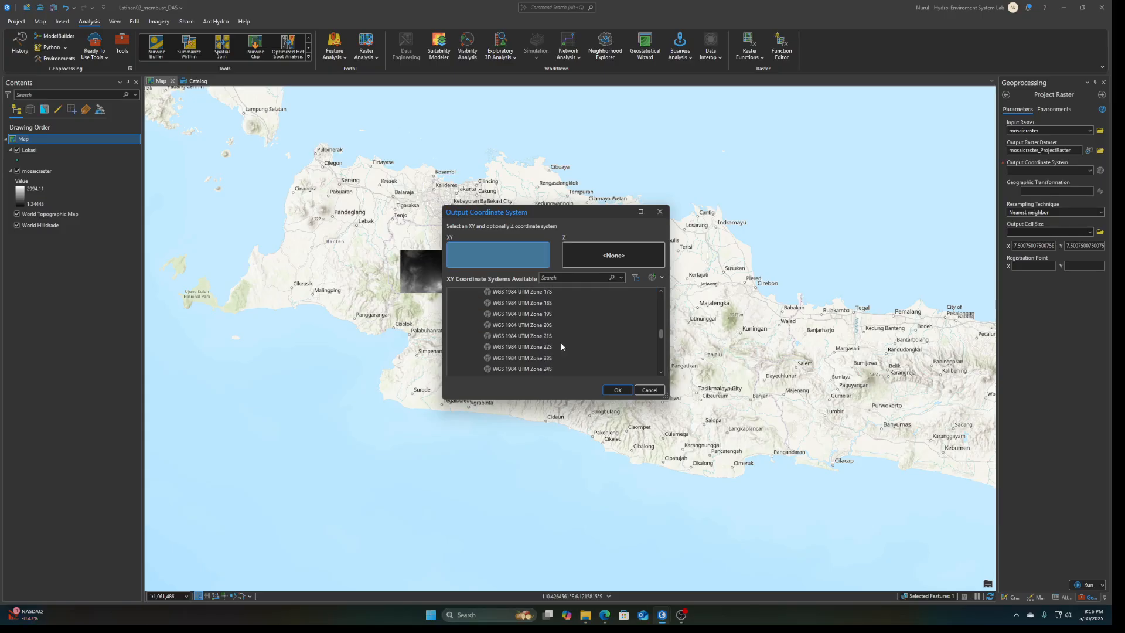
{"action": "scroll", "coordinate": [560, 345], "scroll_direction": "down", "scroll_amount": 6}
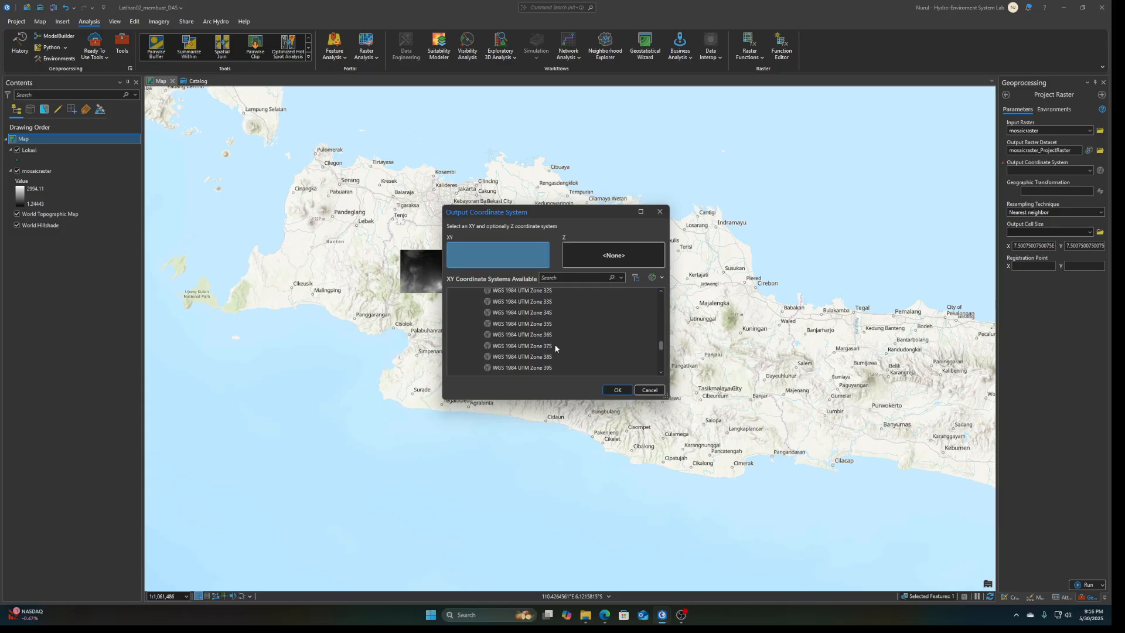
{"action": "scroll", "coordinate": [556, 348], "scroll_direction": "down", "scroll_amount": 4}
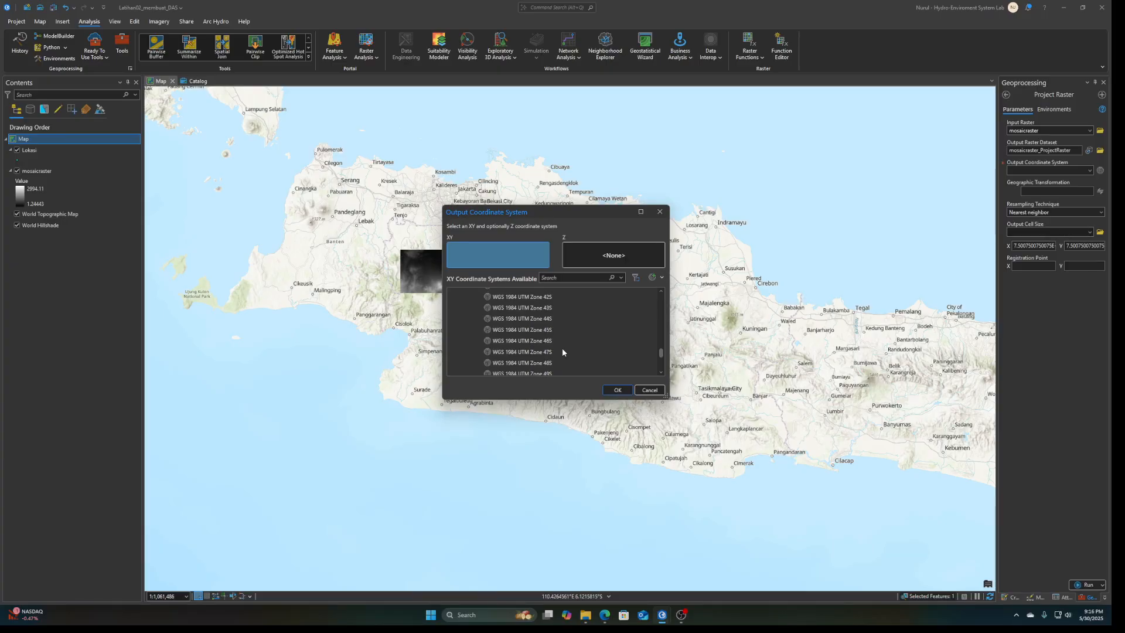
{"action": "scroll", "coordinate": [554, 350], "scroll_direction": "down", "scroll_amount": 1}
{"action": "left_click", "coordinate": [540, 353]}
{"action": "left_click", "coordinate": [539, 342]}
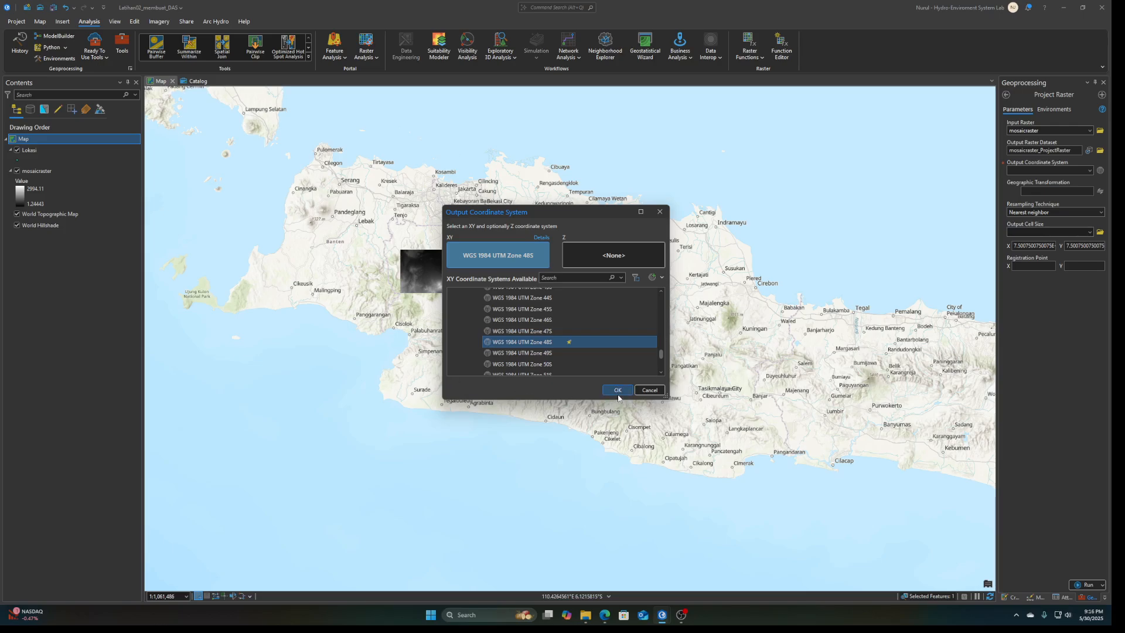
{"action": "left_click", "coordinate": [617, 390]}
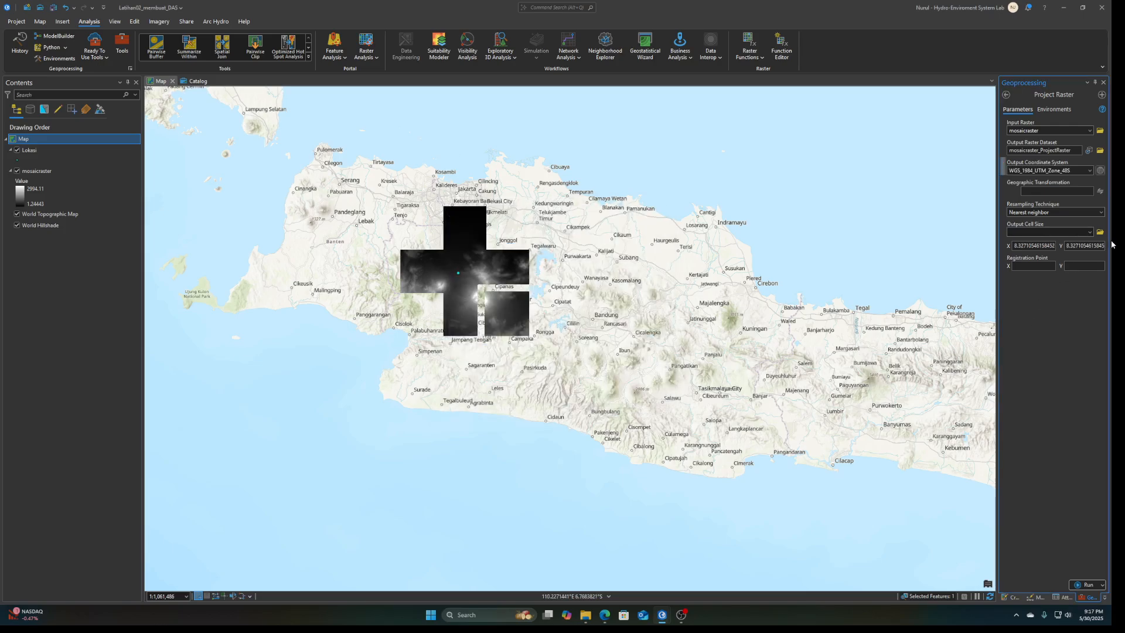
Set the resampling technique to bilinear interpolation and the X and Y output cell size to 8, and run Project Raster
{"action": "left_click", "coordinate": [1100, 212]}
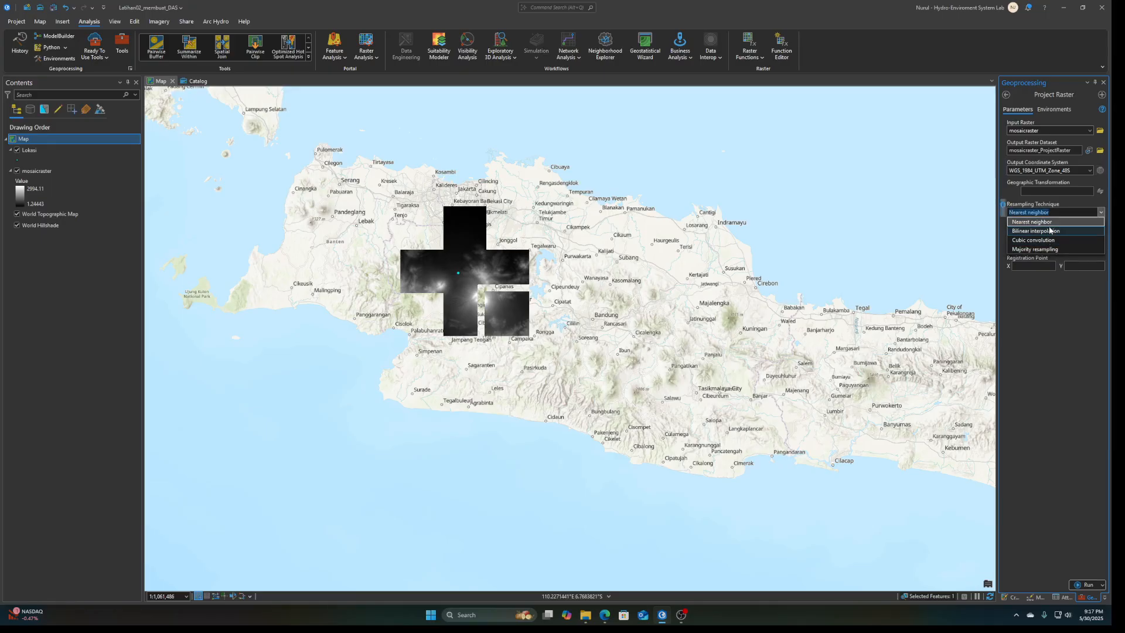
{"action": "left_click", "coordinate": [1050, 232]}
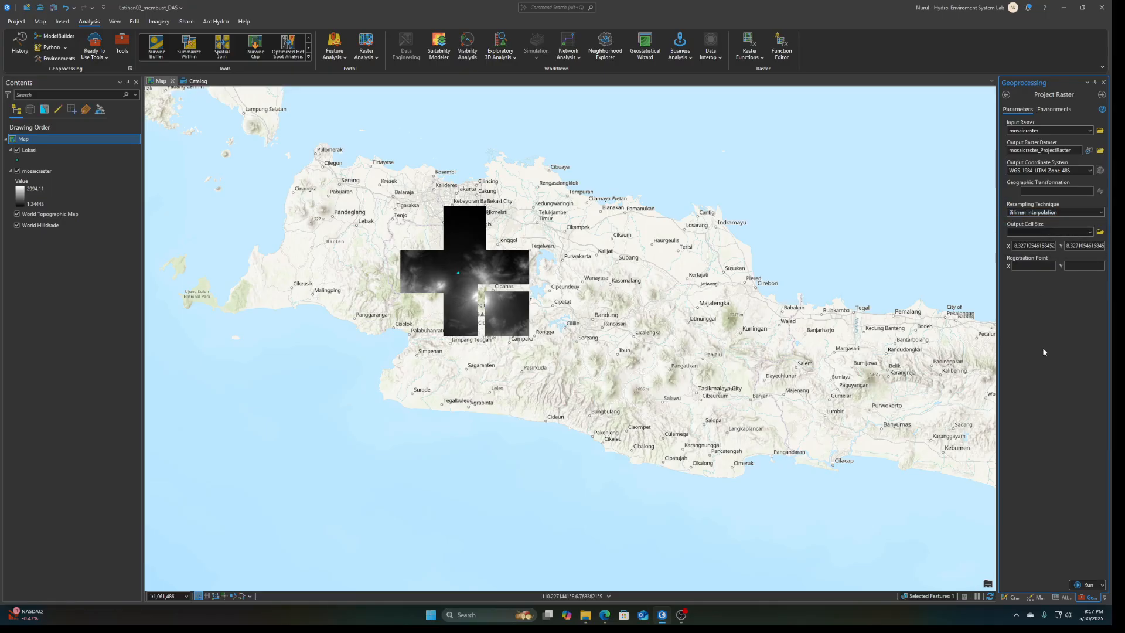
{"action": "left_click", "coordinate": [1015, 245]}
{"action": "double_click", "coordinate": [1015, 245]}
{"action": "left_click_drag", "start_coordinate": [1066, 246], "coordinate": [1111, 251]}
{"action": "type", "text": "8"}
{"action": "left_click", "coordinate": [1085, 584]}
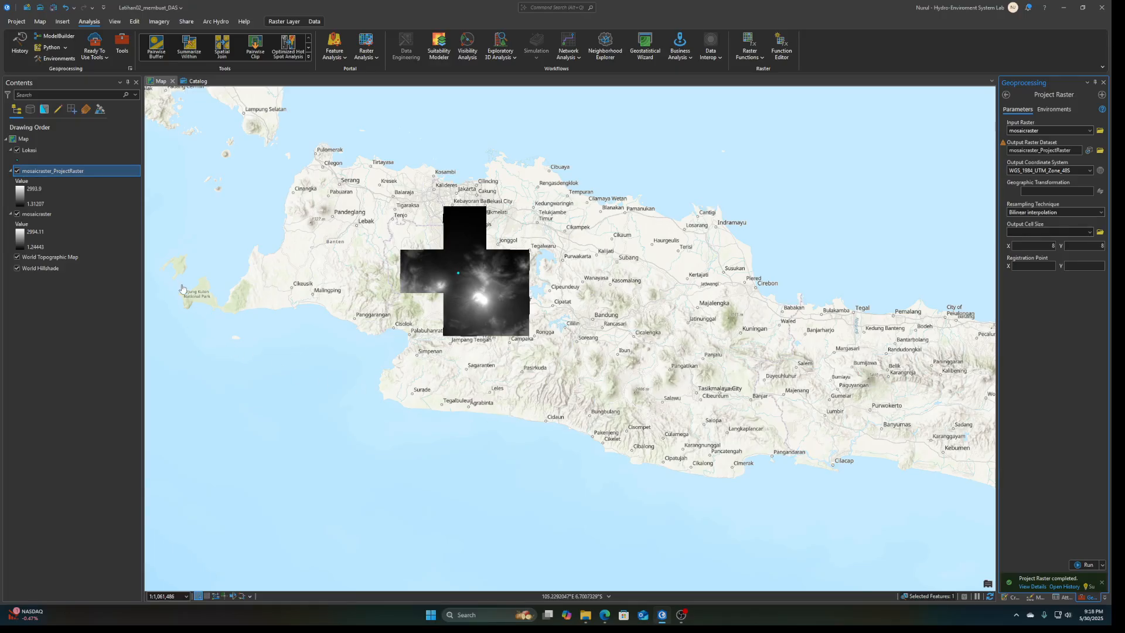
Check the spatial reference and linear unit in the source properties of the mosaicraster_ProjectRaster layer
{"action": "scroll", "coordinate": [524, 297], "scroll_direction": "up", "scroll_amount": 2}
{"action": "scroll", "coordinate": [525, 297], "scroll_direction": "down", "scroll_amount": 2}
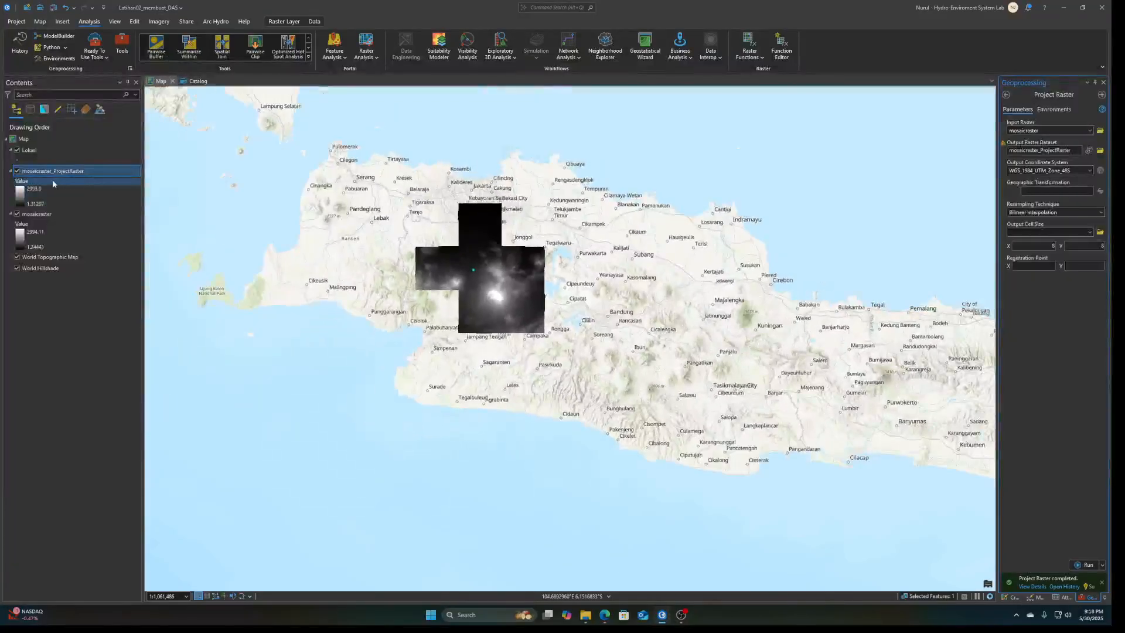
{"action": "right_click", "coordinate": [67, 171]}
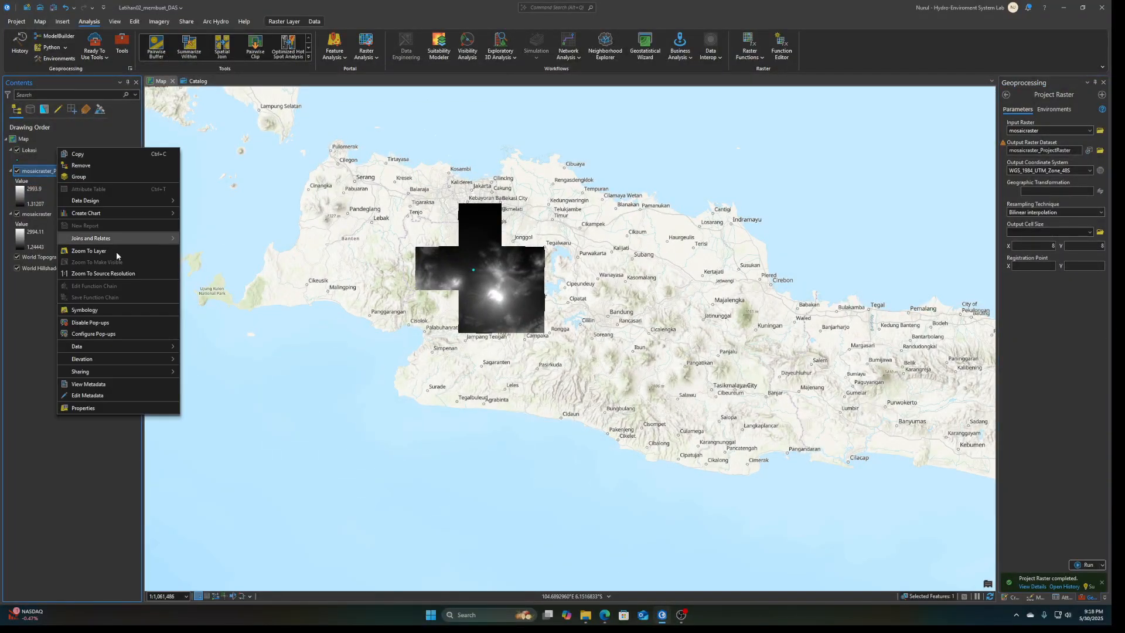
{"action": "left_click", "coordinate": [100, 408]}
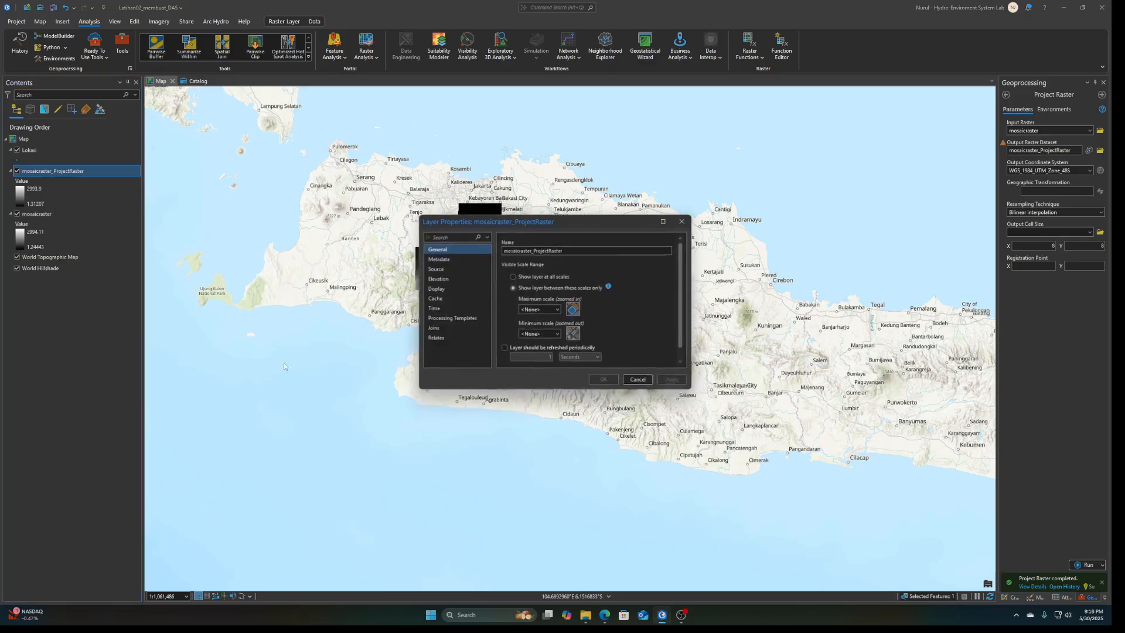
{"action": "left_click", "coordinate": [439, 270]}
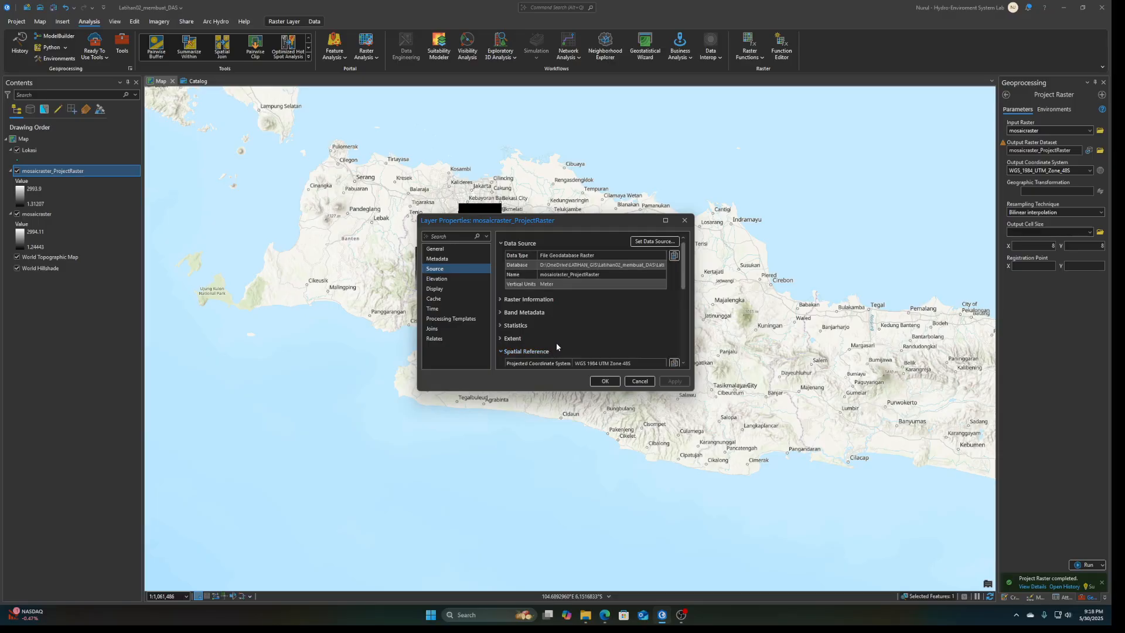
{"action": "scroll", "coordinate": [556, 344], "scroll_direction": "down", "scroll_amount": 3}
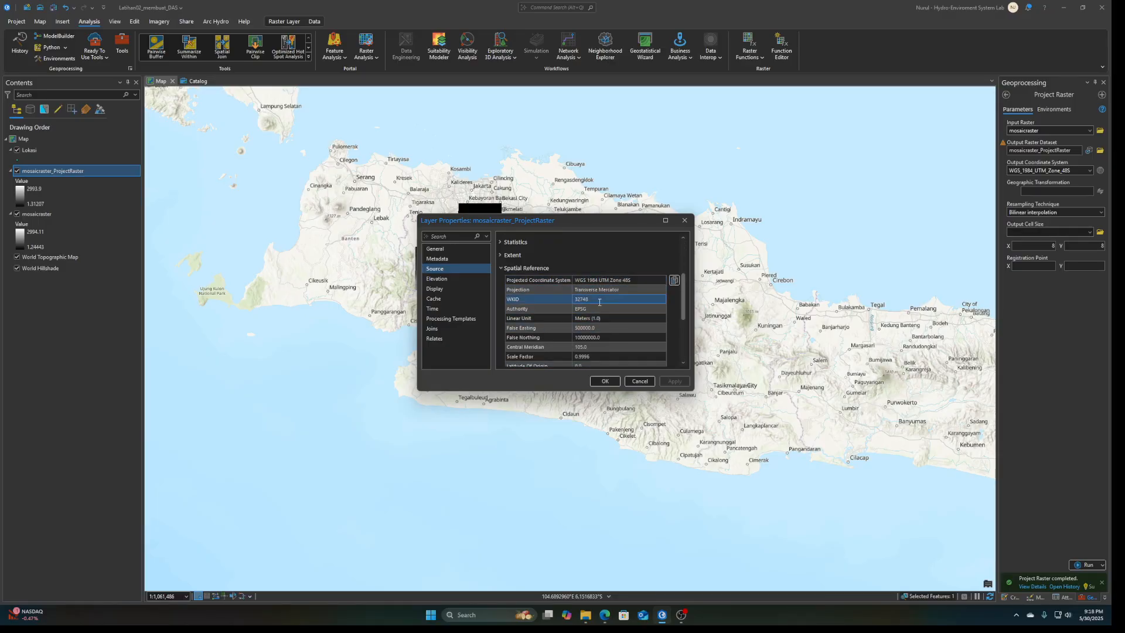
{"action": "left_click", "coordinate": [597, 318]}
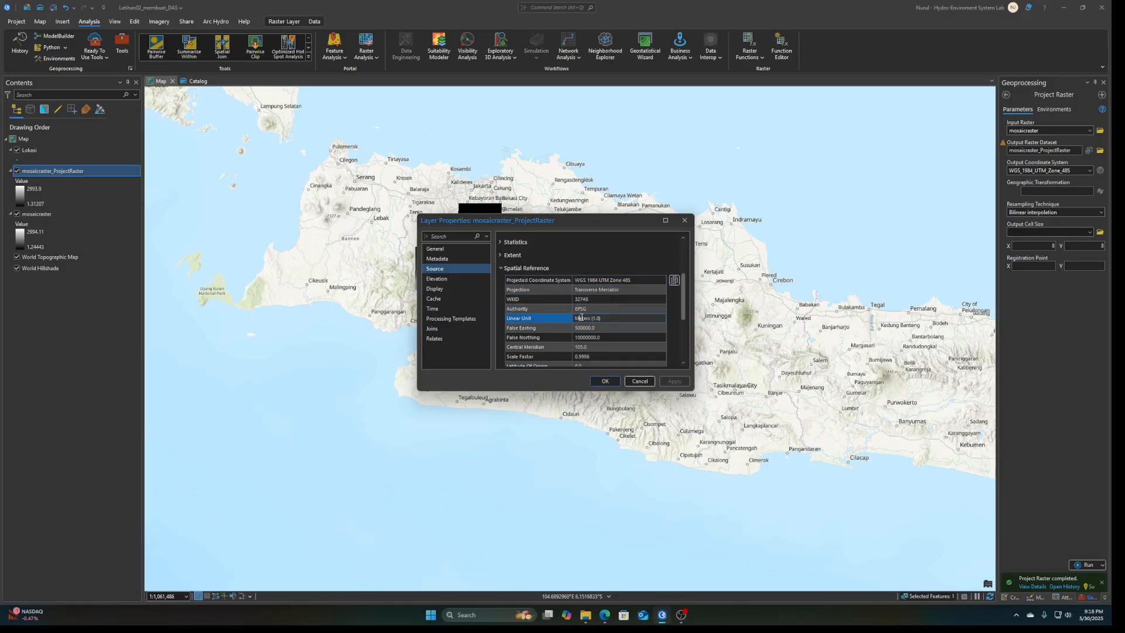
{"action": "left_click", "coordinate": [640, 381]}
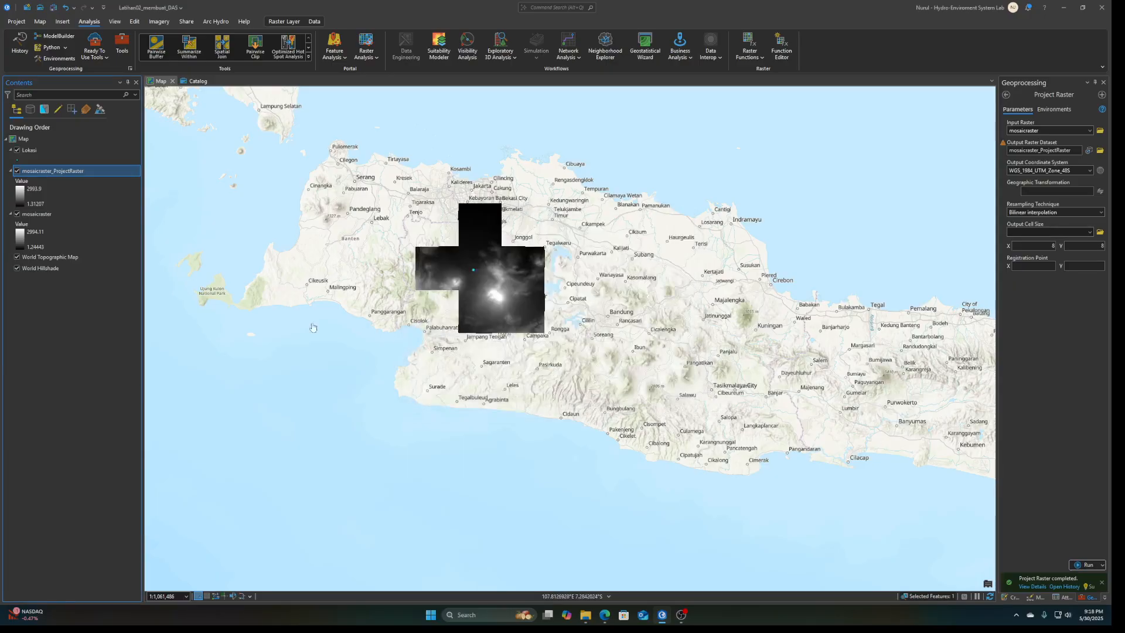
Remove the unprojected mosaicraster layer from the map and save the project
{"action": "right_click", "coordinate": [33, 214]}
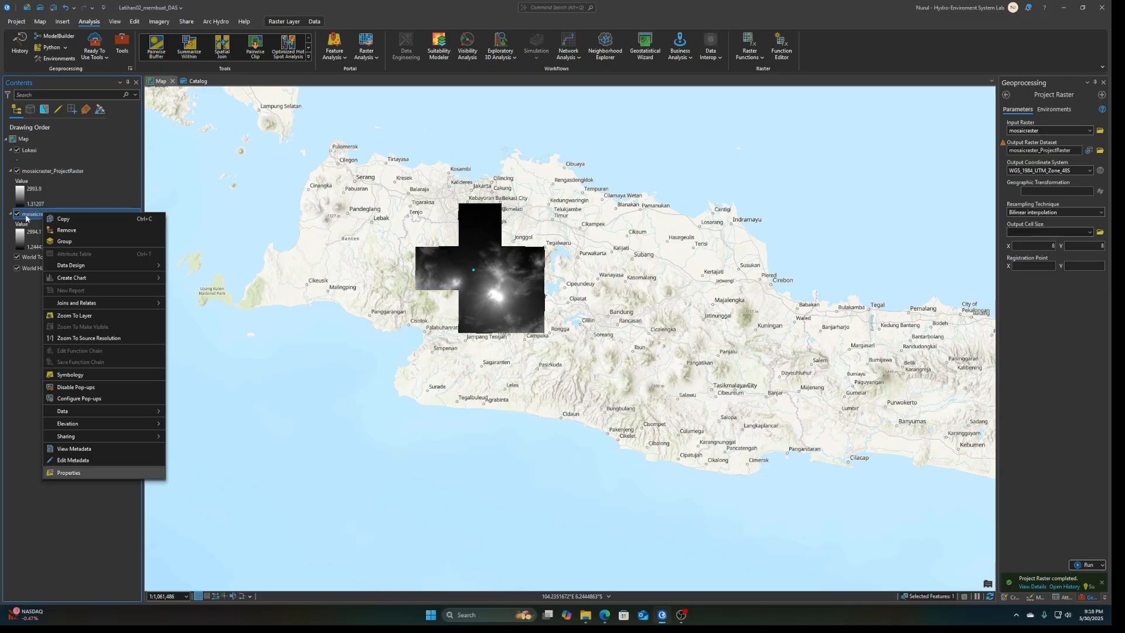
{"action": "left_click", "coordinate": [69, 234]}
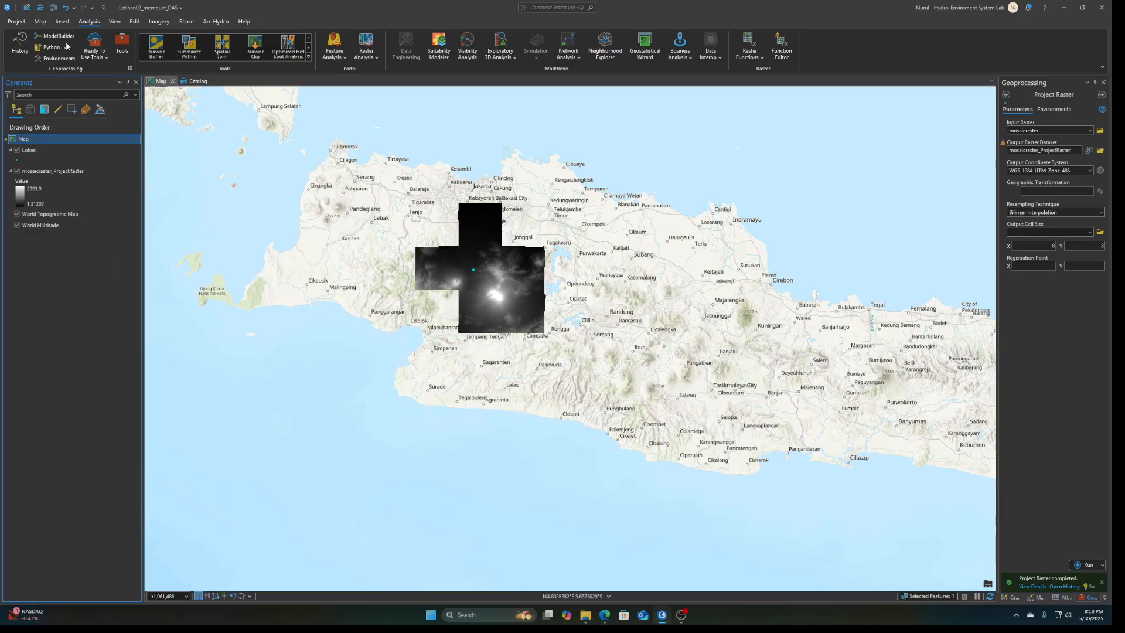
{"action": "left_click", "coordinate": [53, 8]}
Return to the toolbox list, clear the tool search, and expand the Hydrology toolset under Spatial Analyst Tools
{"action": "left_click", "coordinate": [1006, 95]}
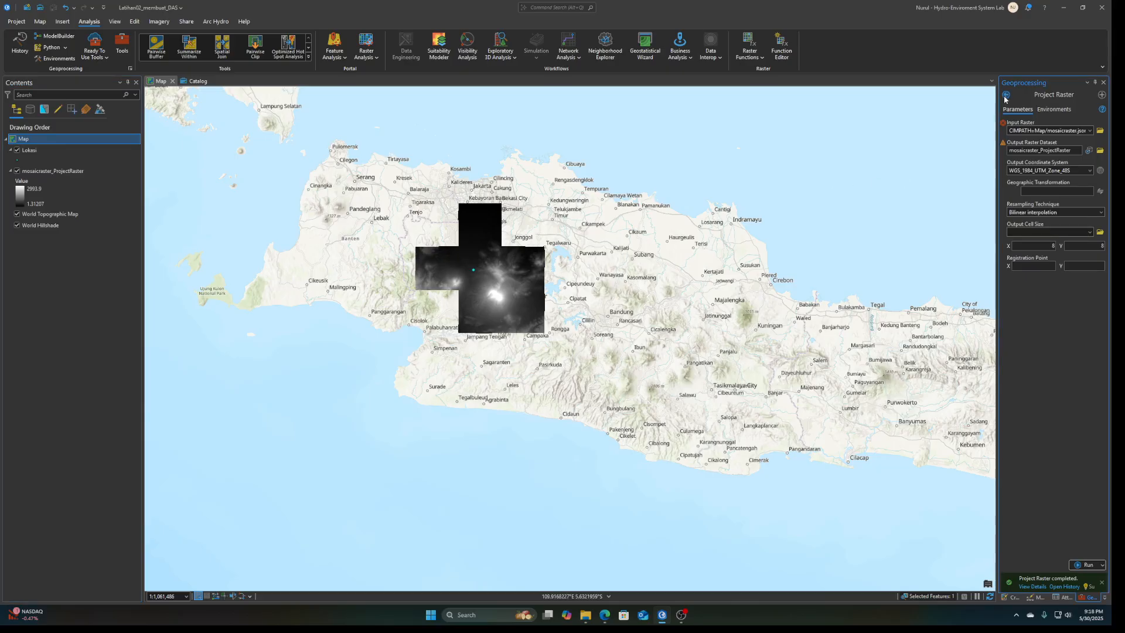
{"action": "left_click", "coordinate": [1005, 94]}
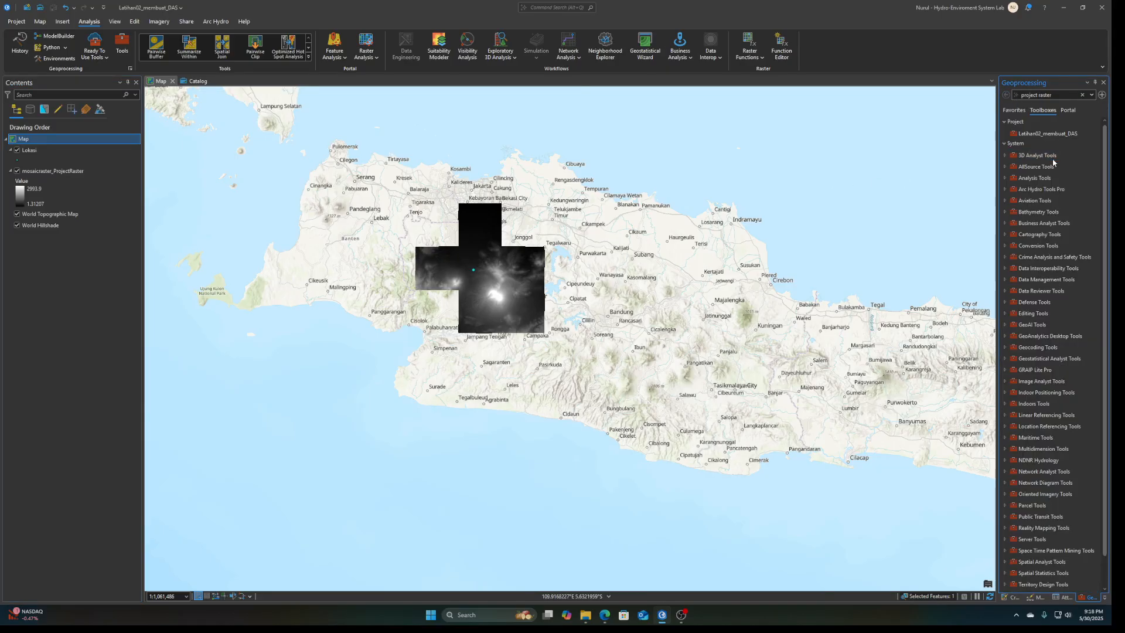
{"action": "left_click", "coordinate": [1082, 95]}
{"action": "scroll", "coordinate": [1051, 296], "scroll_direction": "down", "scroll_amount": 1}
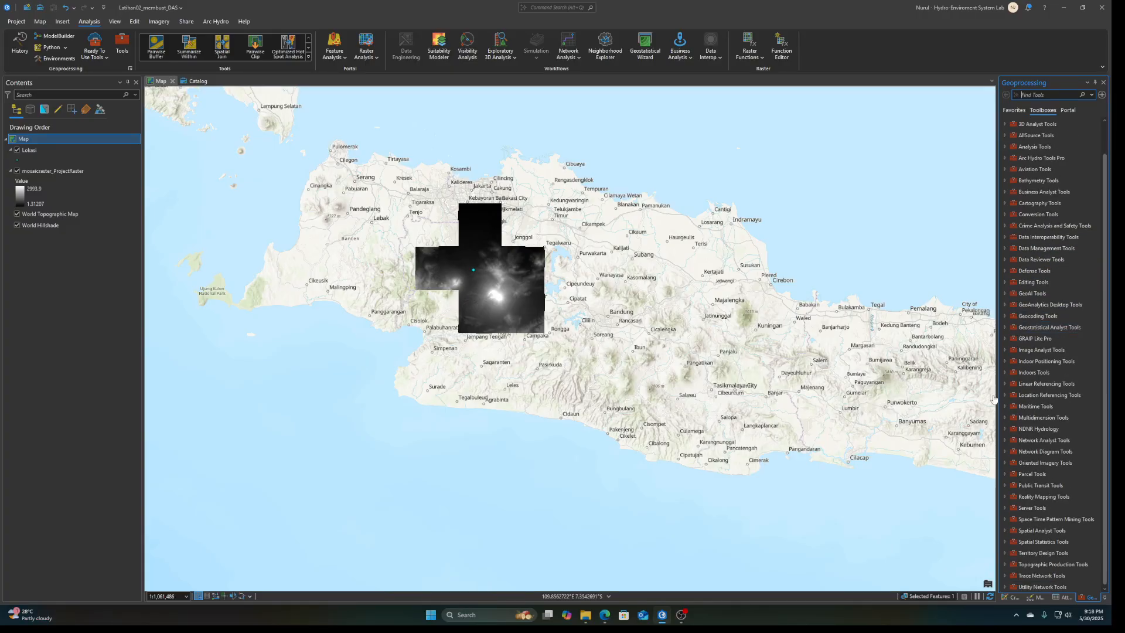
{"action": "scroll", "coordinate": [1056, 422], "scroll_direction": "up", "scroll_amount": 1}
{"action": "scroll", "coordinate": [1057, 424], "scroll_direction": "down", "scroll_amount": 1}
{"action": "left_click", "coordinate": [1047, 530]}
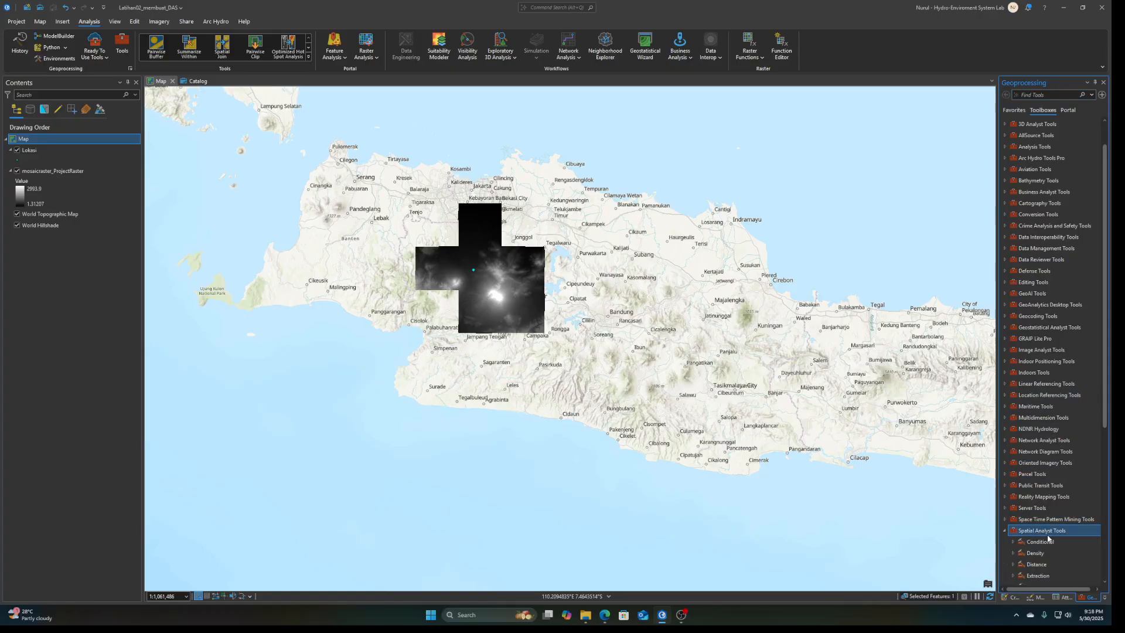
{"action": "scroll", "coordinate": [1048, 530], "scroll_direction": "down", "scroll_amount": 3}
{"action": "left_click", "coordinate": [1053, 526]}
Run the Fill tool with mosaicraster_ProjectRaster as the input surface raster, leaving the Z limit empty
{"action": "scroll", "coordinate": [911, 498], "scroll_direction": "down", "scroll_amount": 7}
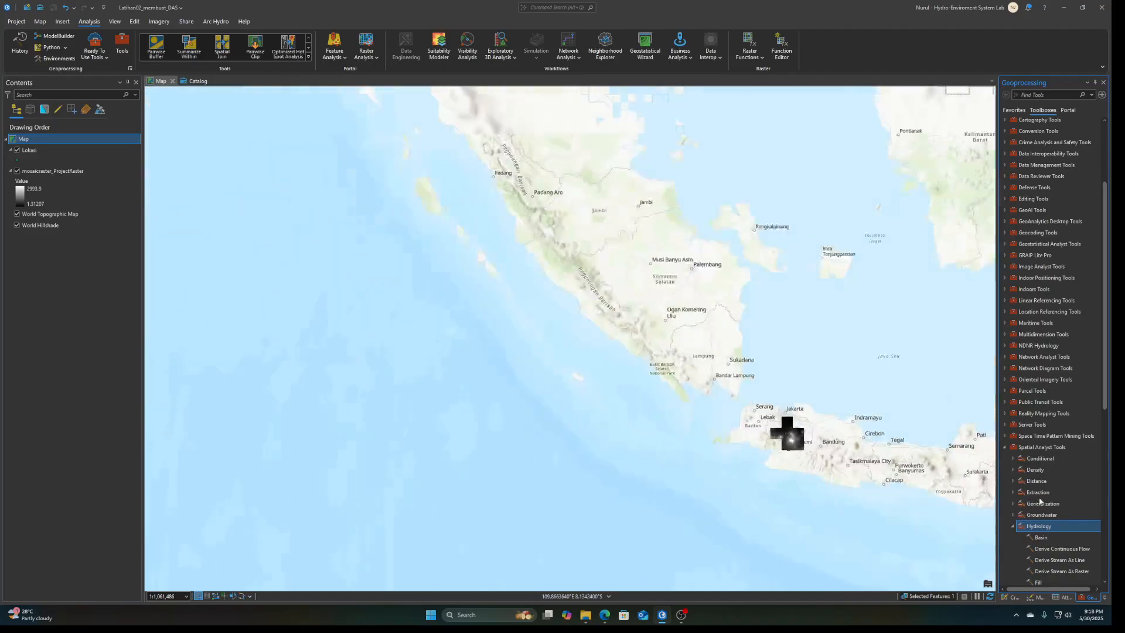
{"action": "scroll", "coordinate": [963, 510], "scroll_direction": "up", "scroll_amount": 5}
{"action": "left_click_drag", "start_coordinate": [967, 512], "coordinate": [923, 450]}
{"action": "scroll", "coordinate": [1054, 462], "scroll_direction": "down", "scroll_amount": 6}
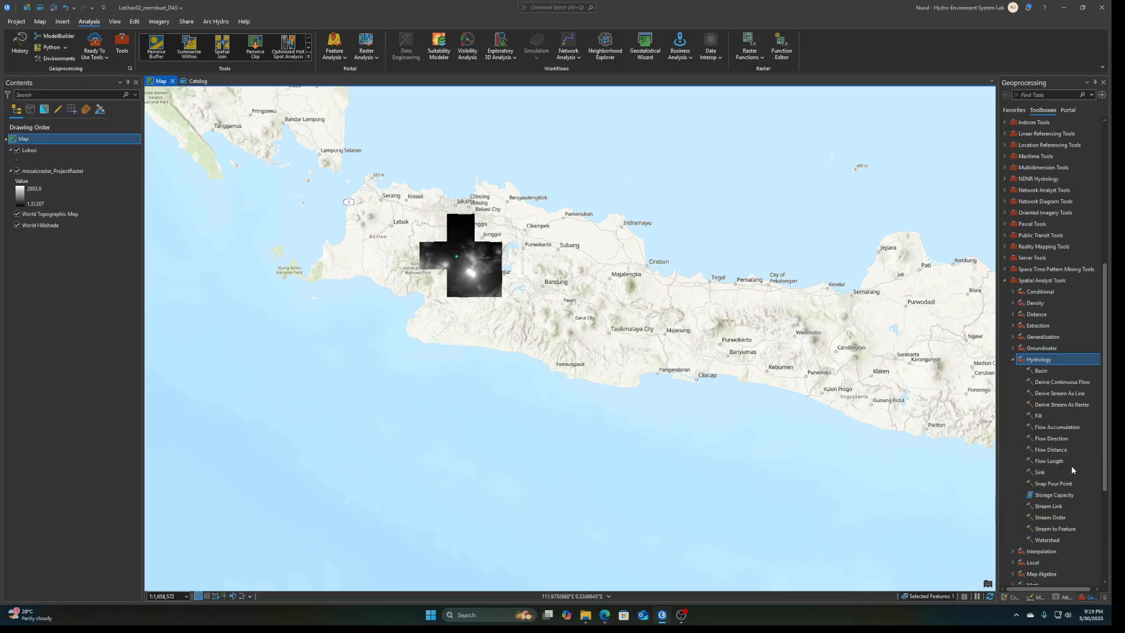
{"action": "left_click", "coordinate": [1039, 416]}
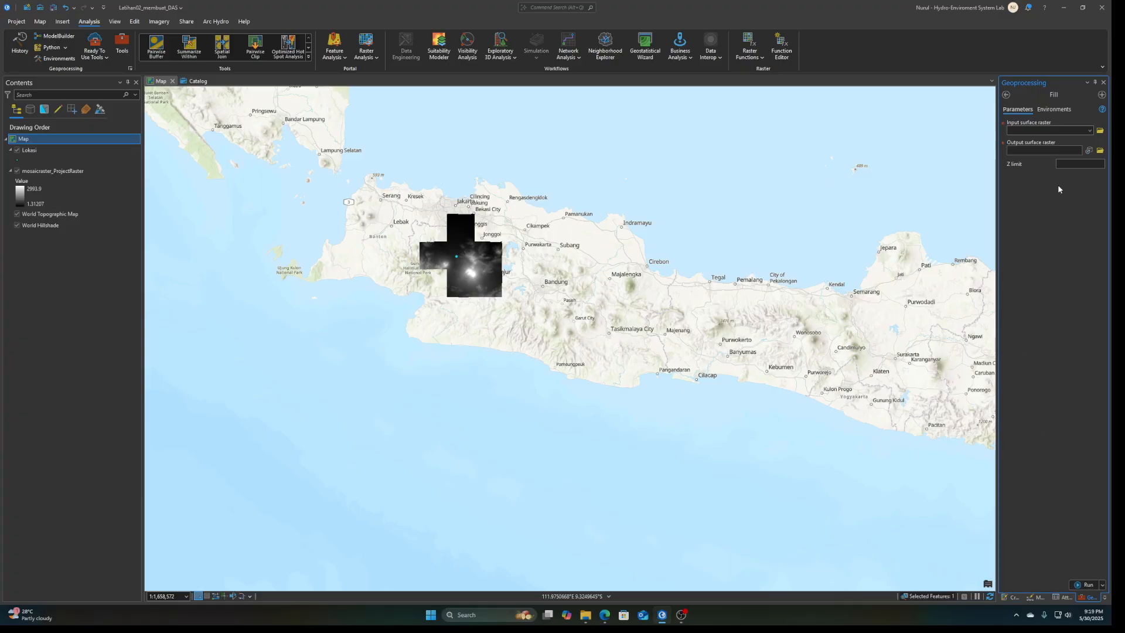
{"action": "left_click", "coordinate": [1089, 130]}
{"action": "left_click", "coordinate": [1067, 143]}
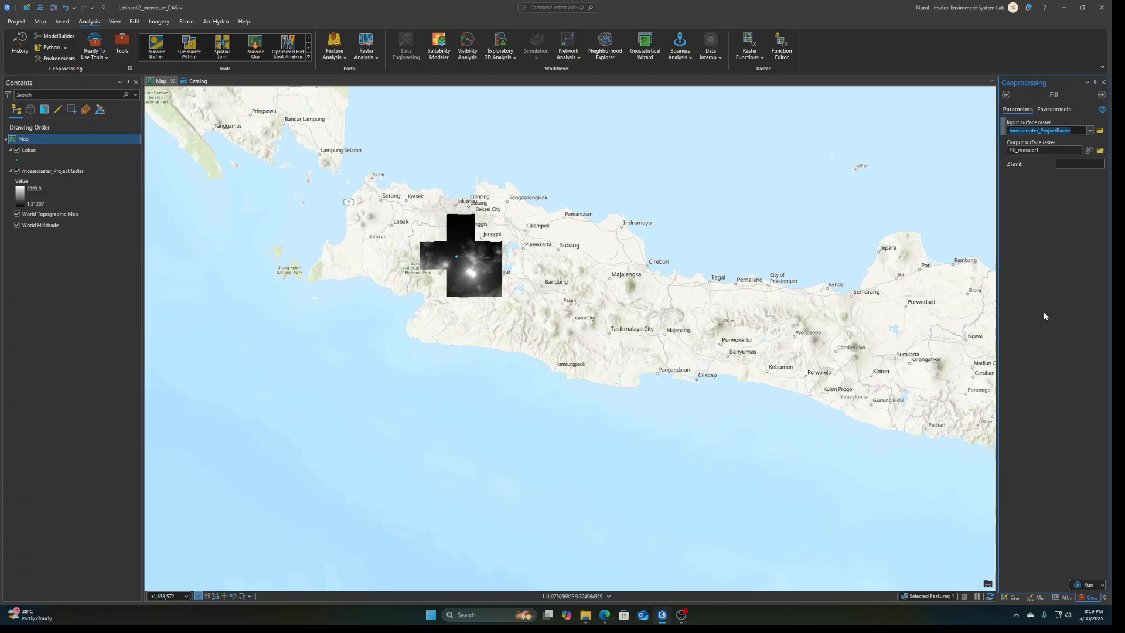
{"action": "left_click", "coordinate": [1083, 585]}
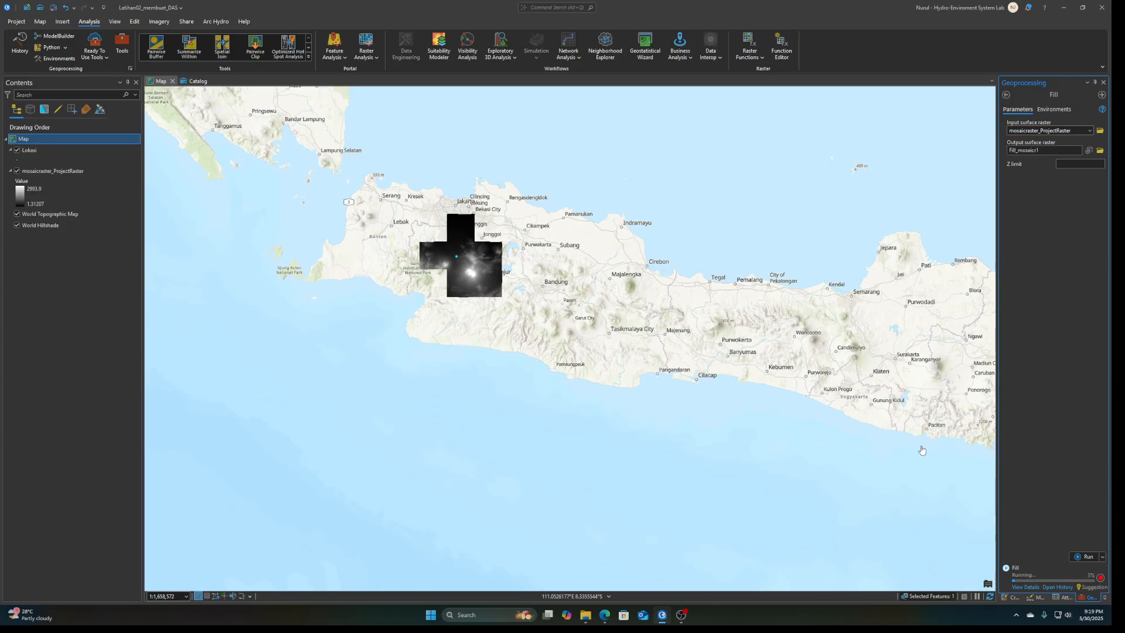
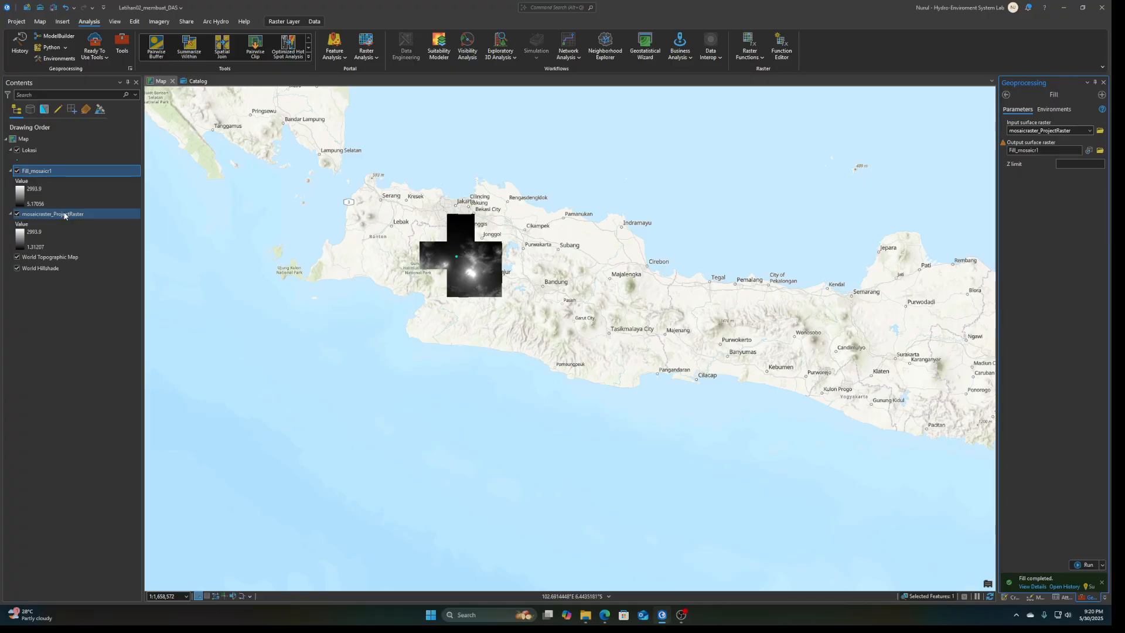
Remove the mosaicraster_ProjectRaster layer from the map and save the project
{"action": "right_click", "coordinate": [64, 214]}
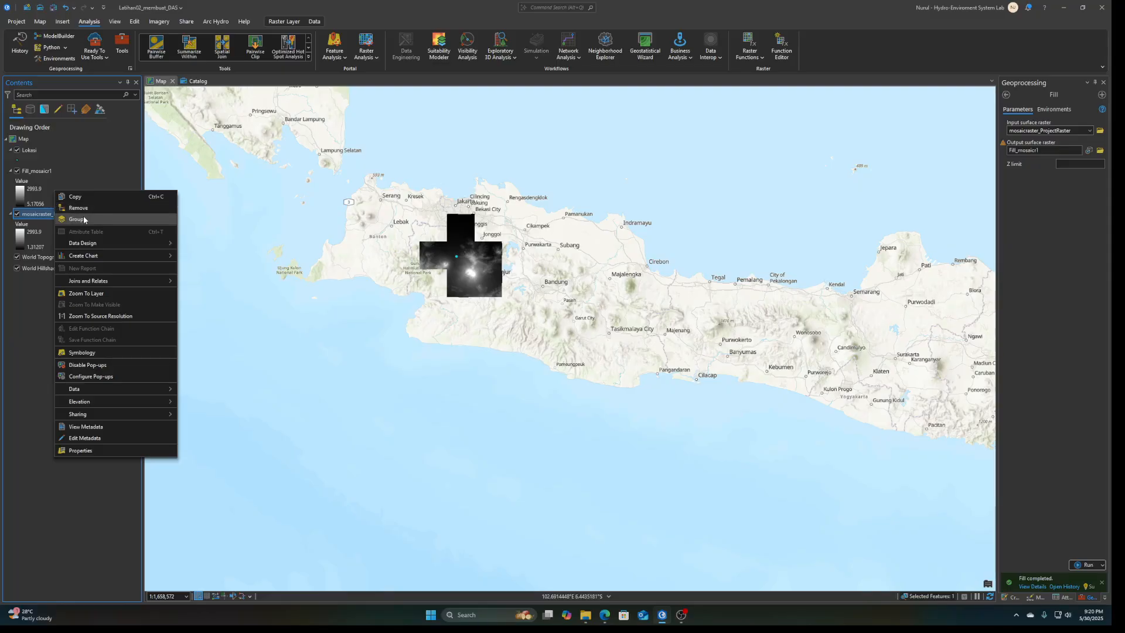
{"action": "left_click", "coordinate": [85, 208]}
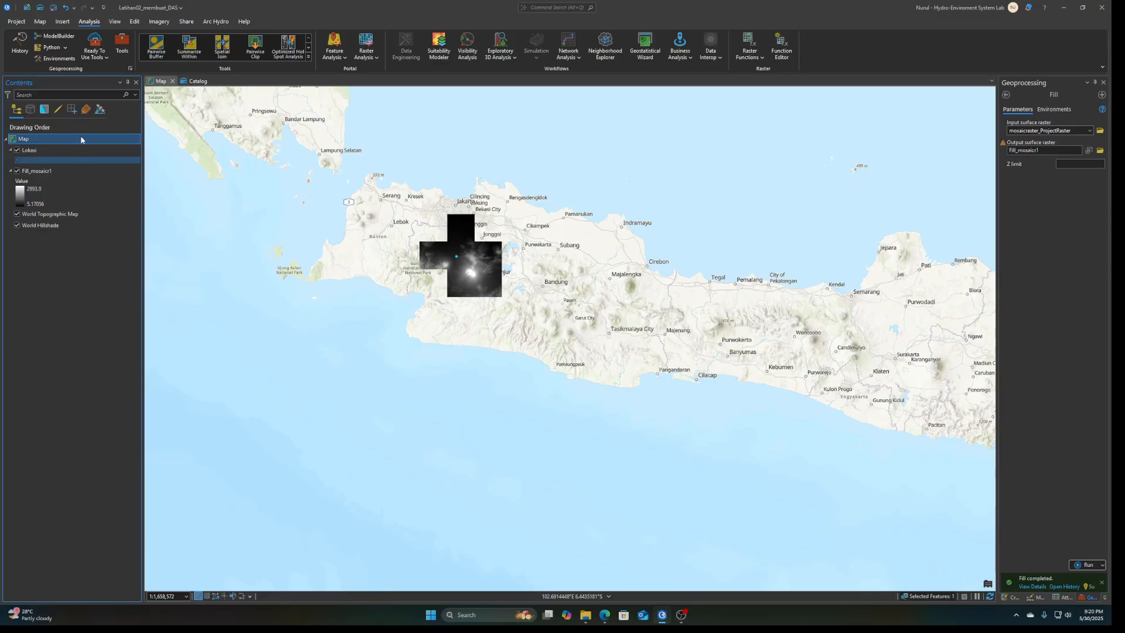
{"action": "left_click", "coordinate": [53, 8]}
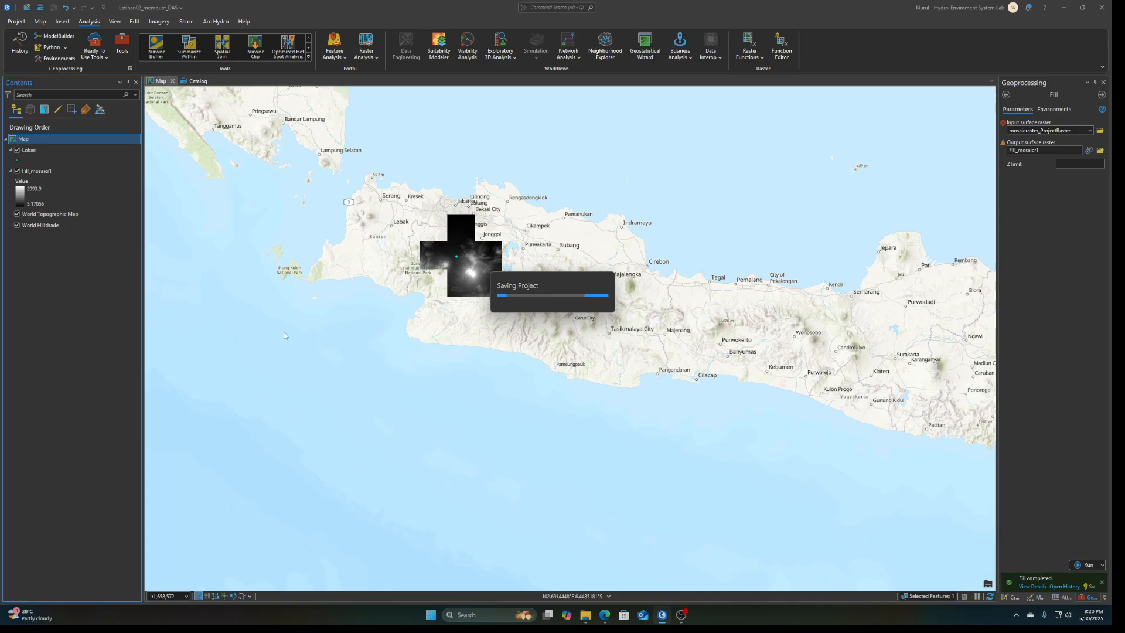
Run the Flow Direction tool with Fill_mosaicr1 as the input surface raster and the D8 flow direction type
{"action": "left_click", "coordinate": [1006, 95]}
{"action": "scroll", "coordinate": [989, 434], "scroll_direction": "down", "scroll_amount": 3}
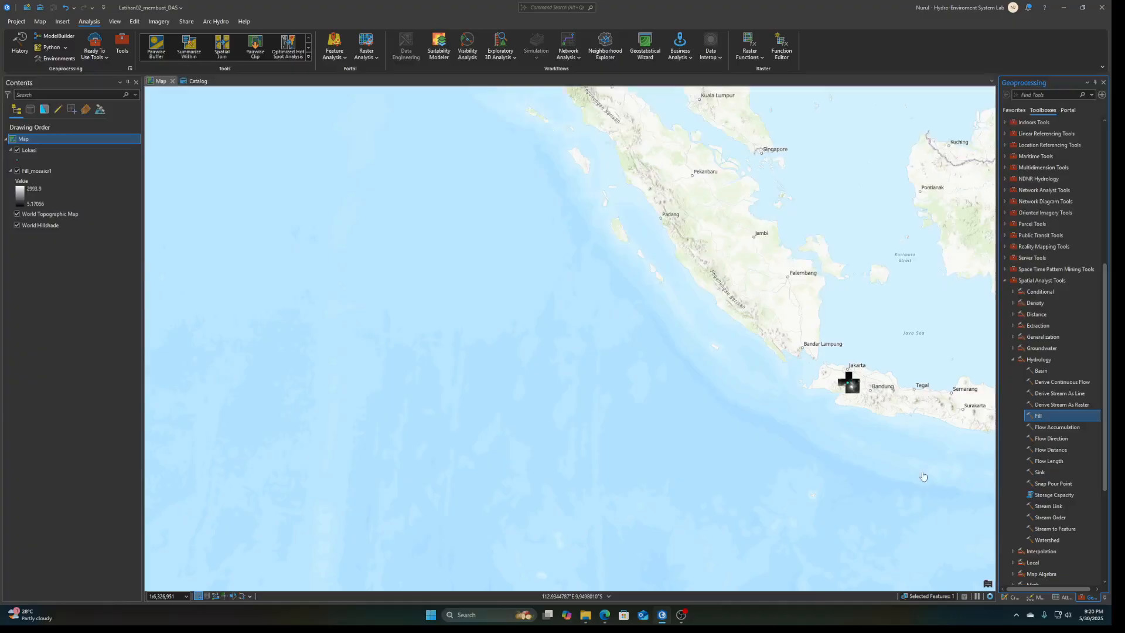
{"action": "left_click", "coordinate": [1053, 439]}
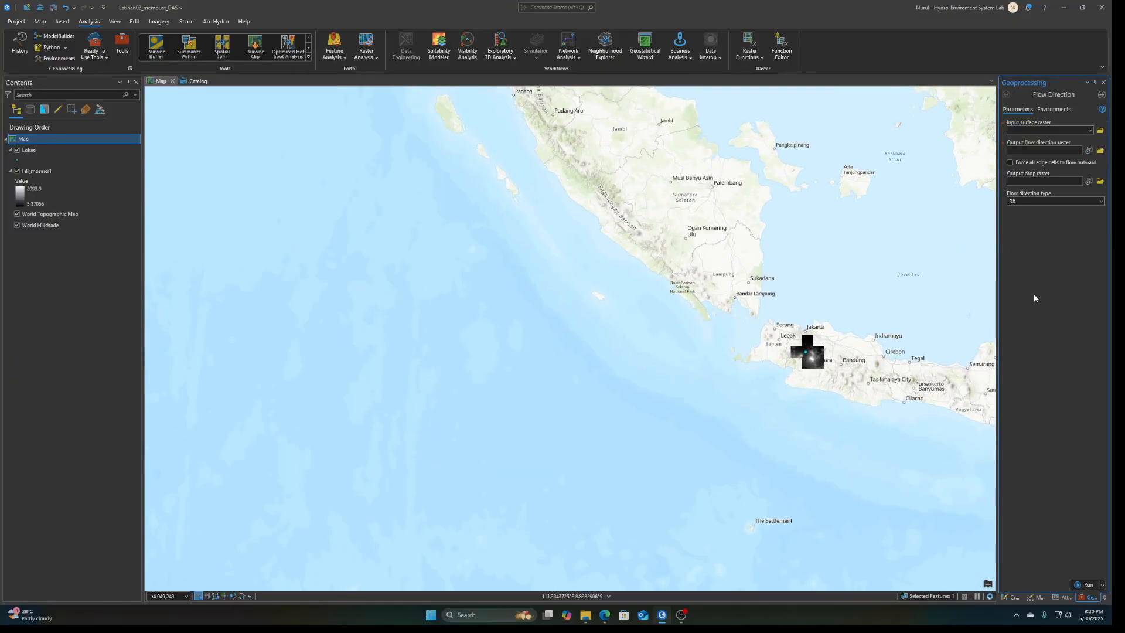
{"action": "left_click", "coordinate": [1089, 132]}
{"action": "left_click", "coordinate": [1062, 140]}
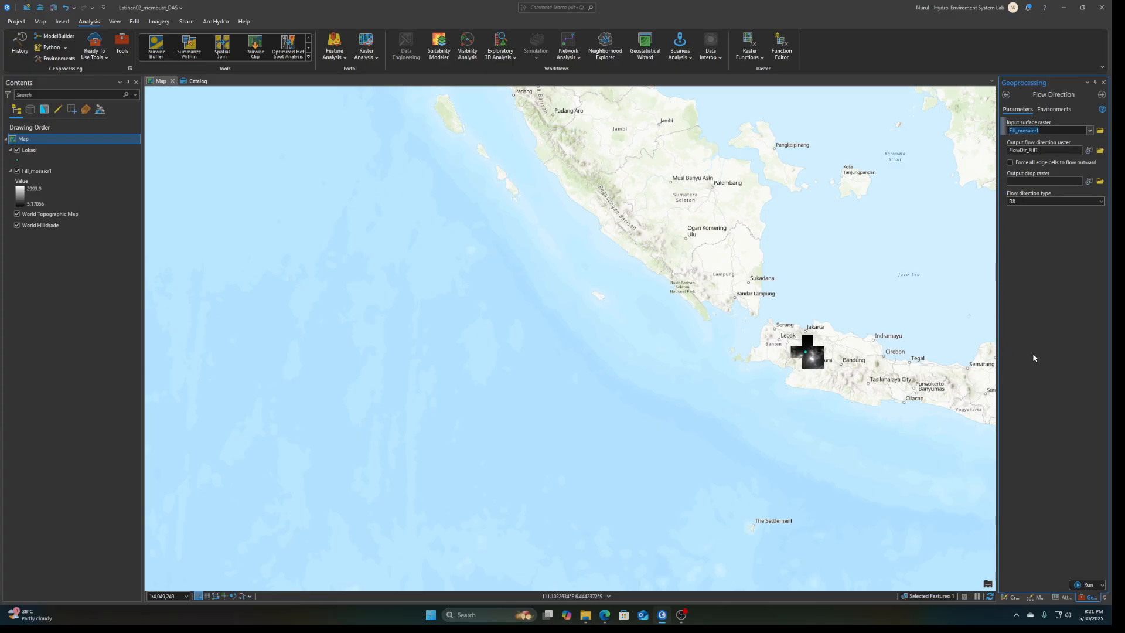
{"action": "left_click", "coordinate": [1084, 586]}
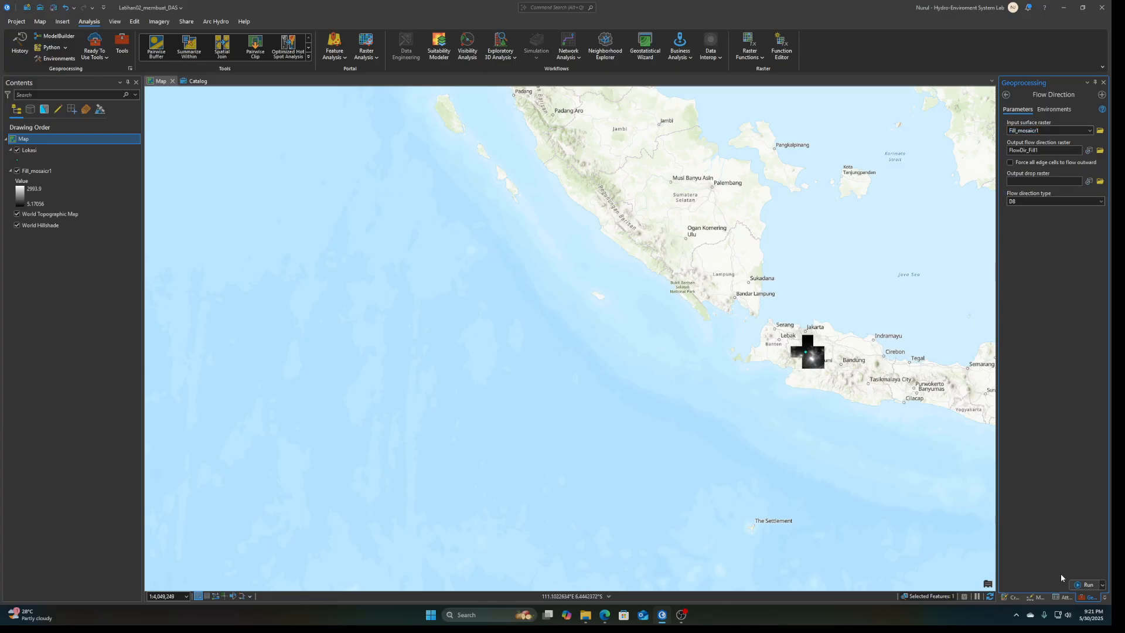
{"action": "scroll", "coordinate": [842, 348], "scroll_direction": "up", "scroll_amount": 1}
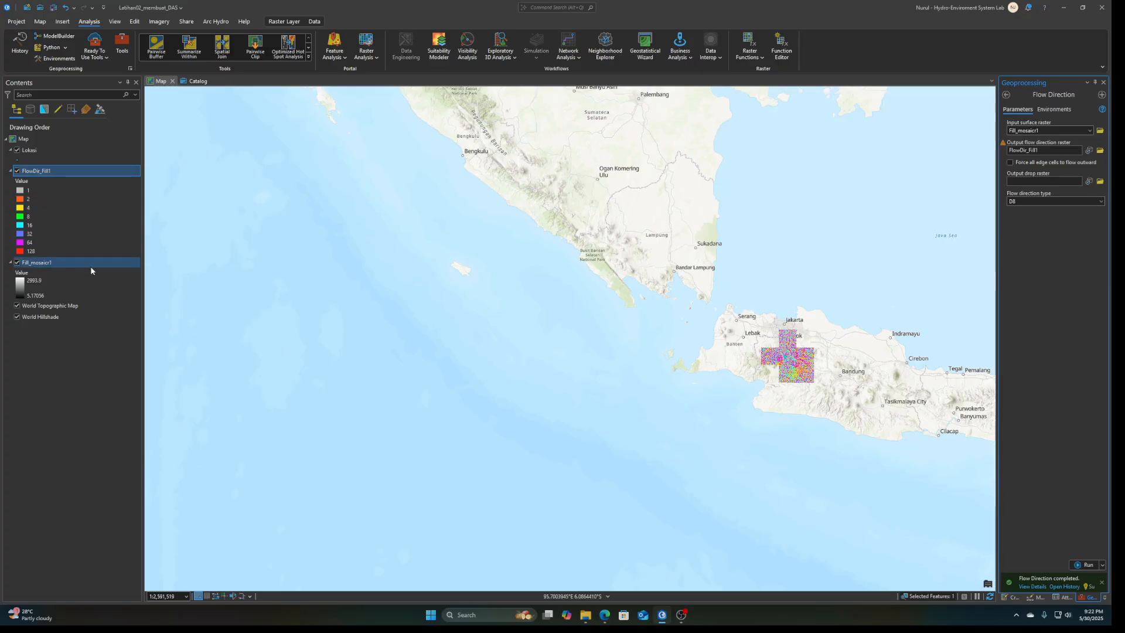
{"action": "scroll", "coordinate": [792, 363], "scroll_direction": "up", "scroll_amount": 5}
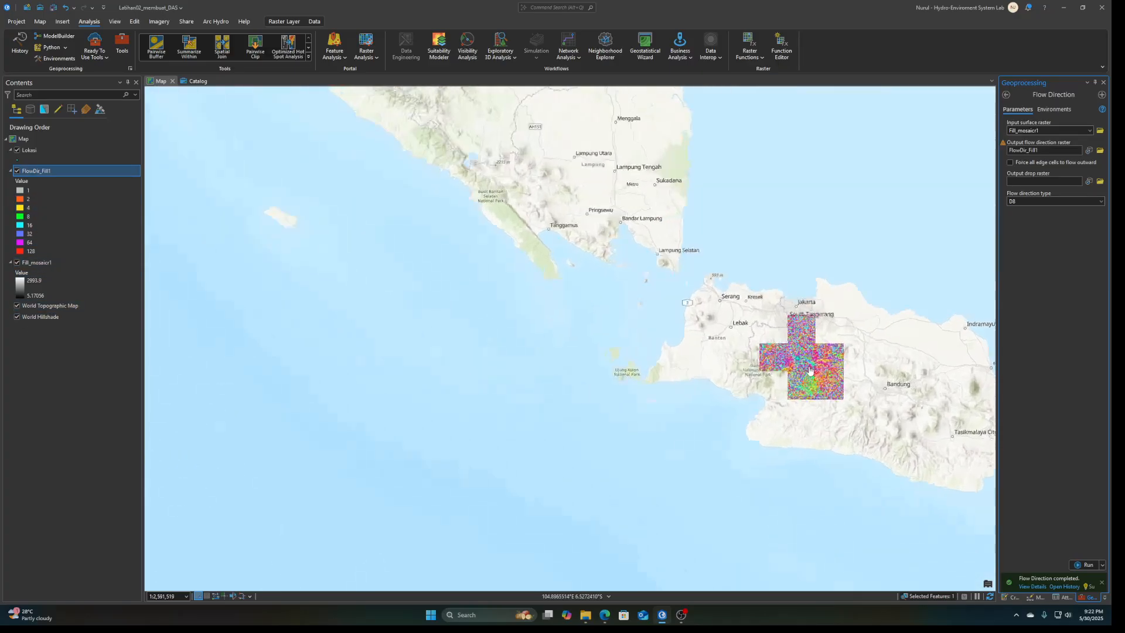
{"action": "scroll", "coordinate": [798, 360], "scroll_direction": "up", "scroll_amount": 3}
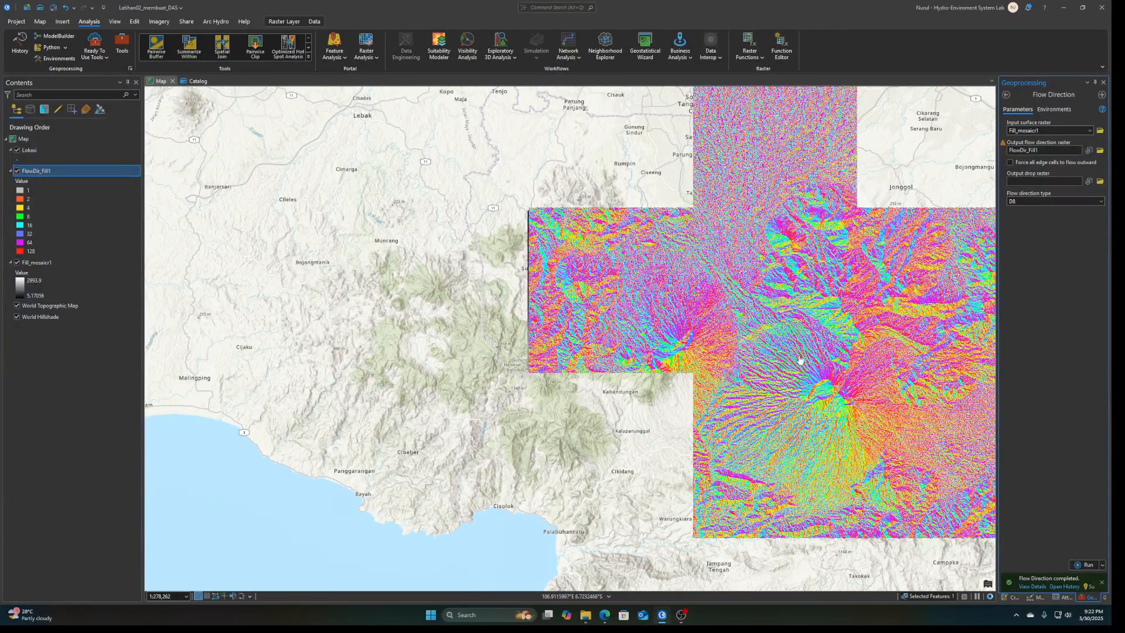
{"action": "left_click_drag", "start_coordinate": [798, 364], "coordinate": [579, 340]}
{"action": "scroll", "coordinate": [578, 339], "scroll_direction": "up", "scroll_amount": 3}
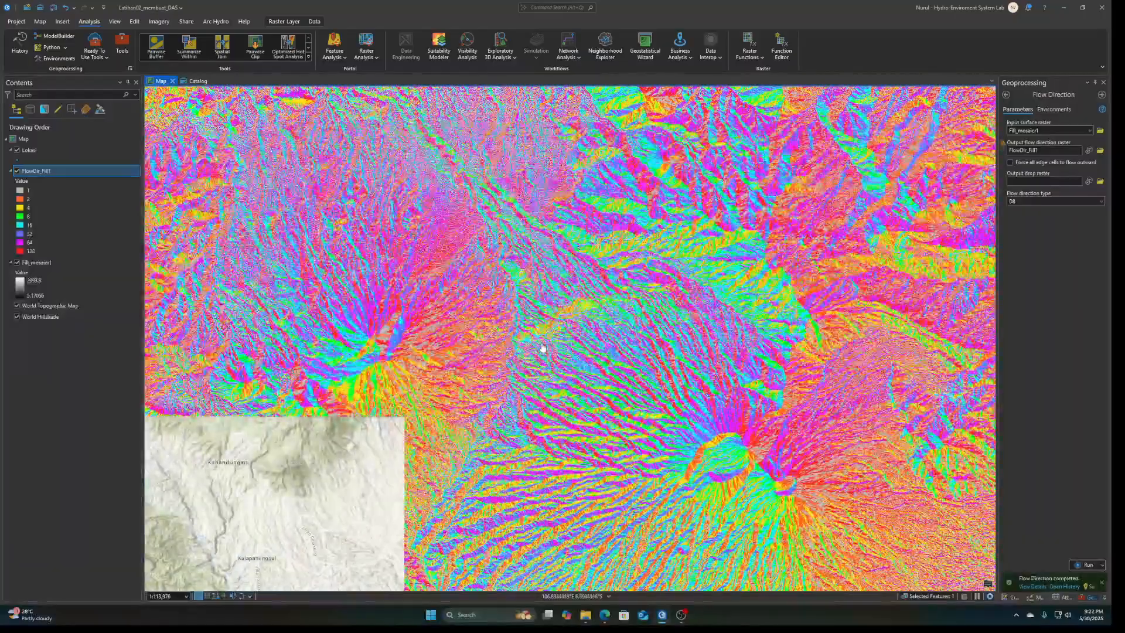
Run Derive Stream As Line on Fill_mosaicr1 with an accumulation threshold of 5000000 square meters and the Constant designation method
{"action": "left_click", "coordinate": [1005, 95]}
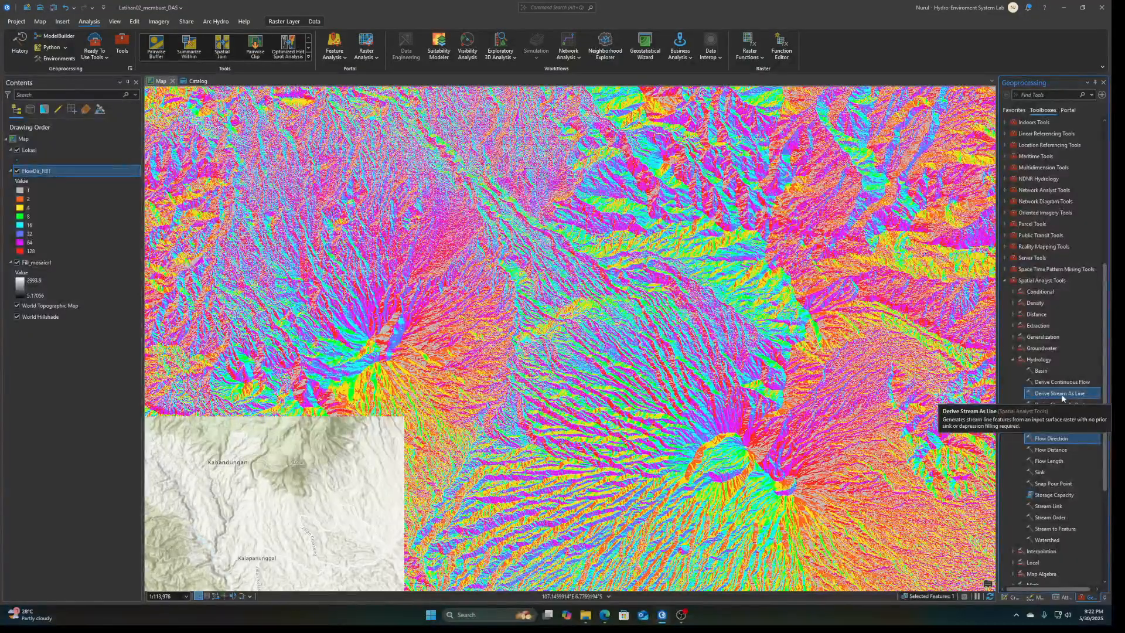
{"action": "left_click", "coordinate": [1061, 396]}
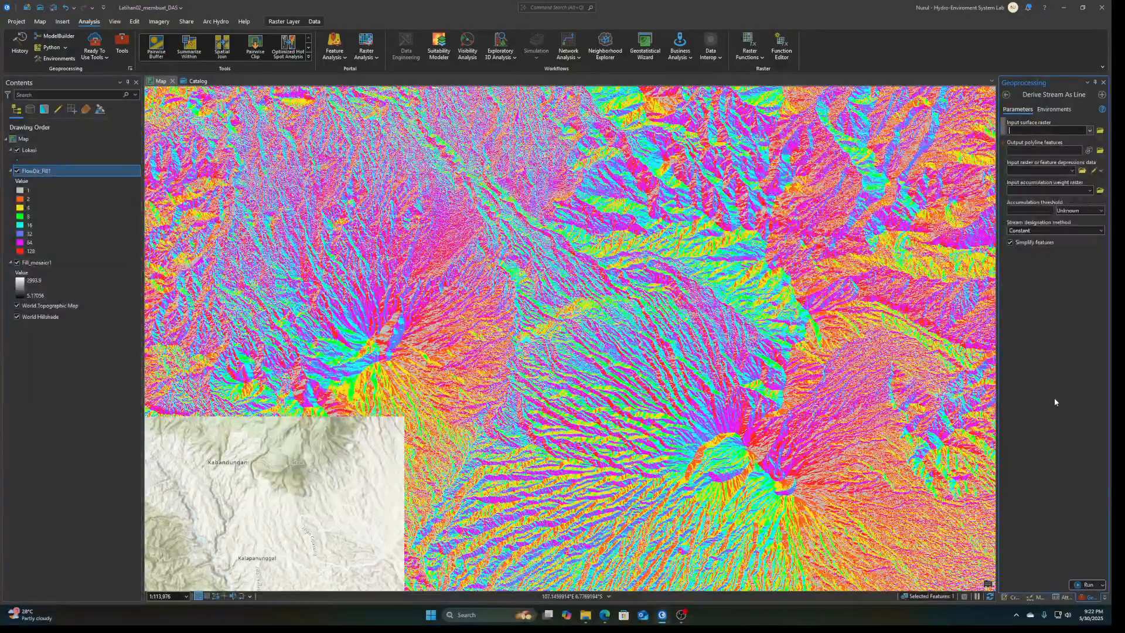
{"action": "left_click", "coordinate": [1089, 133]}
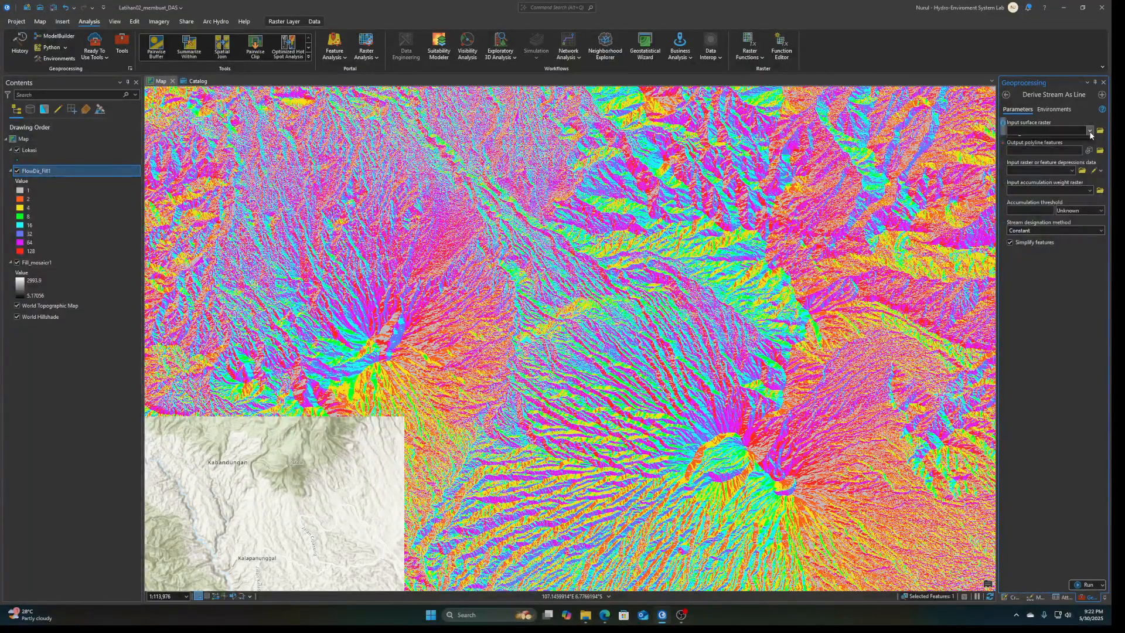
{"action": "left_click", "coordinate": [1076, 149]}
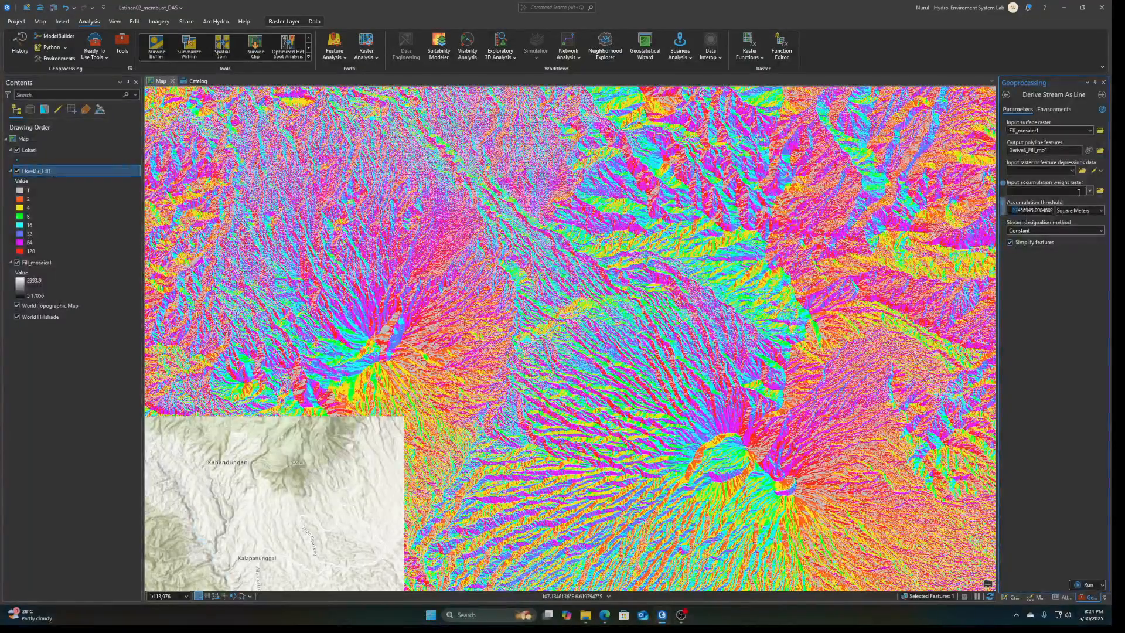
{"action": "left_click_drag", "start_coordinate": [1054, 209], "coordinate": [1002, 214]}
{"action": "key", "text": "BackSpace"}
{"action": "type", "text": "5000000"}
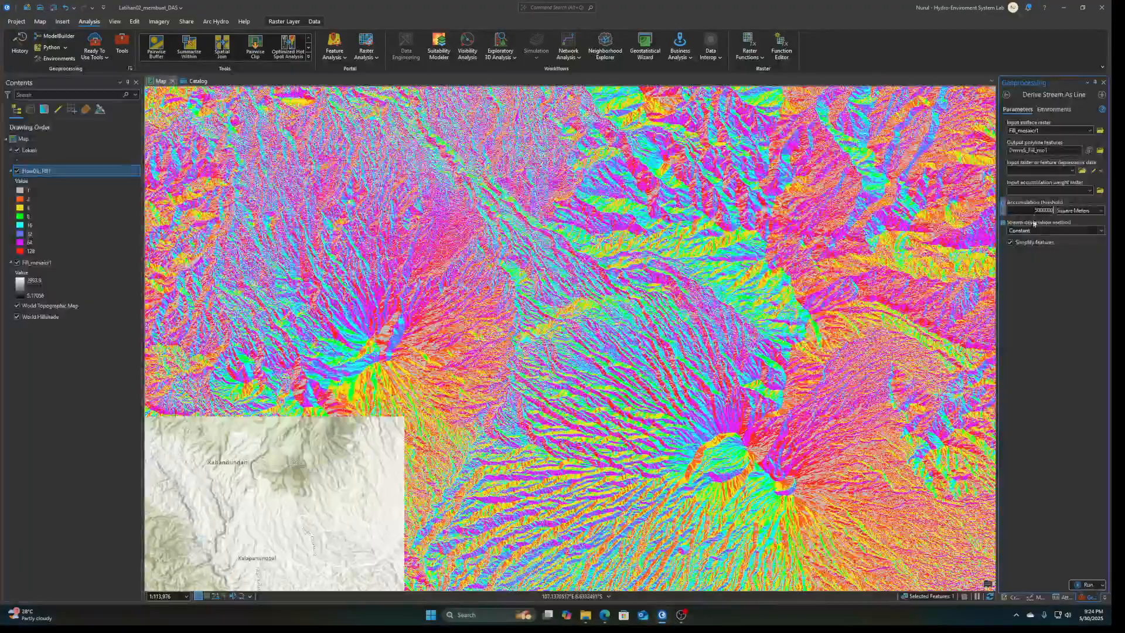
{"action": "left_click_drag", "start_coordinate": [1045, 211], "coordinate": [1055, 217]}
{"action": "left_click", "coordinate": [1032, 348]}
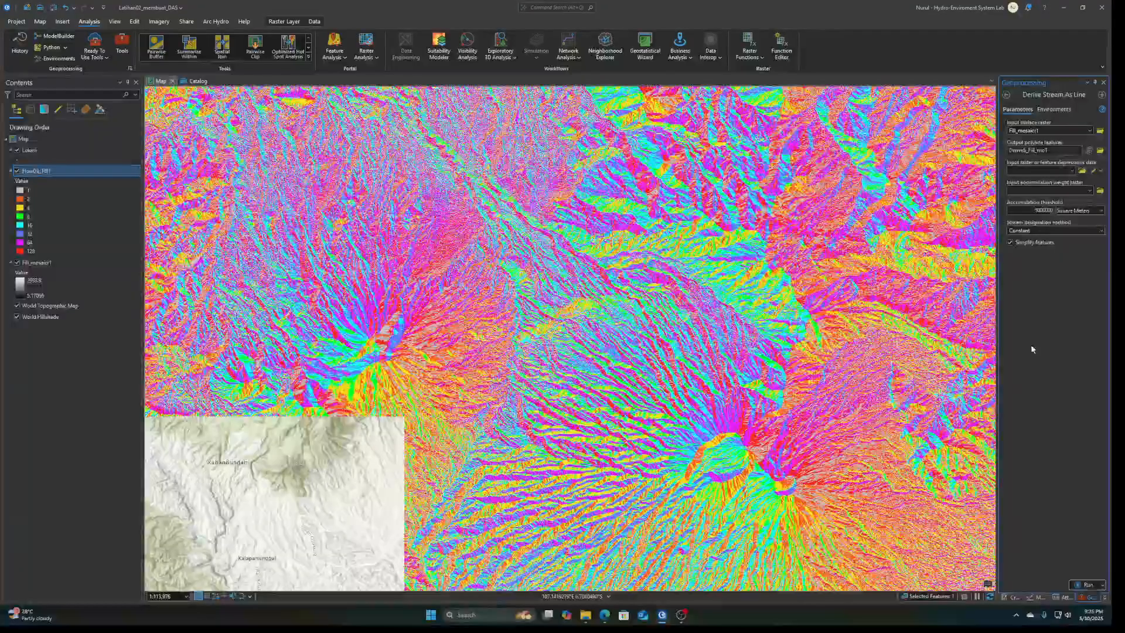
{"action": "left_click", "coordinate": [1083, 586]}
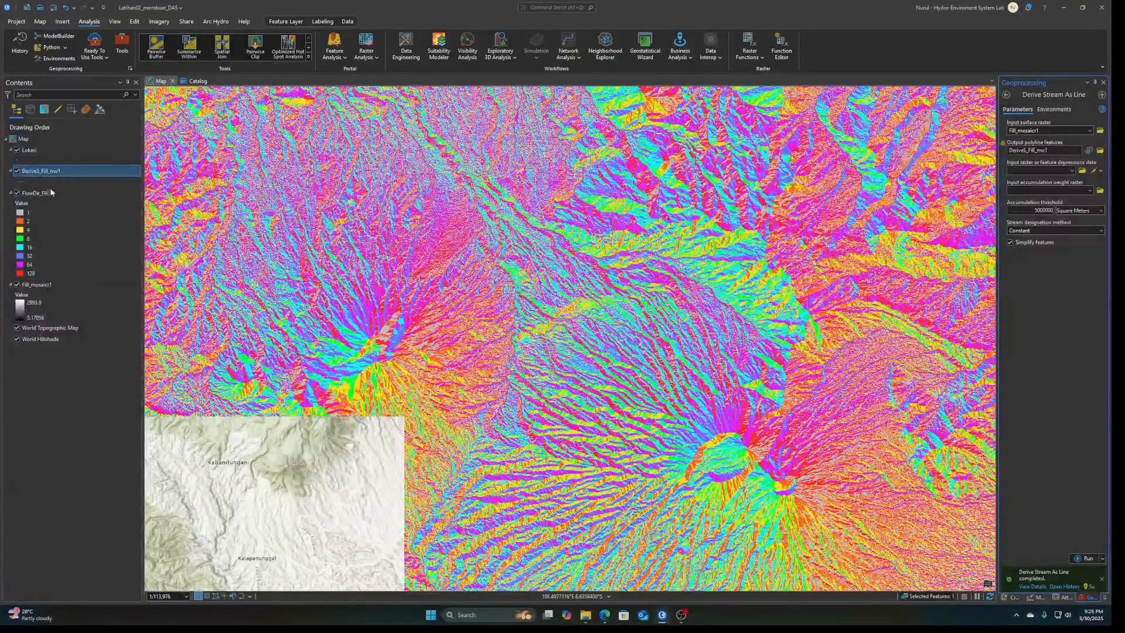
Hide the FlowDir_Fill1 layer and compare the derived streams against the basemap by temporarily hiding Fill_mosaicr1
{"action": "left_click", "coordinate": [18, 195]}
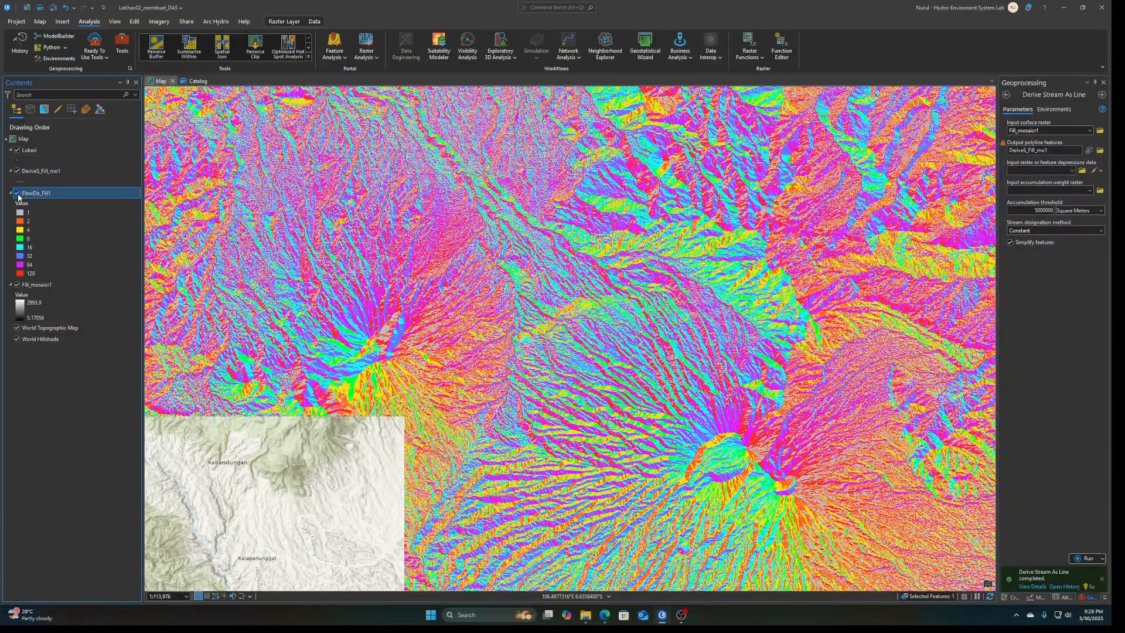
{"action": "left_click", "coordinate": [17, 194]}
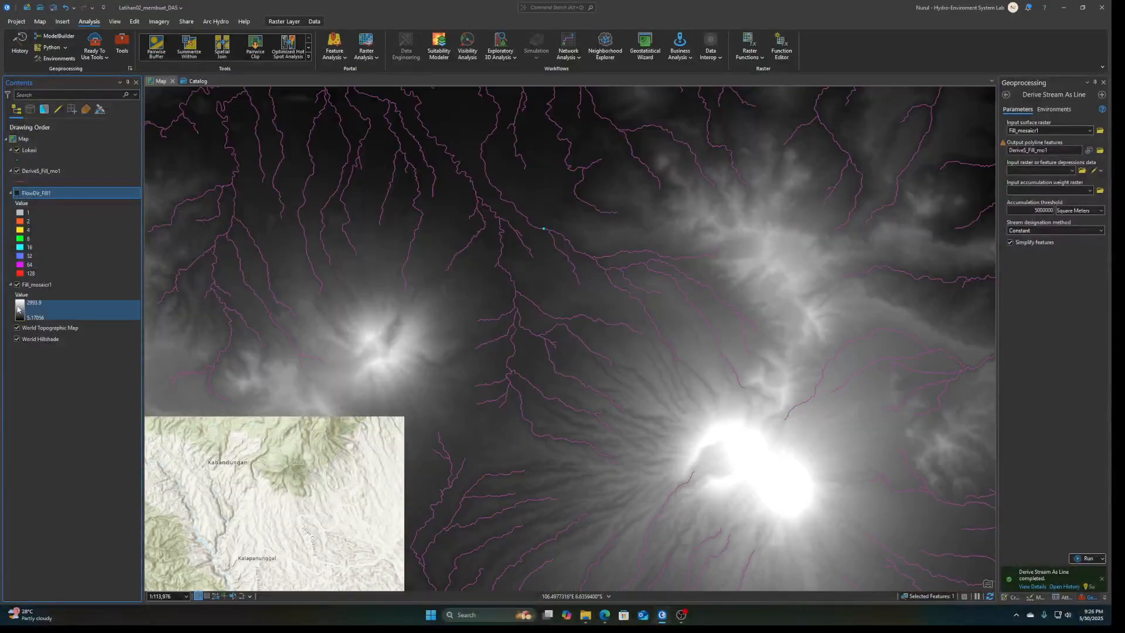
{"action": "left_click", "coordinate": [17, 285]}
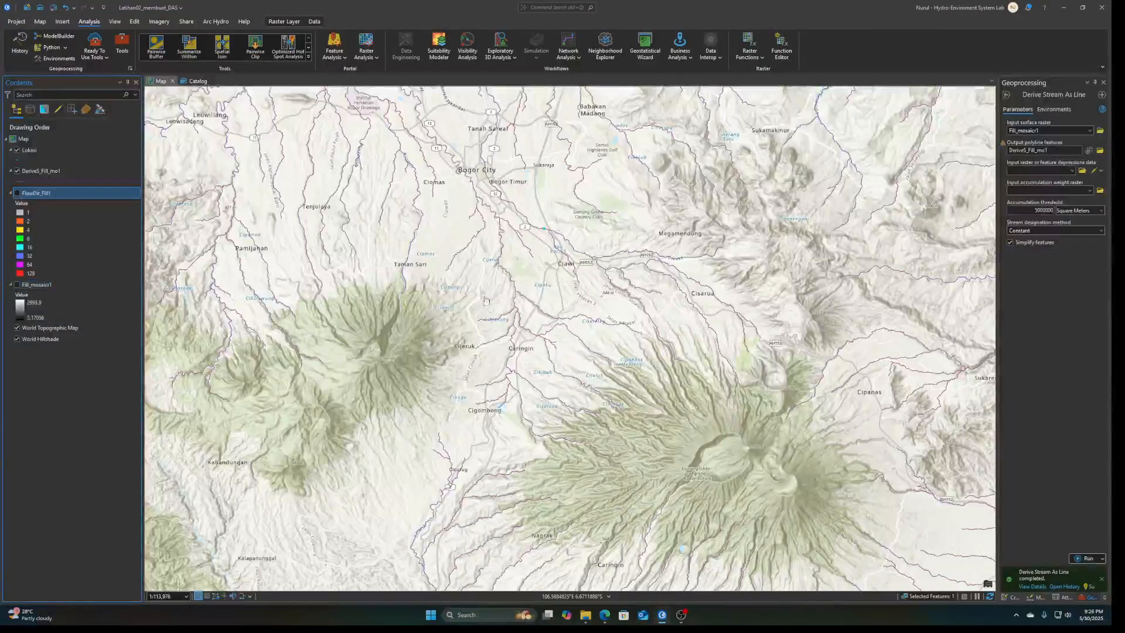
{"action": "left_click", "coordinate": [17, 285]}
{"action": "left_click_drag", "start_coordinate": [437, 283], "coordinate": [543, 344]}
{"action": "scroll", "coordinate": [648, 297], "scroll_direction": "up", "scroll_amount": 2}
{"action": "scroll", "coordinate": [604, 238], "scroll_direction": "down", "scroll_amount": 4}
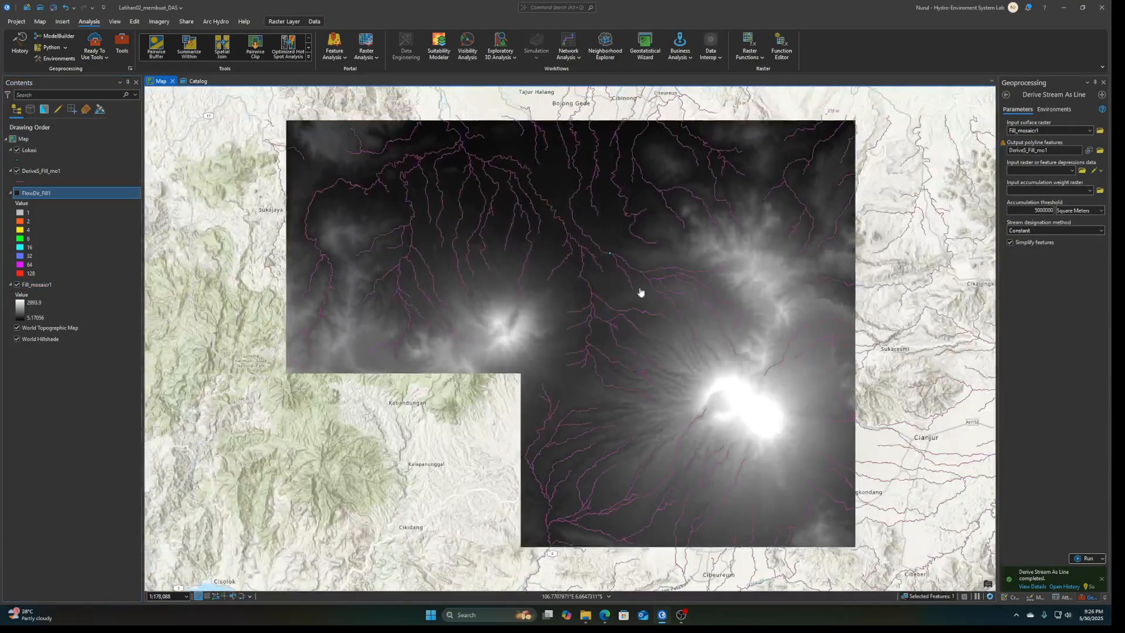
{"action": "scroll", "coordinate": [662, 278], "scroll_direction": "down", "scroll_amount": 3}
{"action": "scroll", "coordinate": [678, 291], "scroll_direction": "up", "scroll_amount": 4}
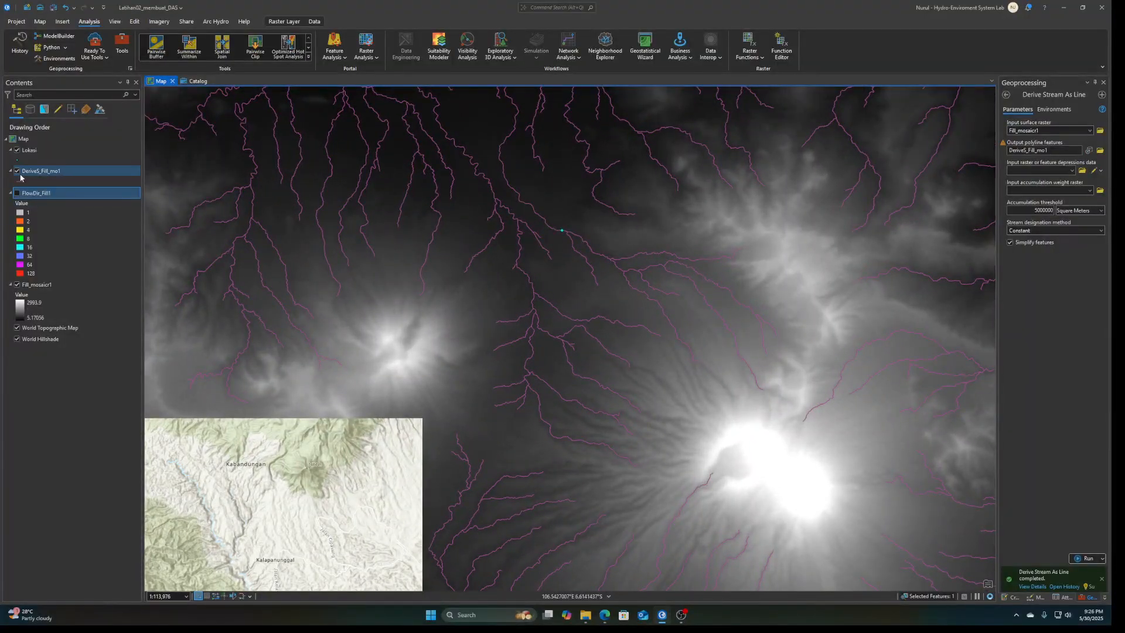
Recolor the derived stream lines blue and check the stream network around the Lokasi point
{"action": "right_click", "coordinate": [22, 181]}
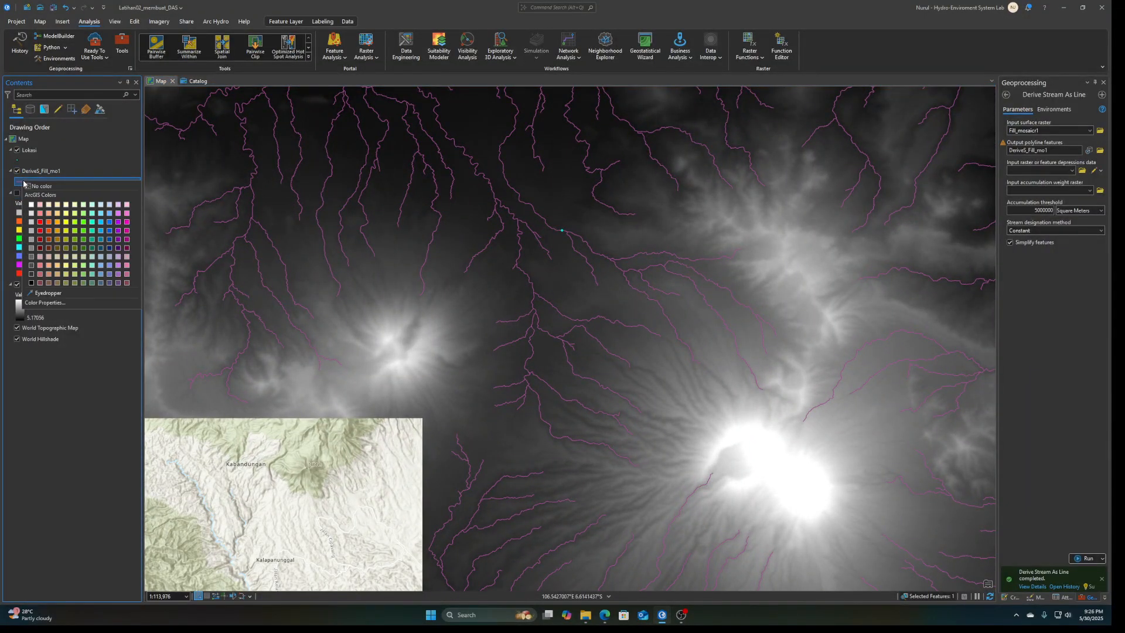
{"action": "left_click", "coordinate": [105, 222]}
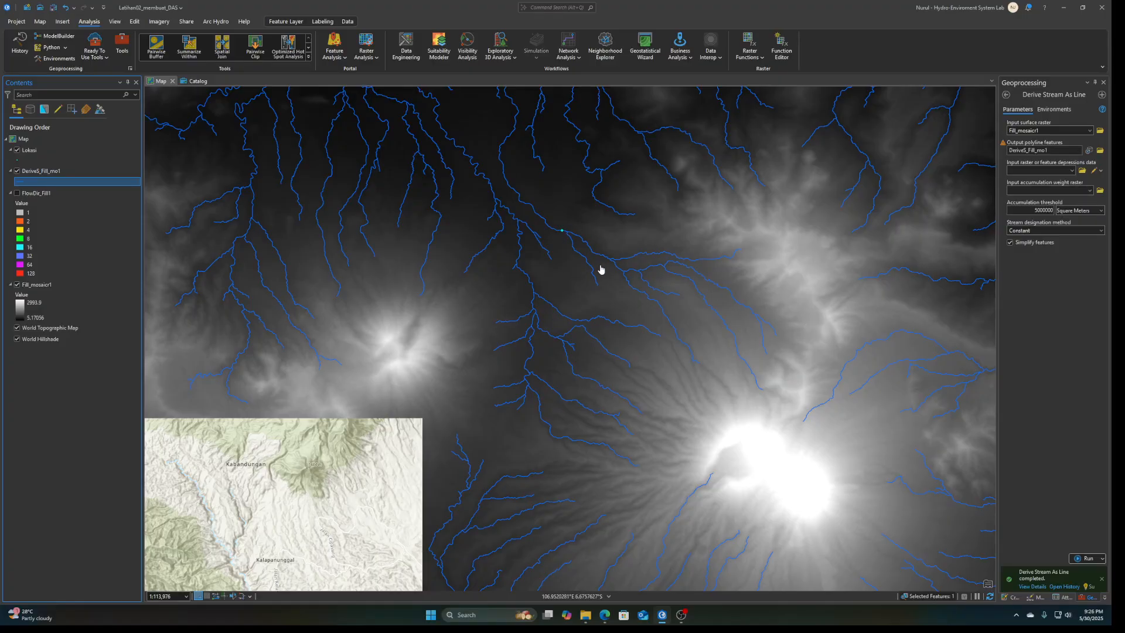
{"action": "scroll", "coordinate": [656, 262], "scroll_direction": "down", "scroll_amount": 2}
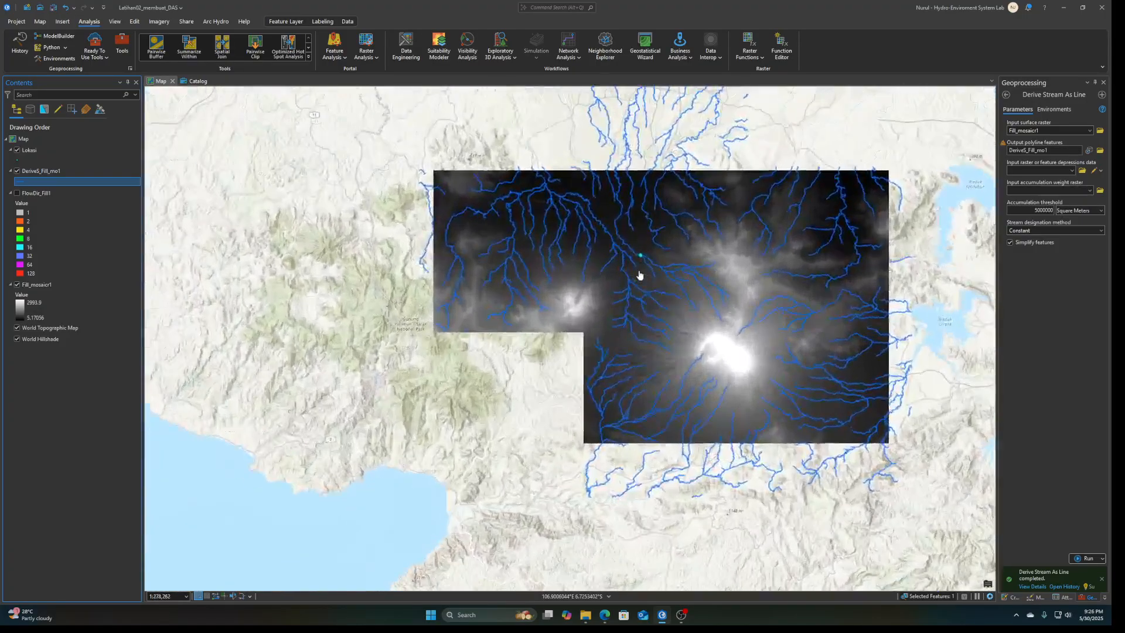
{"action": "scroll", "coordinate": [639, 275], "scroll_direction": "up", "scroll_amount": 4}
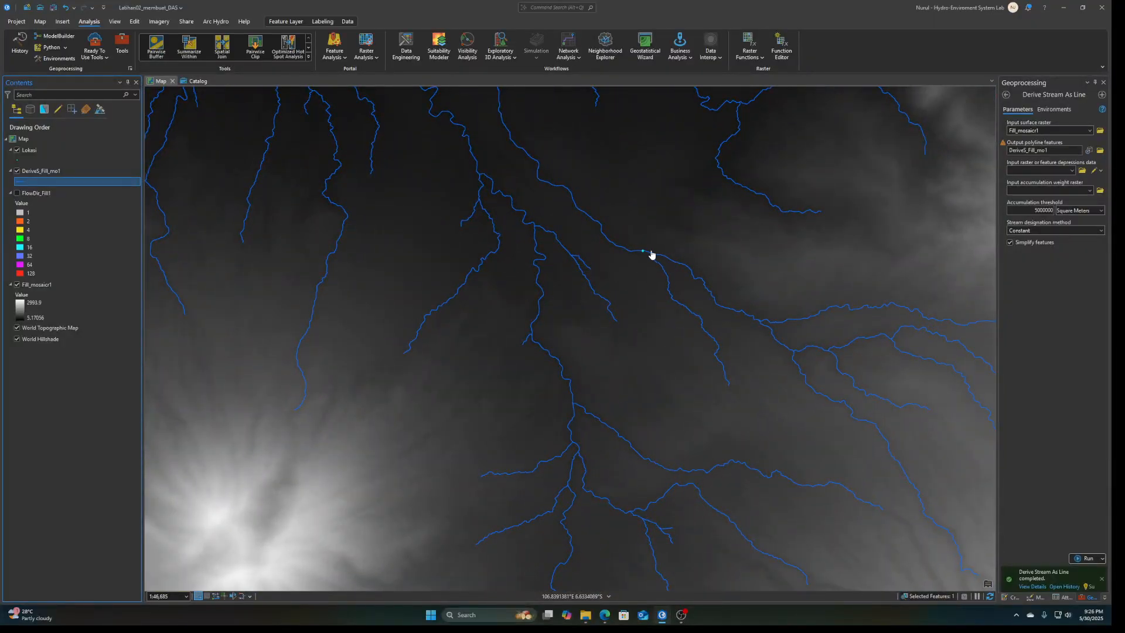
{"action": "scroll", "coordinate": [652, 254], "scroll_direction": "up", "scroll_amount": 5}
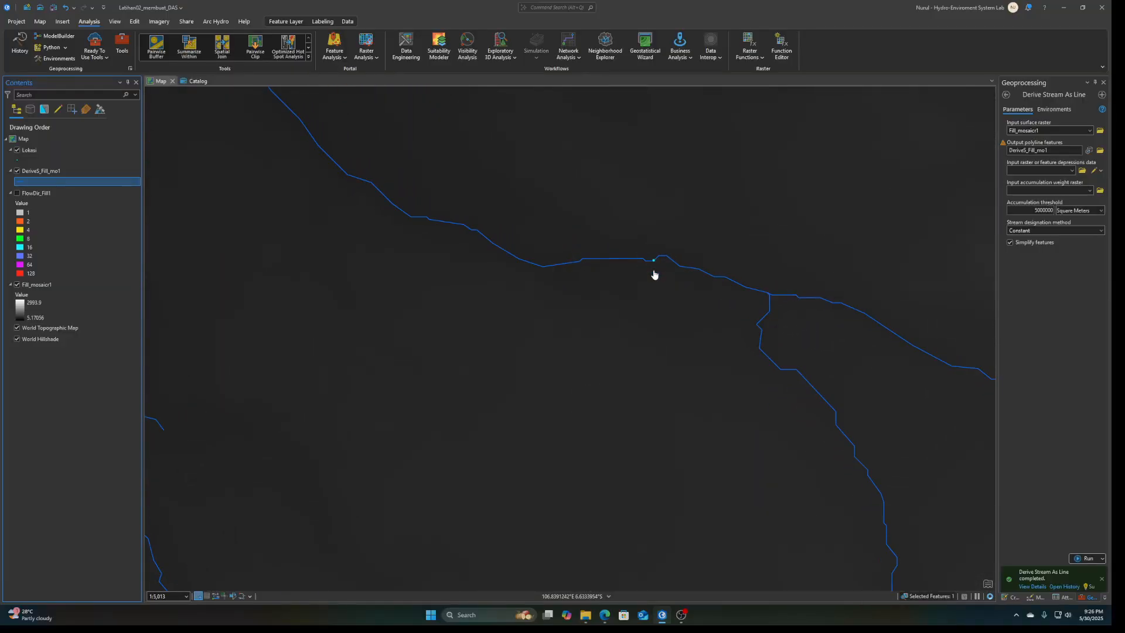
{"action": "scroll", "coordinate": [654, 274], "scroll_direction": "down", "scroll_amount": 8}
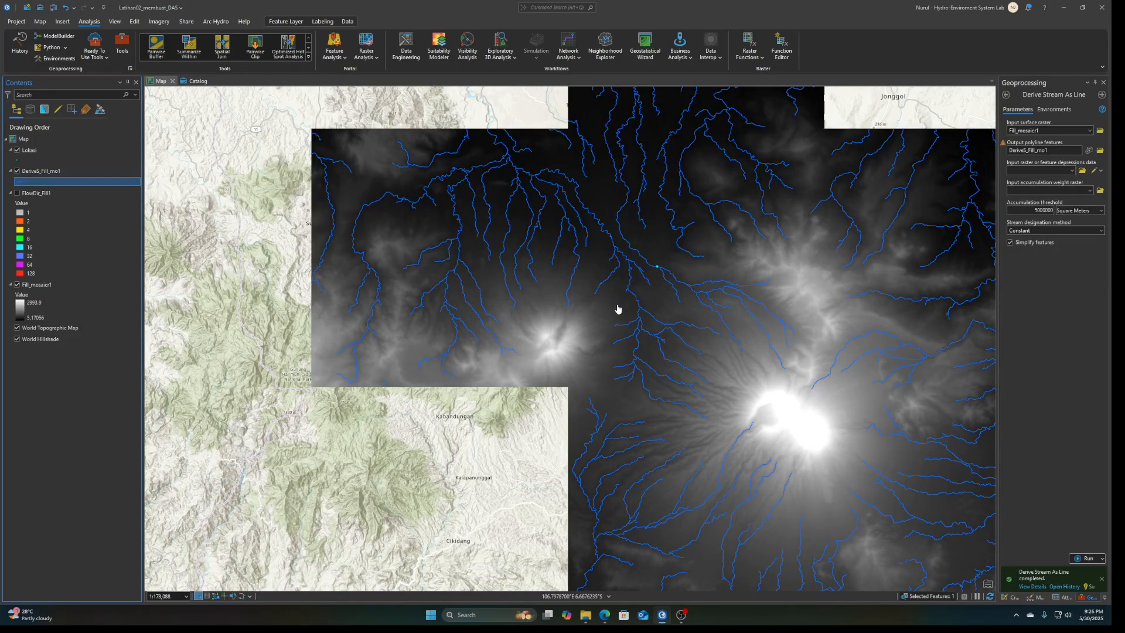
{"action": "scroll", "coordinate": [827, 316], "scroll_direction": "up", "scroll_amount": 2}
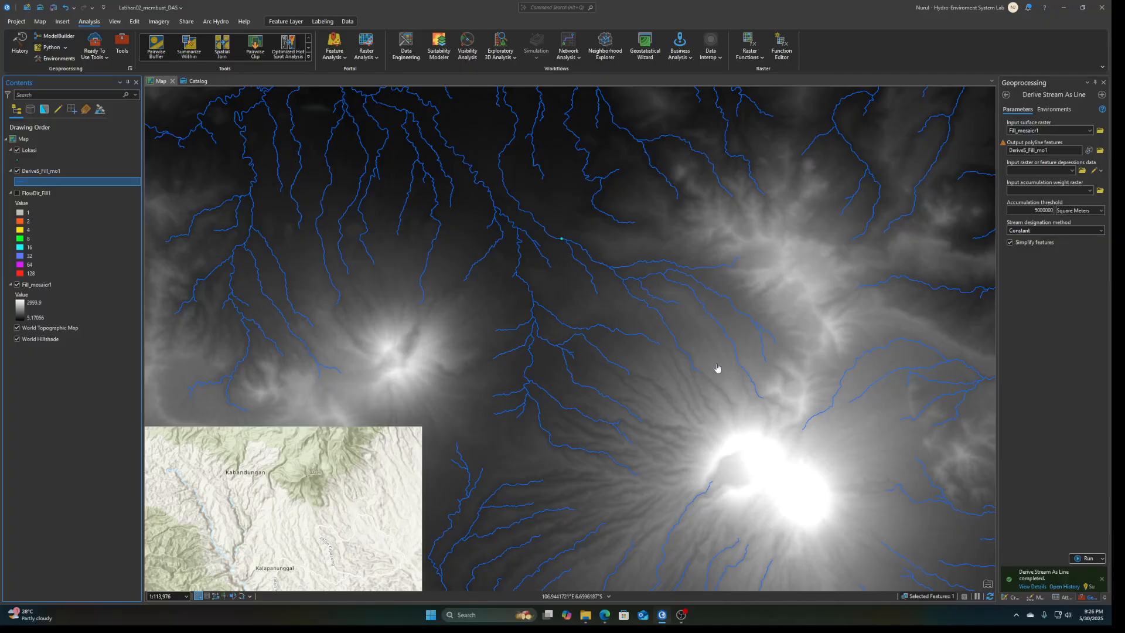
{"action": "scroll", "coordinate": [712, 357], "scroll_direction": "down", "scroll_amount": 2}
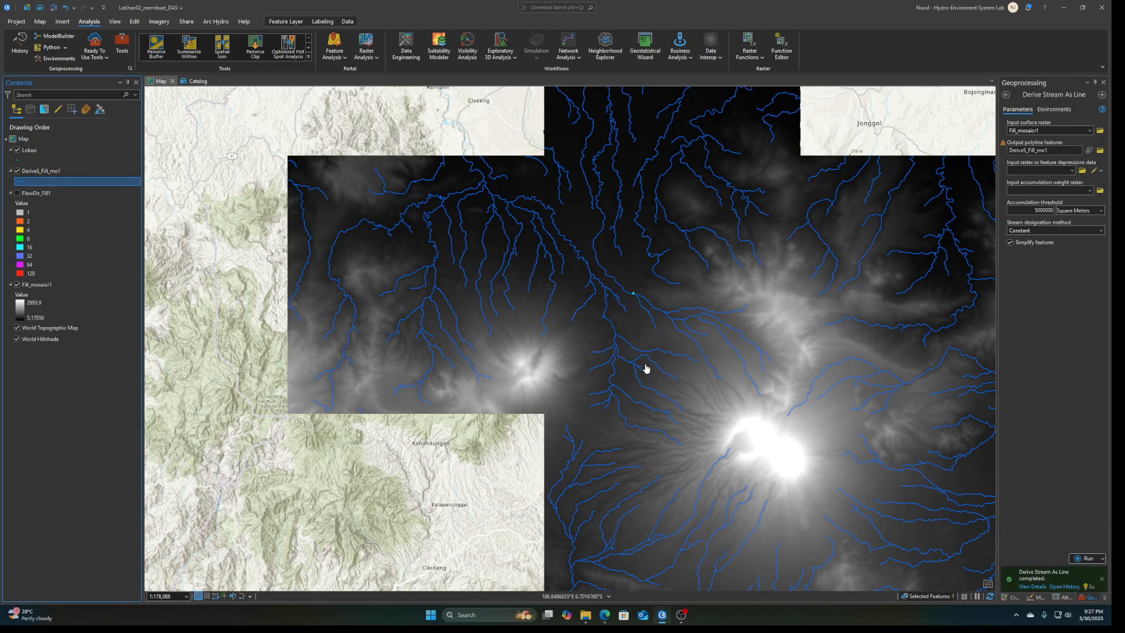
Open the Hydrology Watershed tool, using FlowDir_Fill1 as the D8 flow direction raster and a new points layer as the pour point input
{"action": "left_click", "coordinate": [1005, 95]}
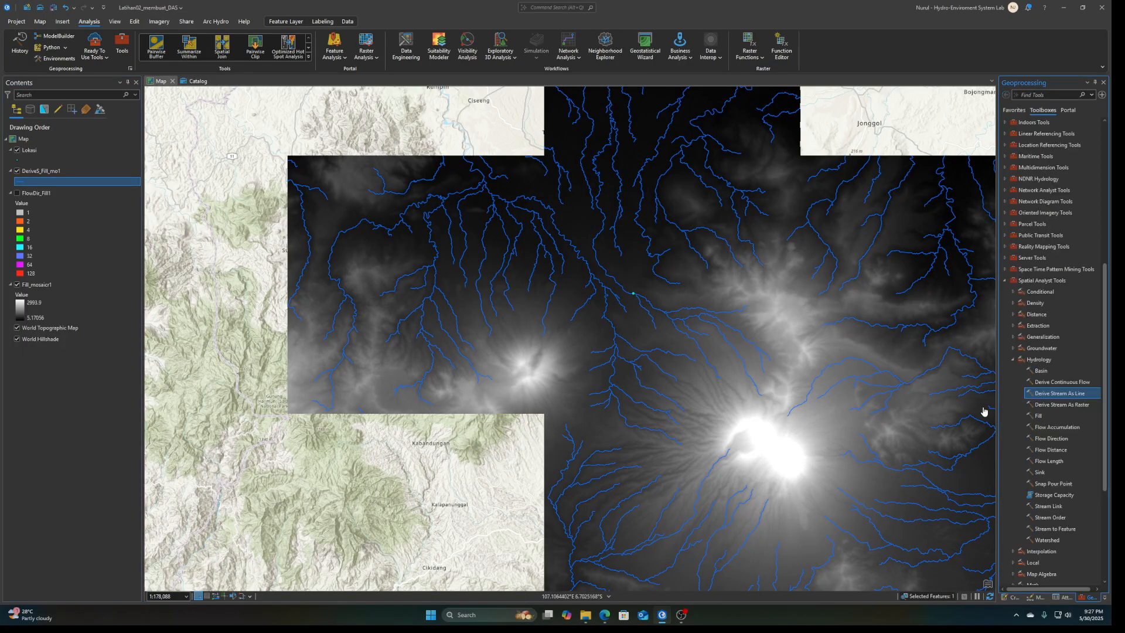
{"action": "scroll", "coordinate": [996, 432], "scroll_direction": "down", "scroll_amount": 2}
{"action": "scroll", "coordinate": [1042, 508], "scroll_direction": "up", "scroll_amount": 2}
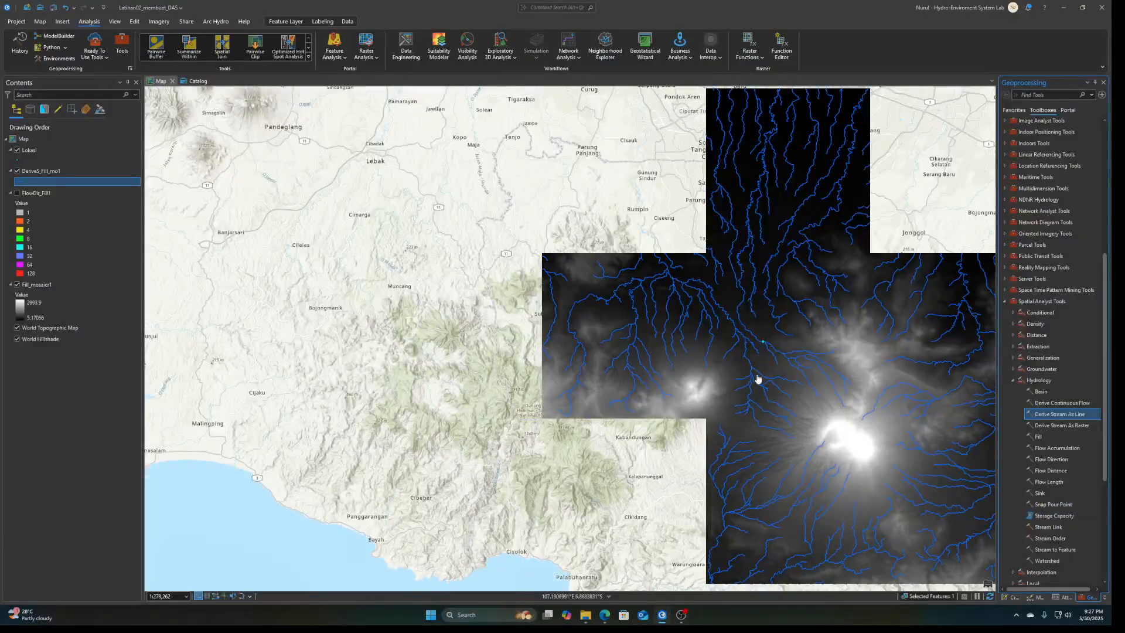
{"action": "scroll", "coordinate": [814, 309], "scroll_direction": "up", "scroll_amount": 1}
{"action": "scroll", "coordinate": [803, 364], "scroll_direction": "up", "scroll_amount": 2}
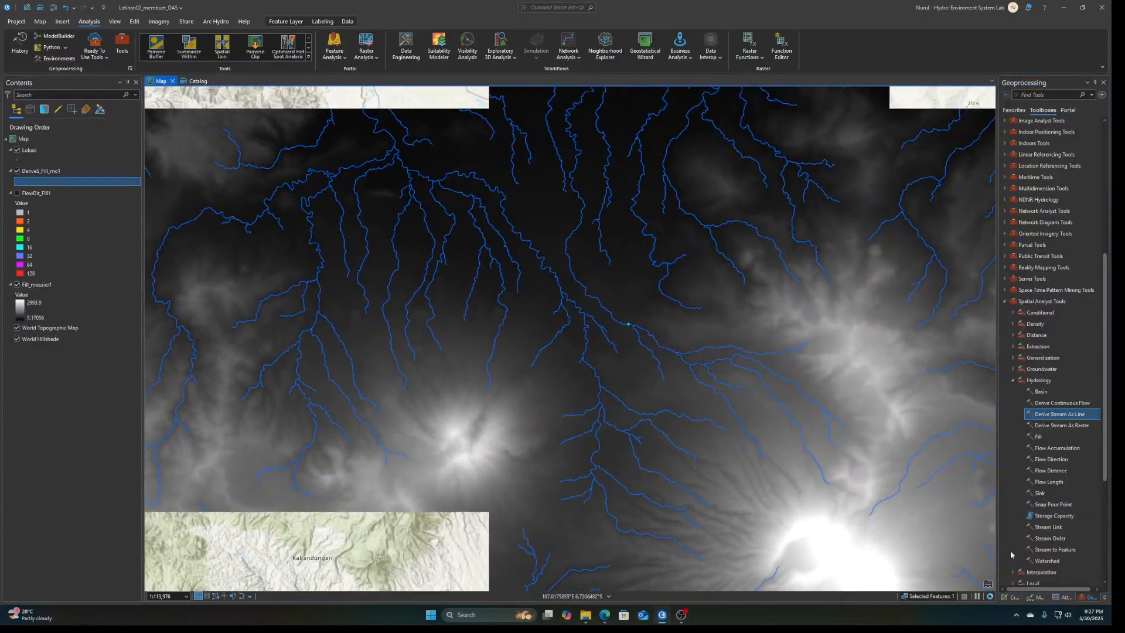
{"action": "left_click", "coordinate": [1047, 560]}
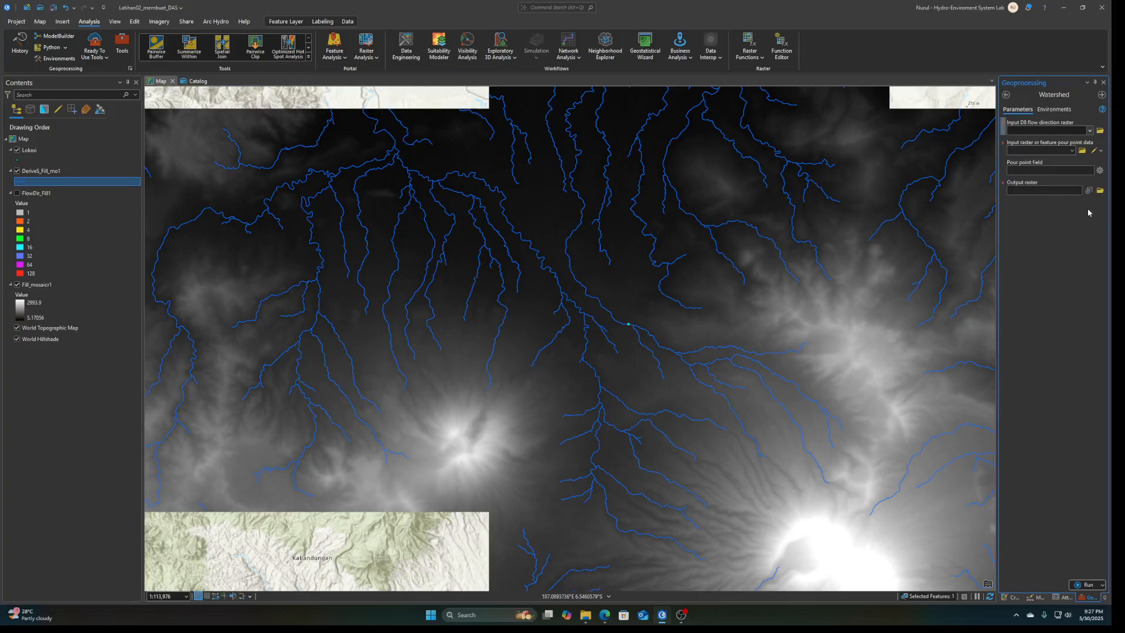
{"action": "left_click", "coordinate": [1089, 130]}
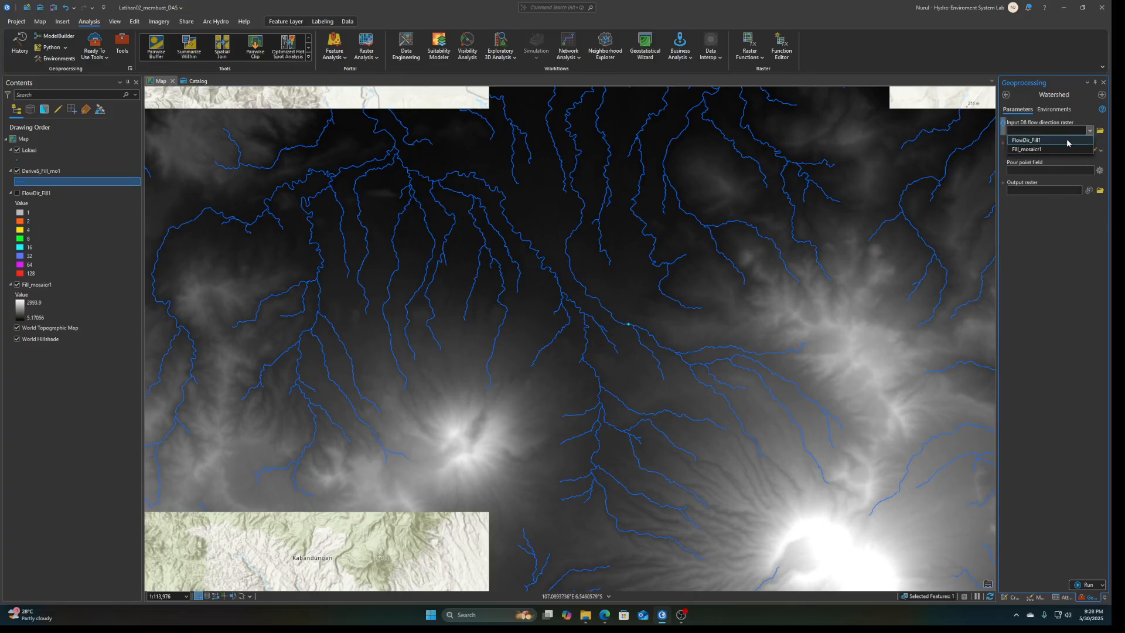
{"action": "left_click", "coordinate": [1066, 142]}
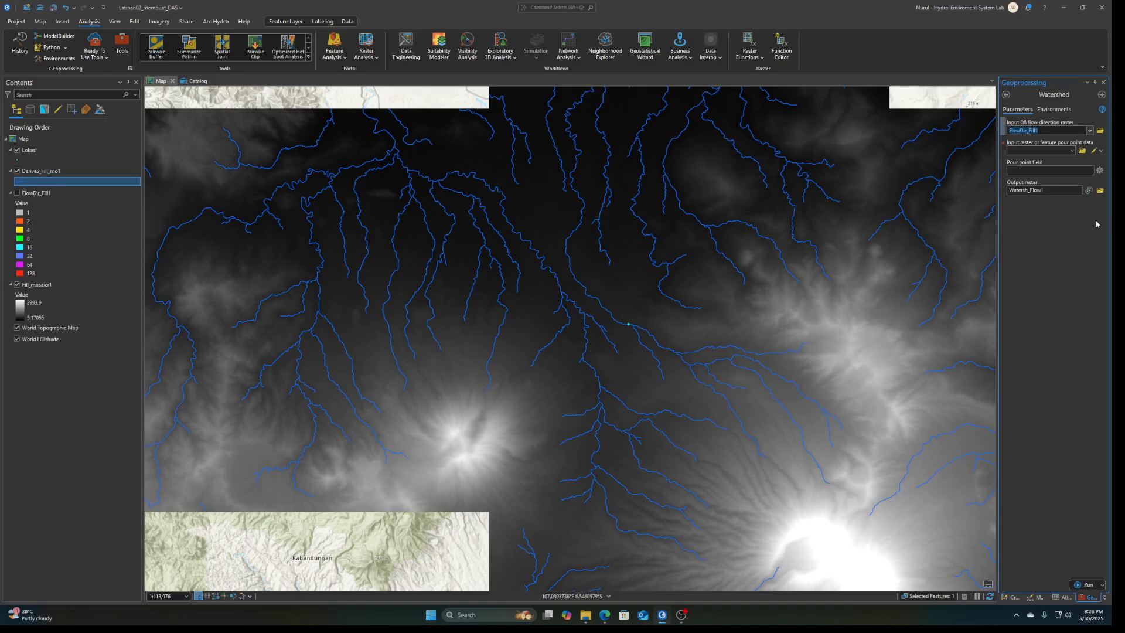
{"action": "left_click", "coordinate": [1101, 151]}
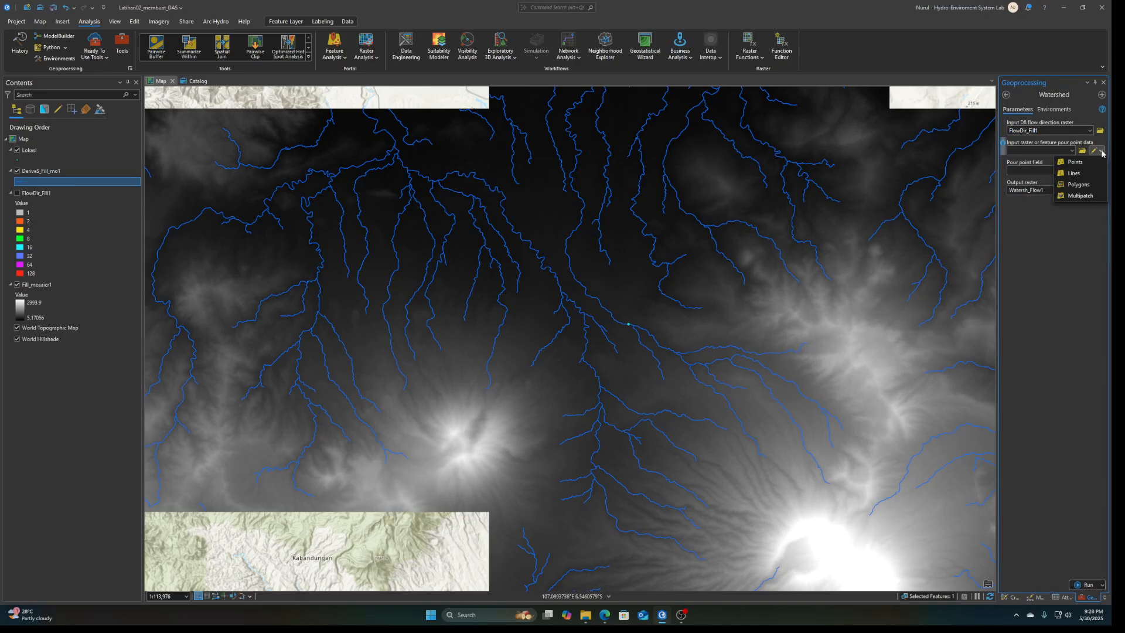
{"action": "left_click", "coordinate": [1076, 162]}
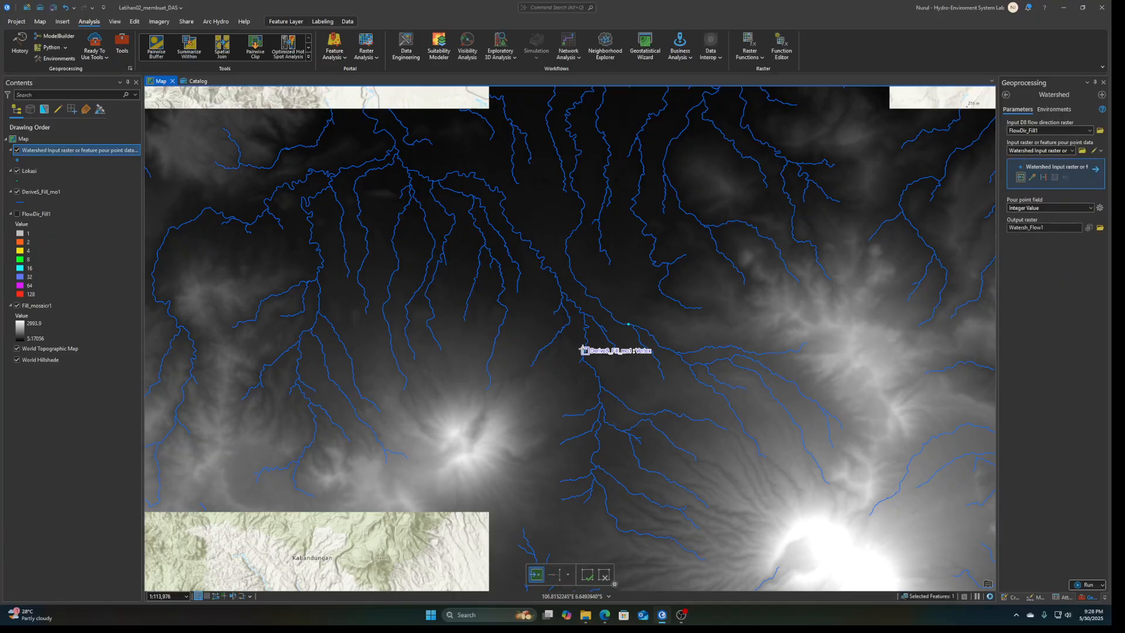
Try to place a pour point on the stream beside the Lokasi point, and undo it
{"action": "scroll", "coordinate": [623, 341], "scroll_direction": "up", "scroll_amount": 4}
{"action": "scroll", "coordinate": [652, 269], "scroll_direction": "up", "scroll_amount": 8}
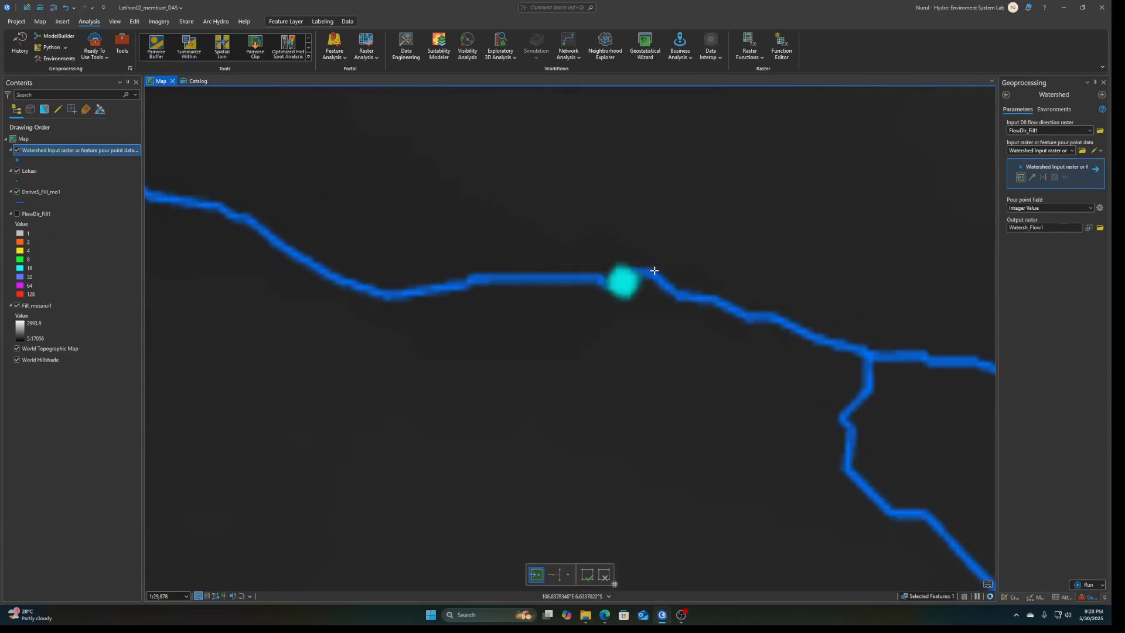
{"action": "scroll", "coordinate": [625, 286], "scroll_direction": "up", "scroll_amount": 6}
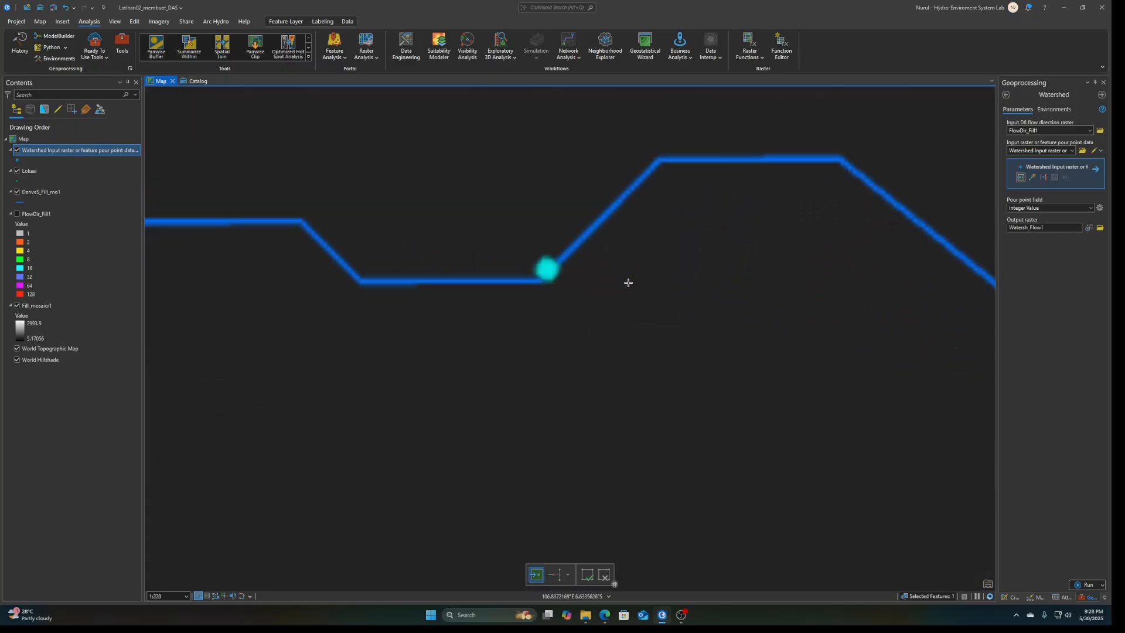
{"action": "scroll", "coordinate": [518, 284], "scroll_direction": "up", "scroll_amount": 2}
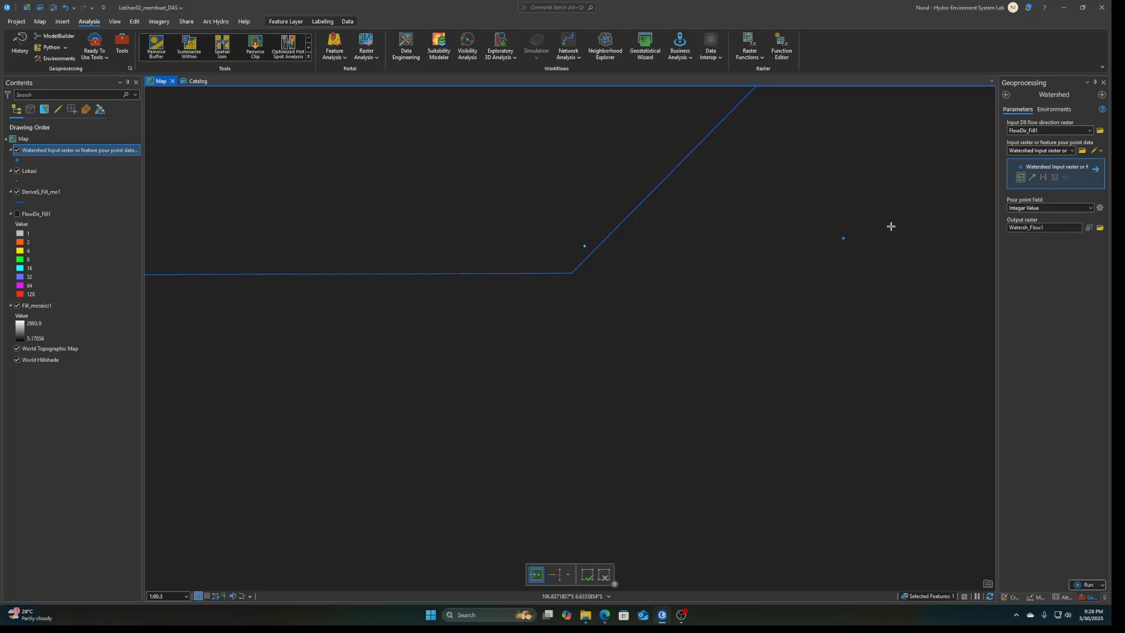
{"action": "left_click", "coordinate": [1023, 178]}
{"action": "left_click", "coordinate": [546, 247]}
{"action": "key", "text": "ctrl+z"}
Turn snapping off and back on for the pour point placement
{"action": "scroll", "coordinate": [597, 248], "scroll_direction": "up", "scroll_amount": 4}
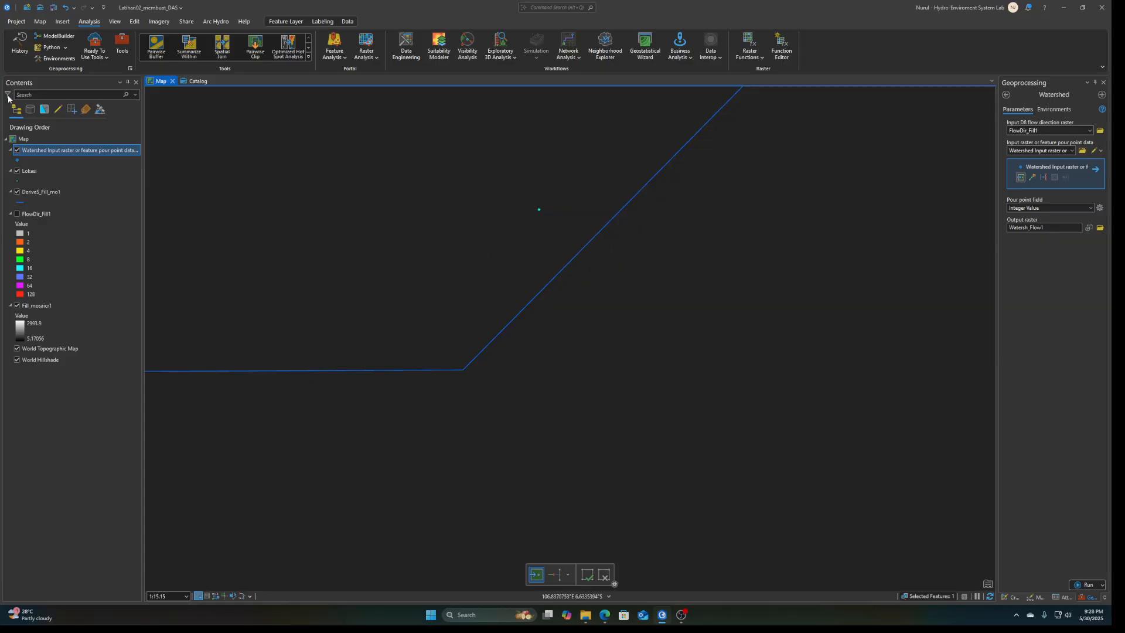
{"action": "left_click", "coordinate": [133, 22]}
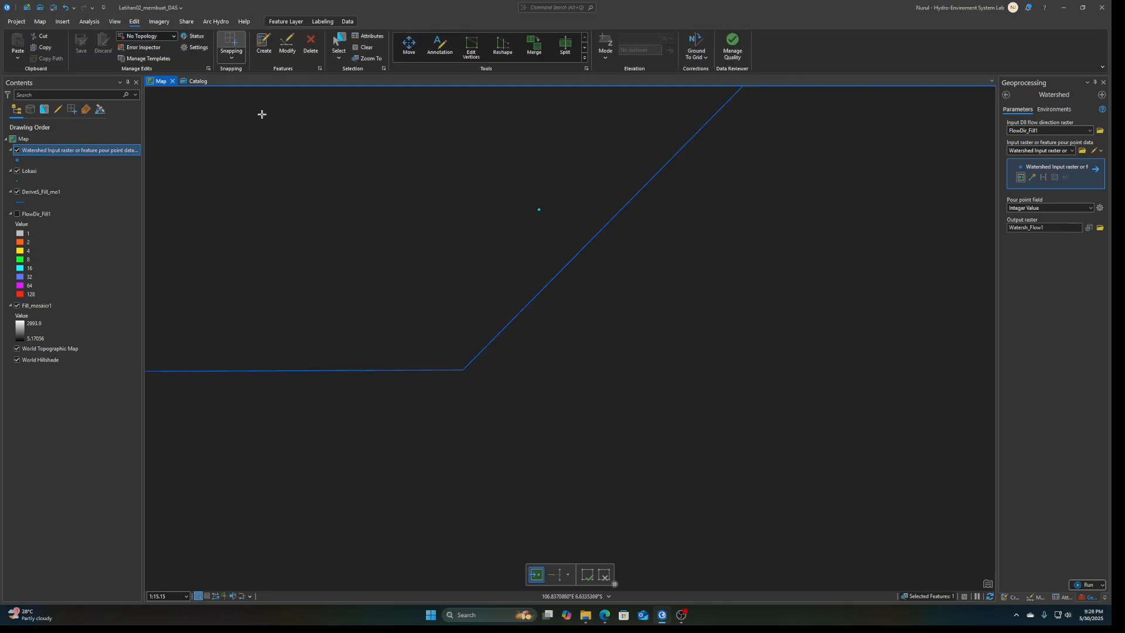
{"action": "left_click", "coordinate": [233, 43]}
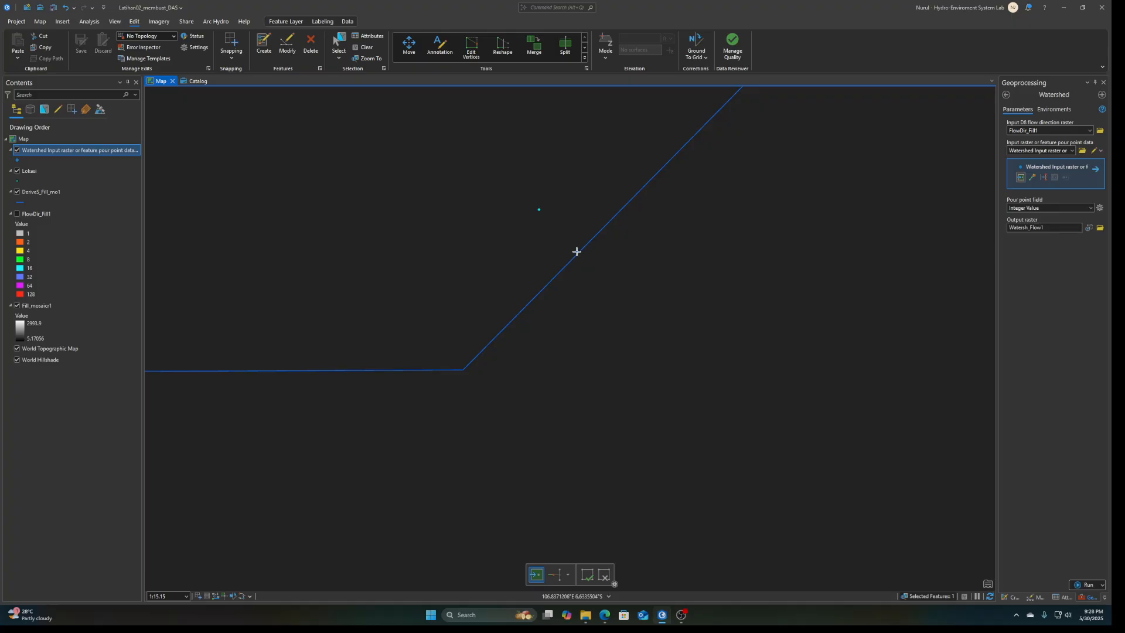
{"action": "left_click", "coordinate": [228, 45]}
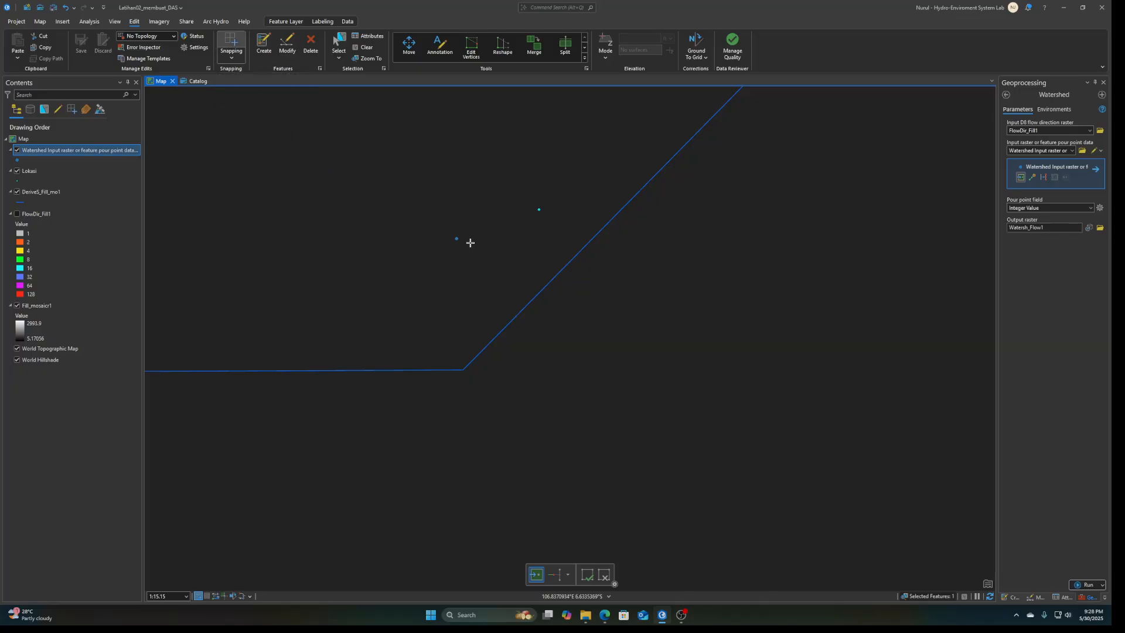
Place the pour point snapped to the DeriveS_Fill_mo1 stream edge beside the Lokasi point and check its position on the line
{"action": "scroll", "coordinate": [580, 252], "scroll_direction": "up", "scroll_amount": 4}
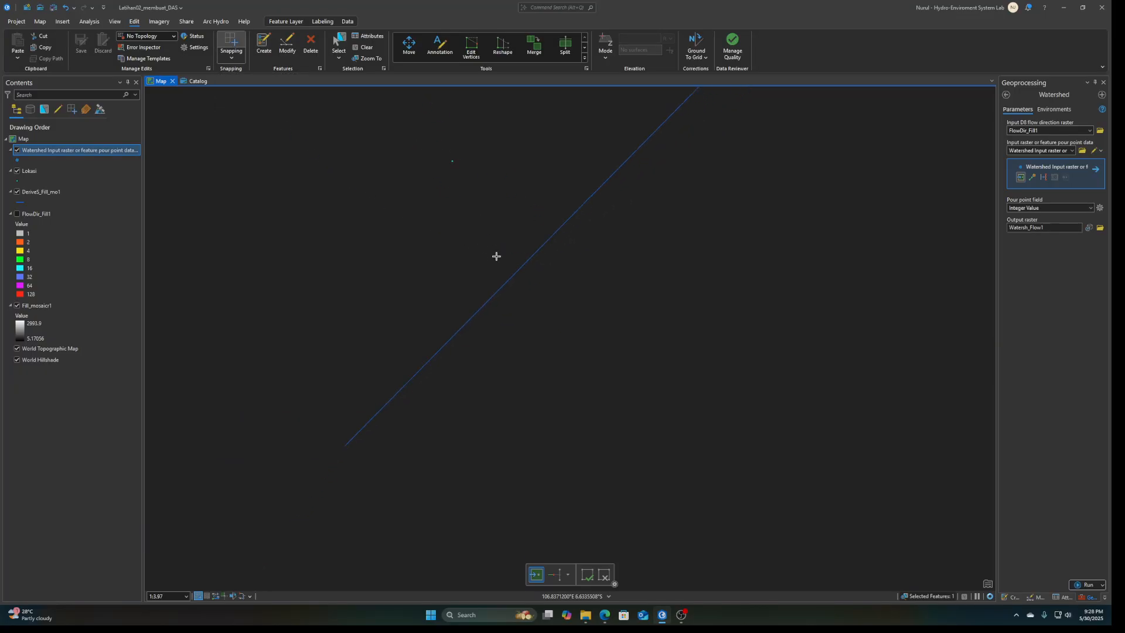
{"action": "scroll", "coordinate": [495, 255], "scroll_direction": "down", "scroll_amount": 8}
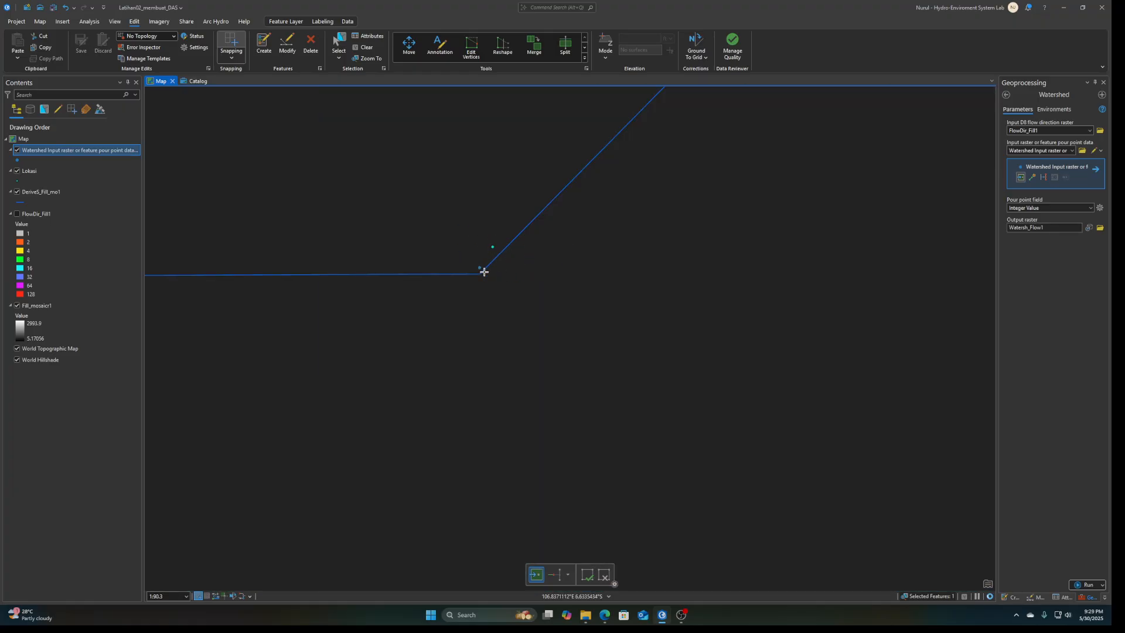
{"action": "scroll", "coordinate": [505, 257], "scroll_direction": "up", "scroll_amount": 2}
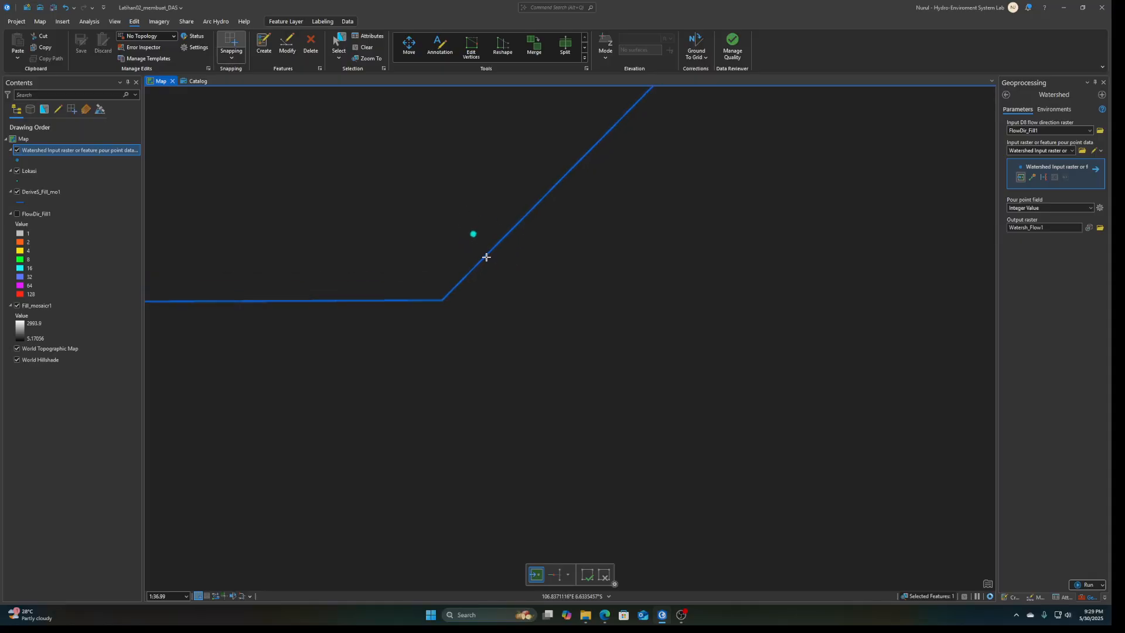
{"action": "scroll", "coordinate": [486, 256], "scroll_direction": "up", "scroll_amount": 2}
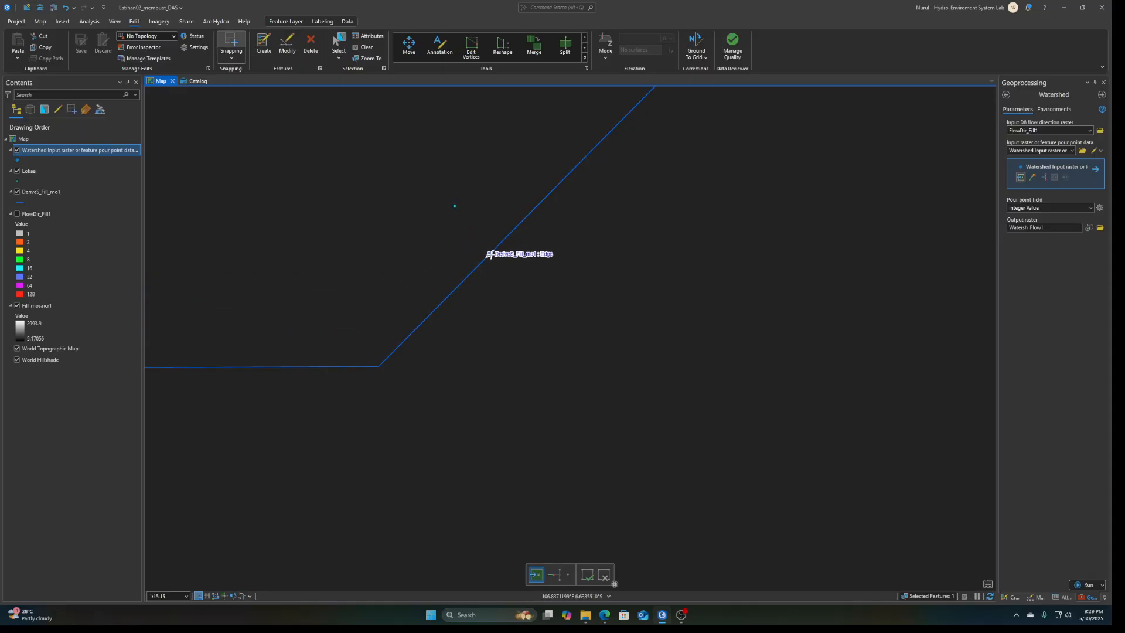
{"action": "left_click", "coordinate": [489, 254]}
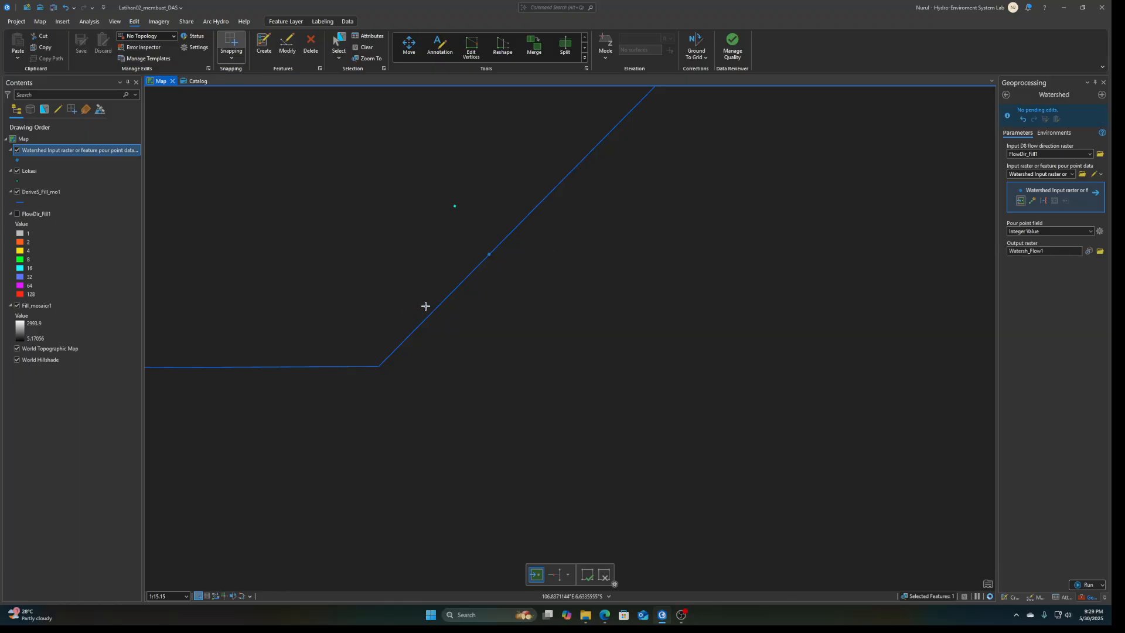
{"action": "scroll", "coordinate": [425, 305], "scroll_direction": "down", "scroll_amount": 1}
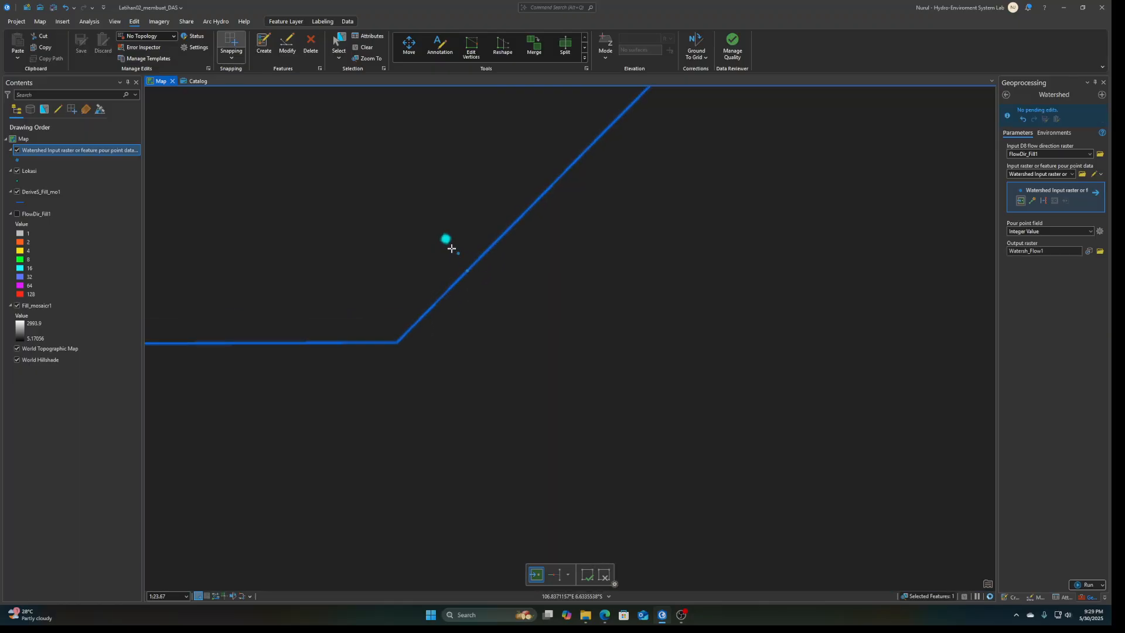
{"action": "scroll", "coordinate": [452, 262], "scroll_direction": "down", "scroll_amount": 3}
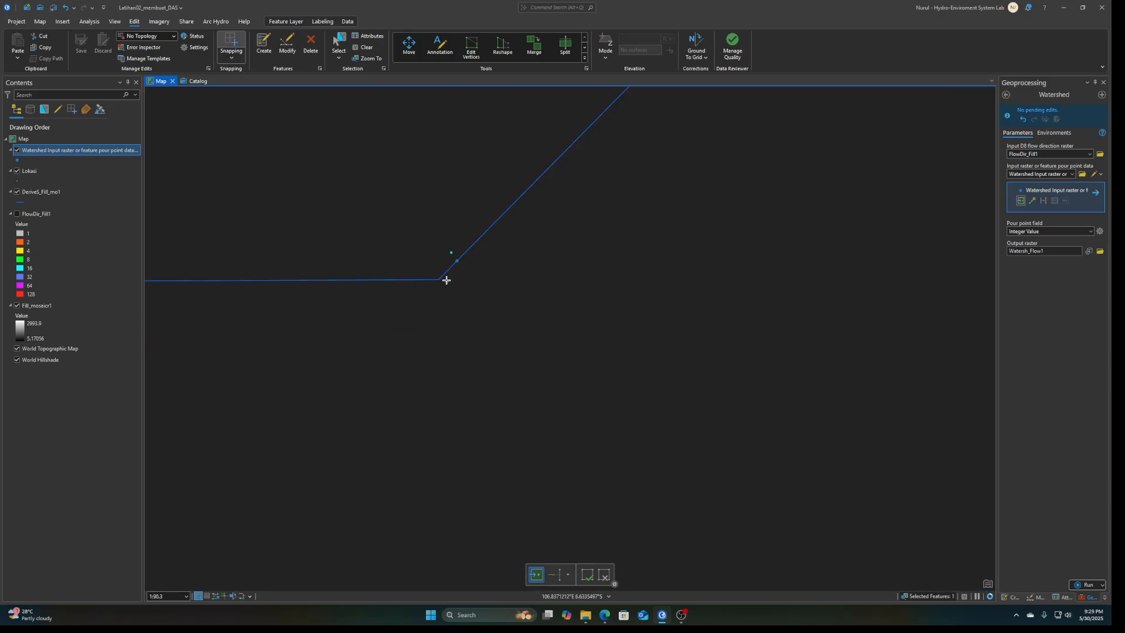
{"action": "scroll", "coordinate": [442, 257], "scroll_direction": "up", "scroll_amount": 3}
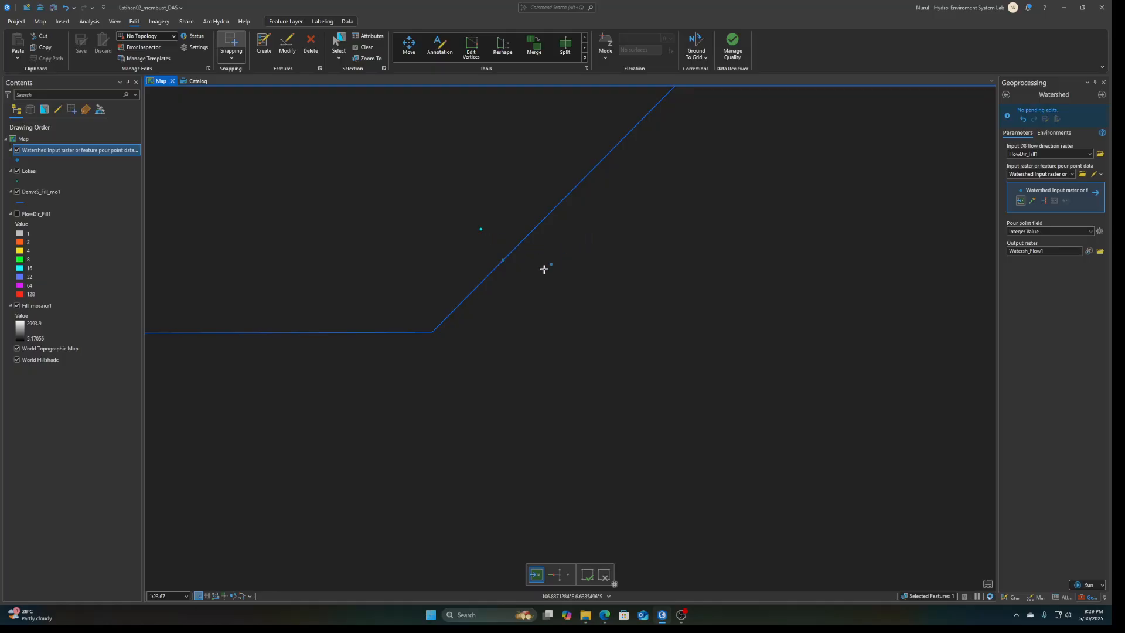
{"action": "scroll", "coordinate": [495, 300], "scroll_direction": "down", "scroll_amount": 3}
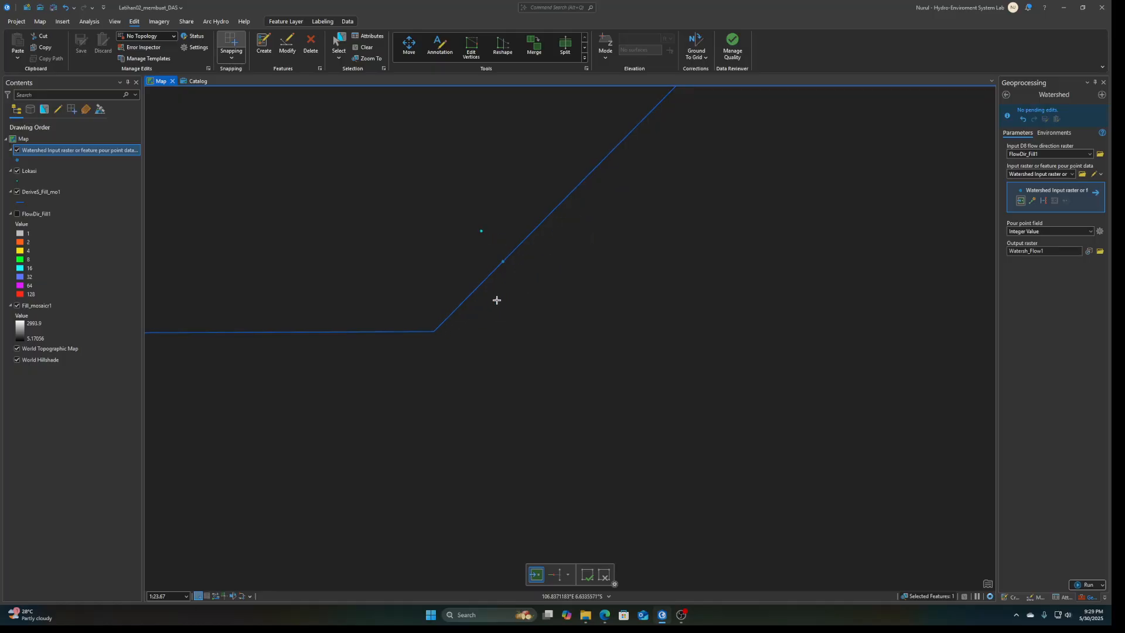
{"action": "scroll", "coordinate": [498, 303], "scroll_direction": "down", "scroll_amount": 3}
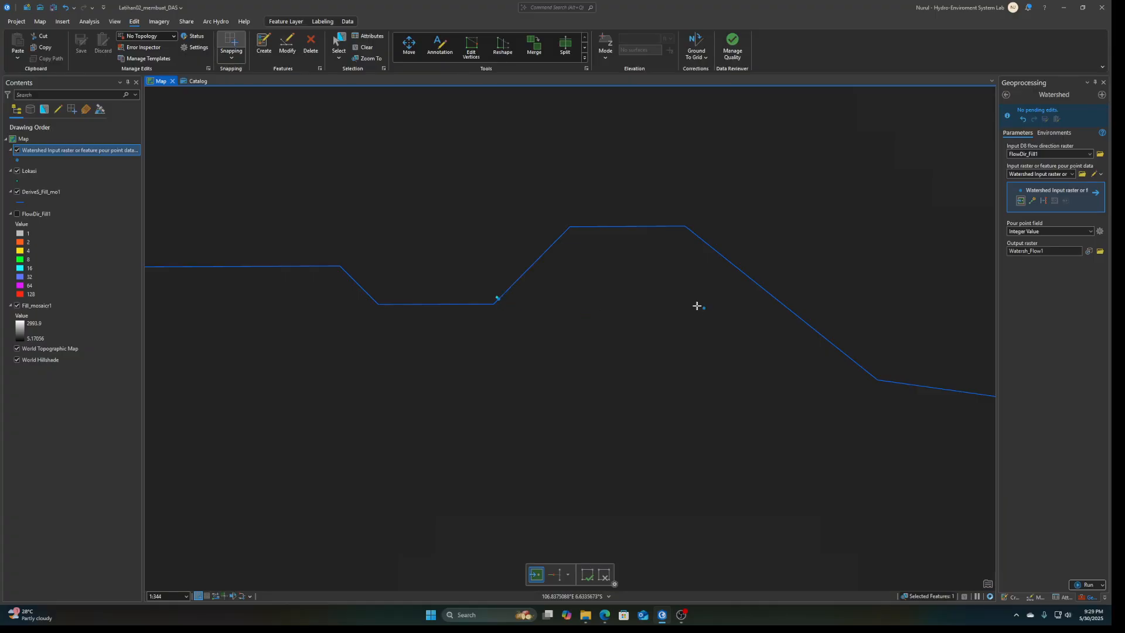
Run Watershed to Watersh_Flow1 with the Integer Value pour point field, rerun it with OBJECTID, and inspect the watershed extent around the pour point
{"action": "left_click", "coordinate": [1085, 584]}
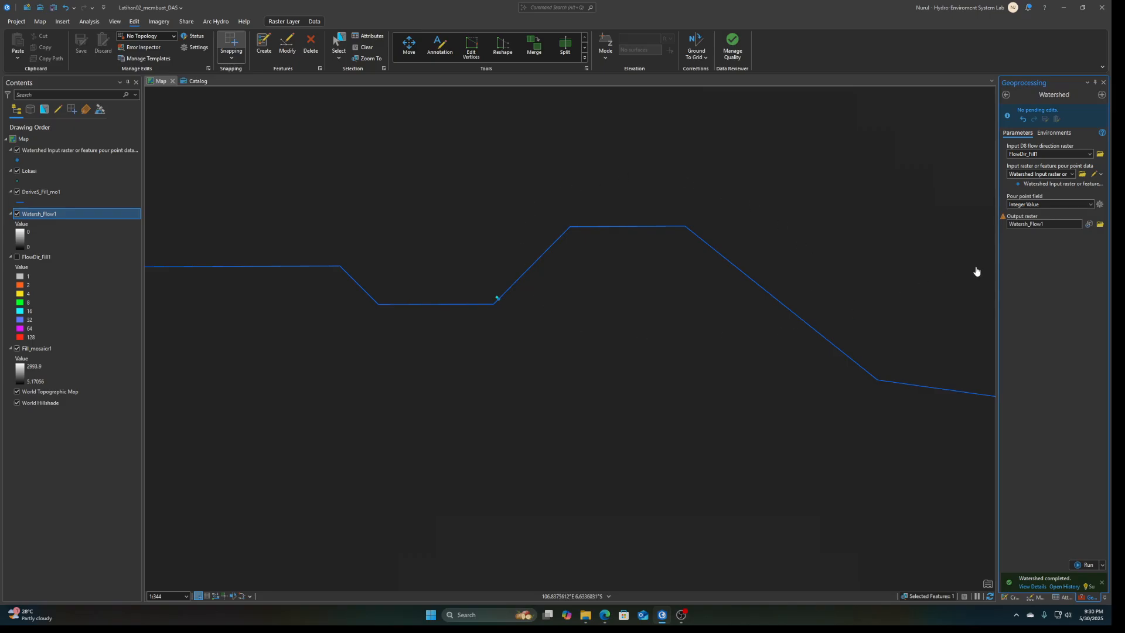
{"action": "left_click", "coordinate": [1091, 205]}
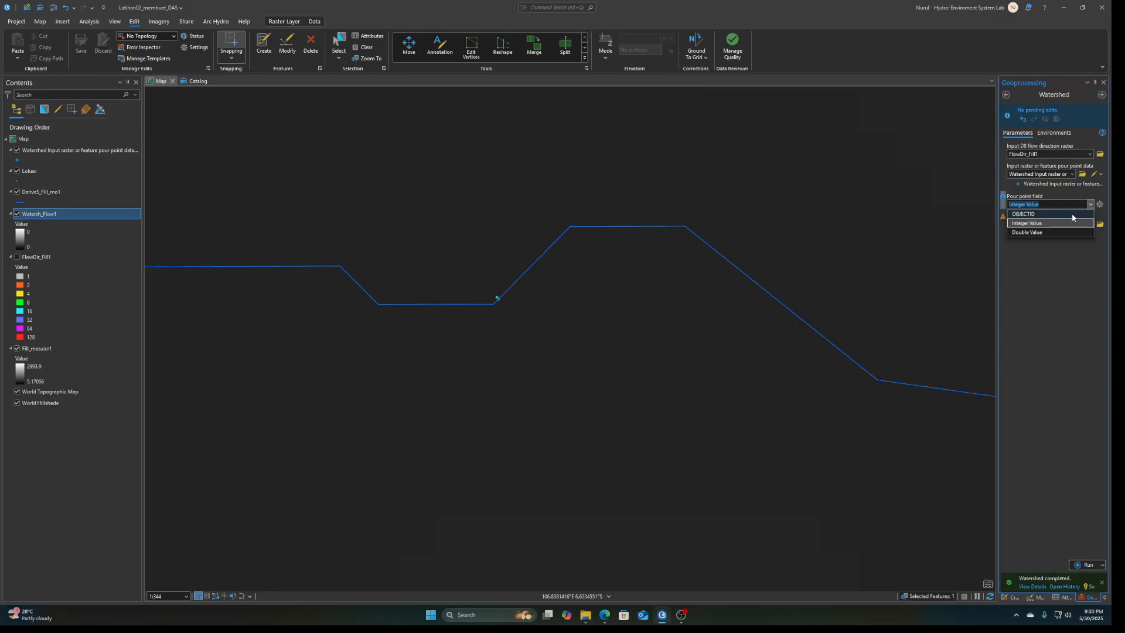
{"action": "left_click", "coordinate": [1071, 215]}
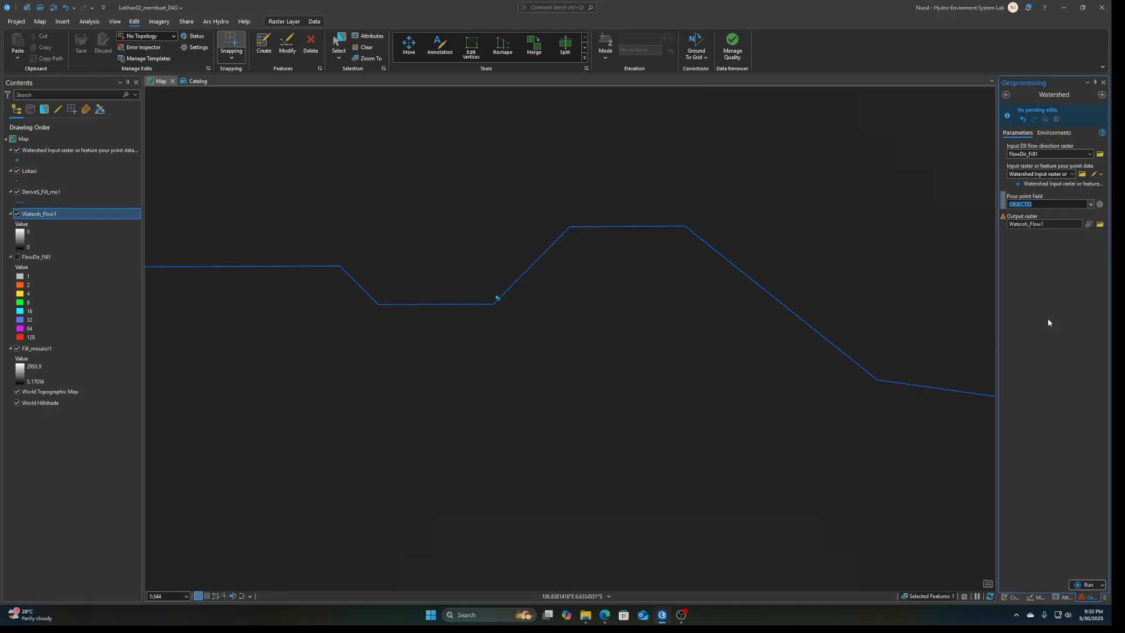
{"action": "left_click", "coordinate": [1084, 584]}
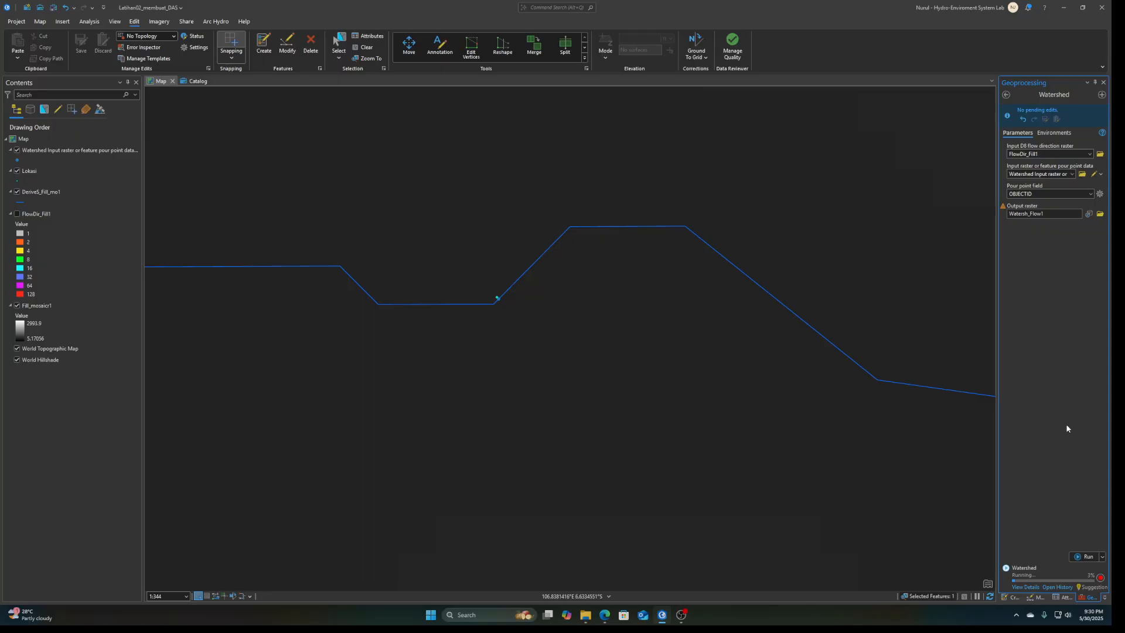
{"action": "left_click", "coordinate": [60, 361]}
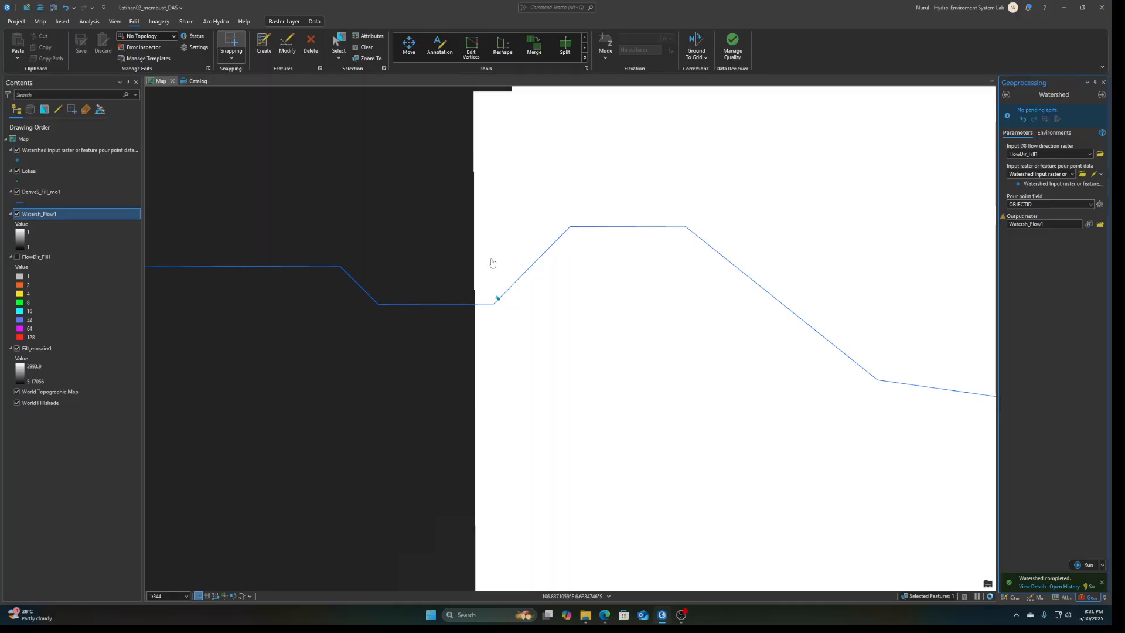
{"action": "scroll", "coordinate": [506, 309], "scroll_direction": "down", "scroll_amount": 6}
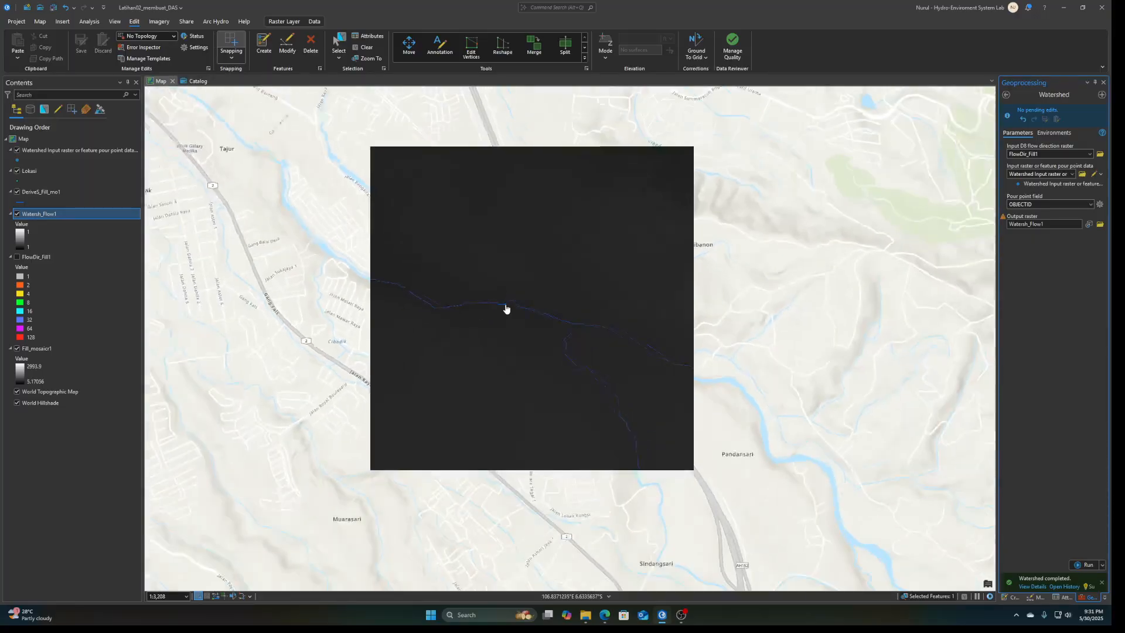
{"action": "scroll", "coordinate": [506, 306], "scroll_direction": "up", "scroll_amount": 3}
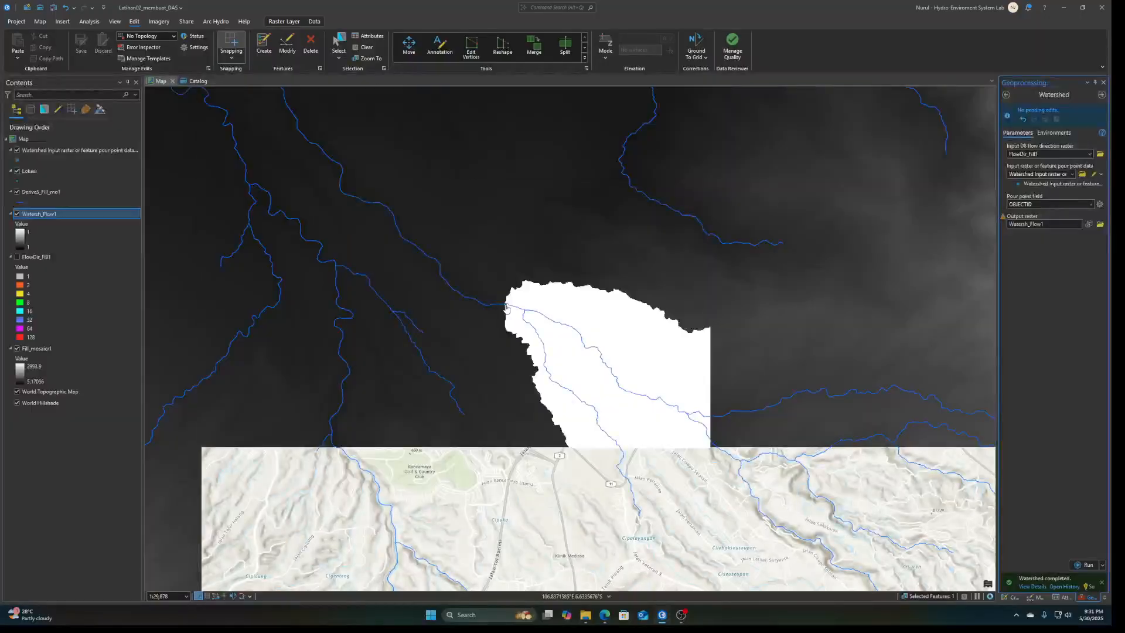
Open the pour point layer's attribute table, check its OBJECTID and Integer Value fields, and close the table
{"action": "right_click", "coordinate": [61, 149]}
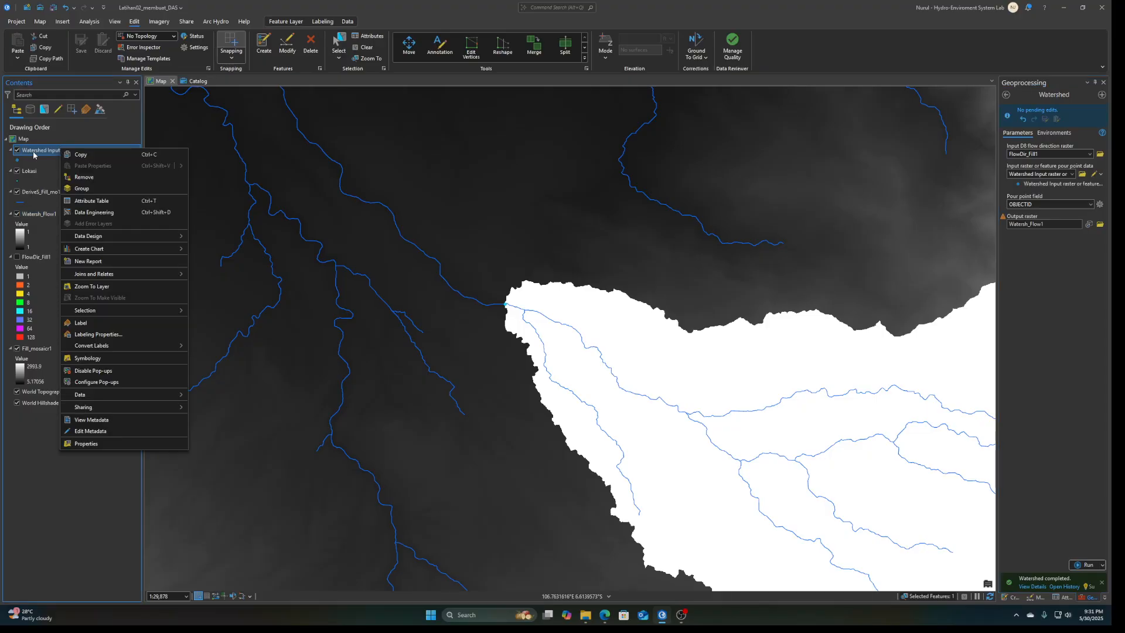
{"action": "left_click", "coordinate": [106, 202]}
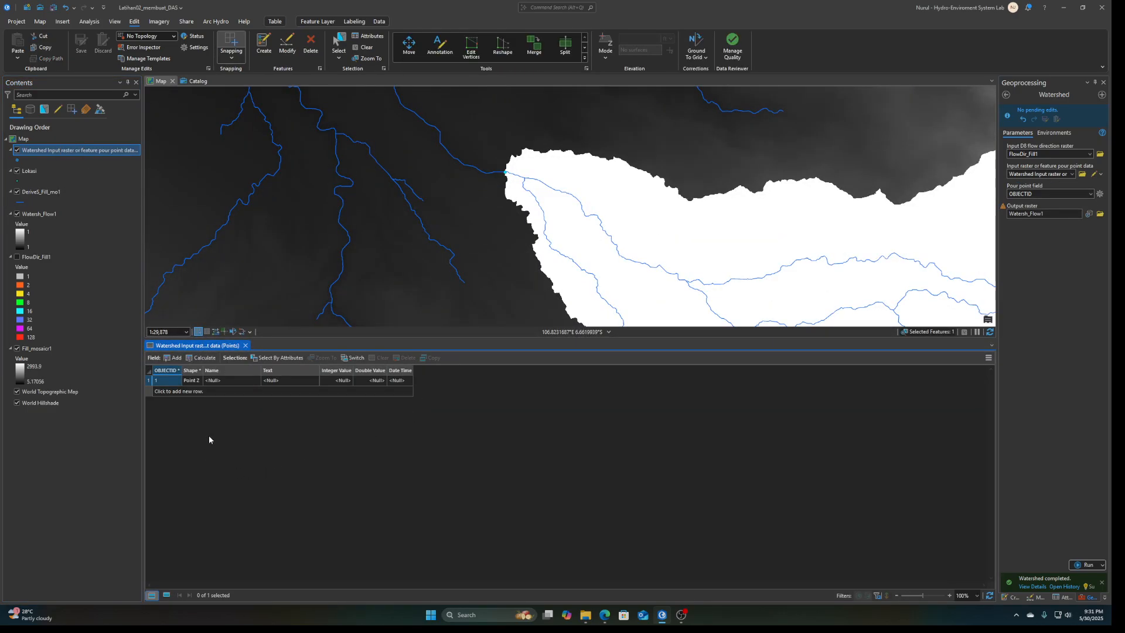
{"action": "left_click", "coordinate": [338, 380]}
{"action": "left_click", "coordinate": [245, 345]}
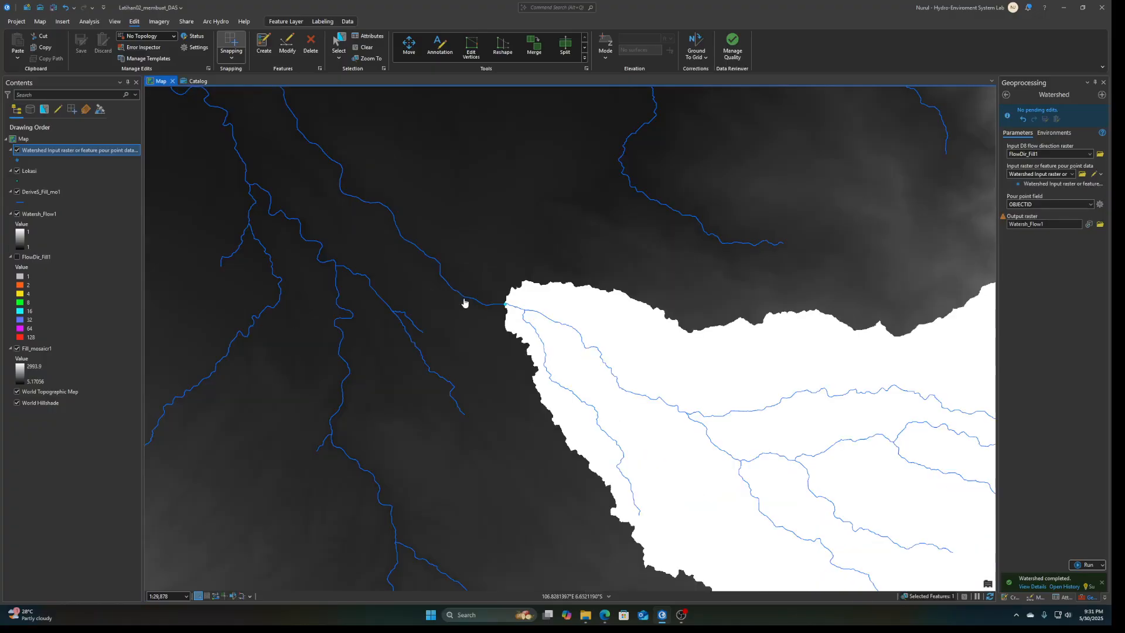
Search the geoprocessing tools for "raster to polygon" and open the Raster to Polygon conversion tool
{"action": "scroll", "coordinate": [463, 296], "scroll_direction": "down", "scroll_amount": 5}
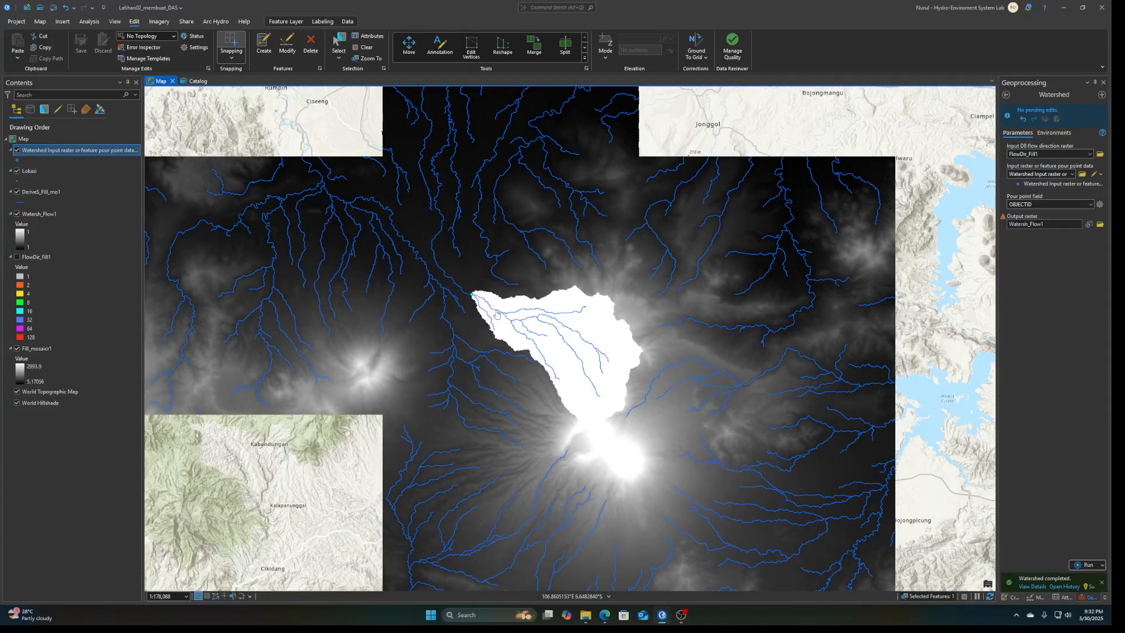
{"action": "left_click", "coordinate": [1006, 95]}
{"action": "left_click", "coordinate": [1007, 97]}
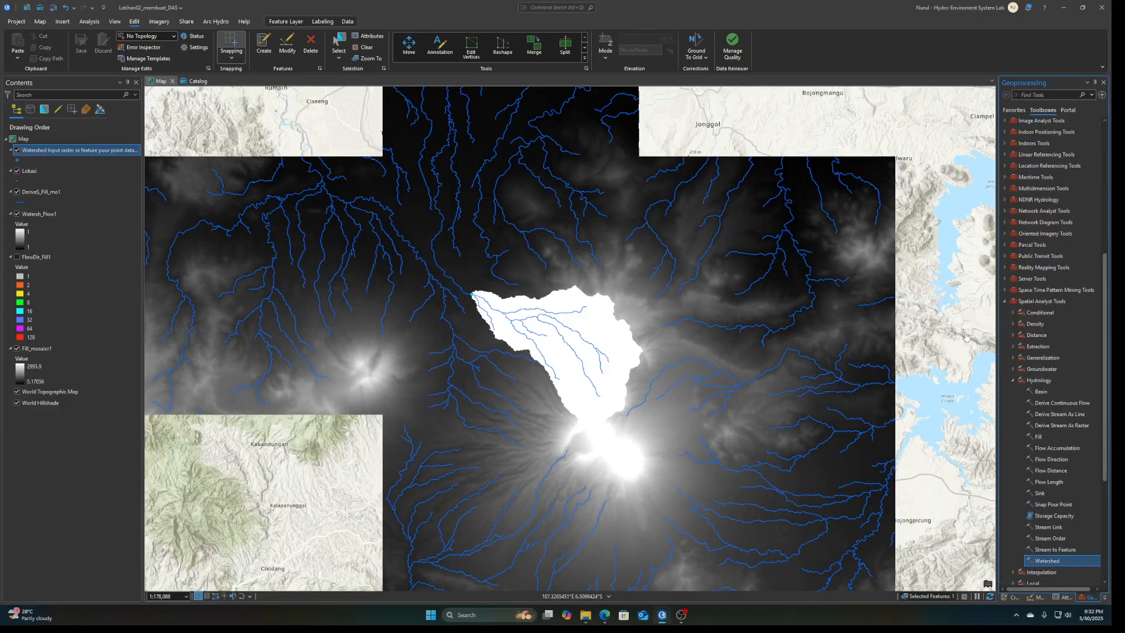
{"action": "scroll", "coordinate": [1030, 378], "scroll_direction": "down", "scroll_amount": 5}
{"action": "scroll", "coordinate": [1029, 378], "scroll_direction": "up", "scroll_amount": 6}
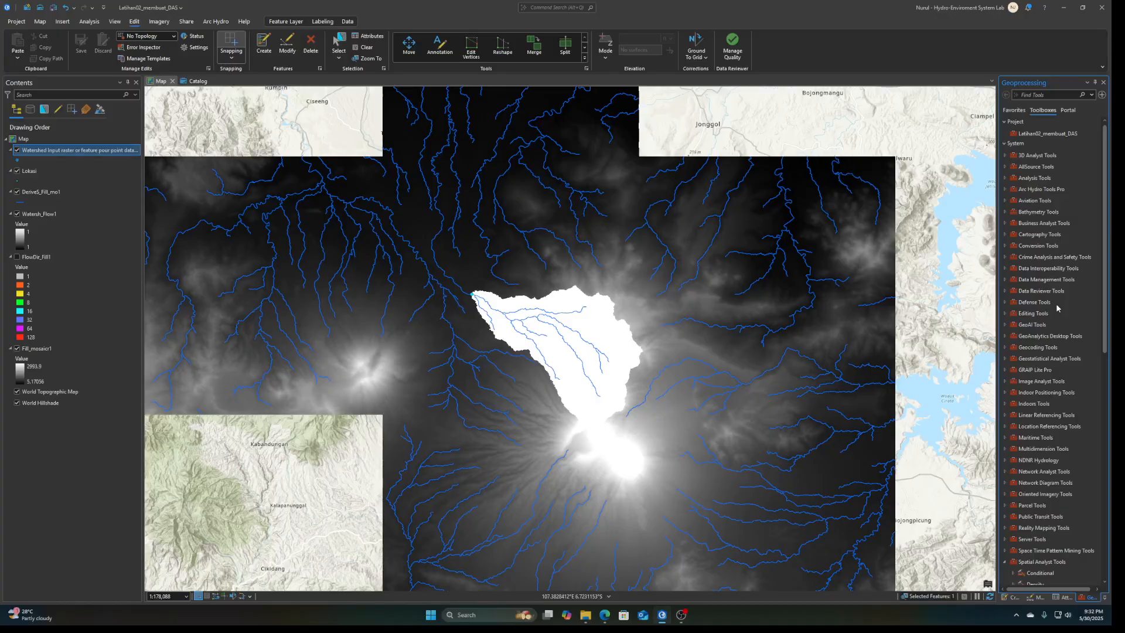
{"action": "left_click", "coordinate": [1035, 246]}
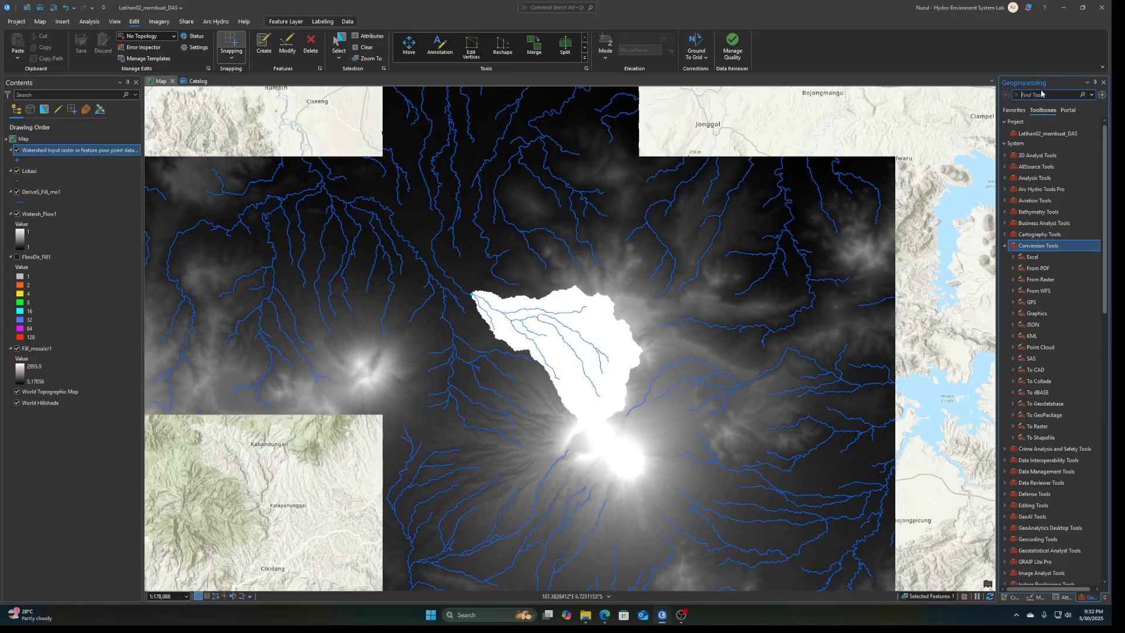
{"action": "type", "text": "raster to polygon"}
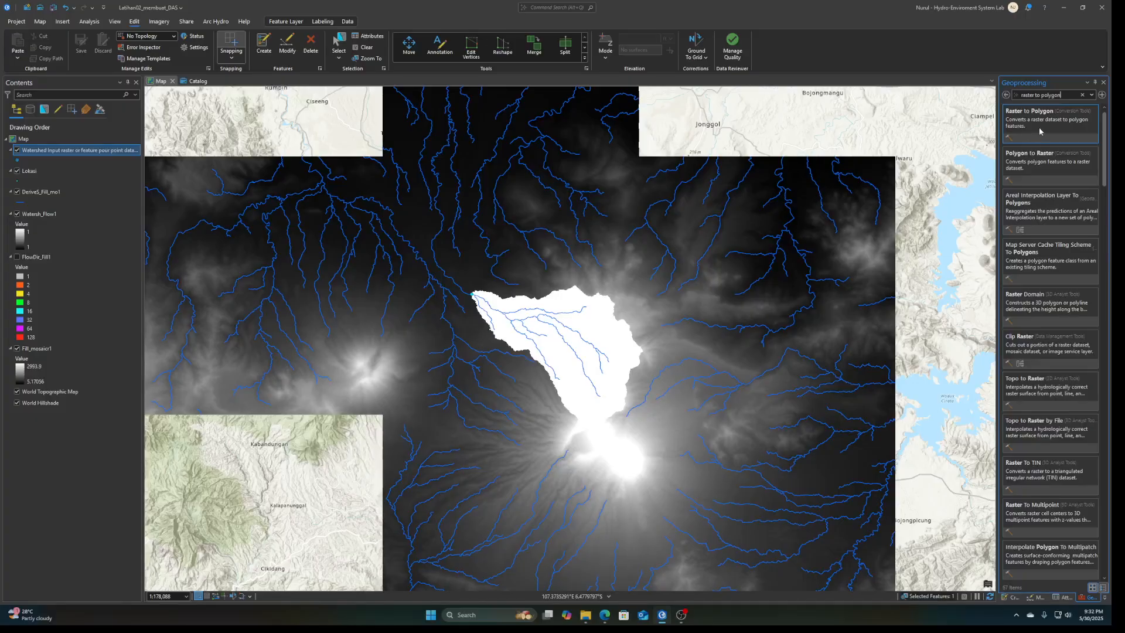
{"action": "left_click", "coordinate": [1022, 138]}
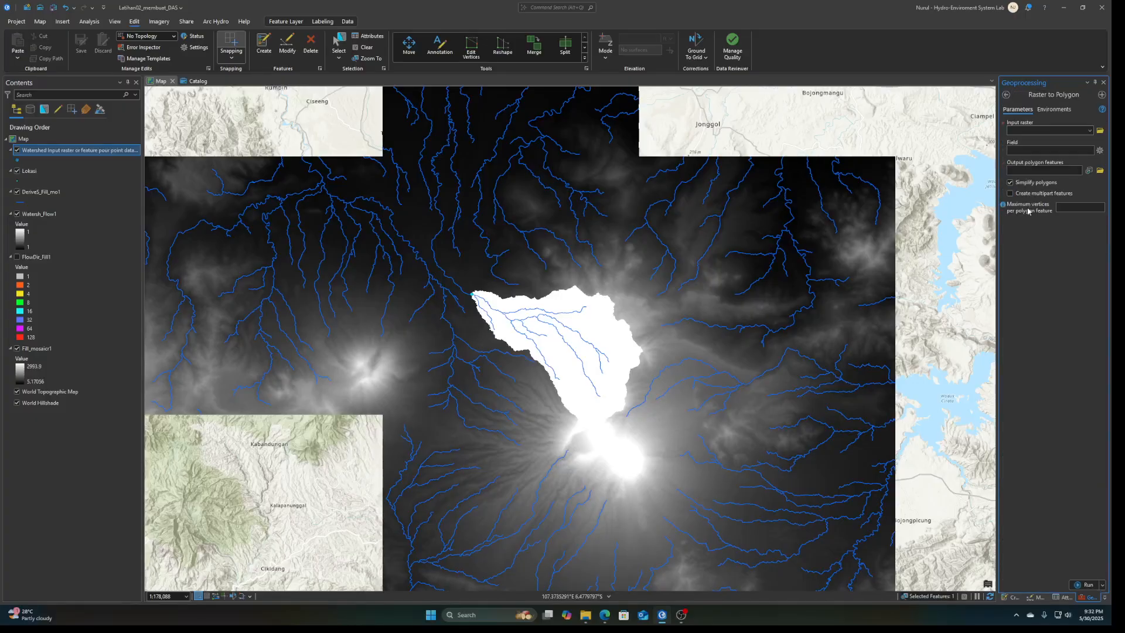
Convert Watersh_Flow1 to polygons using the Value field, with output RasterT_Watersh1 and simplified polygons
{"action": "left_click", "coordinate": [1090, 131]}
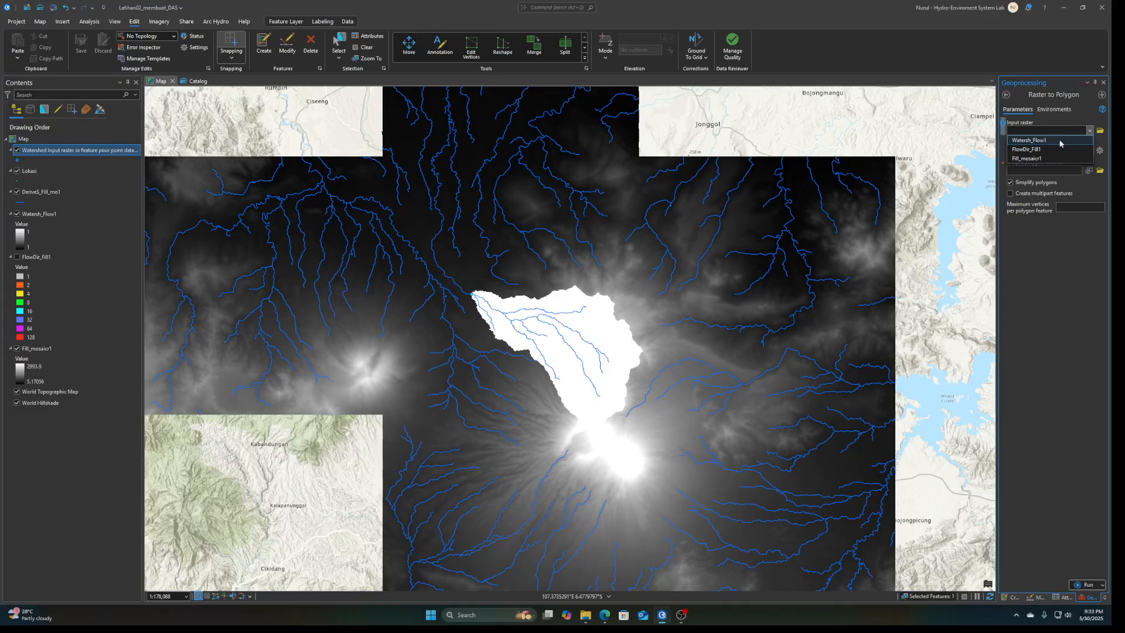
{"action": "left_click", "coordinate": [1028, 140]}
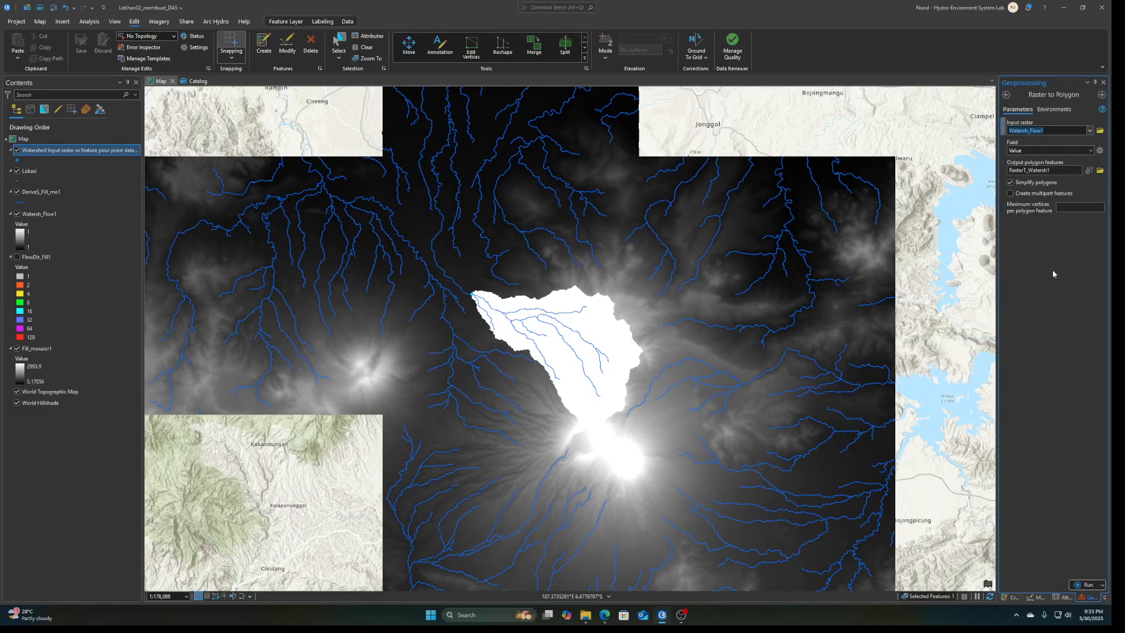
{"action": "left_click", "coordinate": [1084, 587]}
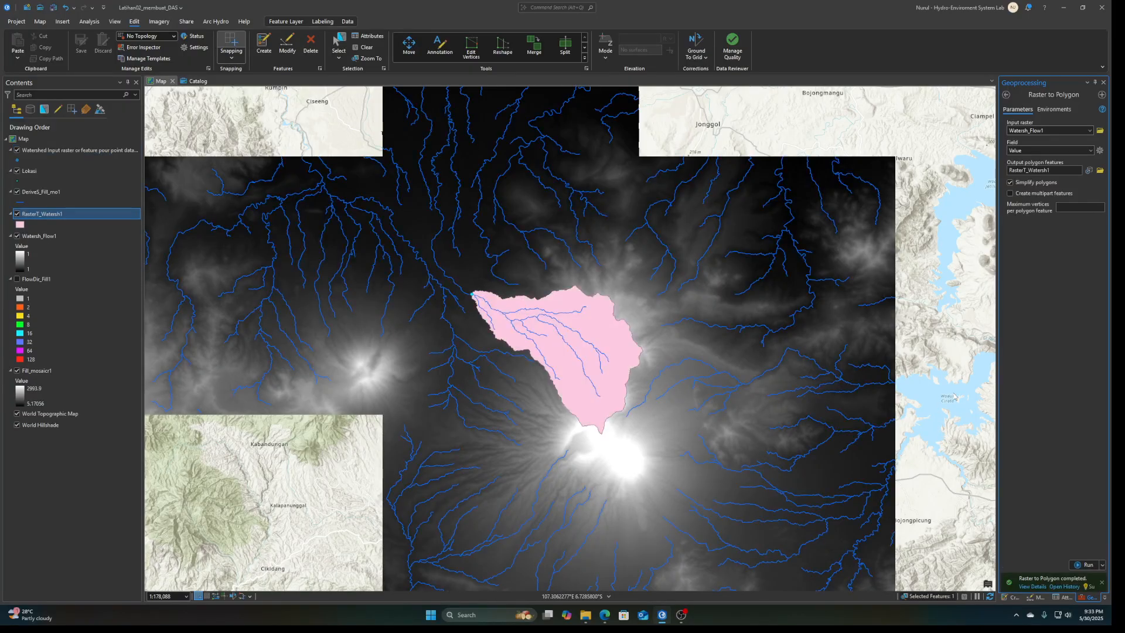
Open the RasterT_Watersh1 attribute table to check the polygon's area, and toggle the DeriveS_Fill_mo1 streams off and on
{"action": "right_click", "coordinate": [51, 216]}
{"action": "left_click", "coordinate": [82, 176]}
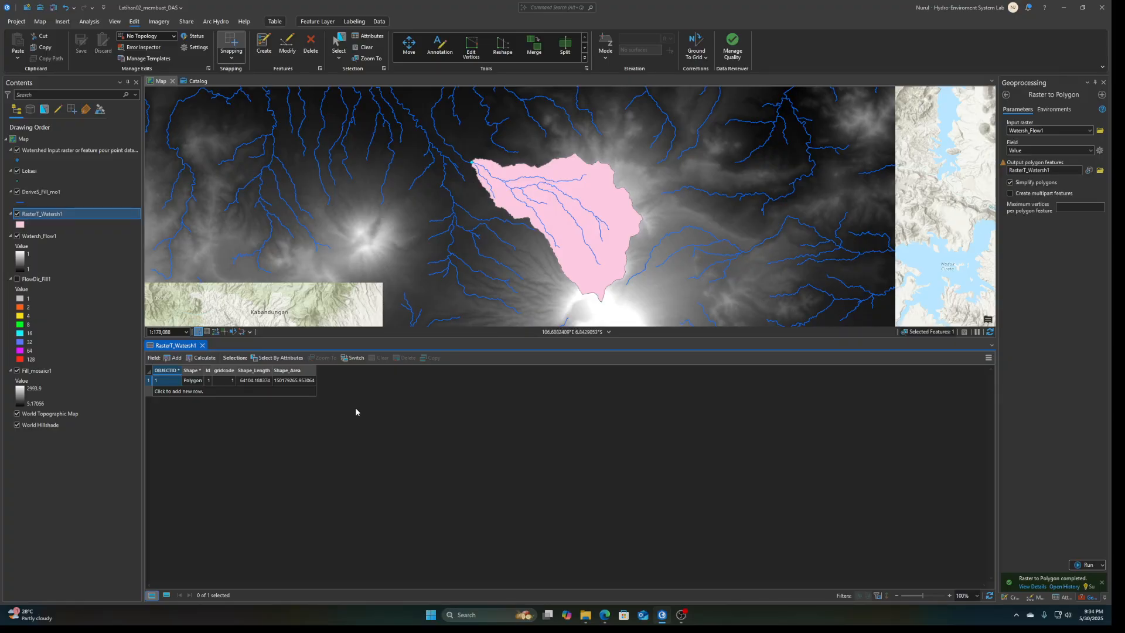
{"action": "left_click", "coordinate": [1006, 95]}
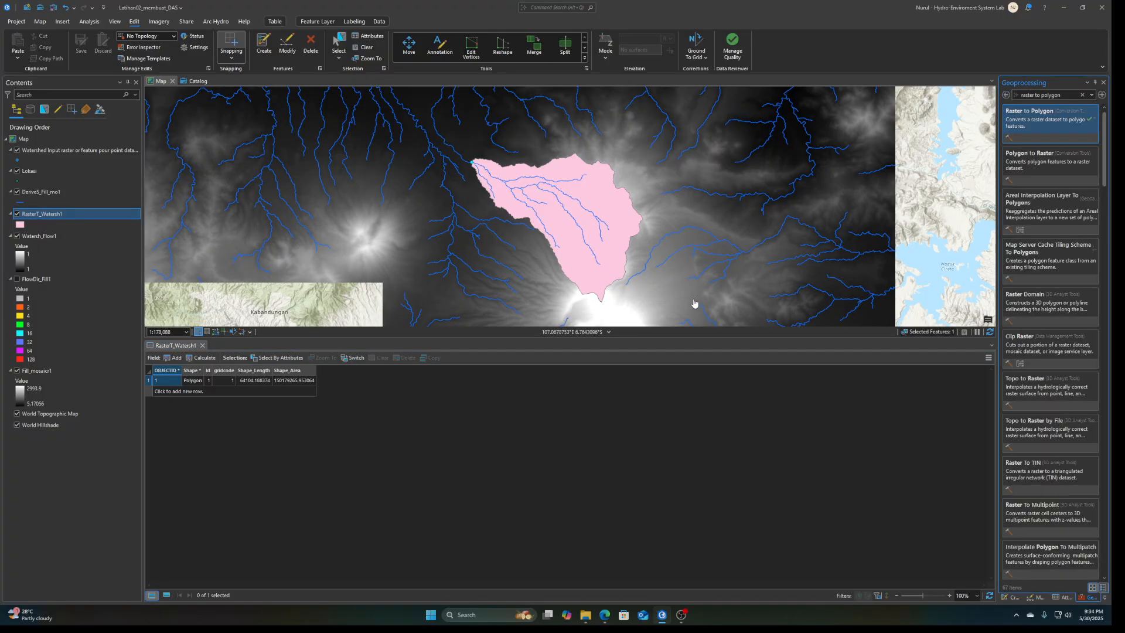
{"action": "left_click", "coordinate": [17, 192]}
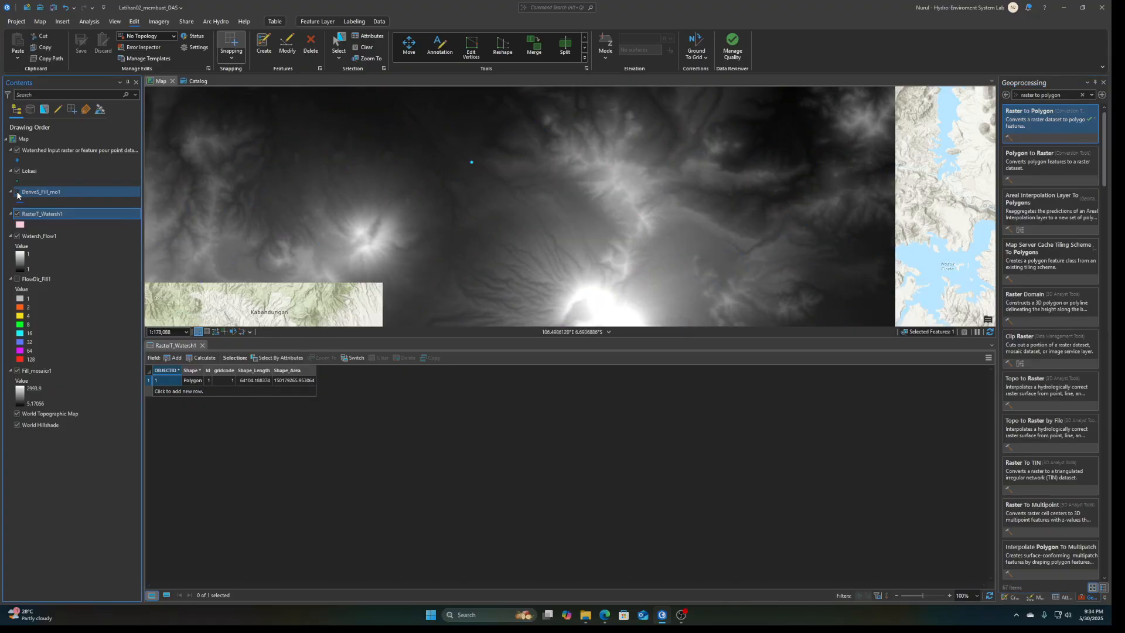
{"action": "left_click", "coordinate": [17, 192]}
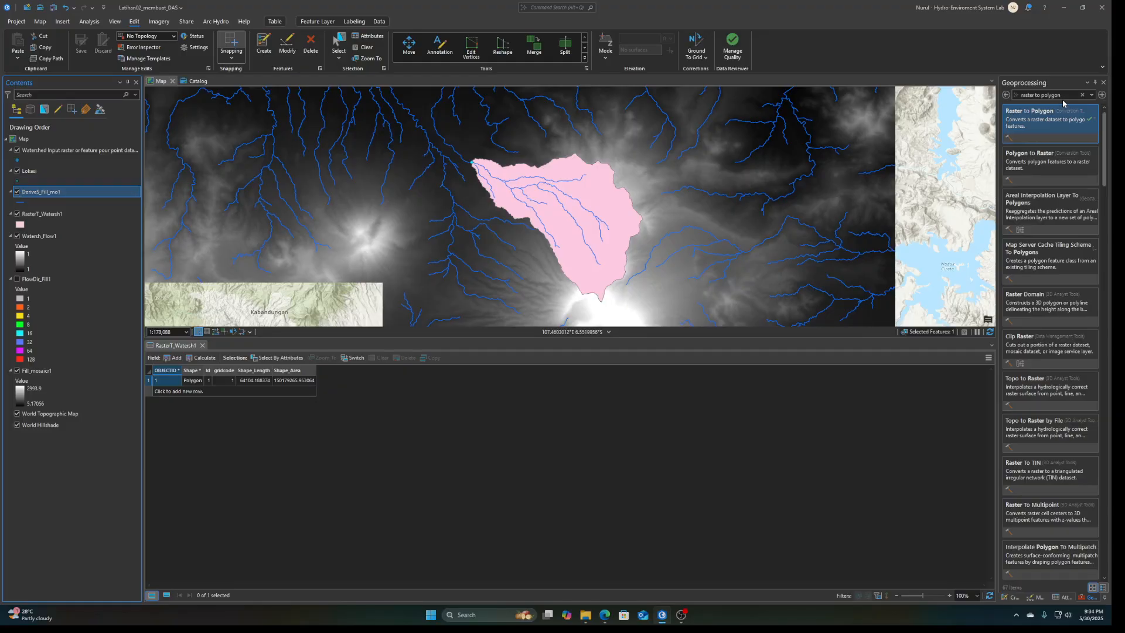
Find the Clip analysis tool and set DeriveS_Fill_mo1 as the input with RasterT_Watersh1 as the clip features
{"action": "left_click", "coordinate": [1024, 97]}
{"action": "left_click_drag", "start_coordinate": [1024, 96], "coordinate": [1006, 100]}
{"action": "type", "text": "clip"}
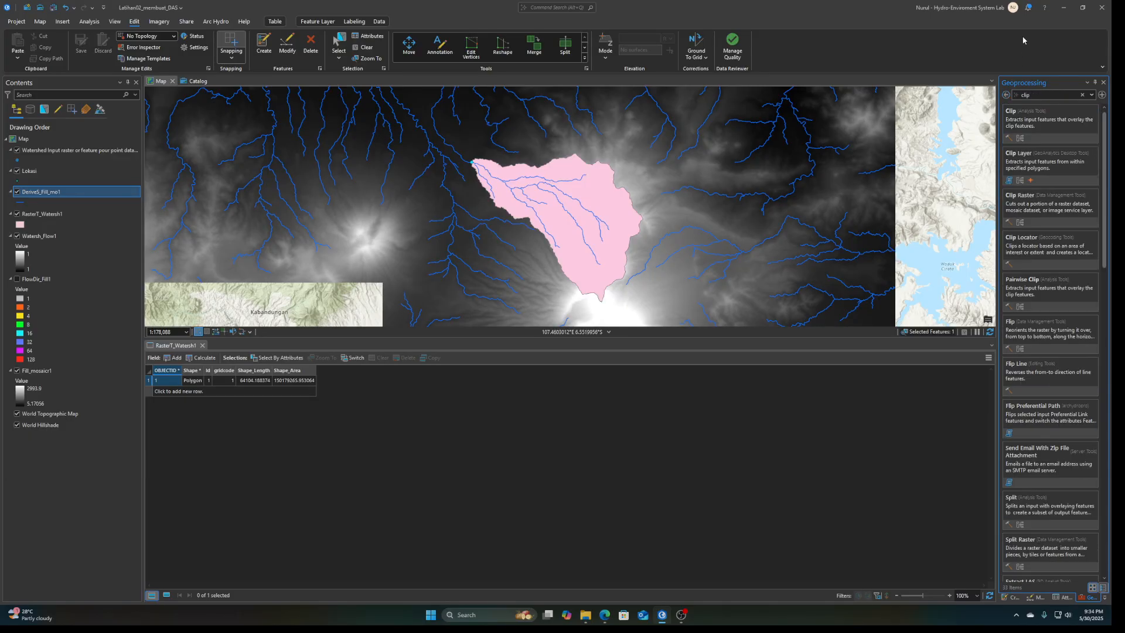
{"action": "left_click", "coordinate": [1066, 128]}
{"action": "left_click", "coordinate": [1090, 155]}
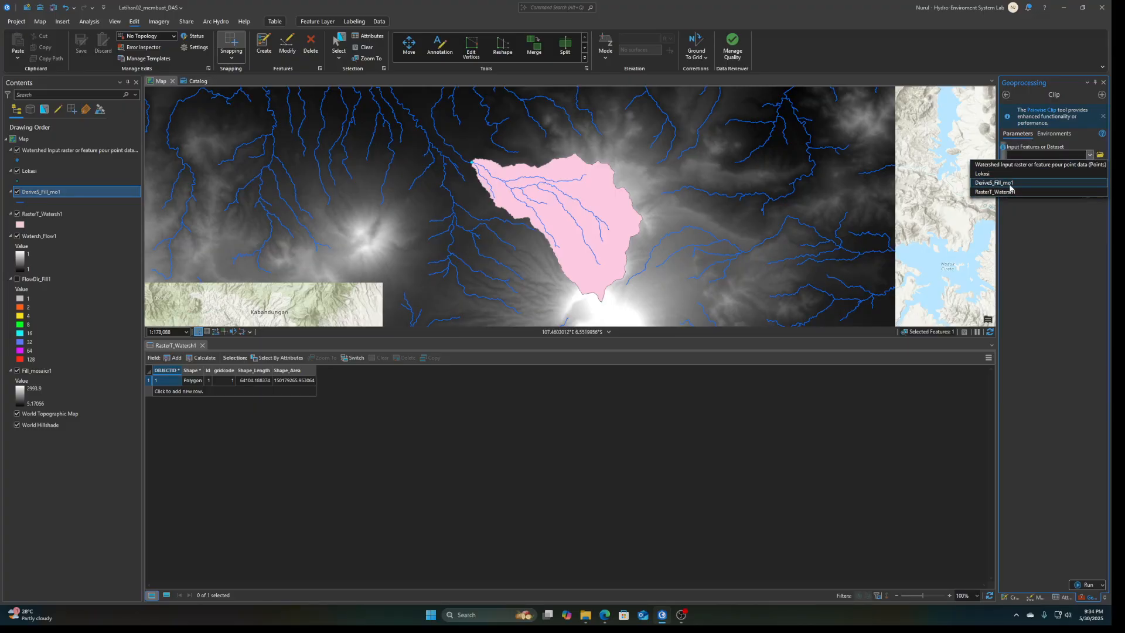
{"action": "left_click", "coordinate": [1010, 185]}
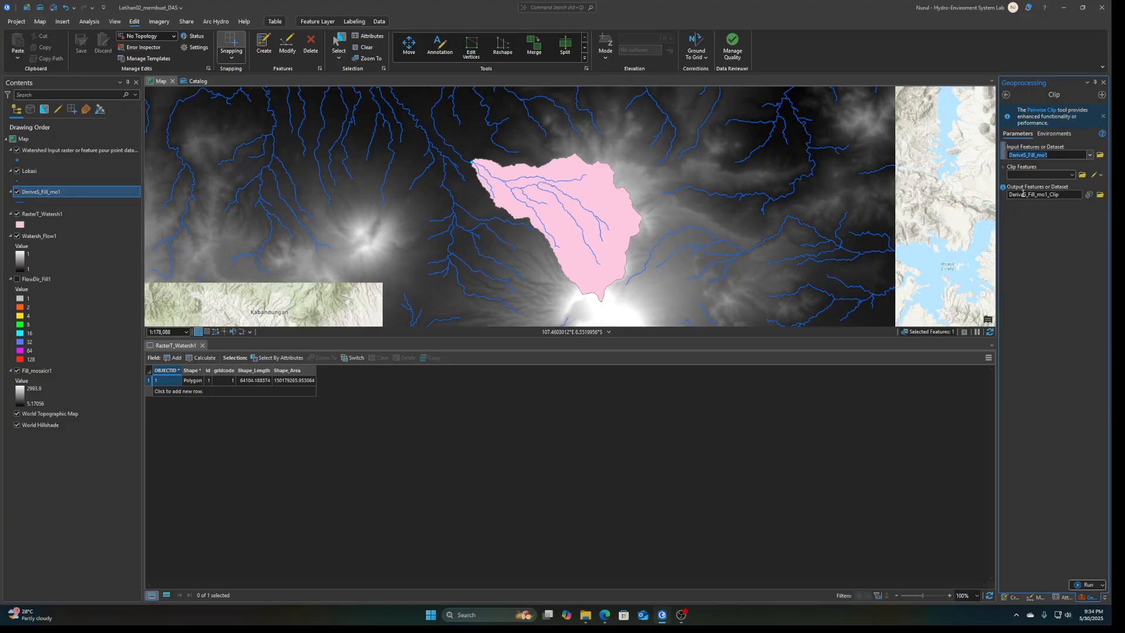
{"action": "left_click", "coordinate": [1071, 174]}
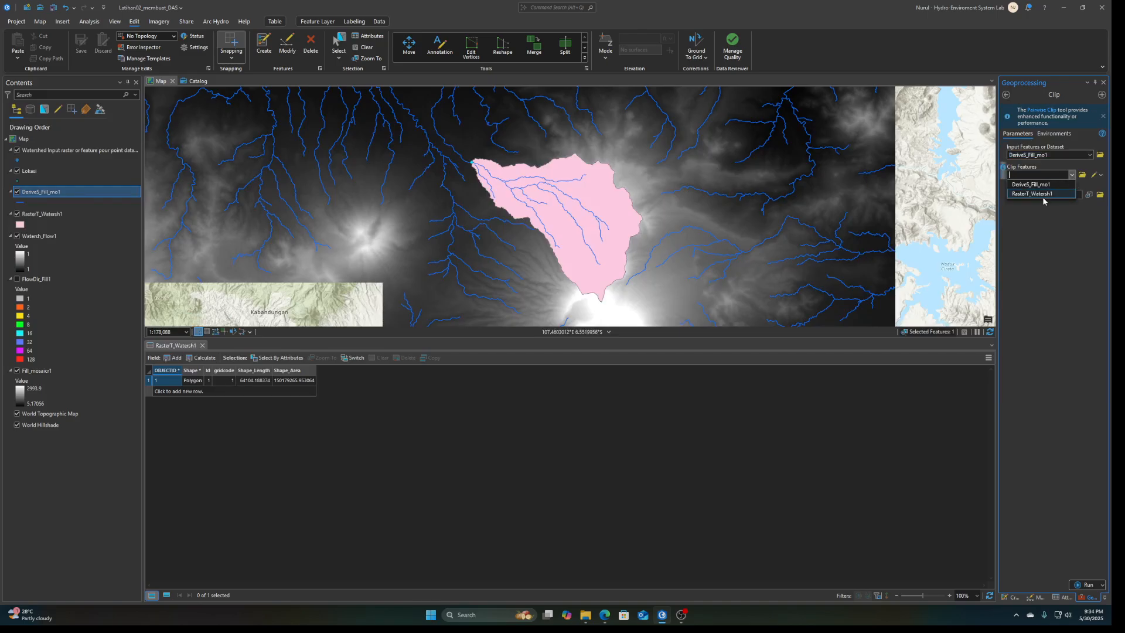
{"action": "left_click", "coordinate": [1043, 194]}
Name the clip output Sungai, run the clip, and hide the original DeriveS_Fill_mo1 layer
{"action": "left_click", "coordinate": [1065, 195]}
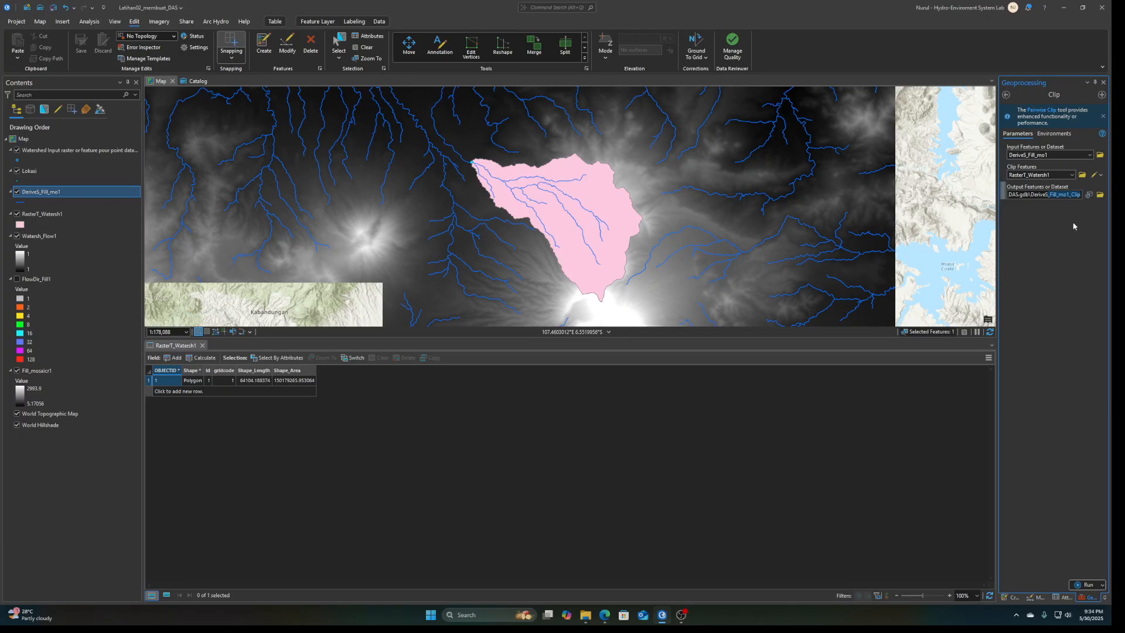
{"action": "type", "text": "Sungai"}
{"action": "left_click", "coordinate": [1066, 225]}
{"action": "left_click", "coordinate": [1087, 585]}
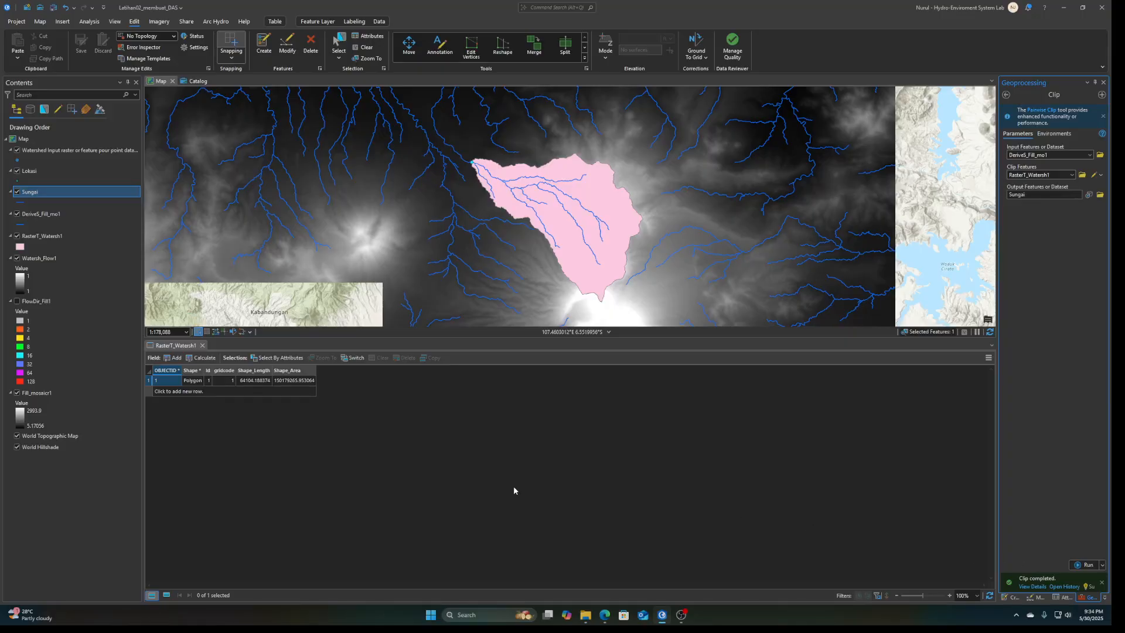
{"action": "left_click", "coordinate": [17, 214]}
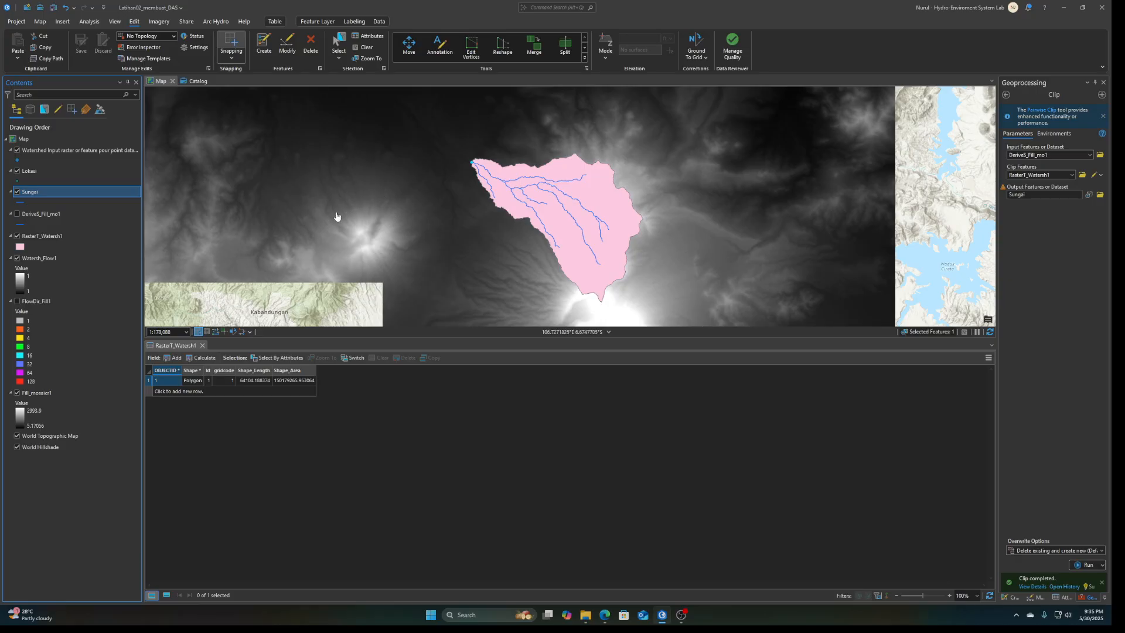
{"action": "left_click", "coordinate": [63, 23]}
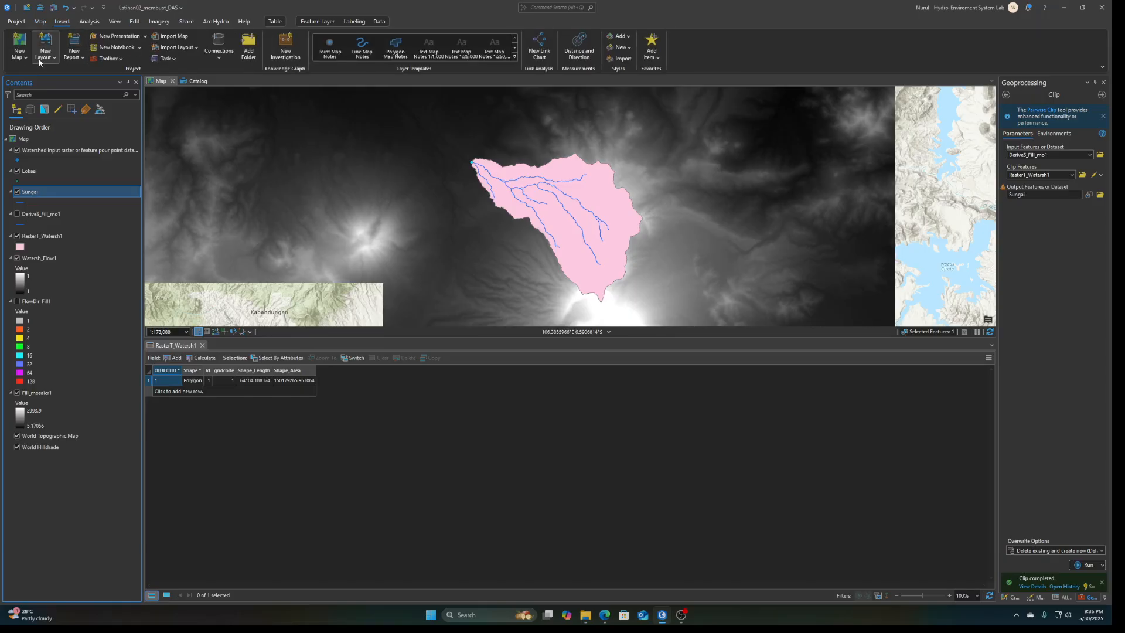
{"action": "left_click", "coordinate": [42, 60]}
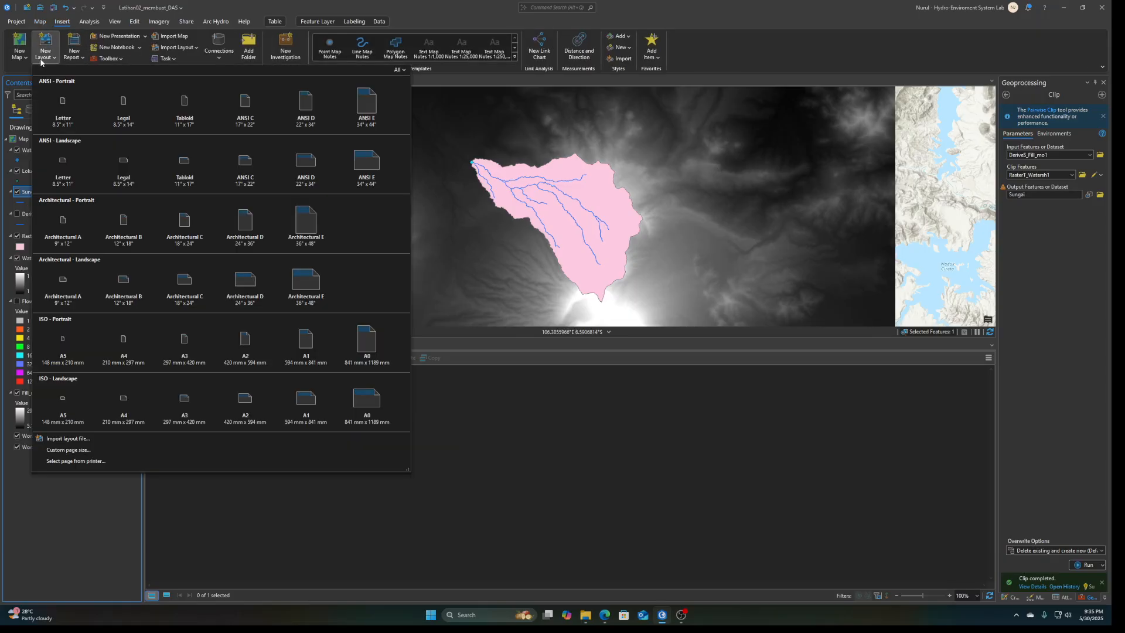
{"action": "left_click", "coordinate": [64, 170]}
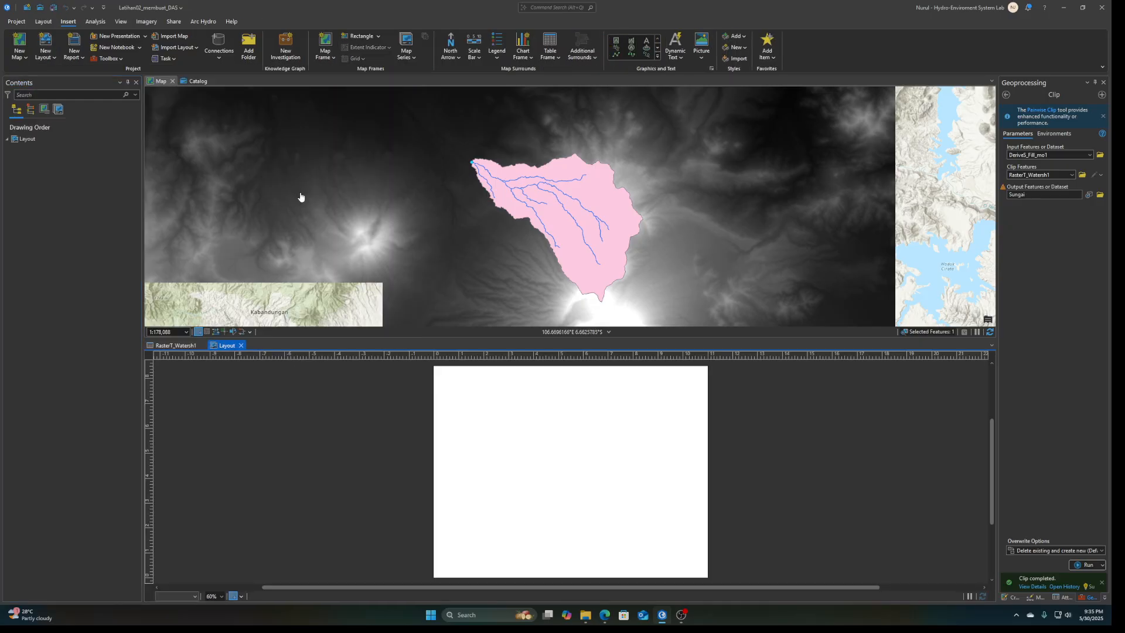
{"action": "left_click", "coordinate": [241, 345]}
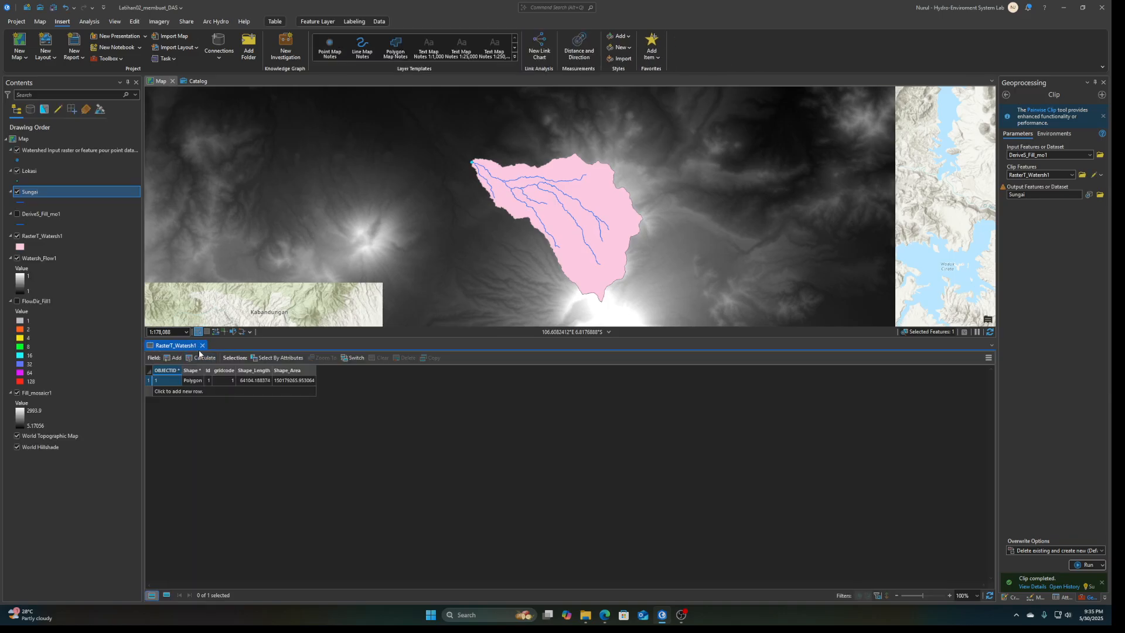
Close the RasterT_Watersh1 attribute table and create a new ANSI Landscape Letter layout
{"action": "left_click", "coordinate": [201, 345]}
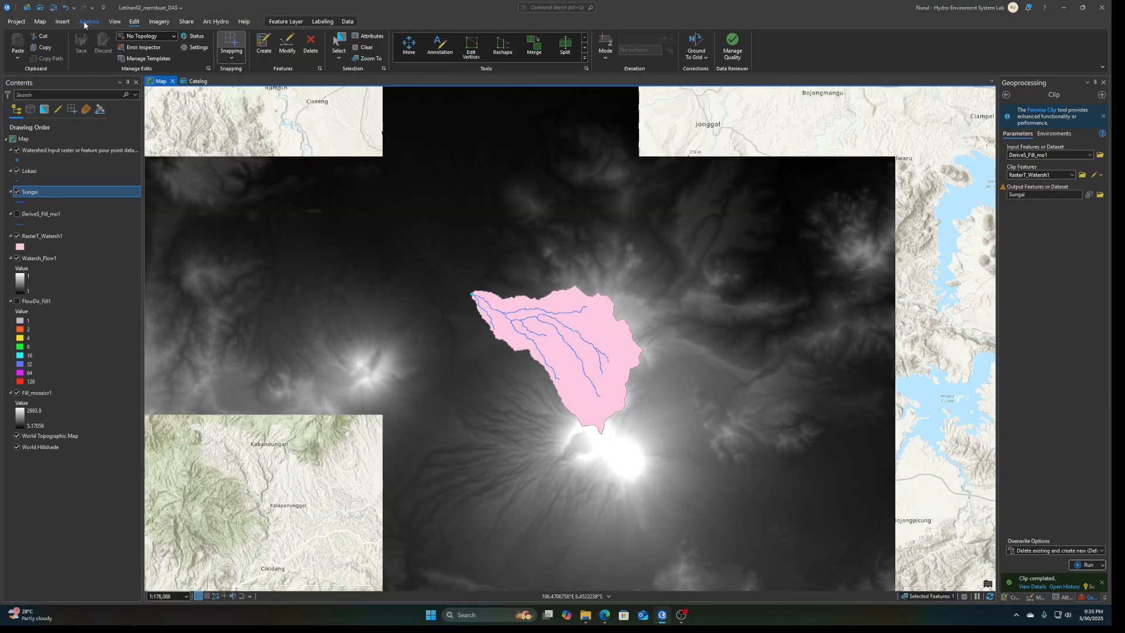
{"action": "left_click", "coordinate": [63, 21]}
{"action": "left_click", "coordinate": [50, 57]}
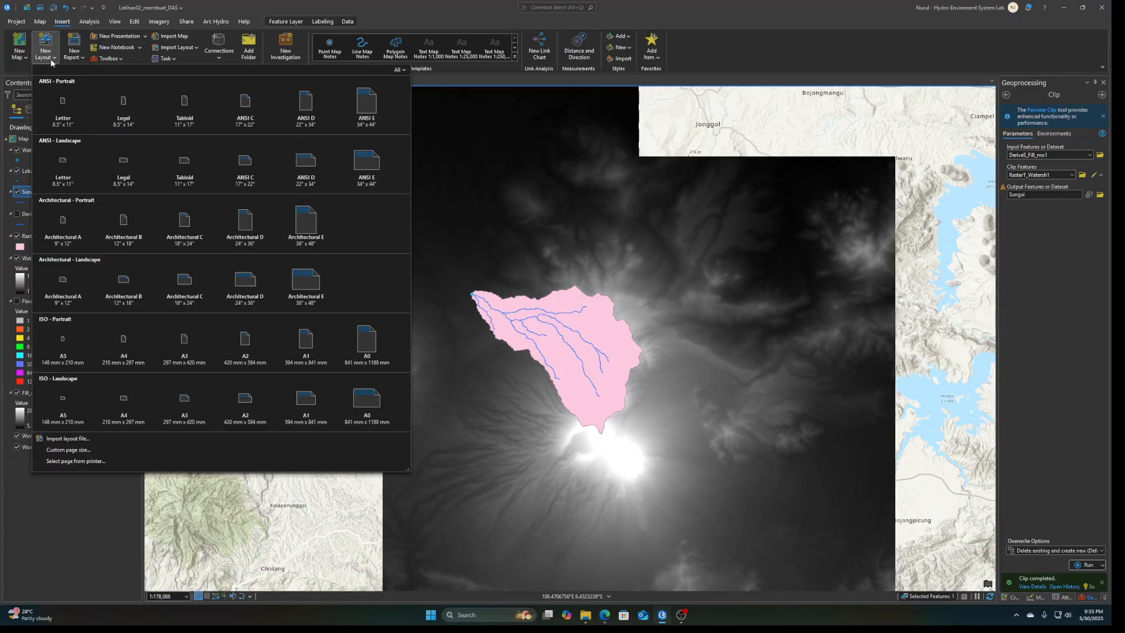
{"action": "left_click", "coordinate": [63, 161]}
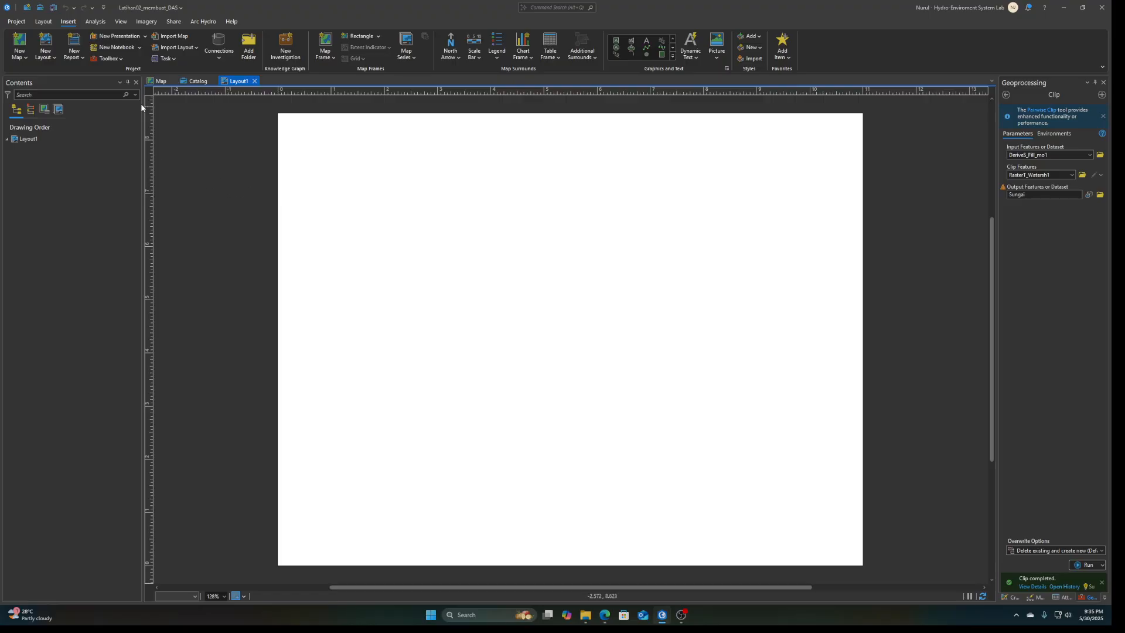
Return to the map view and hide the Watersh_Flow1 and Fill_mosaicr1 raster layers
{"action": "left_click", "coordinate": [156, 82]}
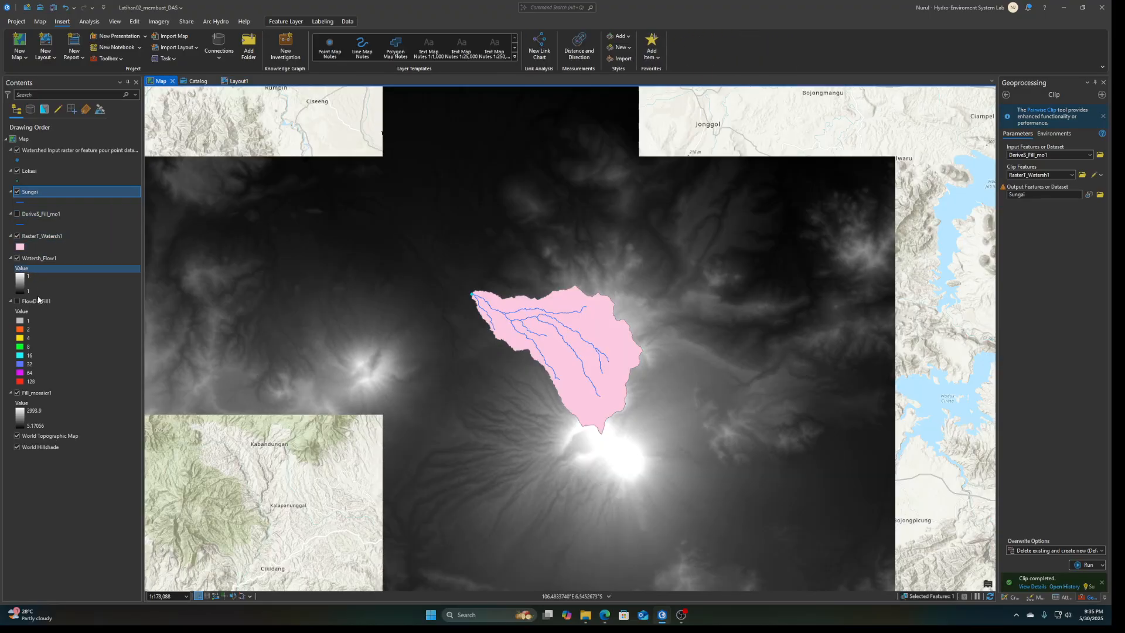
{"action": "left_click", "coordinate": [17, 258]}
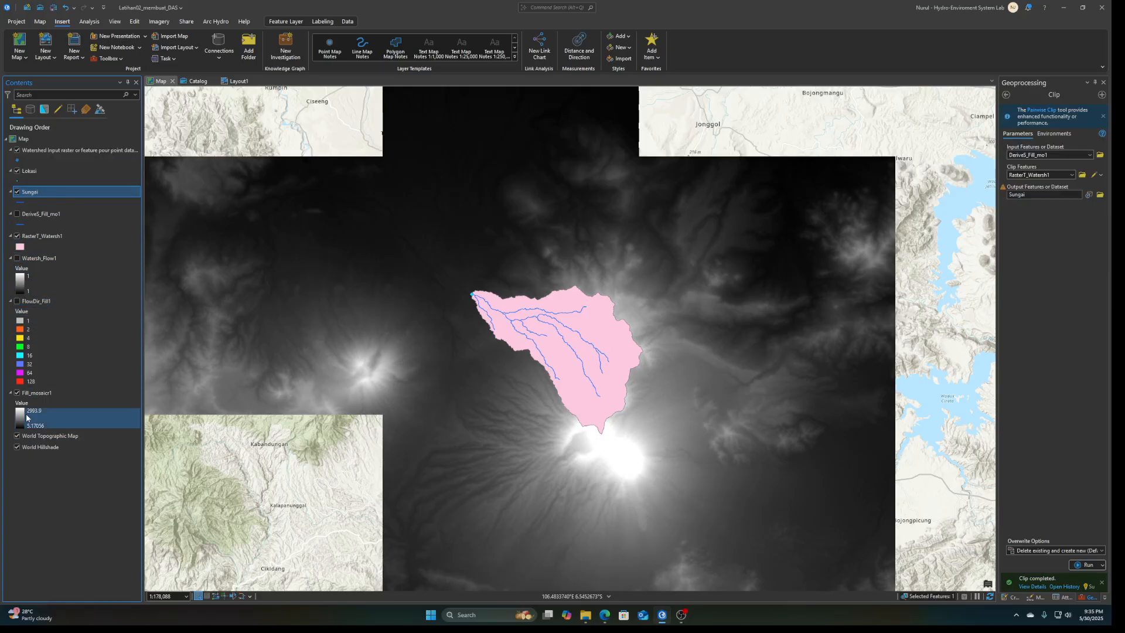
{"action": "left_click", "coordinate": [17, 393]}
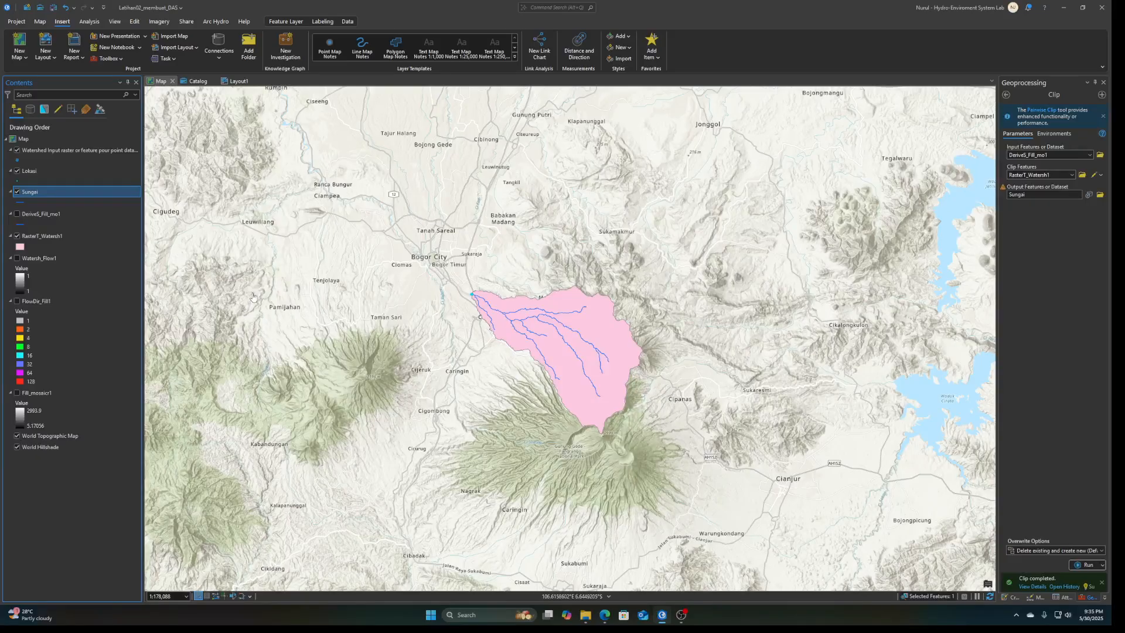
Set the transparency of the RasterT_Watersh1 watershed polygon layer to 37.9%
{"action": "left_click", "coordinate": [21, 246]}
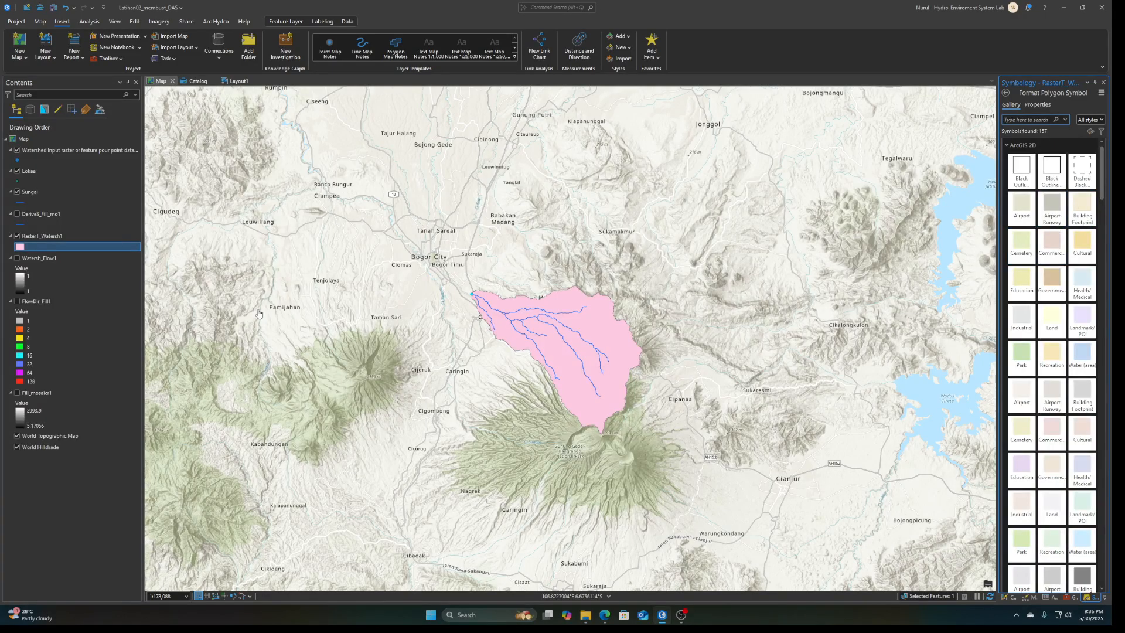
{"action": "left_click", "coordinate": [286, 22]}
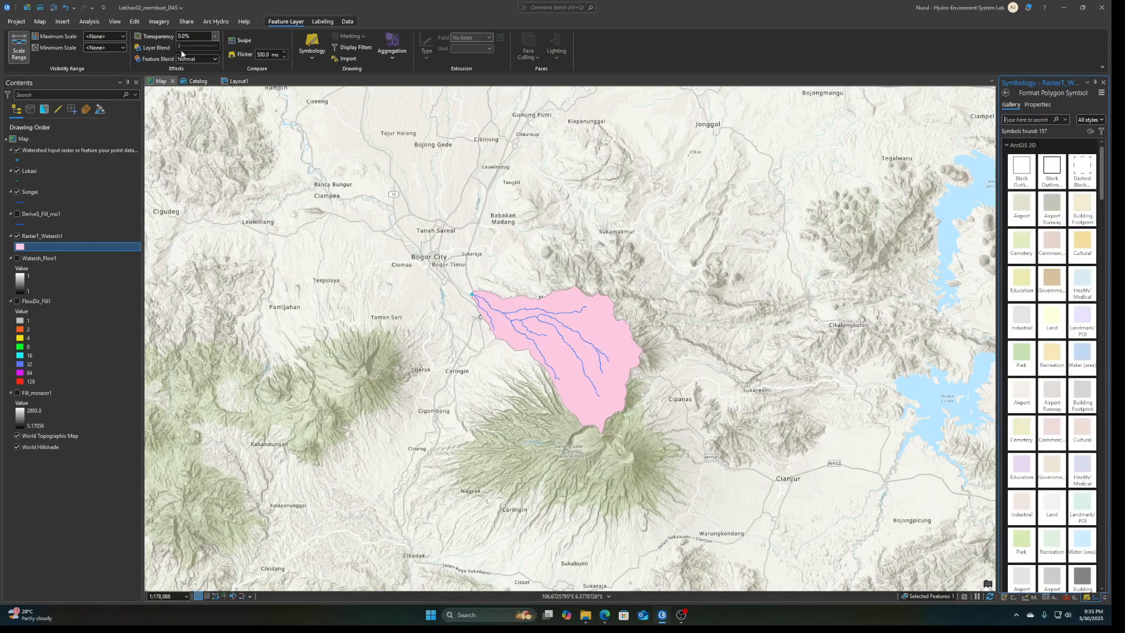
{"action": "left_click_drag", "start_coordinate": [184, 51], "coordinate": [194, 51]}
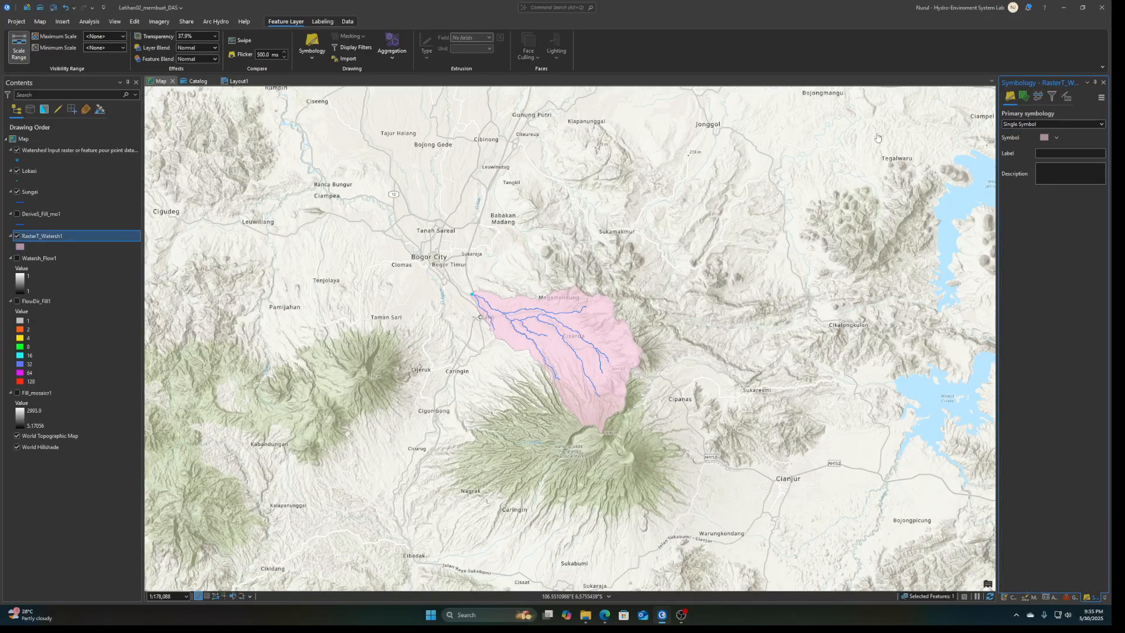
Give the RasterT_Watersh1 watershed polygon symbol a black outline 2 pt wide and apply the change
{"action": "left_click", "coordinate": [1043, 137]}
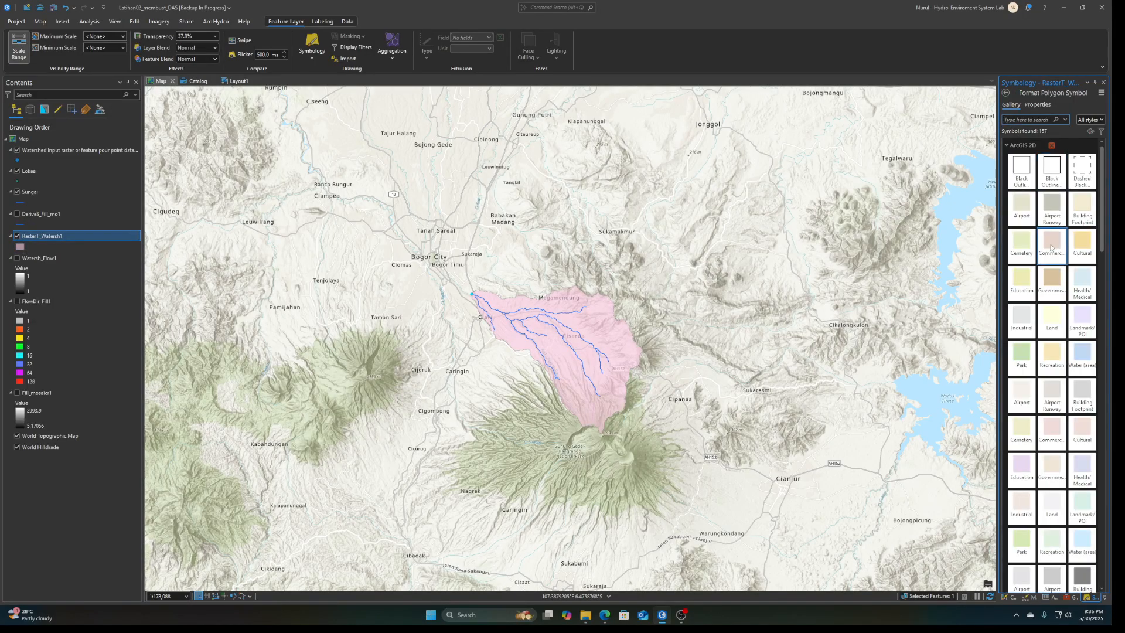
{"action": "left_click", "coordinate": [1030, 106]}
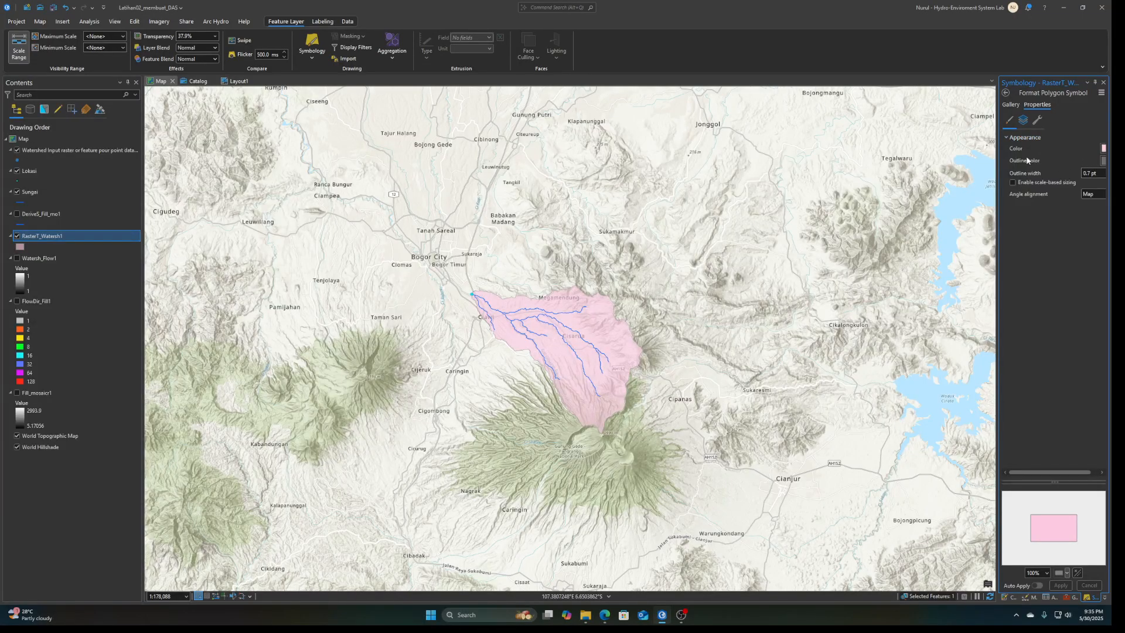
{"action": "left_click_drag", "start_coordinate": [996, 147], "coordinate": [930, 148]}
{"action": "left_click", "coordinate": [1095, 162]}
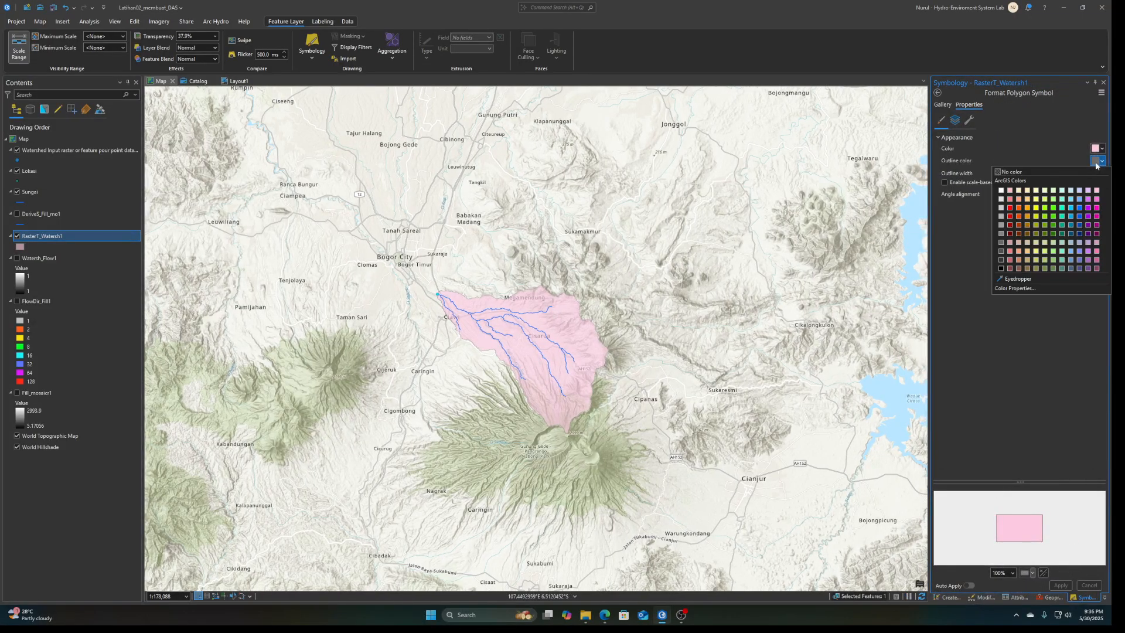
{"action": "left_click", "coordinate": [1001, 233]}
{"action": "left_click", "coordinate": [1100, 171]}
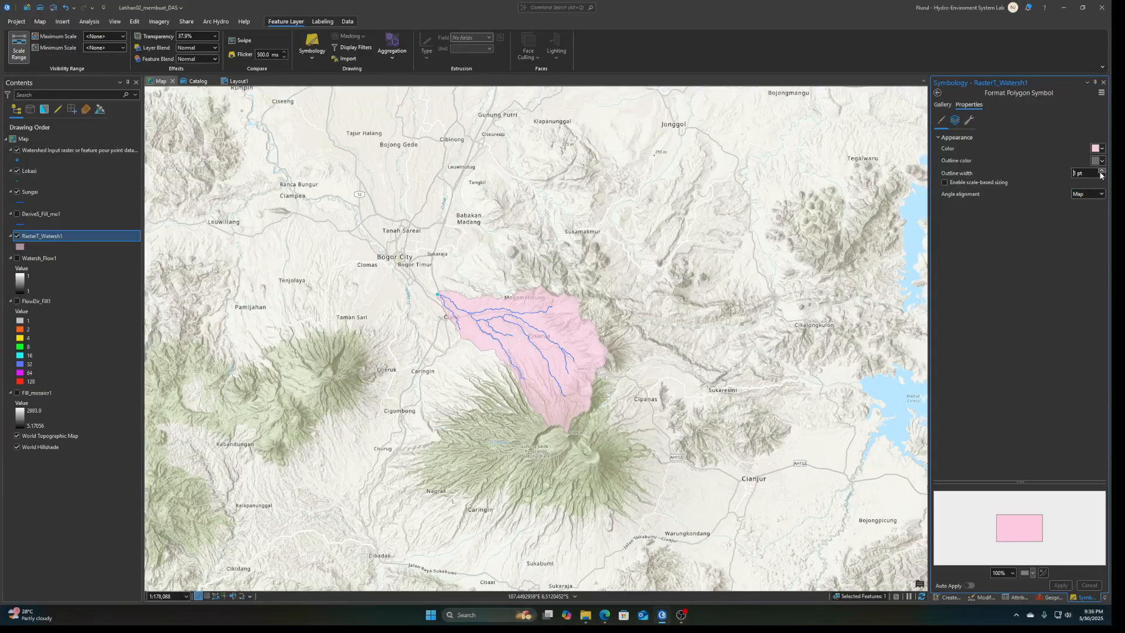
{"action": "left_click", "coordinate": [1101, 161]}
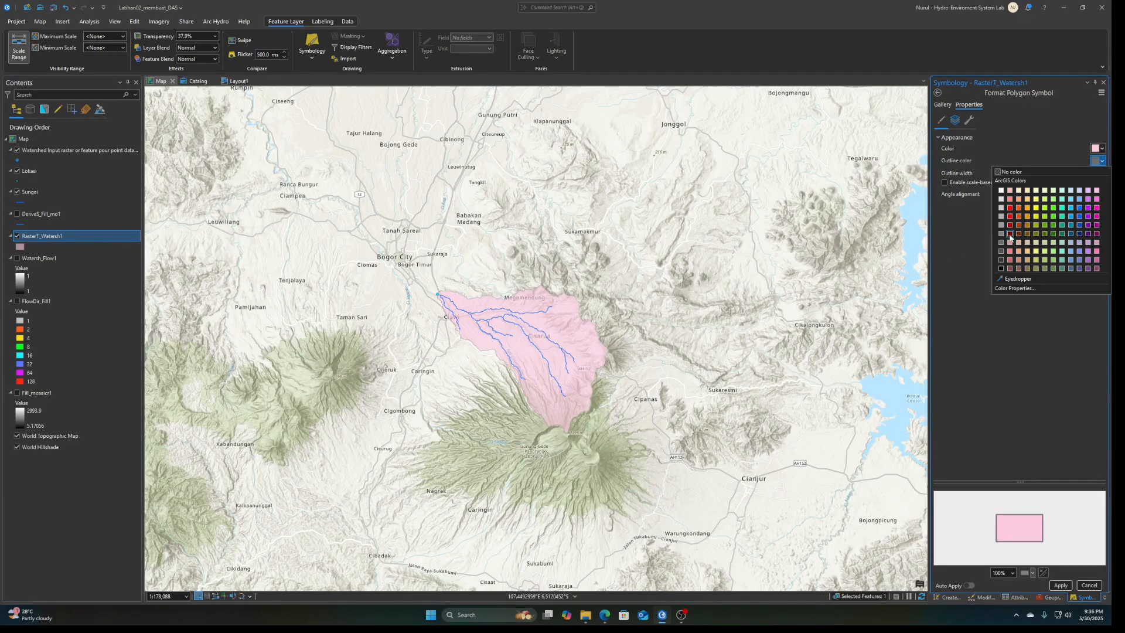
{"action": "left_click", "coordinate": [1001, 268]}
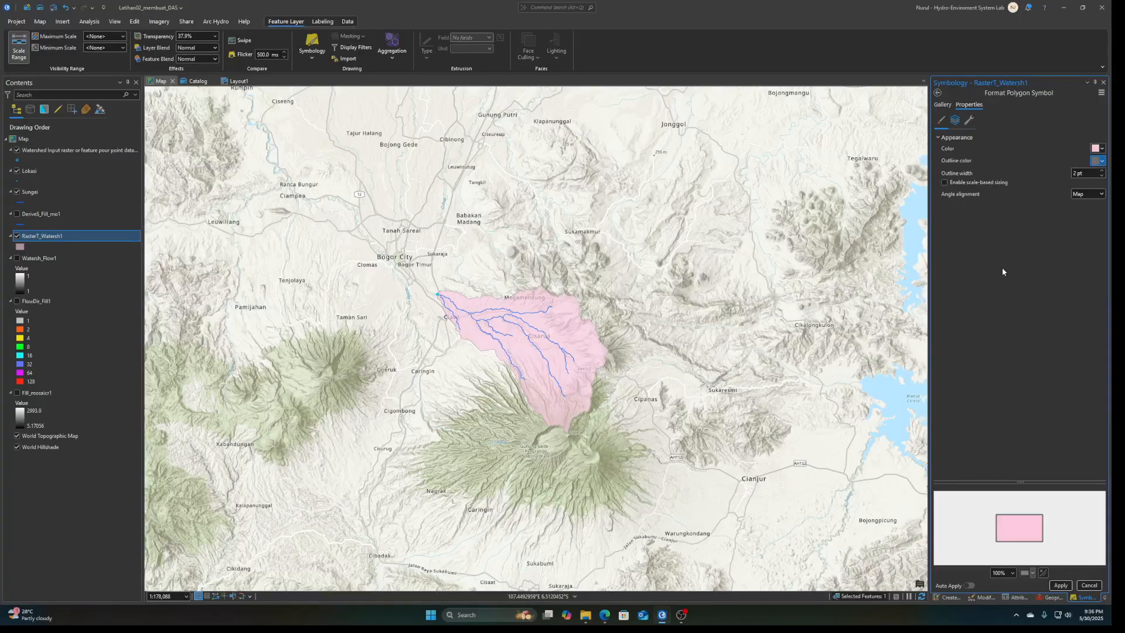
{"action": "left_click", "coordinate": [1060, 585]}
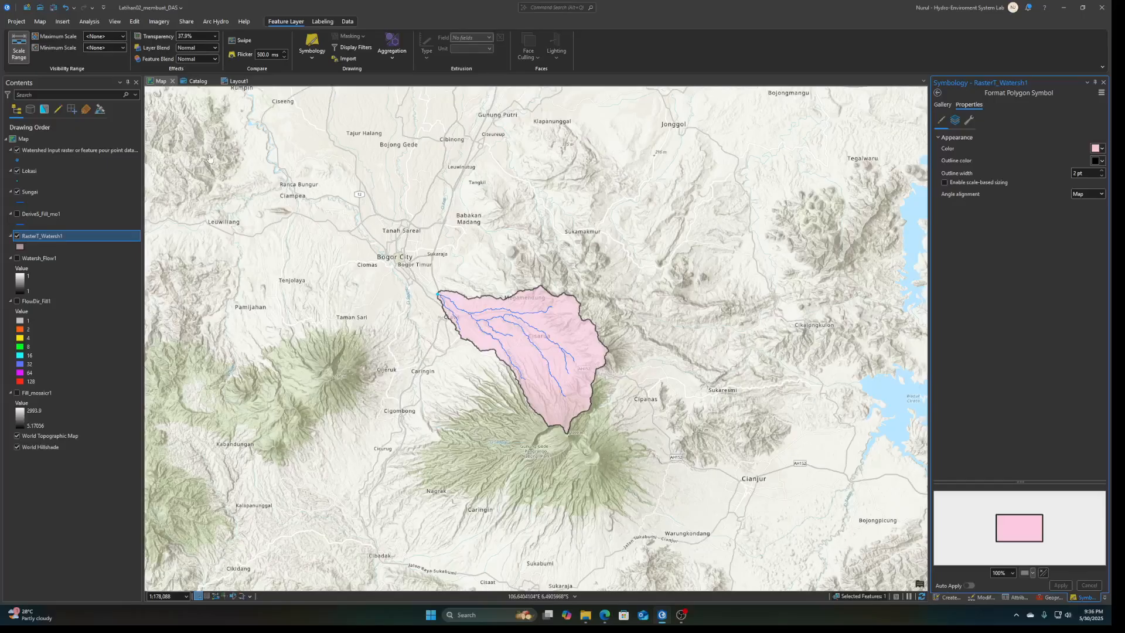
Insert a map frame of the watershed map into Layout1, covering most of the page inside its margins
{"action": "left_click", "coordinate": [238, 81]}
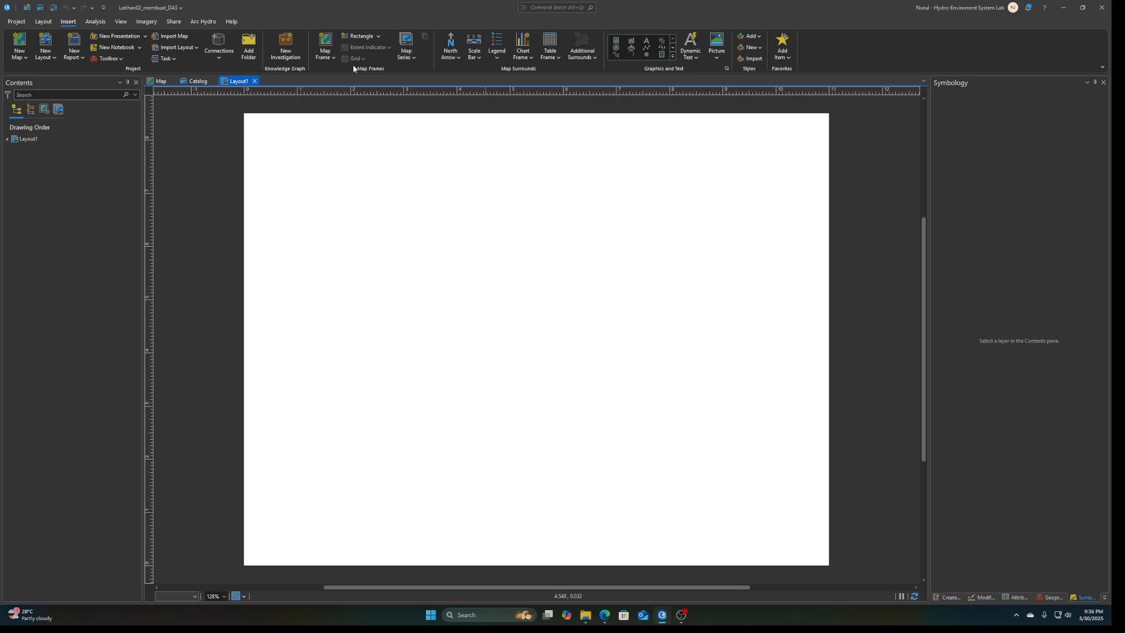
{"action": "left_click", "coordinate": [326, 52]}
{"action": "left_click", "coordinate": [390, 109]}
{"action": "left_click_drag", "start_coordinate": [273, 146], "coordinate": [801, 522]}
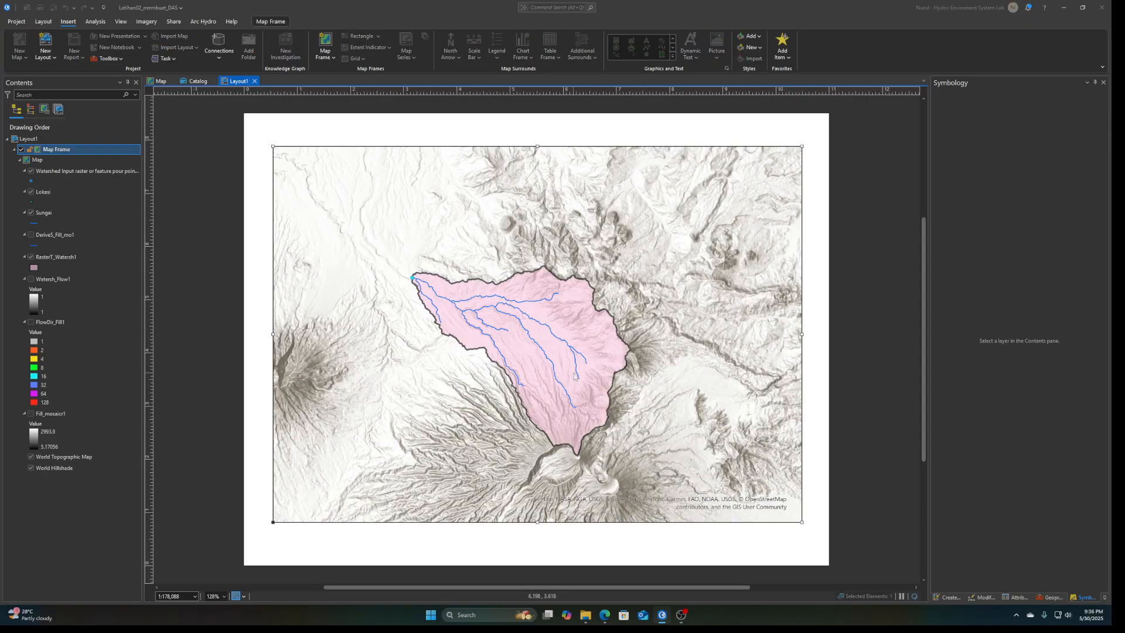
Activate the map frame, zoom and centre its map so the whole watershed fills the frame, and return to the layout
{"action": "right_click", "coordinate": [621, 260]}
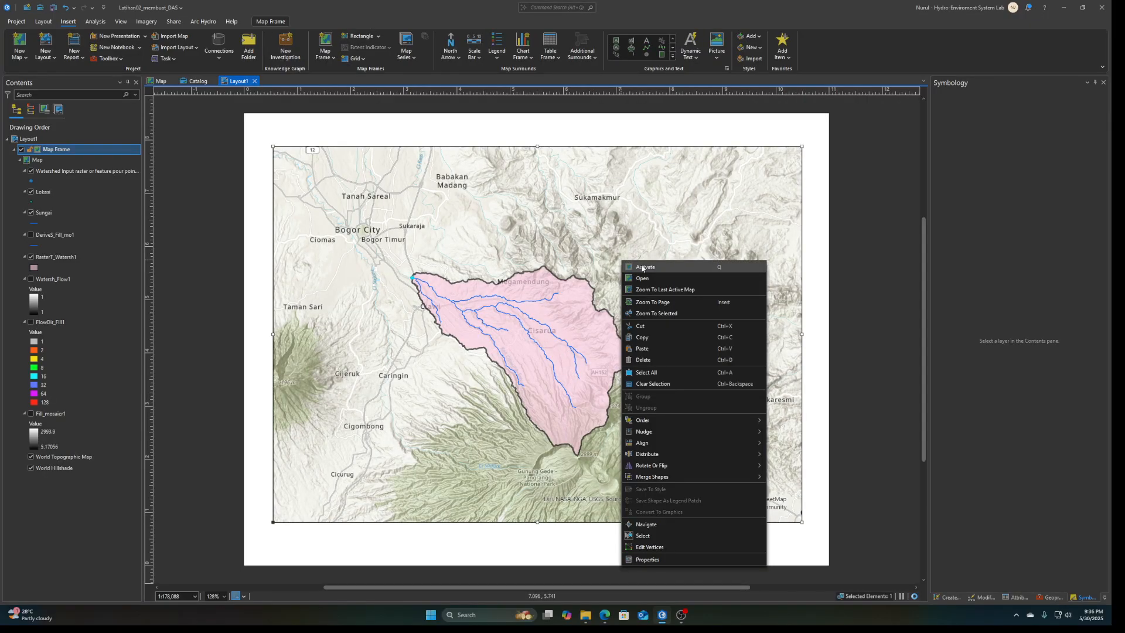
{"action": "left_click", "coordinate": [633, 266]}
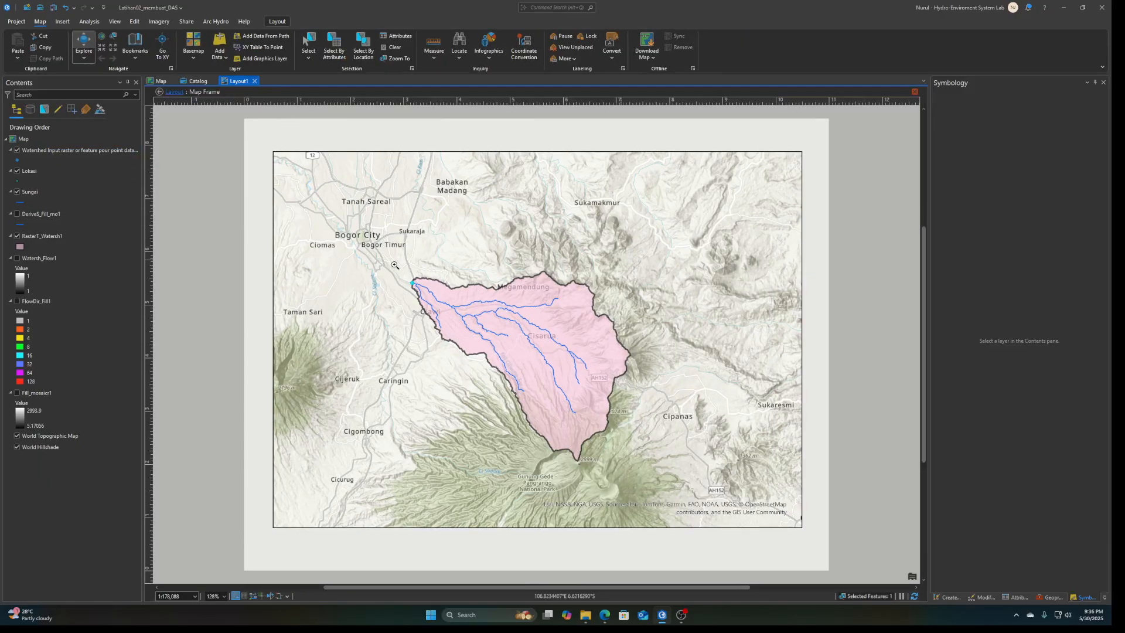
{"action": "left_click_drag", "start_coordinate": [397, 261], "coordinate": [658, 474]}
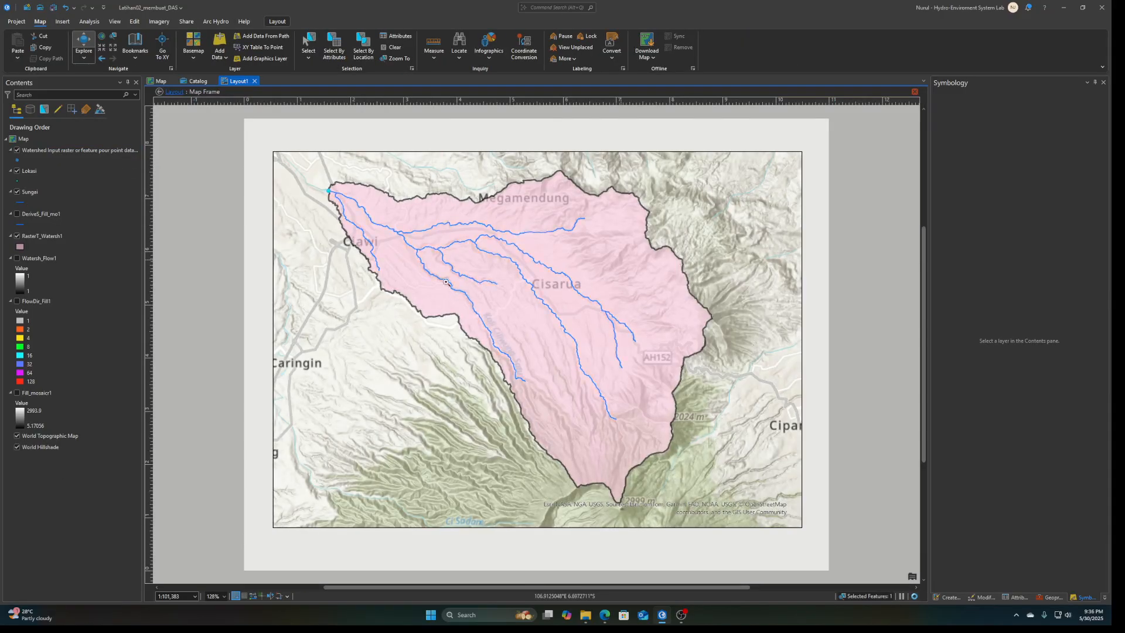
{"action": "left_click_drag", "start_coordinate": [499, 298], "coordinate": [721, 514]}
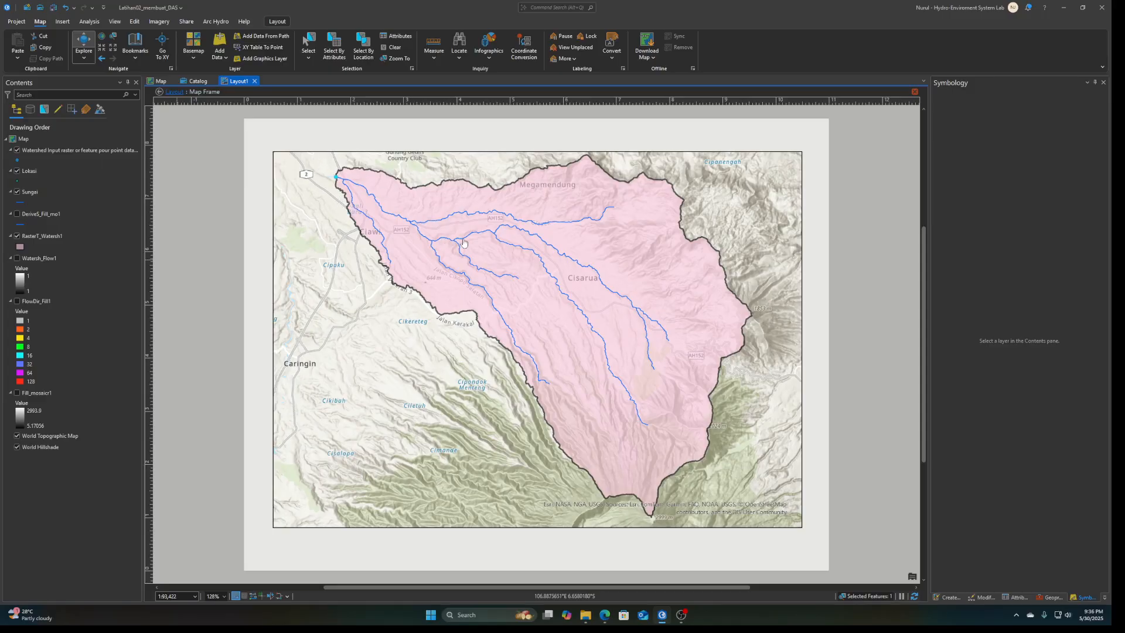
{"action": "scroll", "coordinate": [463, 242], "scroll_direction": "down", "scroll_amount": 4}
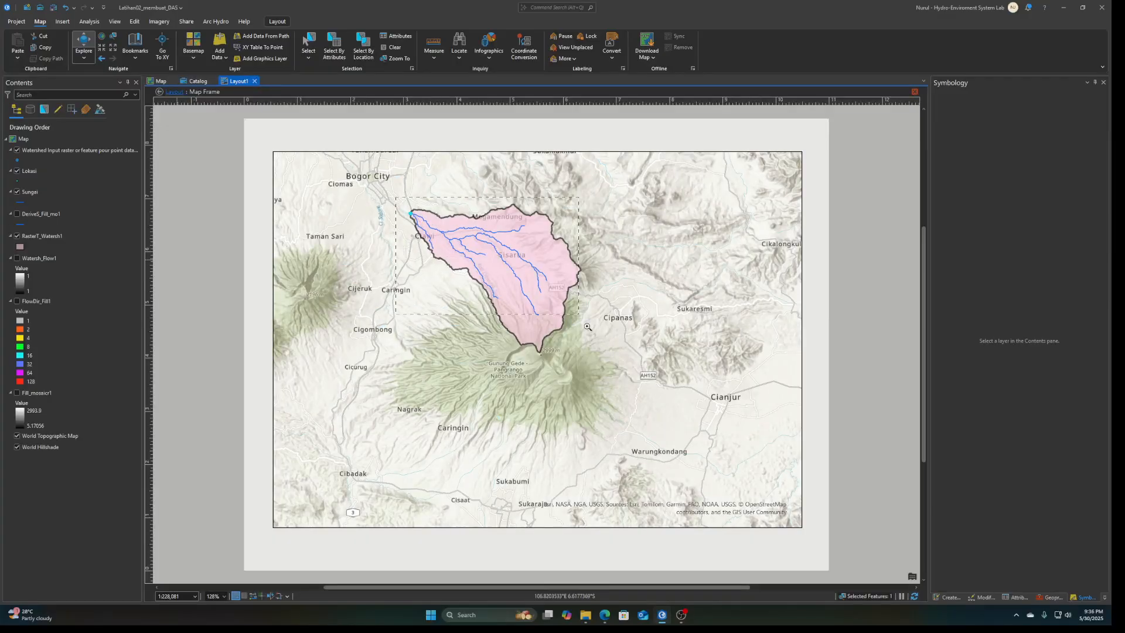
{"action": "left_click_drag", "start_coordinate": [586, 326], "coordinate": [598, 362]}
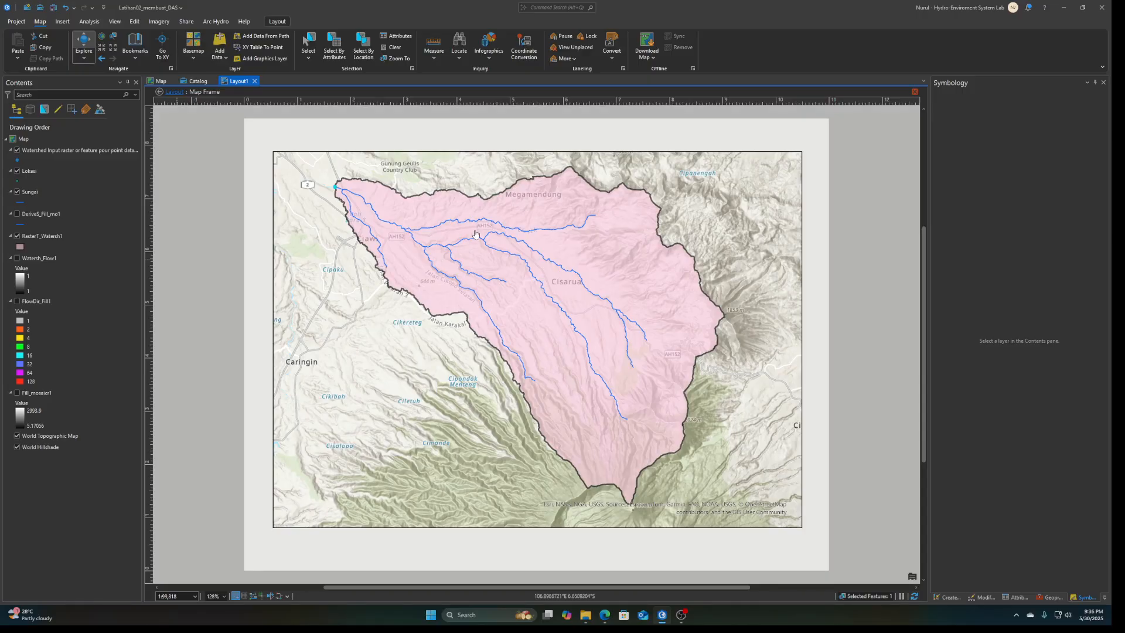
{"action": "left_click_drag", "start_coordinate": [474, 233], "coordinate": [474, 236]}
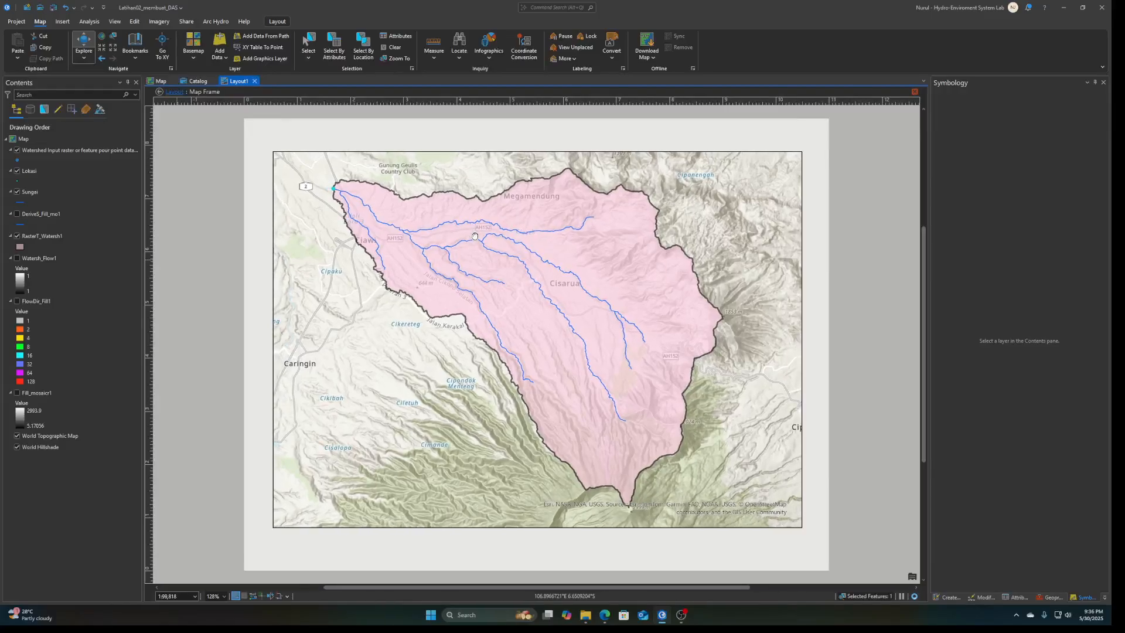
{"action": "left_click", "coordinate": [174, 92]}
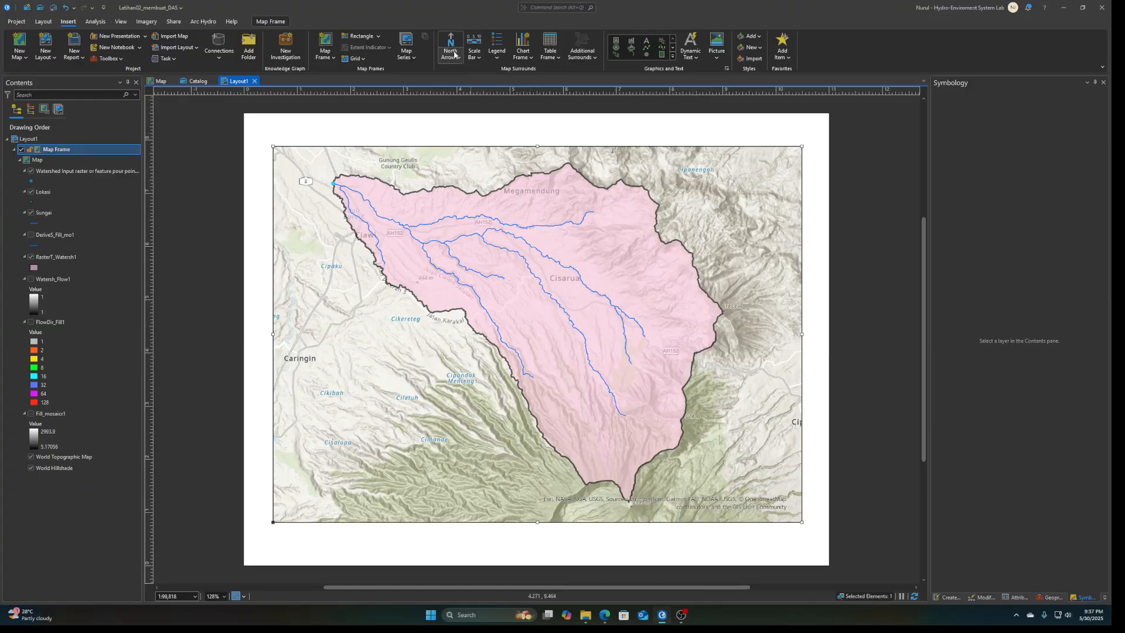
Insert a circled-N north arrow in the upper-right corner of the map frame
{"action": "left_click", "coordinate": [450, 52]}
{"action": "left_click", "coordinate": [450, 222]}
{"action": "left_click_drag", "start_coordinate": [767, 201], "coordinate": [769, 202]}
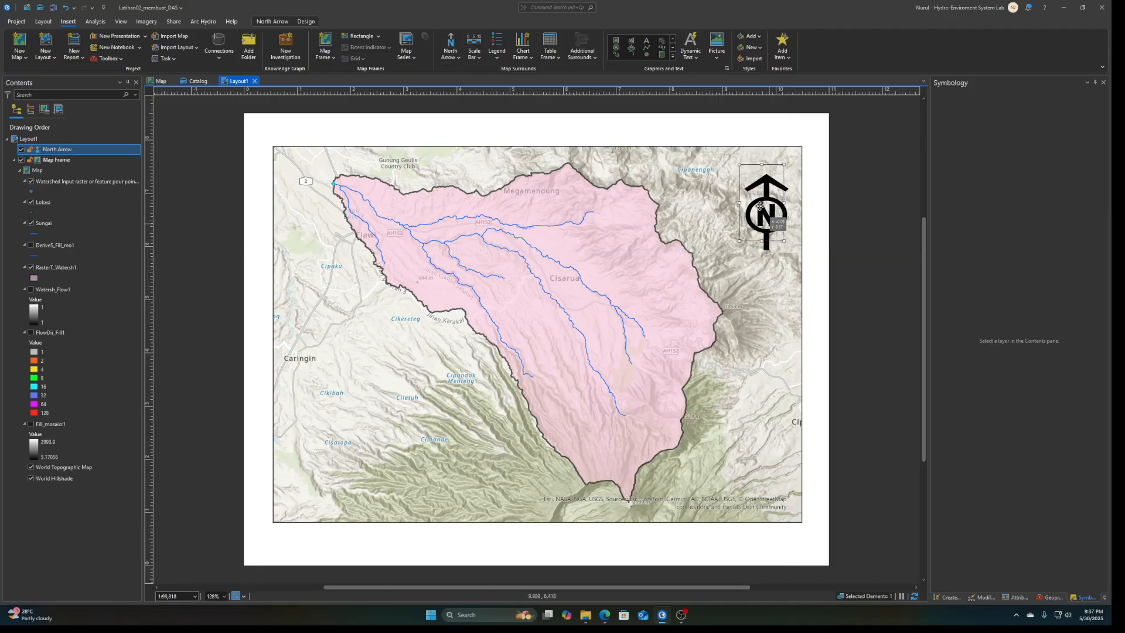
Insert a metric Double Alternating scale bar in the lower-left corner of the map frame
{"action": "left_click", "coordinate": [479, 57]}
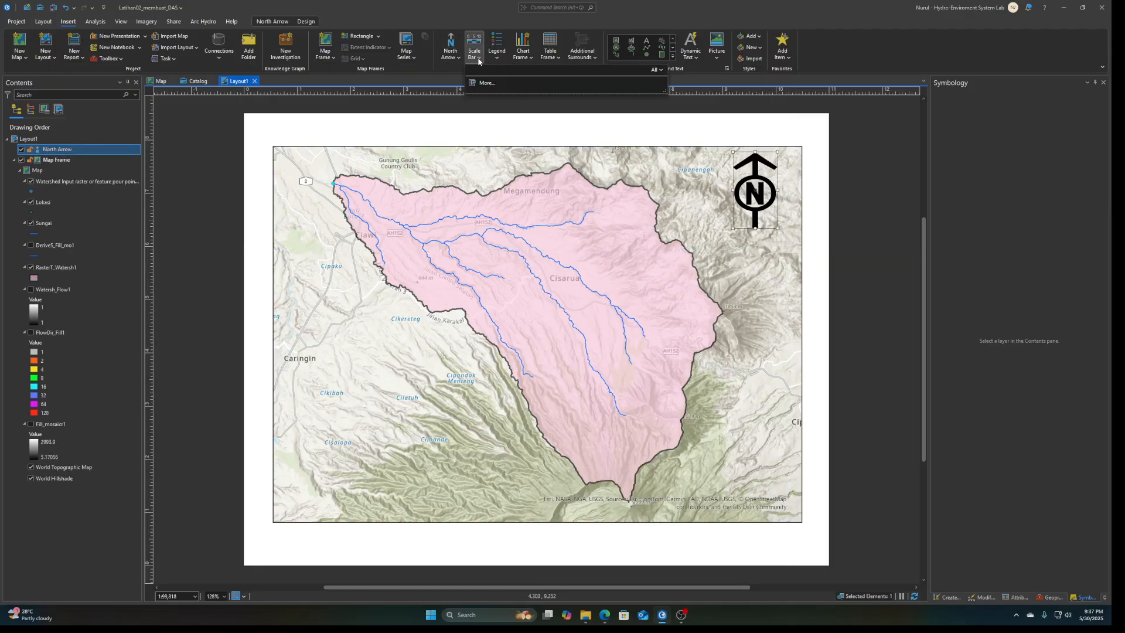
{"action": "left_click", "coordinate": [476, 41]}
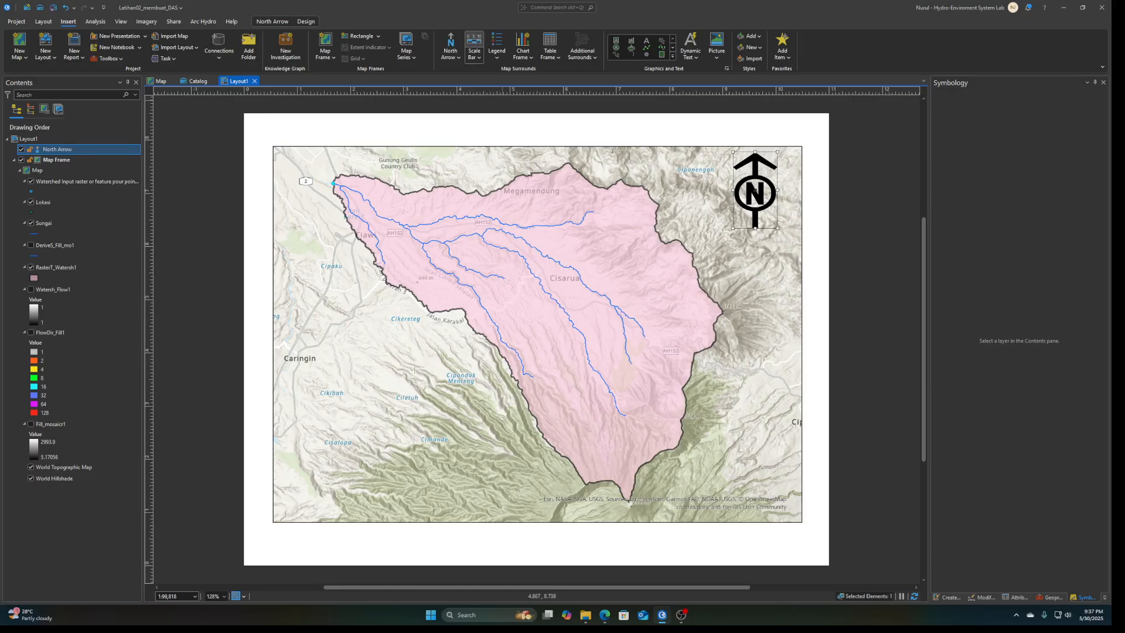
{"action": "left_click", "coordinate": [479, 56]}
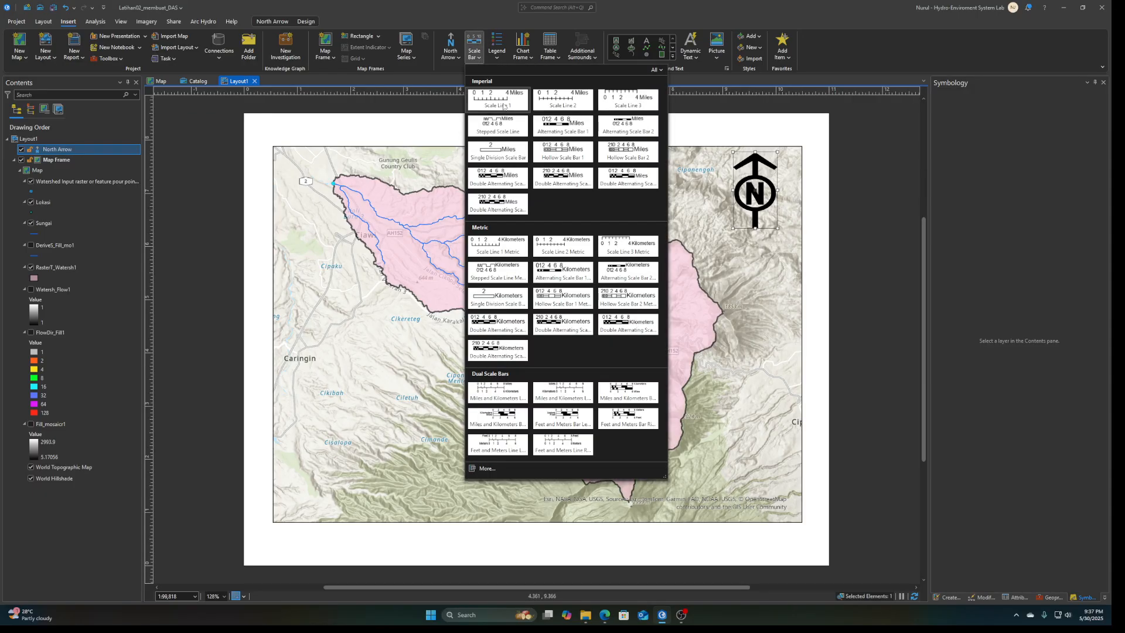
{"action": "left_click", "coordinate": [558, 328]}
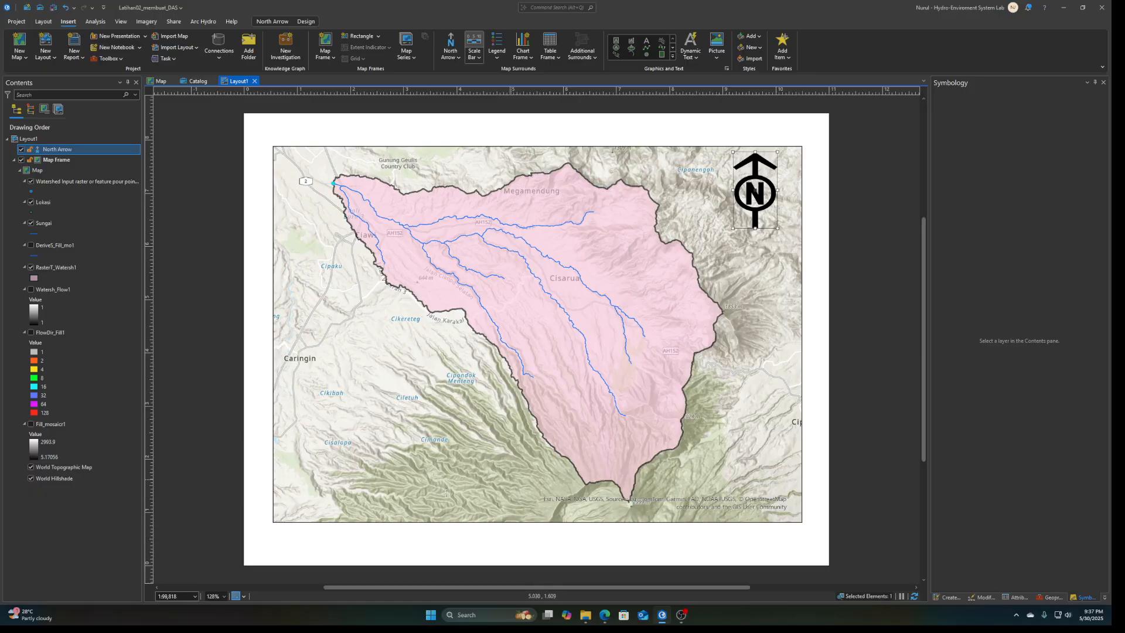
{"action": "left_click_drag", "start_coordinate": [474, 508], "coordinate": [479, 508]}
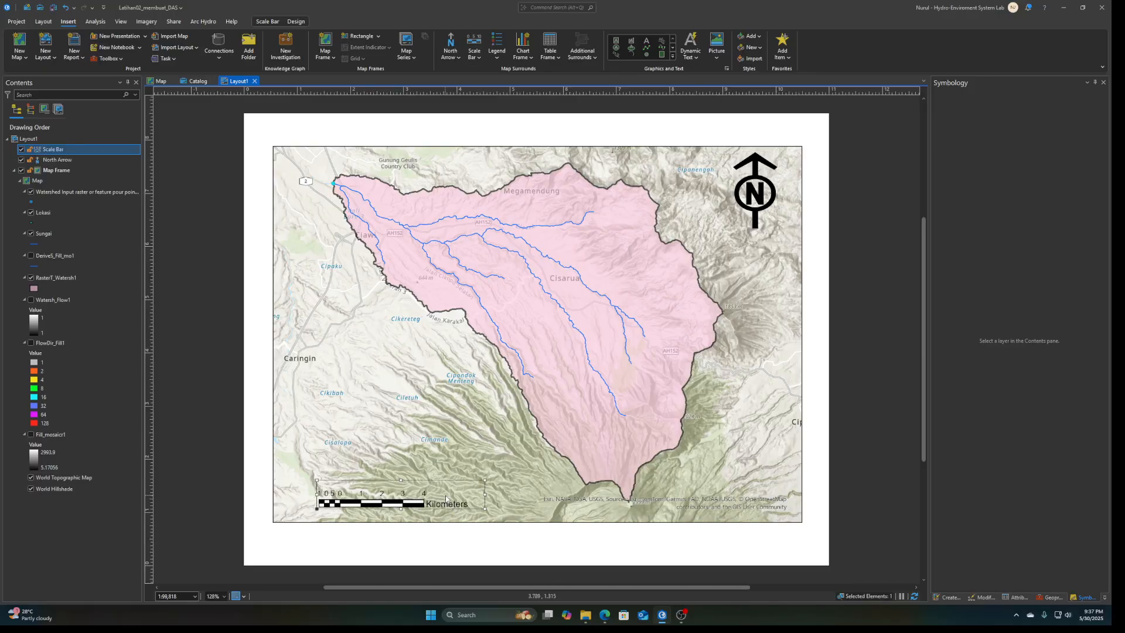
Set the scale bar's label text to km and widen the bar along the map frame's lower edge
{"action": "right_click", "coordinate": [444, 493]}
{"action": "left_click", "coordinate": [482, 480]}
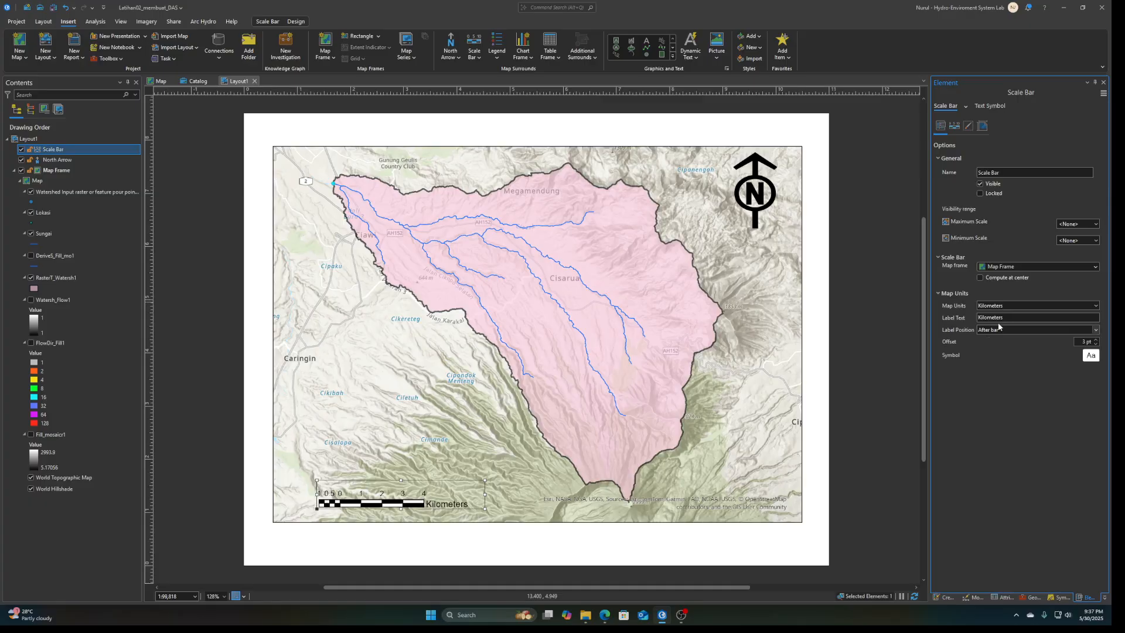
{"action": "type", "text": "km"}
{"action": "left_click", "coordinate": [515, 556]}
{"action": "left_click", "coordinate": [451, 501]}
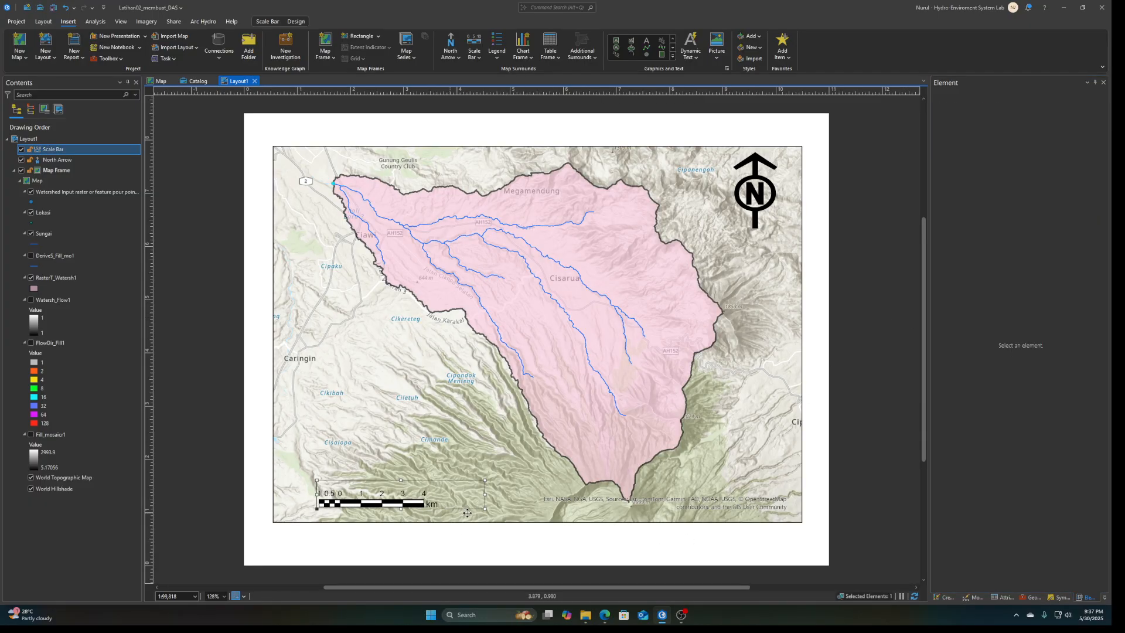
{"action": "left_click_drag", "start_coordinate": [485, 494], "coordinate": [507, 503]}
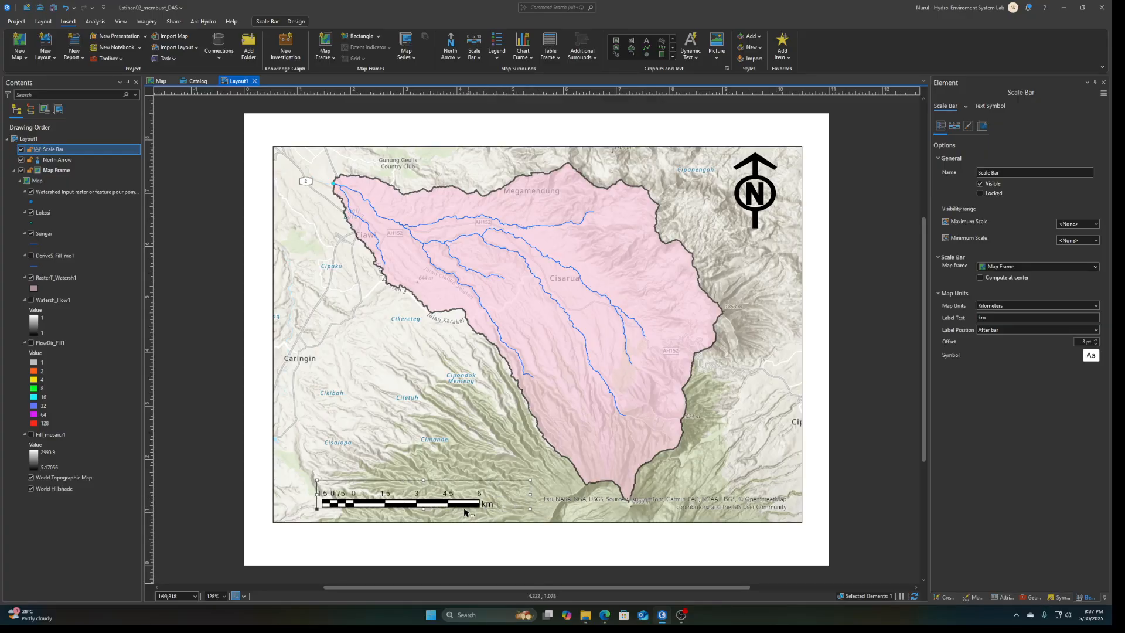
{"action": "left_click", "coordinate": [471, 535]}
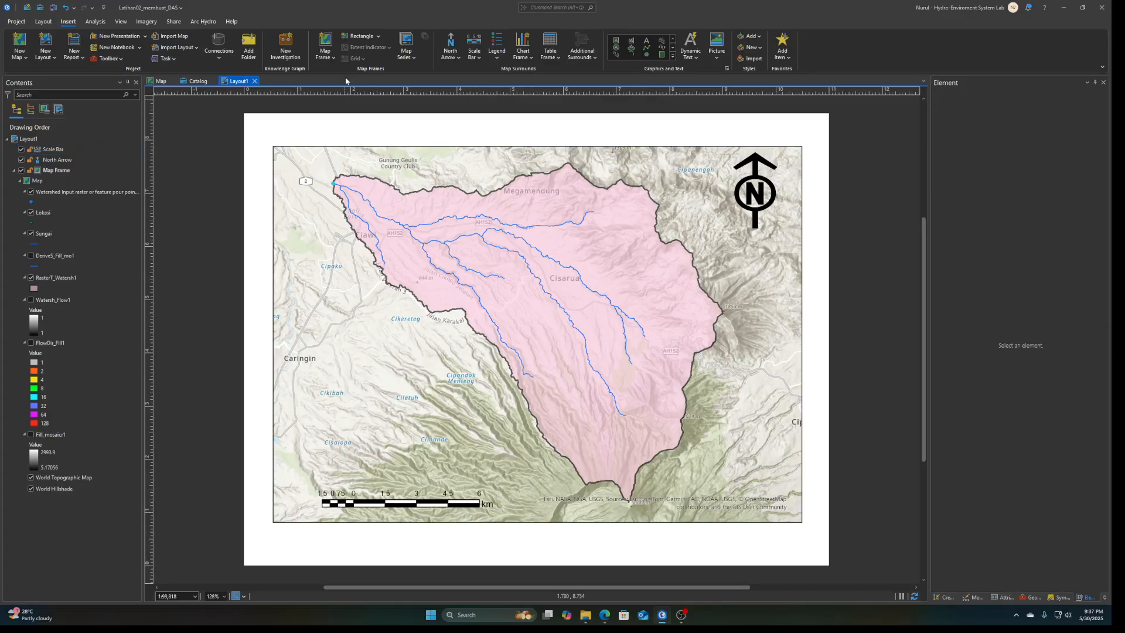
Insert a legend in the empty area of the map frame southwest of the watershed
{"action": "left_click", "coordinate": [495, 57]}
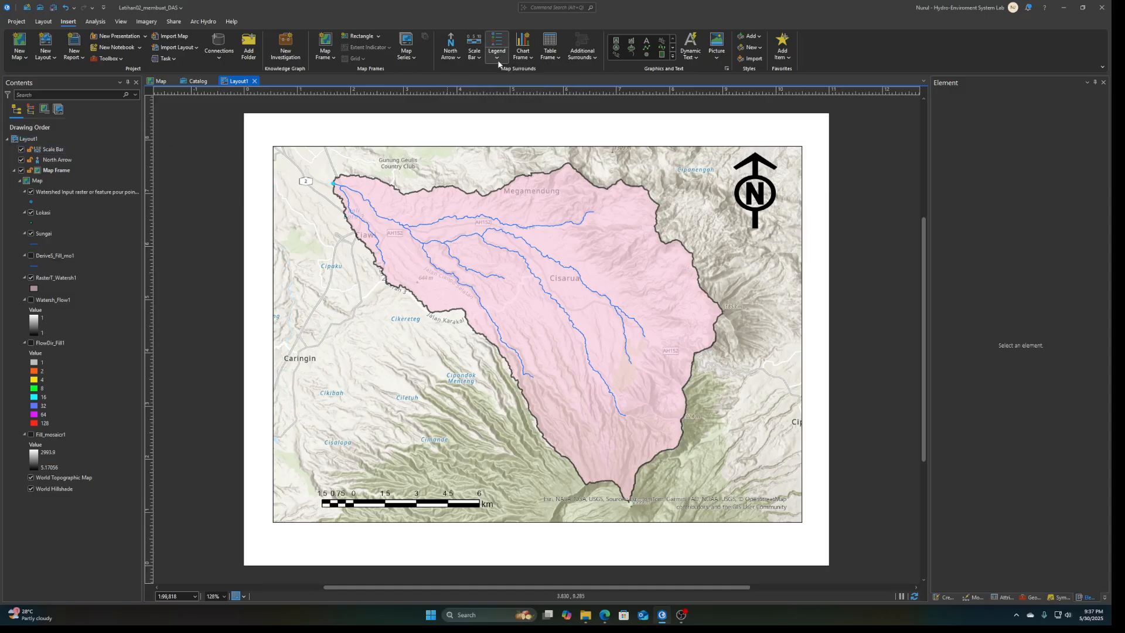
{"action": "left_click", "coordinate": [489, 107]}
{"action": "left_click_drag", "start_coordinate": [376, 369], "coordinate": [380, 375]}
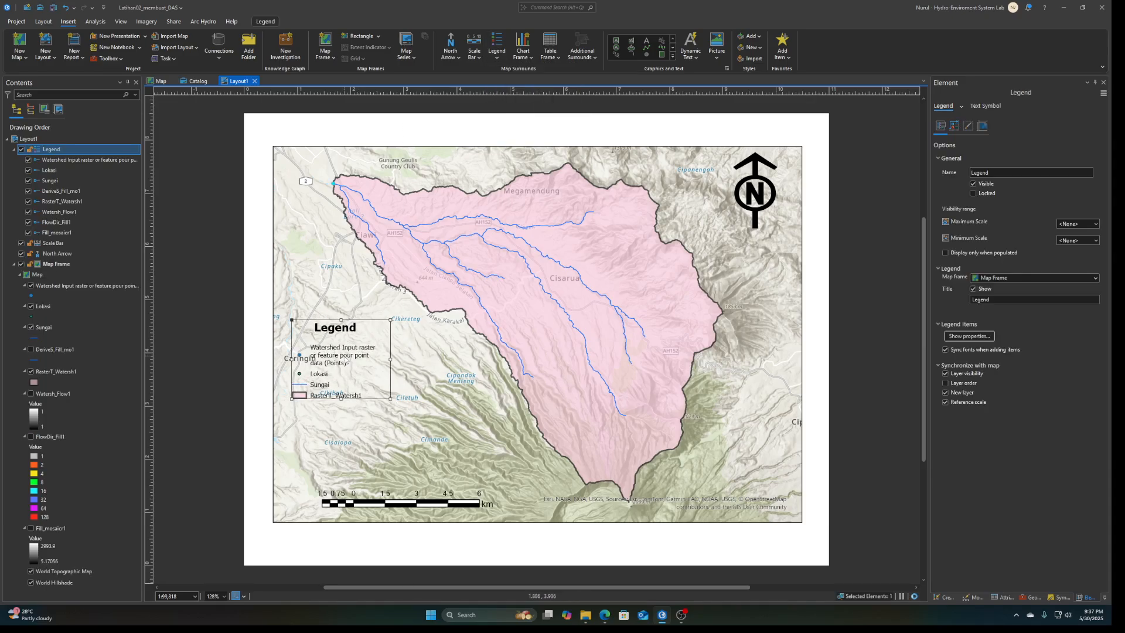
Hide the Watershed Input raster or feature pour point data layer and rename the Lokasi layer to Bendung Katulampa
{"action": "left_click", "coordinate": [30, 286]}
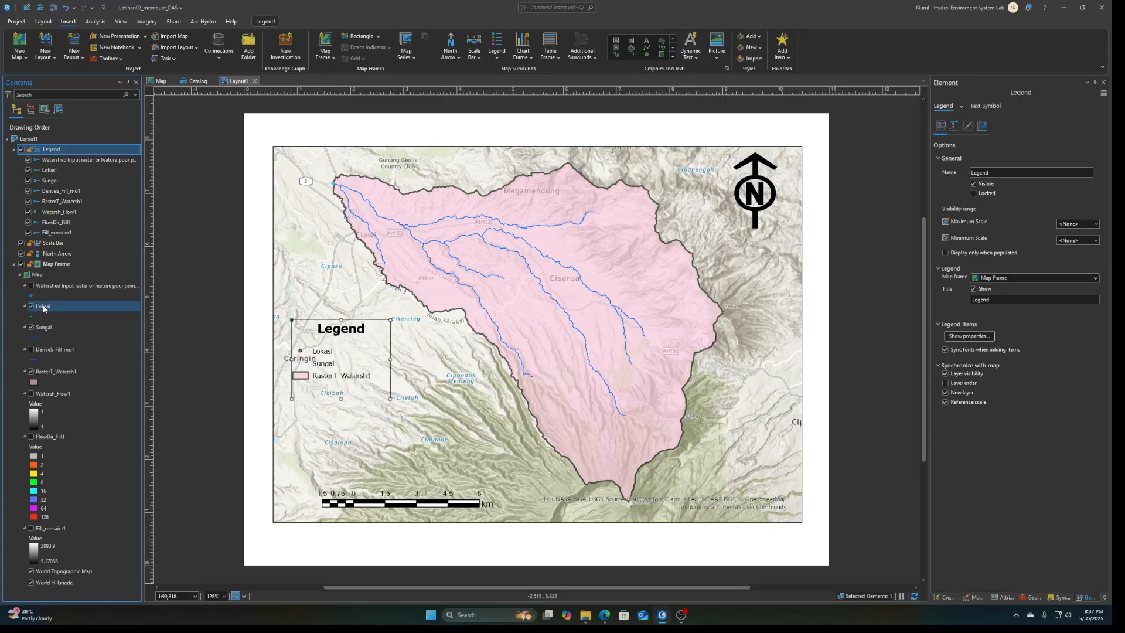
{"action": "left_click", "coordinate": [42, 307]}
{"action": "left_click", "coordinate": [41, 307]}
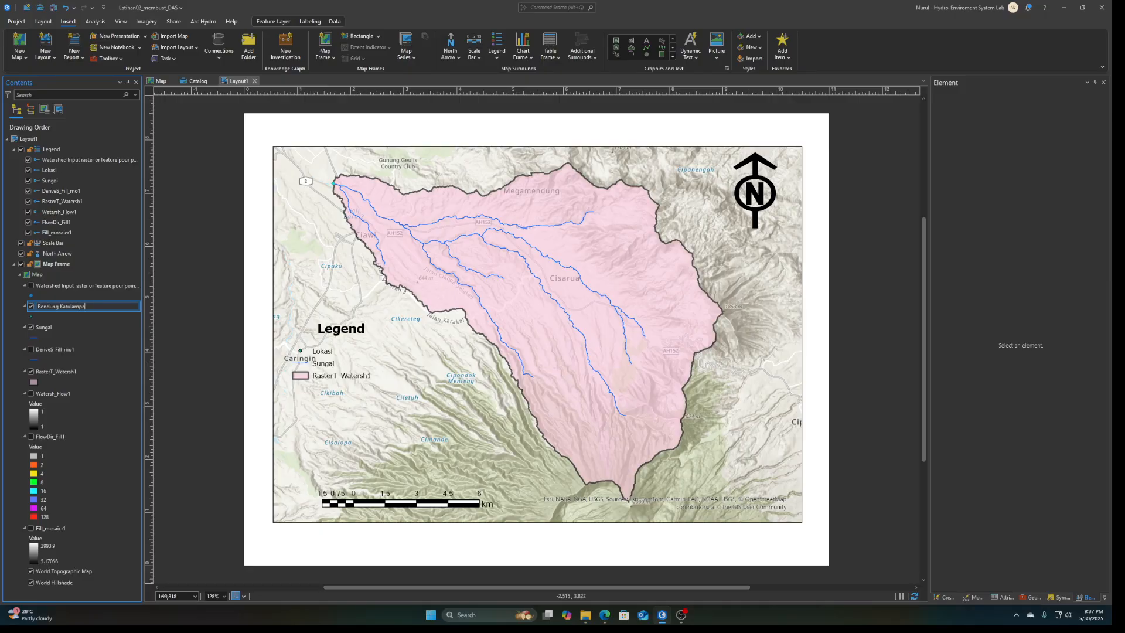
{"action": "key", "text": "Return"}
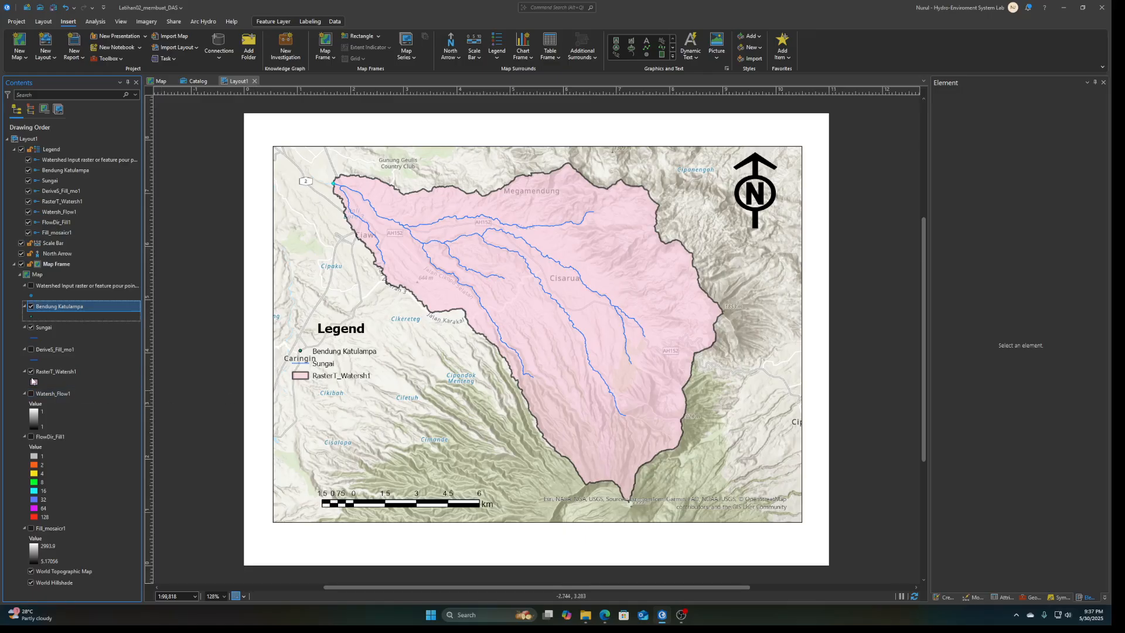
Rename the RasterT_Watersh1 watershed polygon layer to Batas DAS
{"action": "left_click", "coordinate": [53, 373]}
{"action": "left_click", "coordinate": [57, 373]}
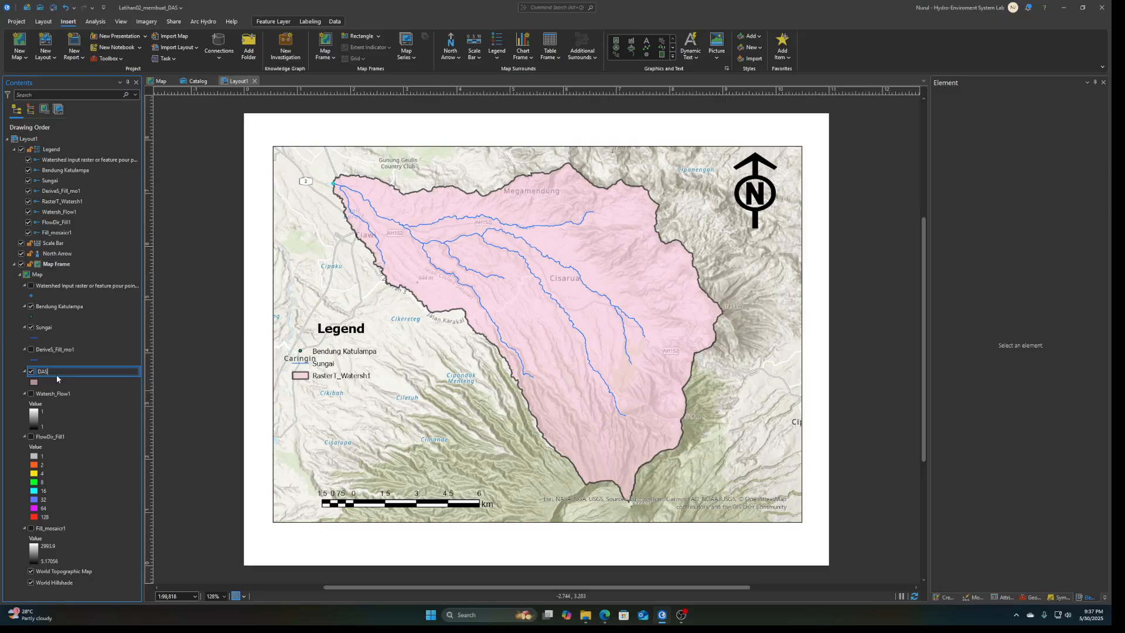
{"action": "key", "text": "Return"}
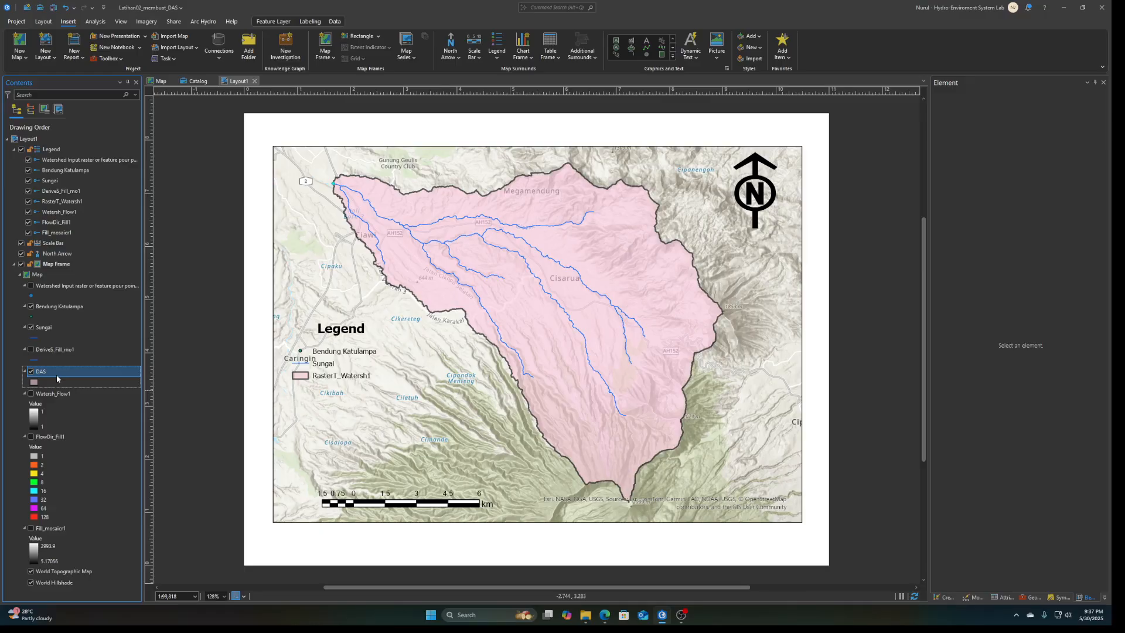
{"action": "left_click", "coordinate": [54, 371]}
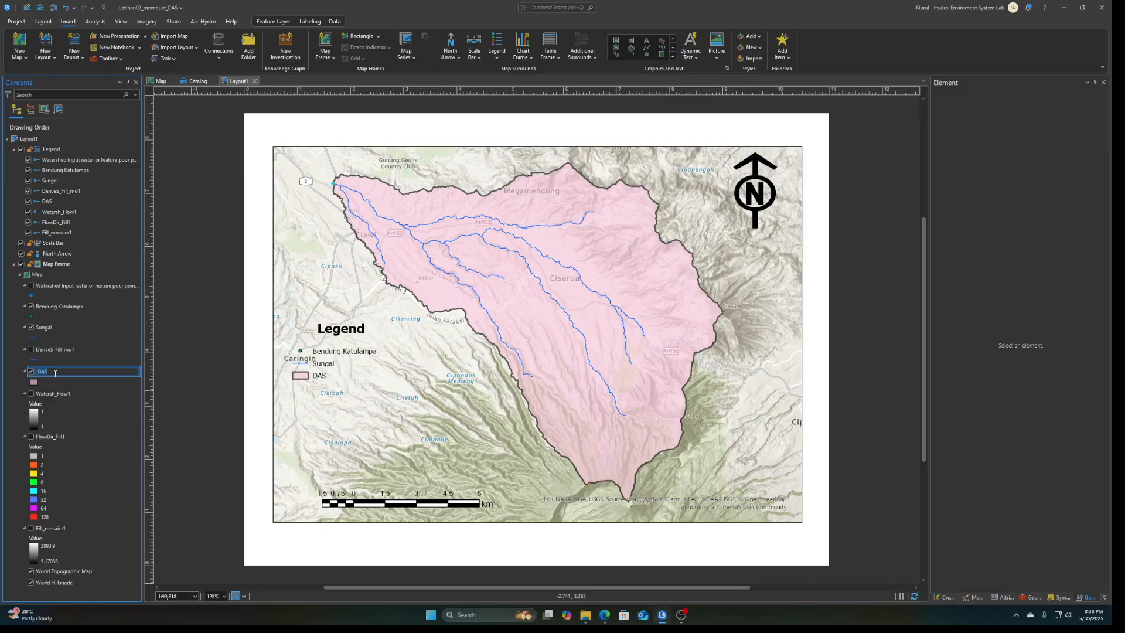
{"action": "type", "text": "Batas"}
{"action": "key", "text": "Return"}
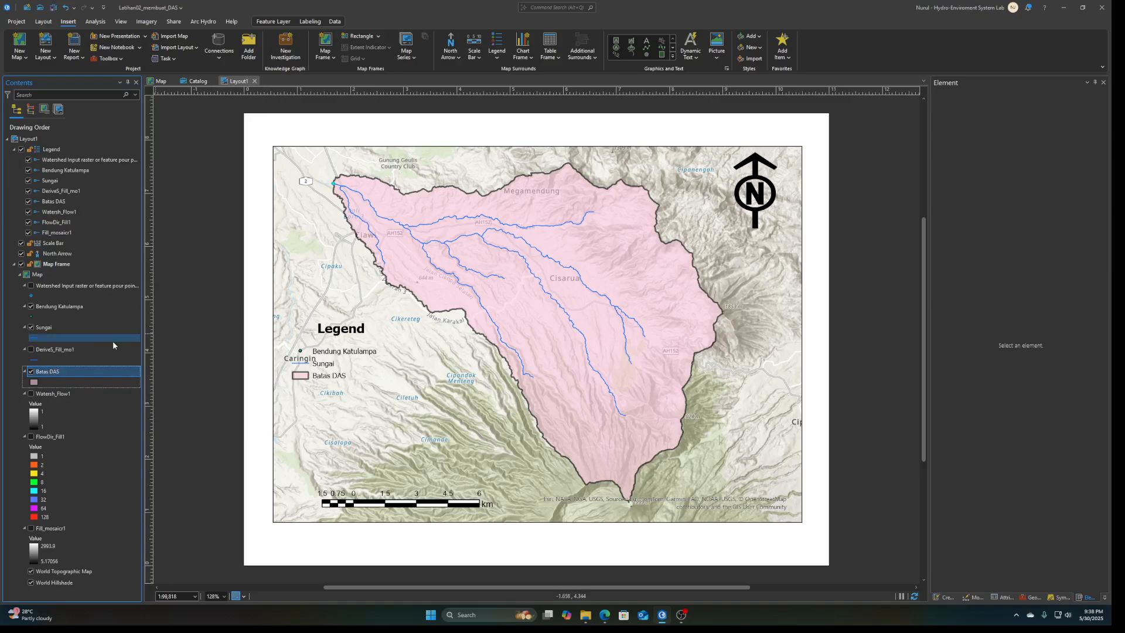
Change the Bendung Katulampa layer's point symbol to the red Square 4 symbol from the gallery
{"action": "left_click", "coordinate": [30, 317]}
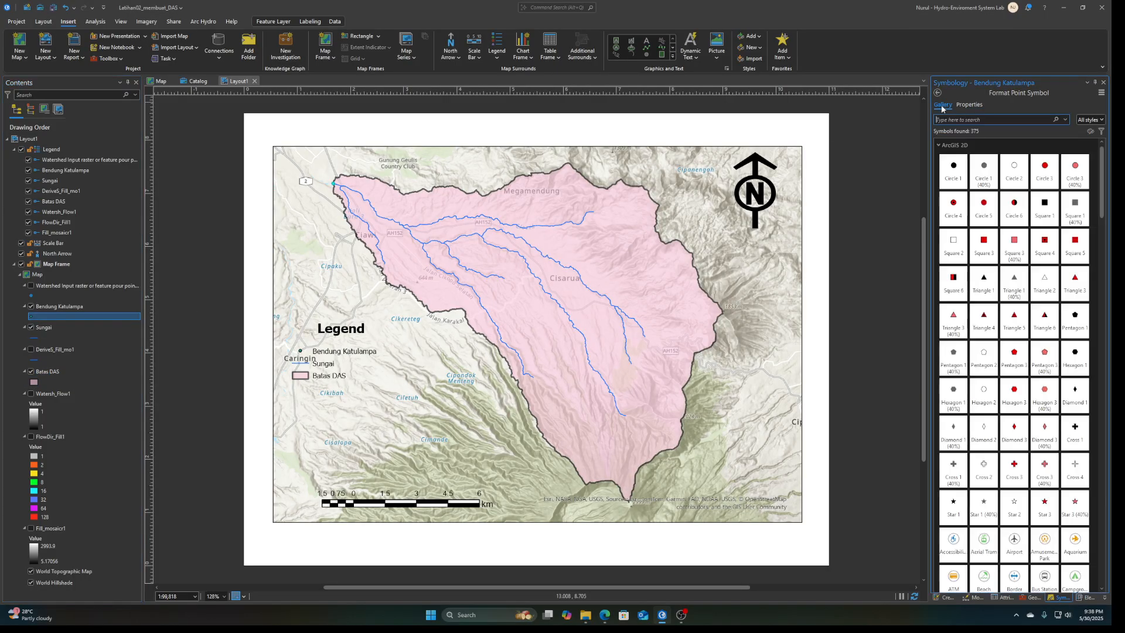
{"action": "scroll", "coordinate": [1092, 375], "scroll_direction": "down", "scroll_amount": 1}
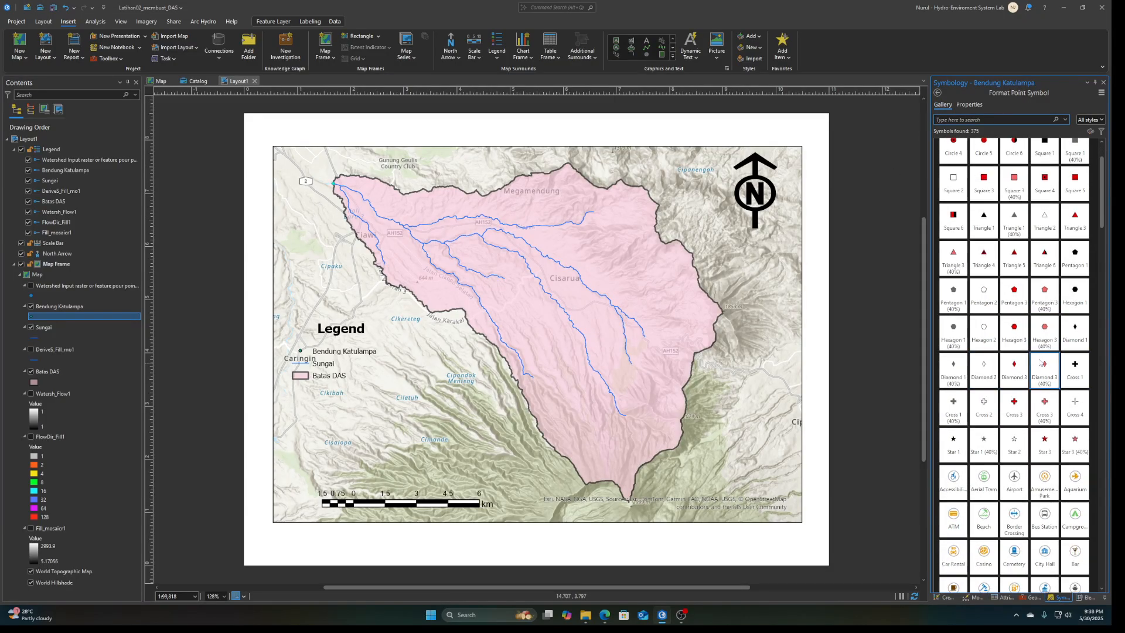
{"action": "left_click", "coordinate": [1044, 222]}
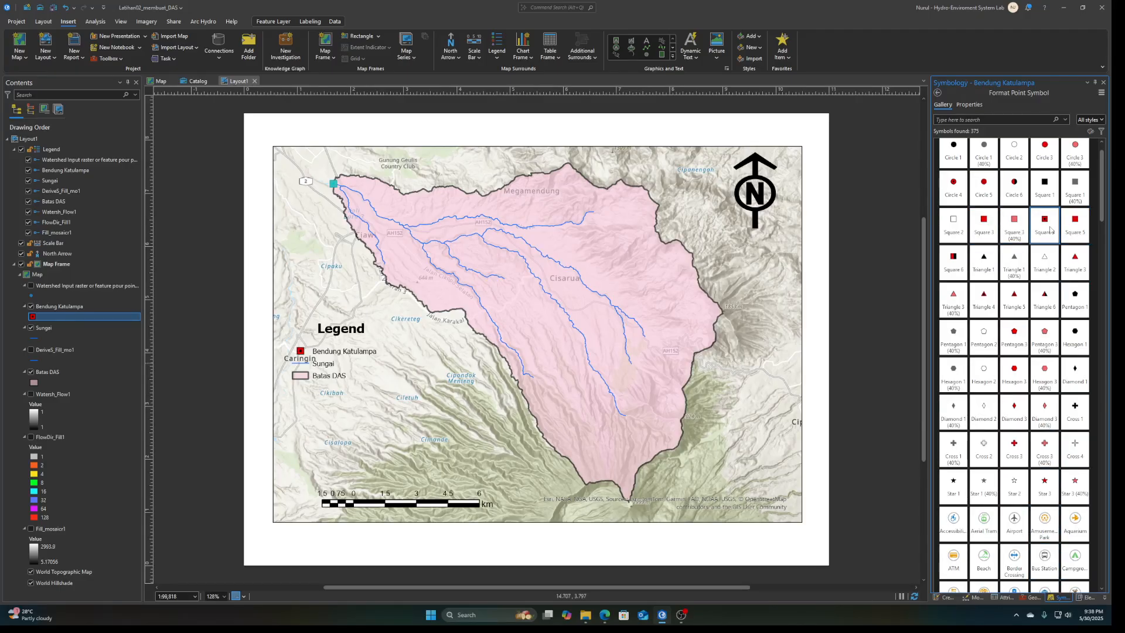
{"action": "left_click", "coordinate": [938, 93]}
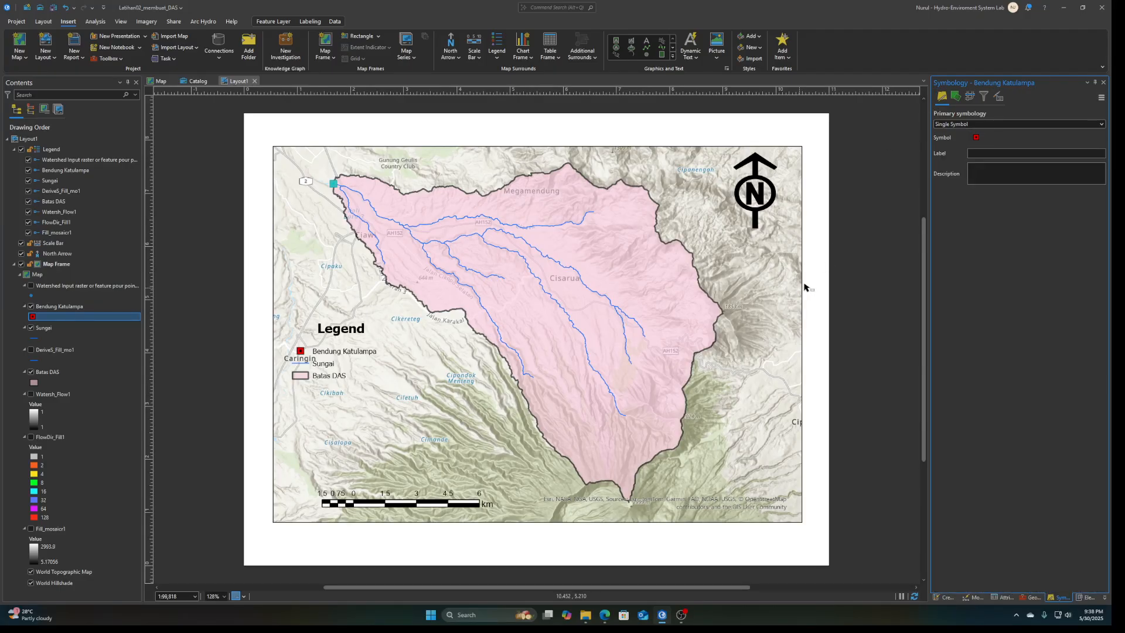
Clear the feature selection in the map view so the weir point loses its highlight, and return to Layout1
{"action": "left_click", "coordinate": [43, 21]}
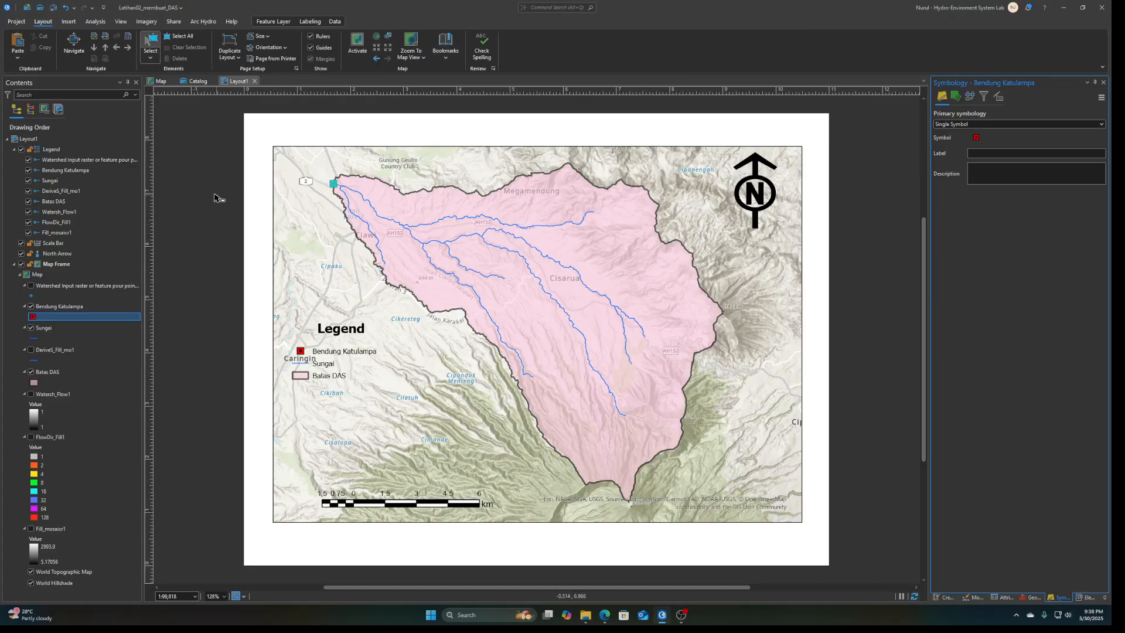
{"action": "left_click", "coordinate": [85, 22]}
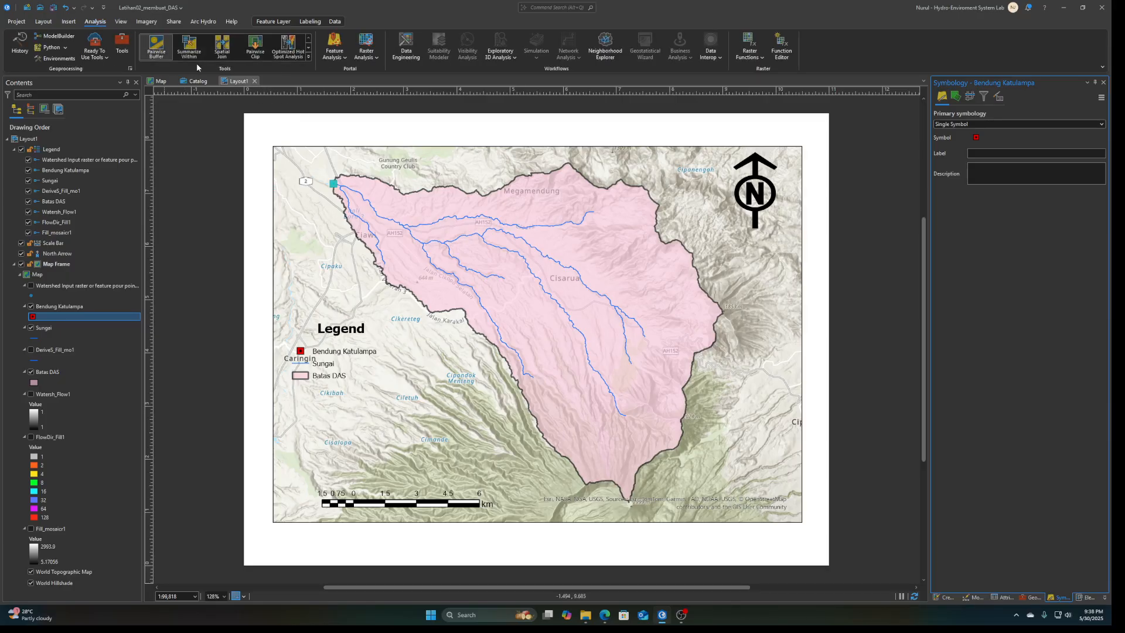
{"action": "left_click", "coordinate": [69, 23]}
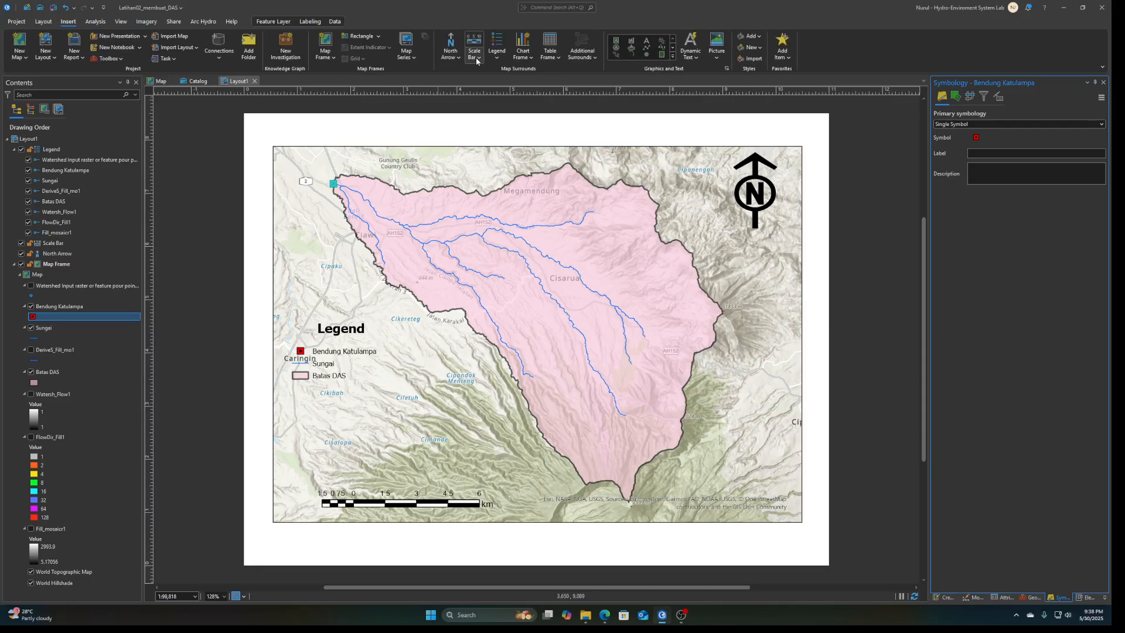
{"action": "left_click", "coordinate": [202, 471]}
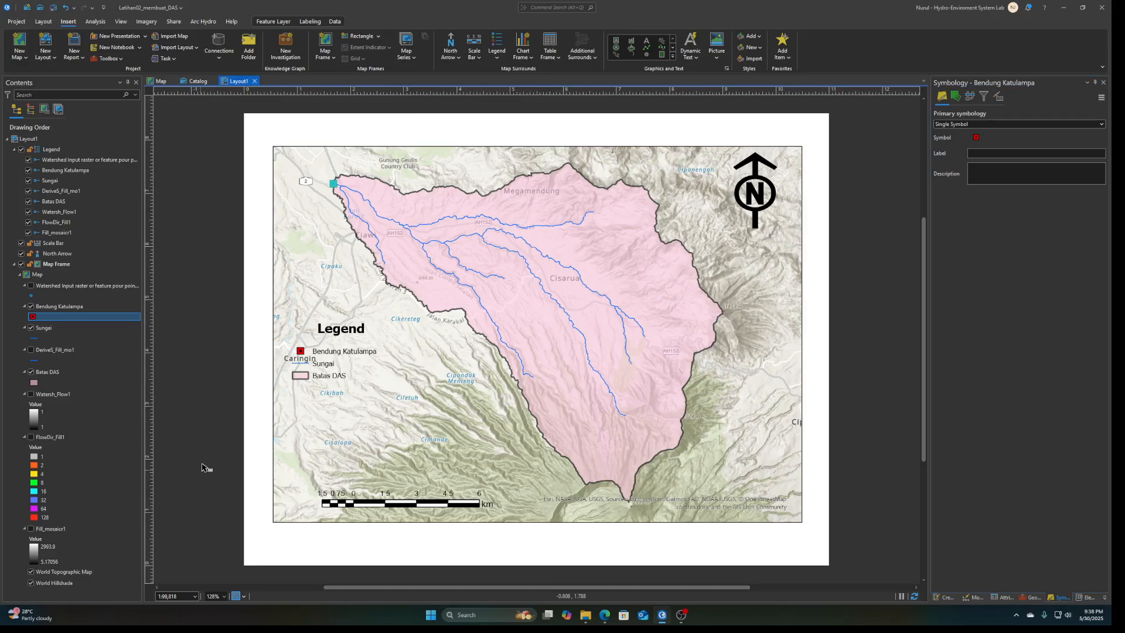
{"action": "left_click", "coordinate": [411, 465]}
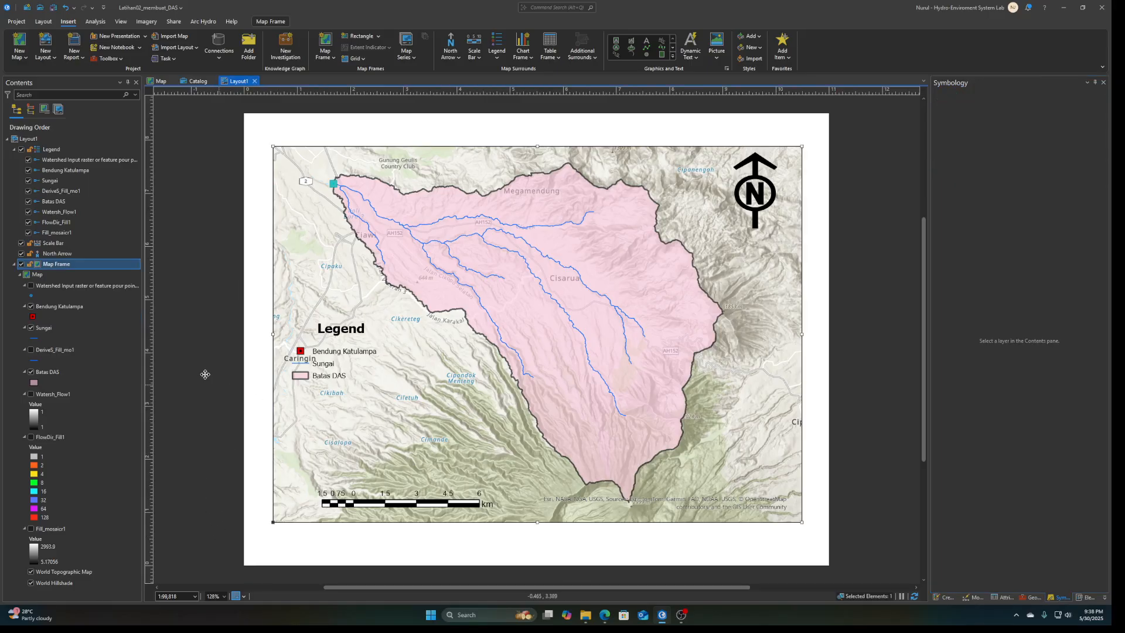
{"action": "left_click", "coordinate": [159, 81]}
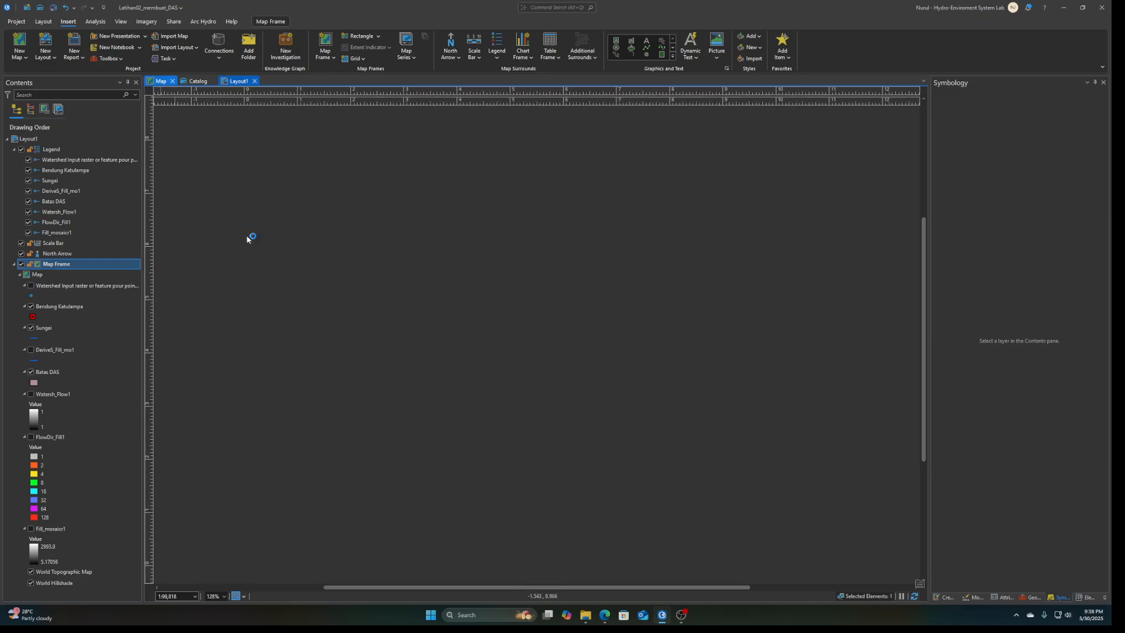
{"action": "left_click", "coordinate": [40, 21]}
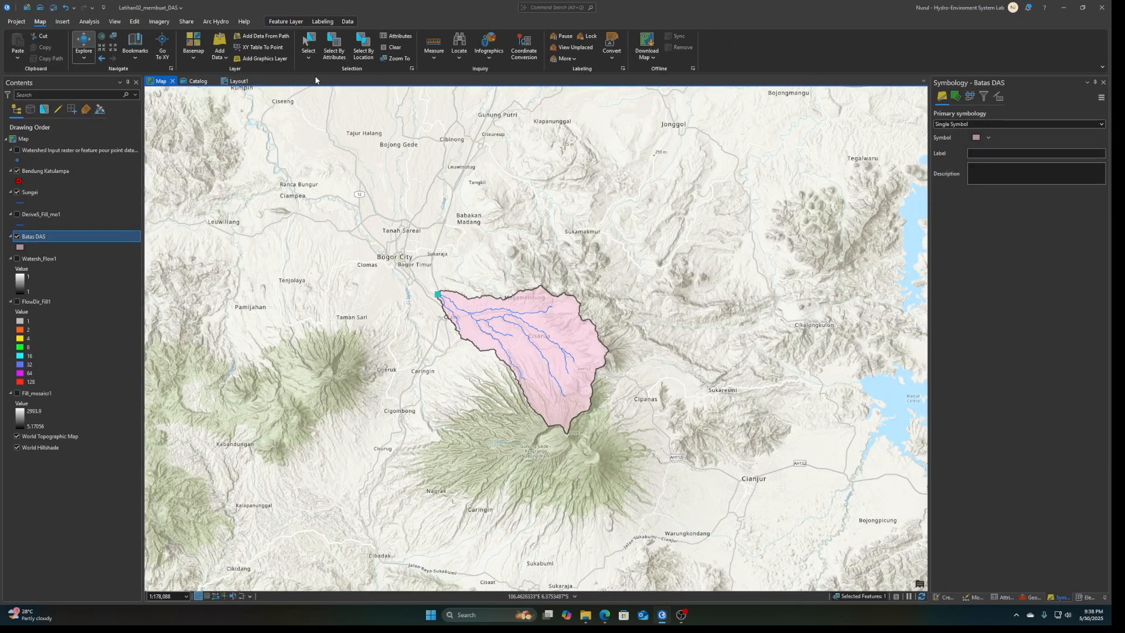
{"action": "left_click", "coordinate": [388, 47]}
{"action": "left_click", "coordinate": [237, 81]}
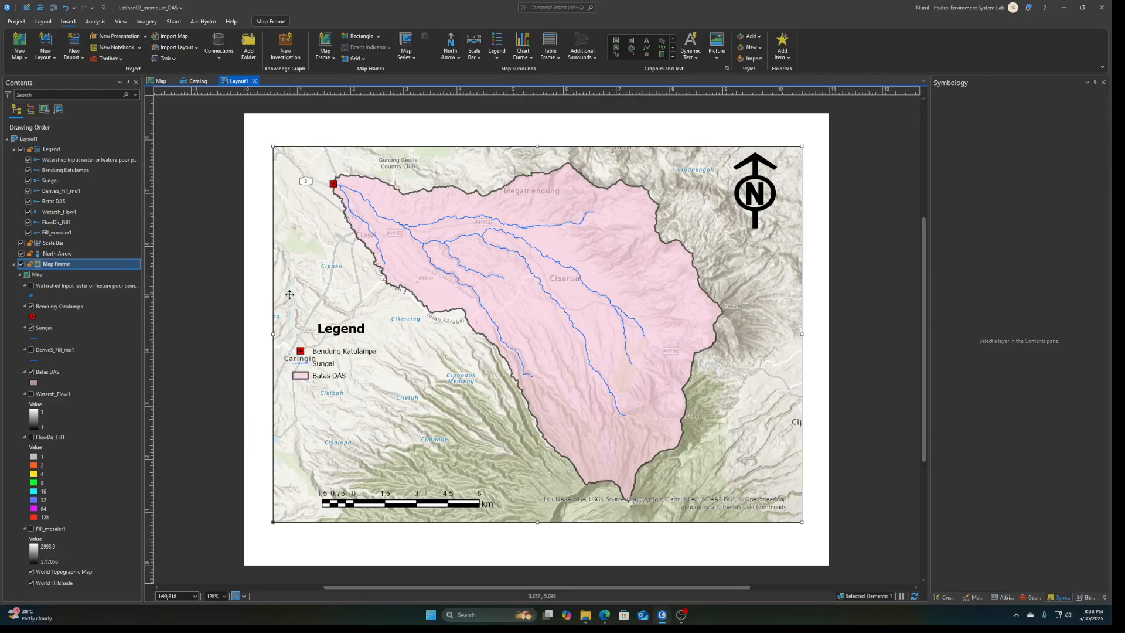
Shift the map frame slightly up and to the left on the page, and export the layout as Layout1.pdf
{"action": "left_click_drag", "start_coordinate": [290, 294], "coordinate": [350, 350]}
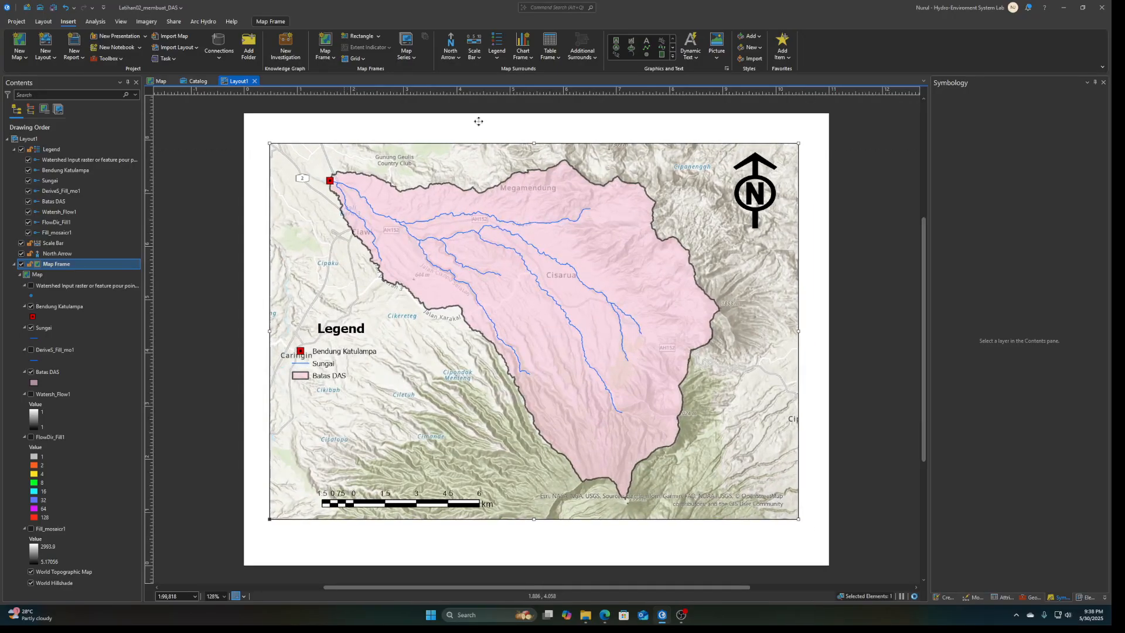
{"action": "left_click", "coordinate": [887, 129]}
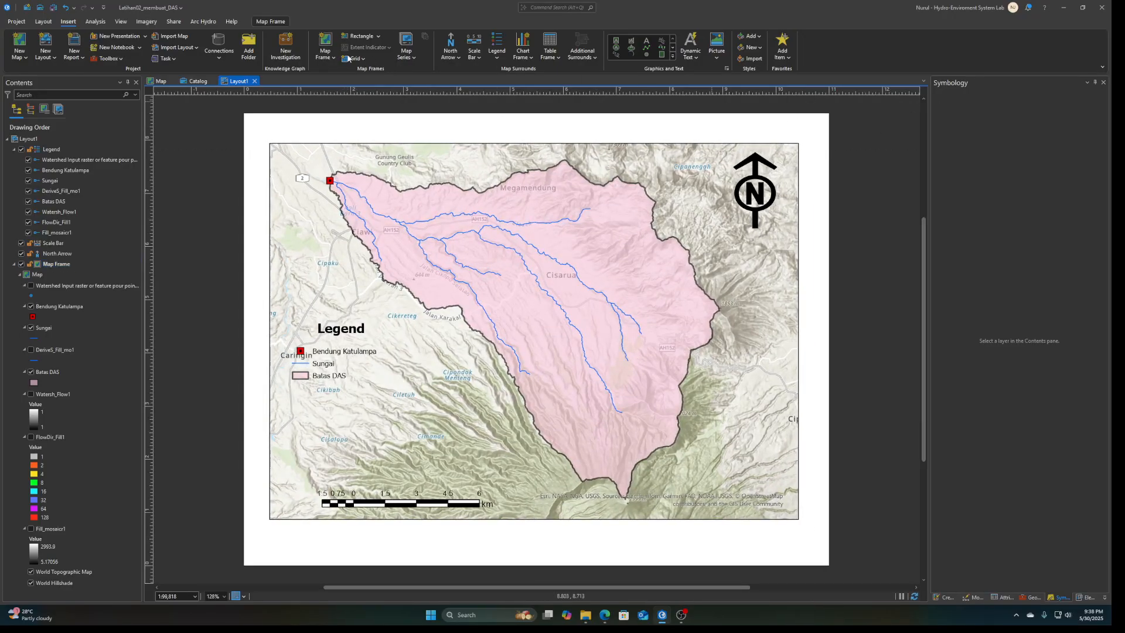
{"action": "left_click", "coordinate": [171, 25]}
{"action": "left_click", "coordinate": [330, 56]}
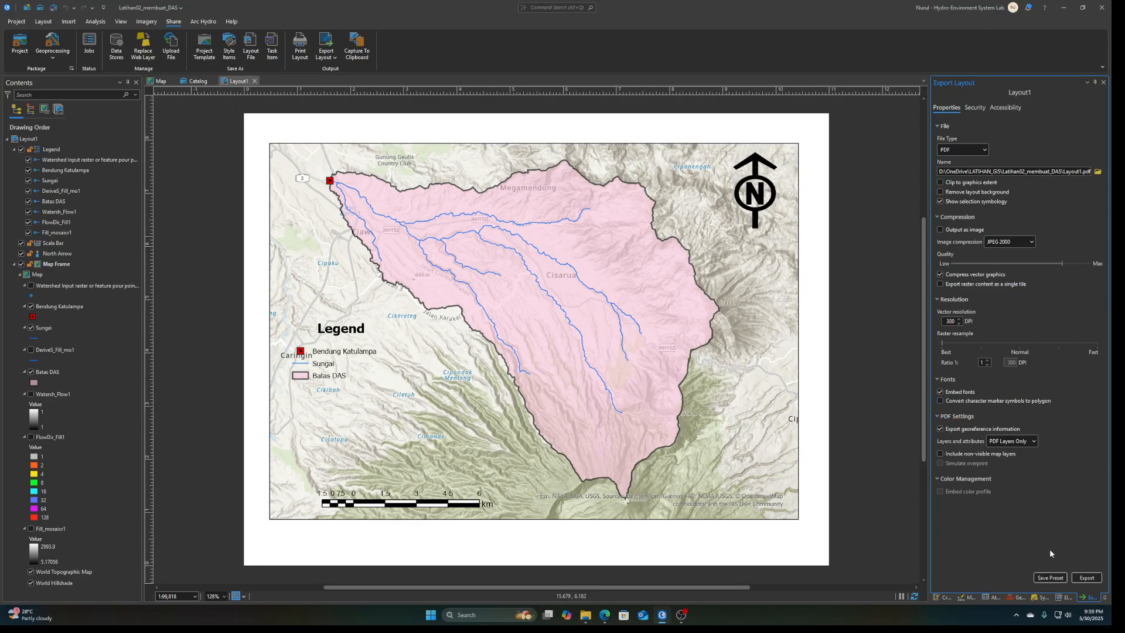
{"action": "left_click", "coordinate": [1085, 578]}
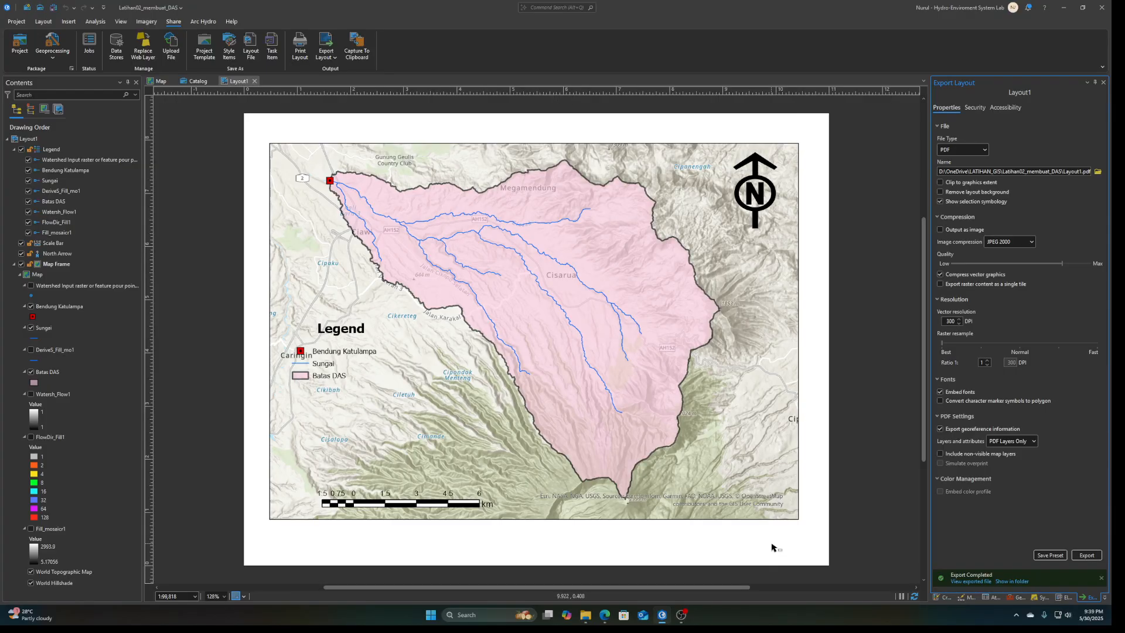
Switch to File Explorer and open the exported Layout1 PDF from the LATIHAN_GIS\Latihan02_membuat_DAS folder to check it
{"action": "left_click", "coordinate": [585, 615]}
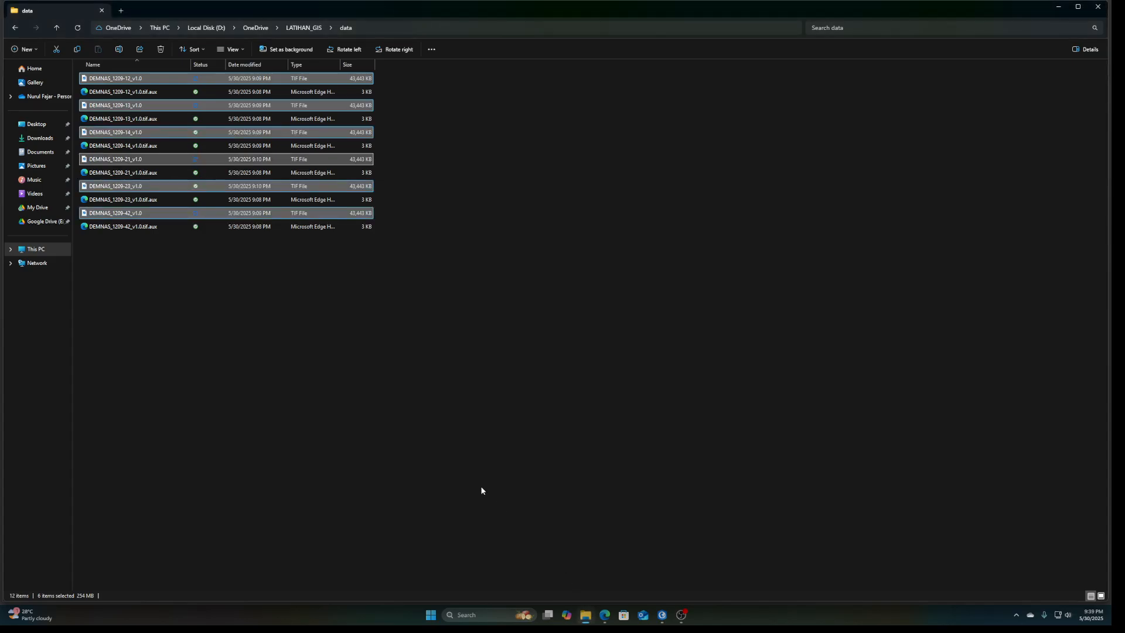
{"action": "left_click", "coordinate": [303, 28]}
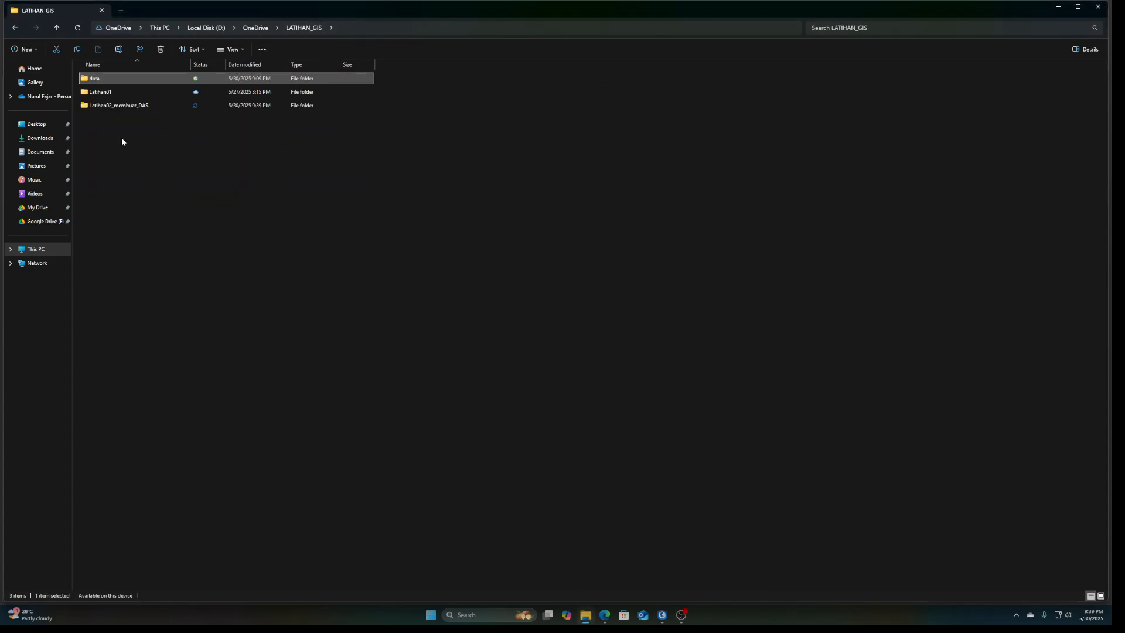
{"action": "double_click", "coordinate": [125, 107]}
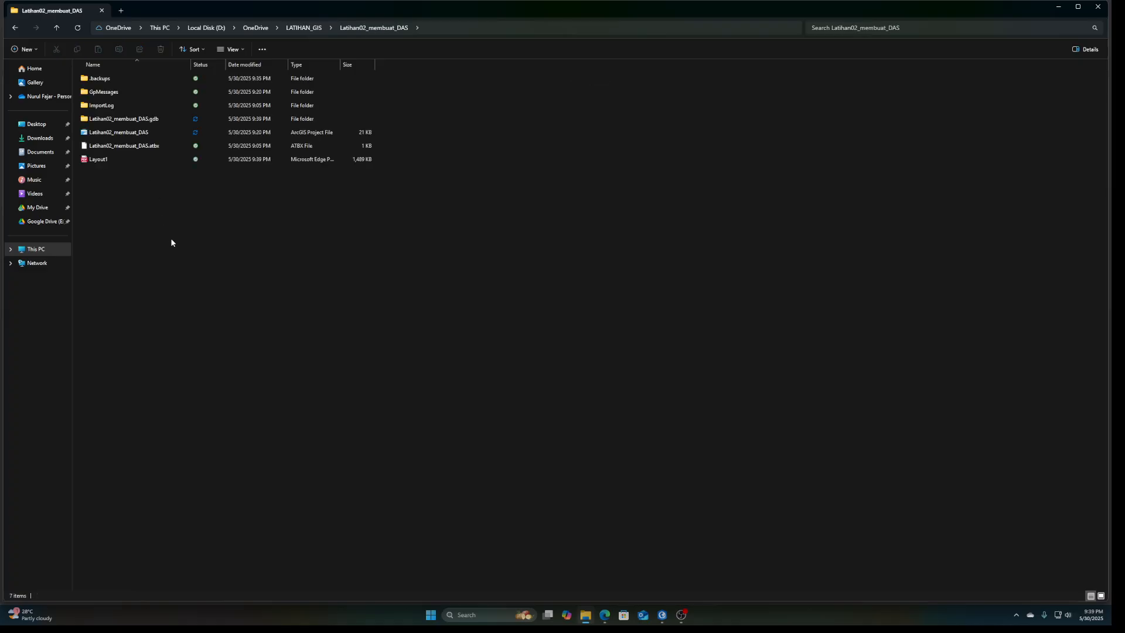
{"action": "double_click", "coordinate": [103, 163]}
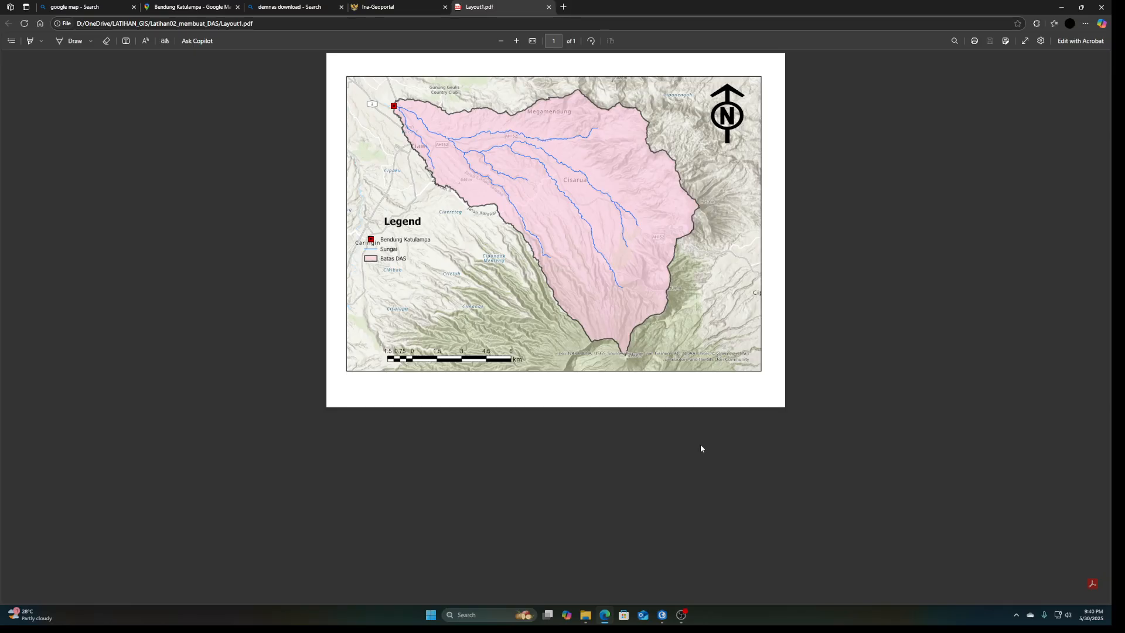
{"action": "mouse_move", "coordinate": [680, 627]}
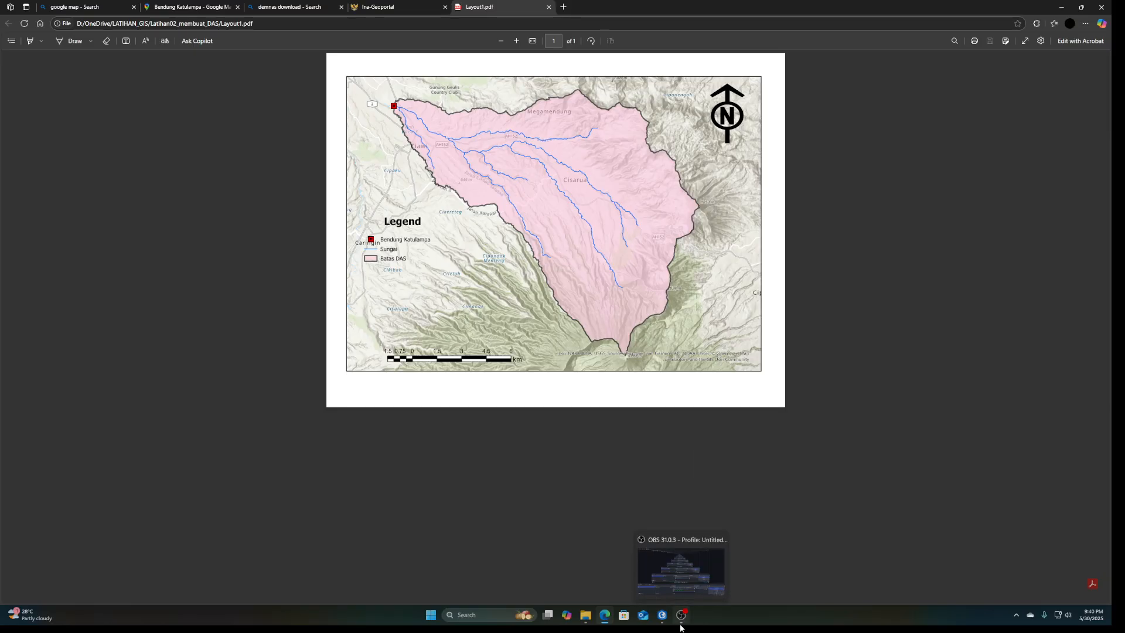